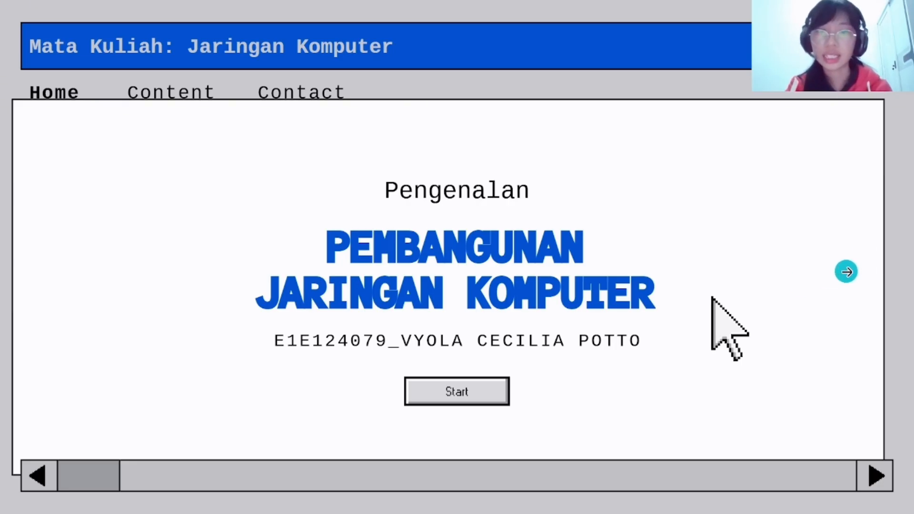
- Review the slides on network definition, topology types, the Gedung A case study, the topology design and the required devices
click(846, 270)
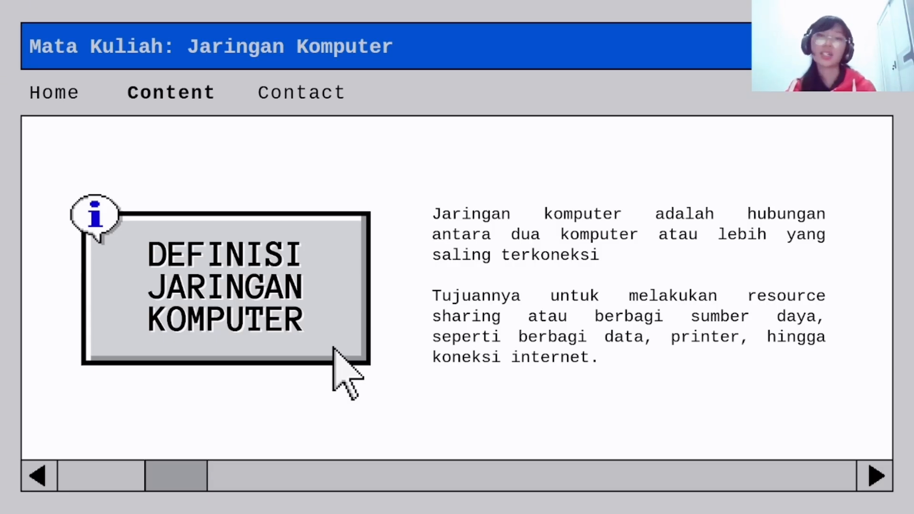
click(781, 413)
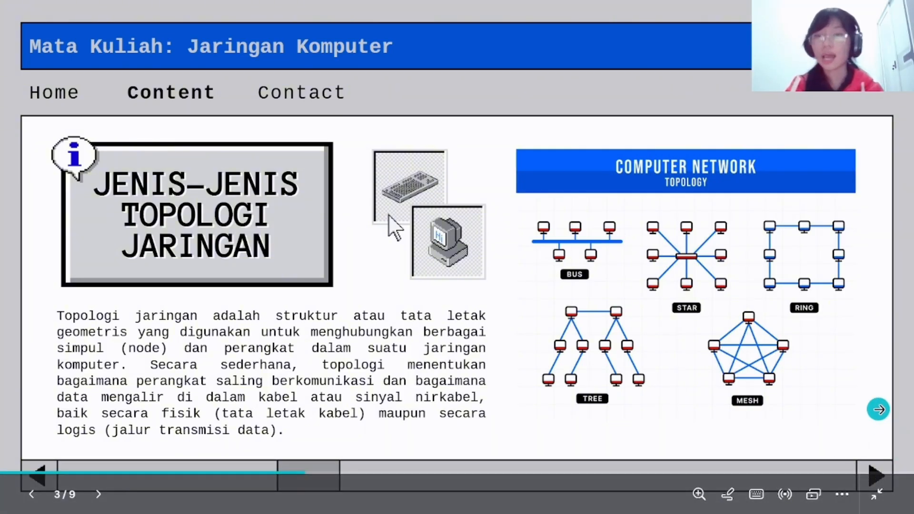
click(878, 410)
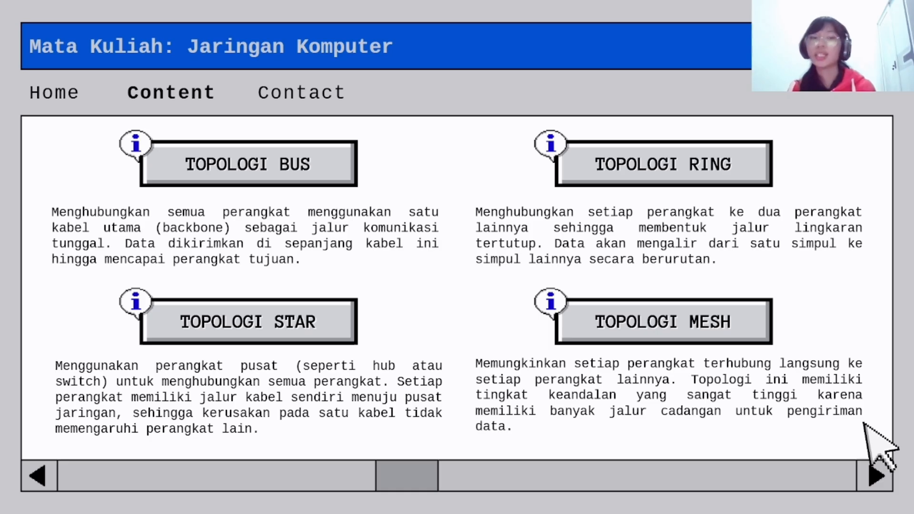
click(889, 350)
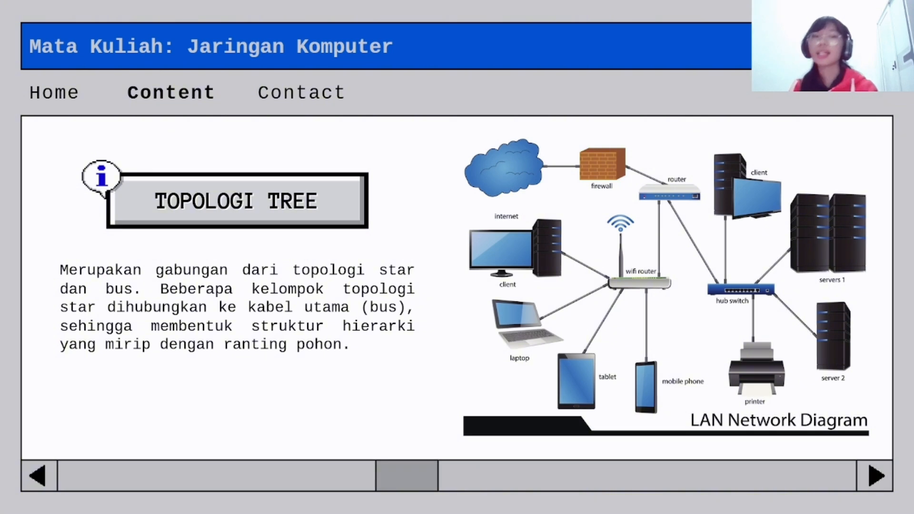
click(858, 303)
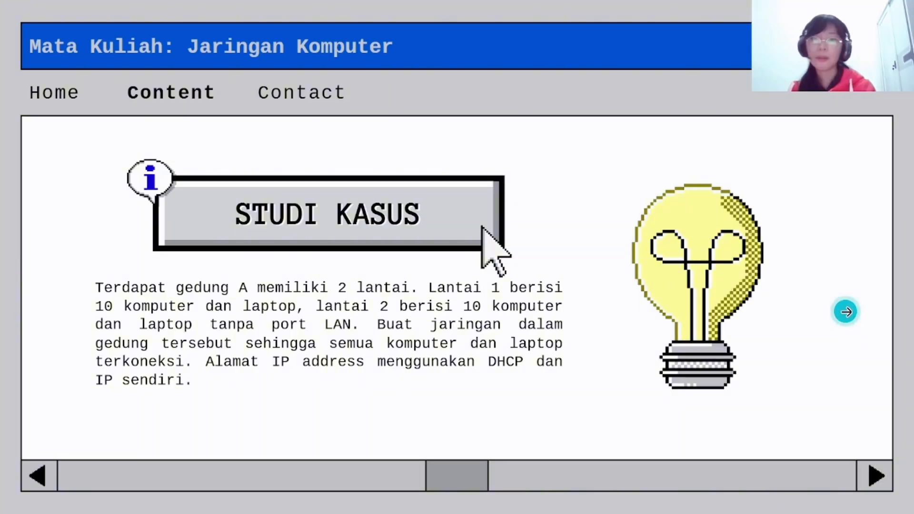
click(846, 312)
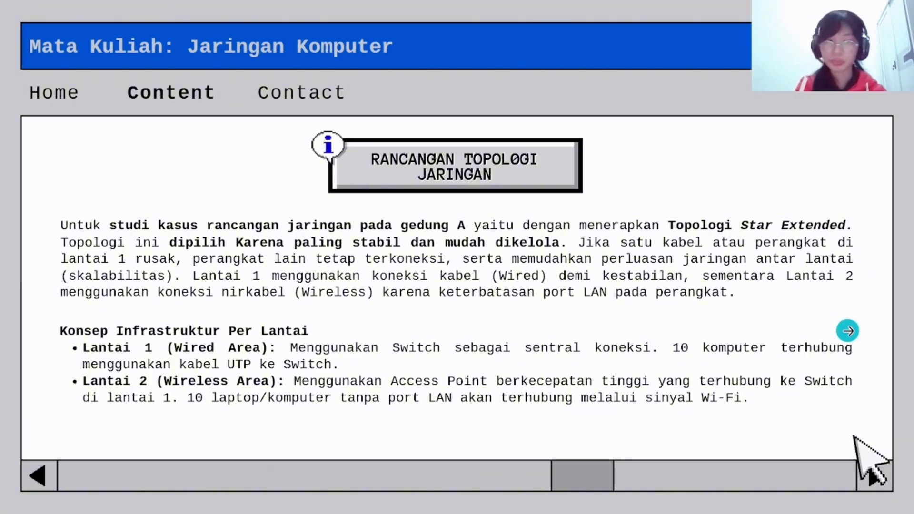
click(849, 331)
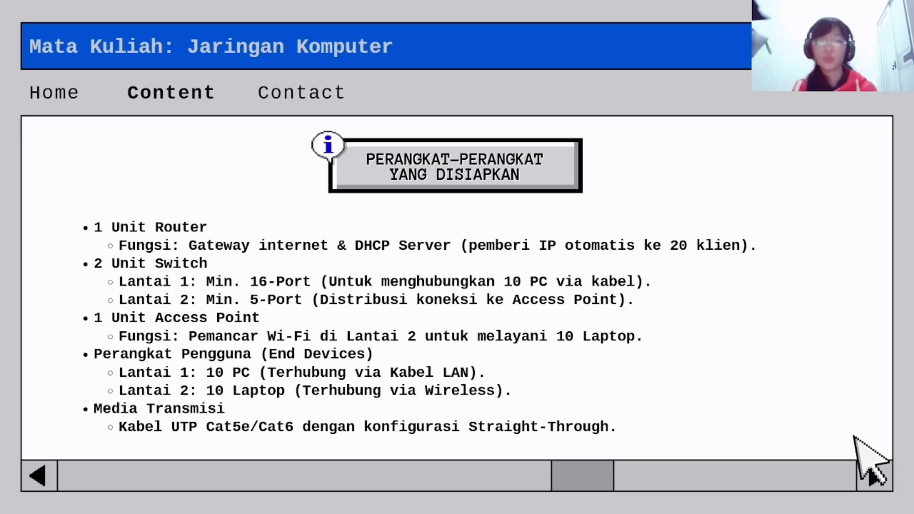
click(881, 327)
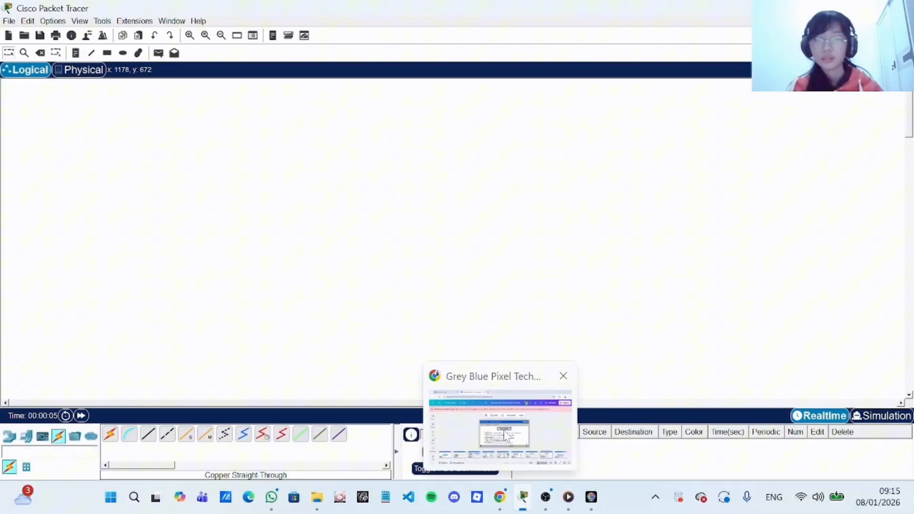
- Switch to Cisco Packet Tracer and place a 2901 router in the upper middle of the empty logical workspace
click(500, 498)
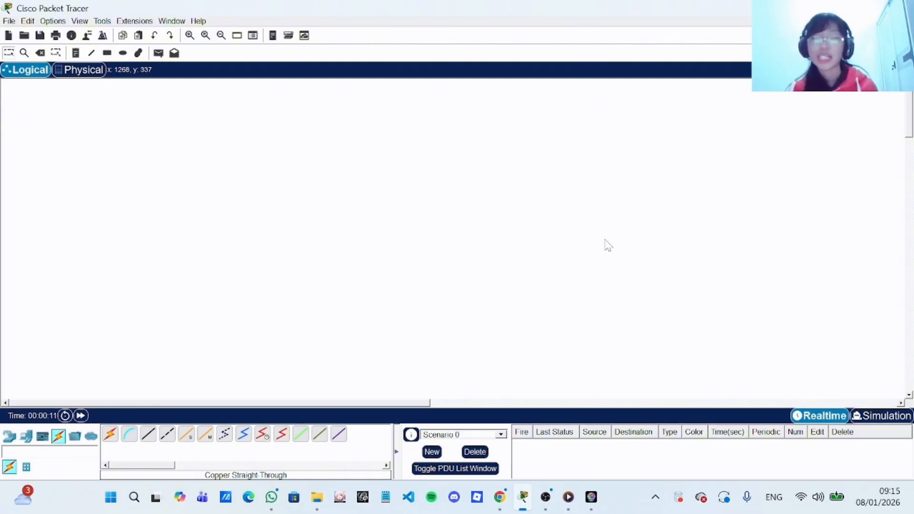
click(9, 439)
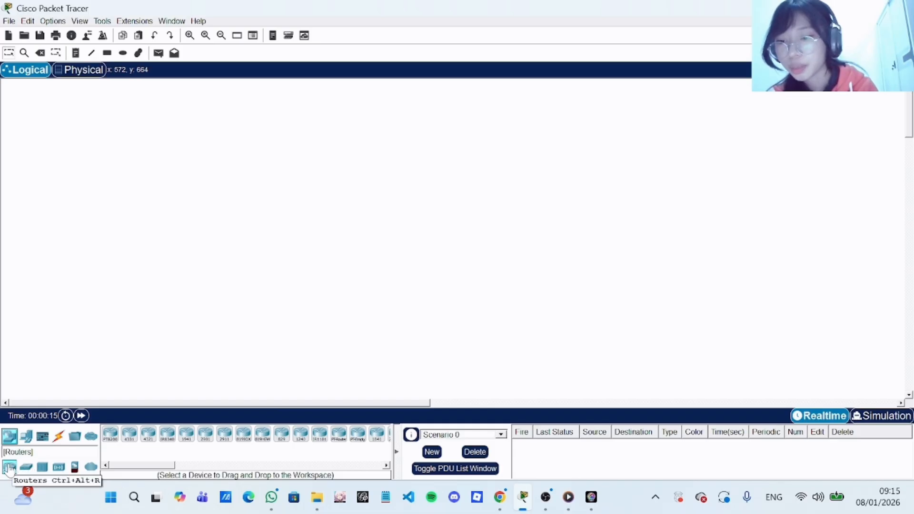
click(205, 434)
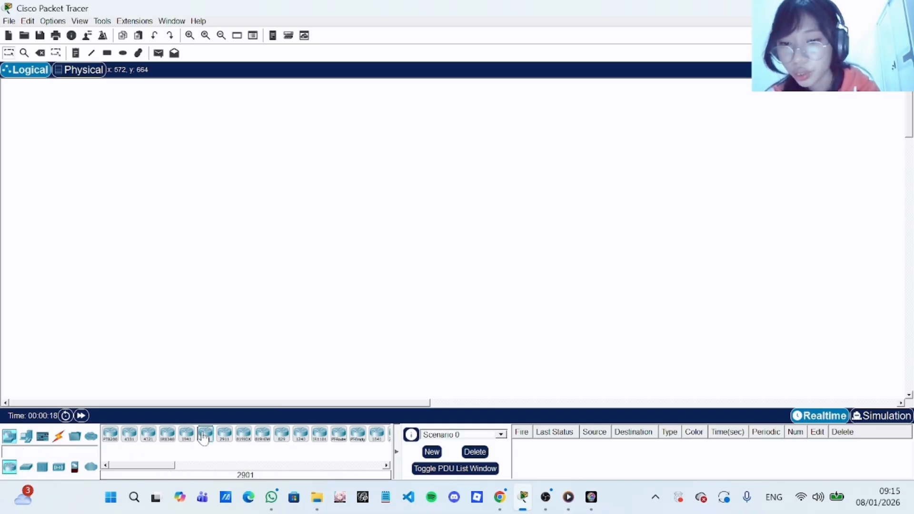
click(450, 159)
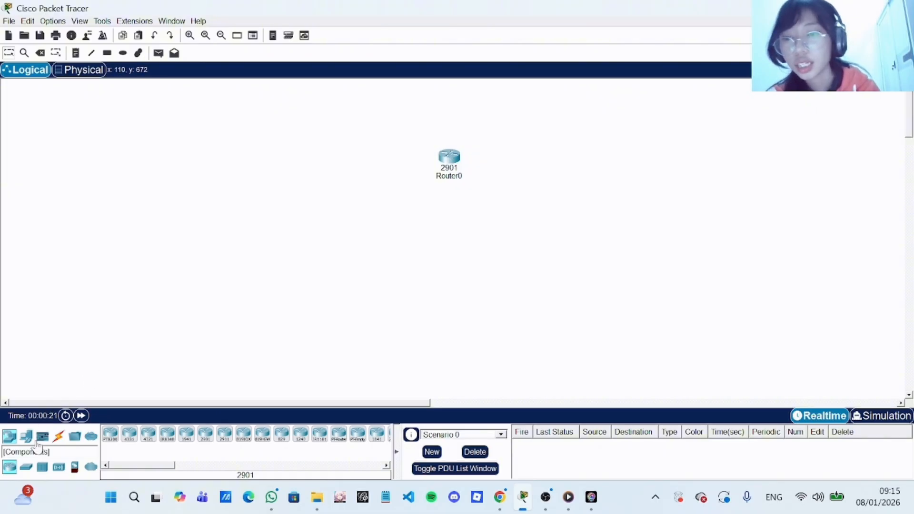
- Place two 2960 switches below the router, one to its left and one to its right
click(26, 466)
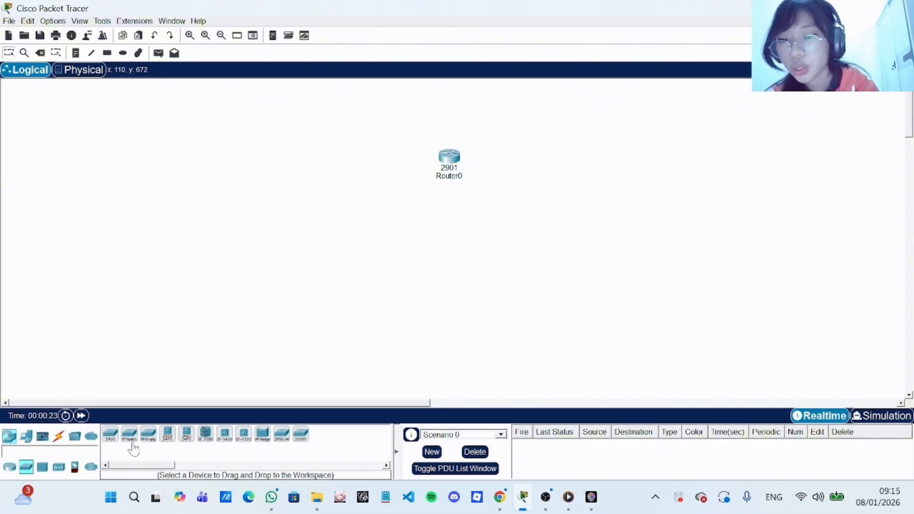
click(114, 436)
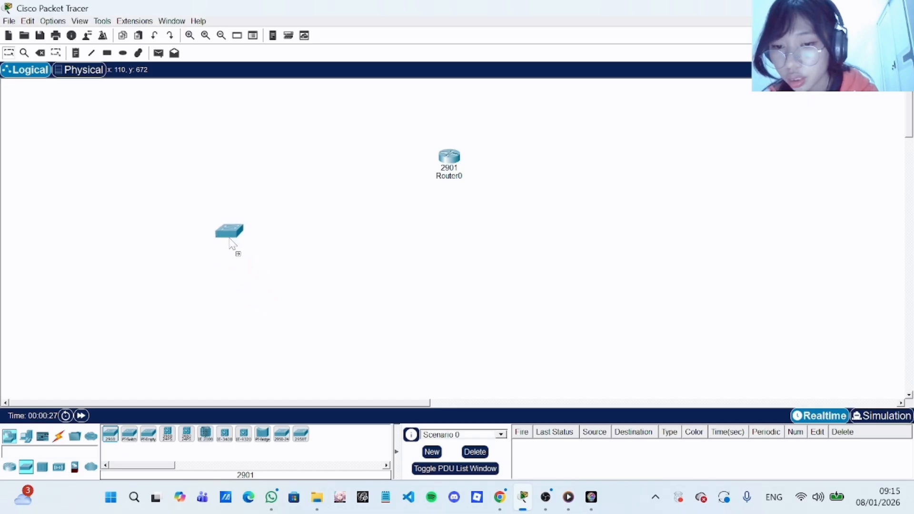
click(216, 270)
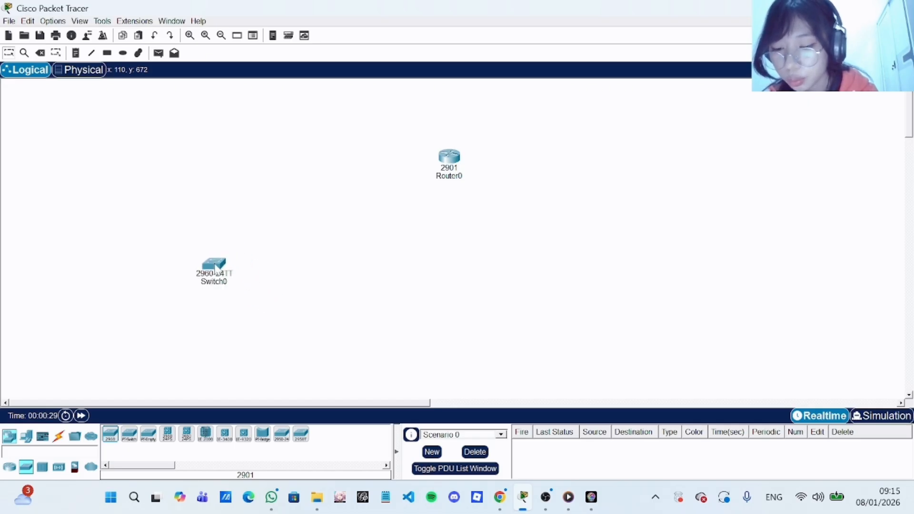
click(110, 435)
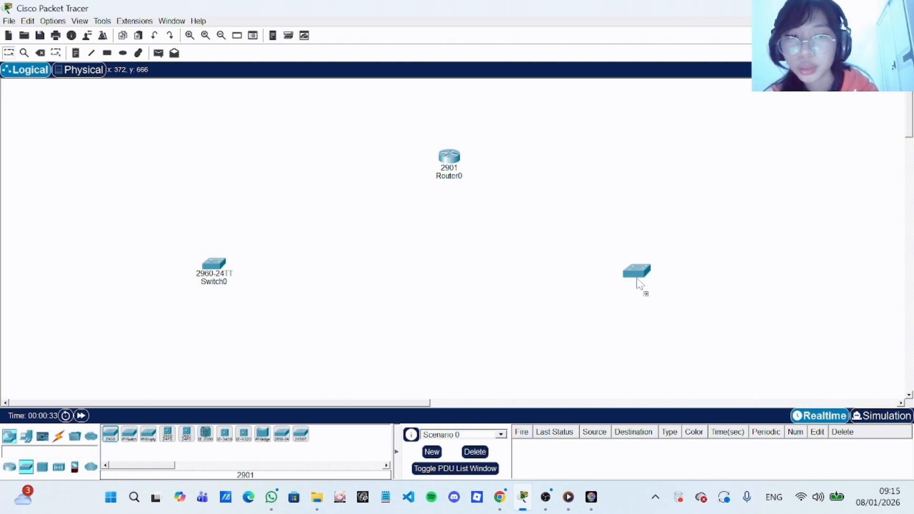
click(639, 282)
drag(639, 281, 639, 278)
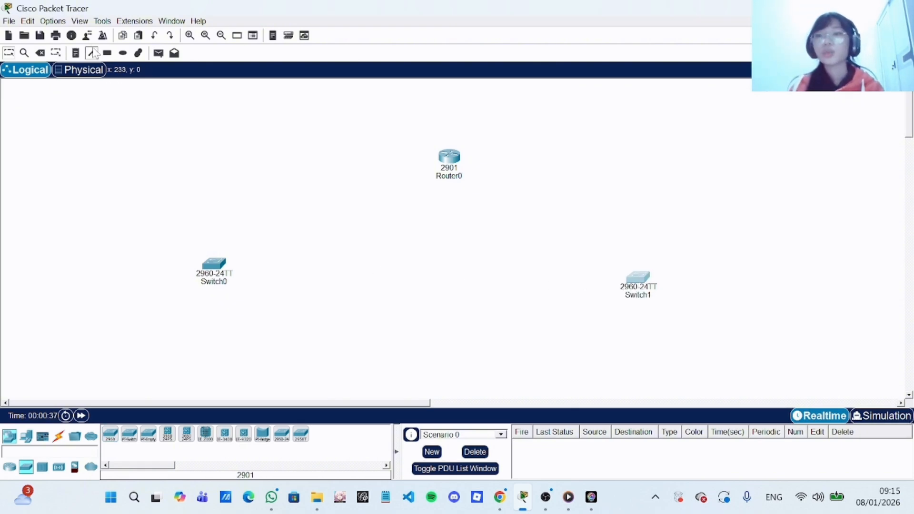
- Add the text note "Lantai_1" above the left switch
click(76, 53)
click(202, 223)
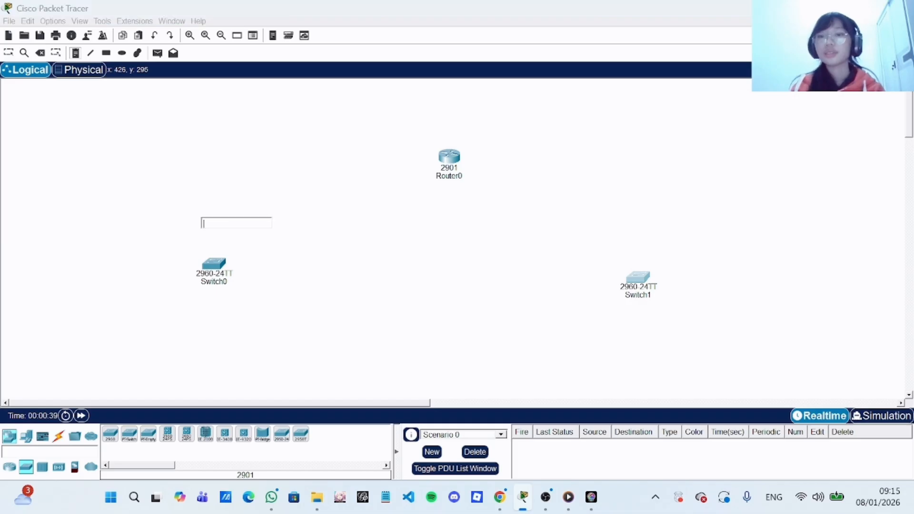
text(Lanta)
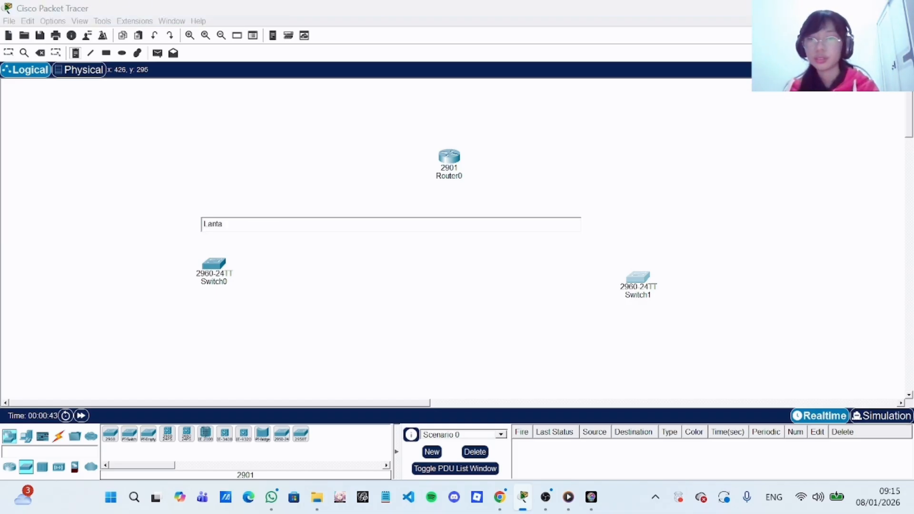
text(i_)
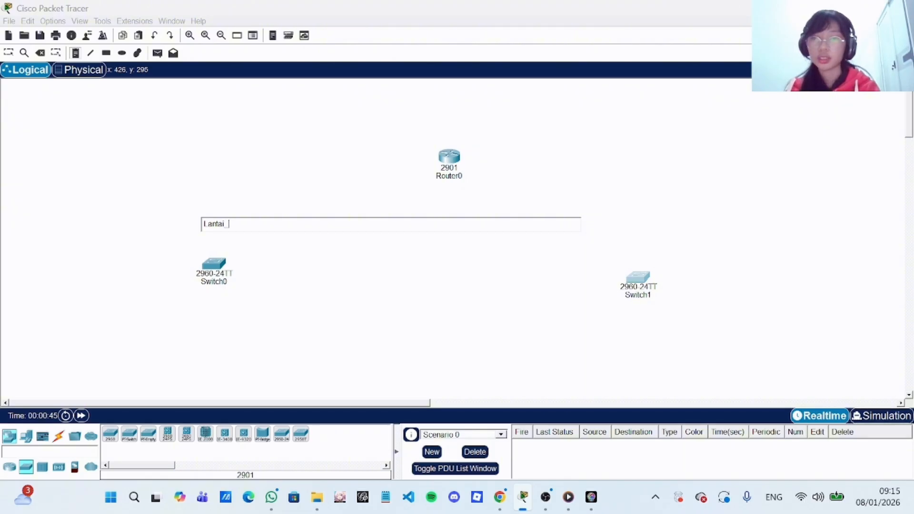
text( 1)
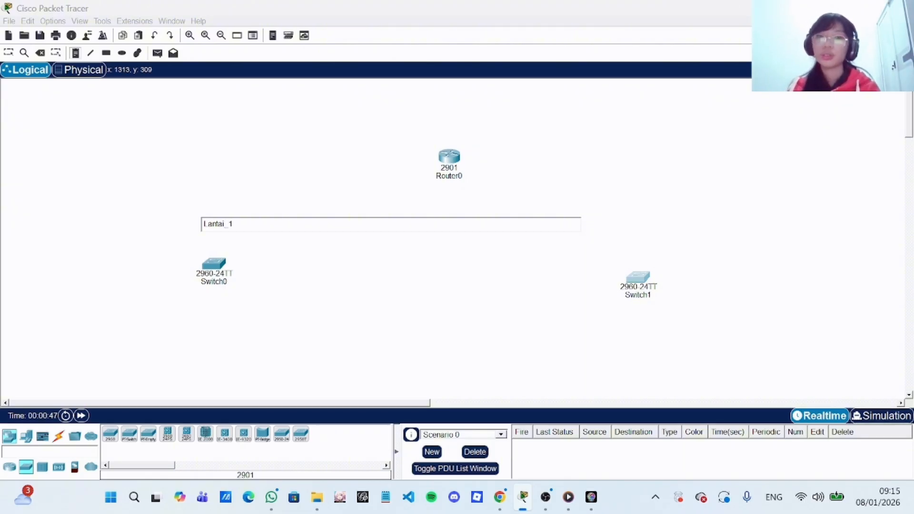
- Add the text note "Lantai_2" above the right switch and return to selection mode
click(624, 227)
text(La)
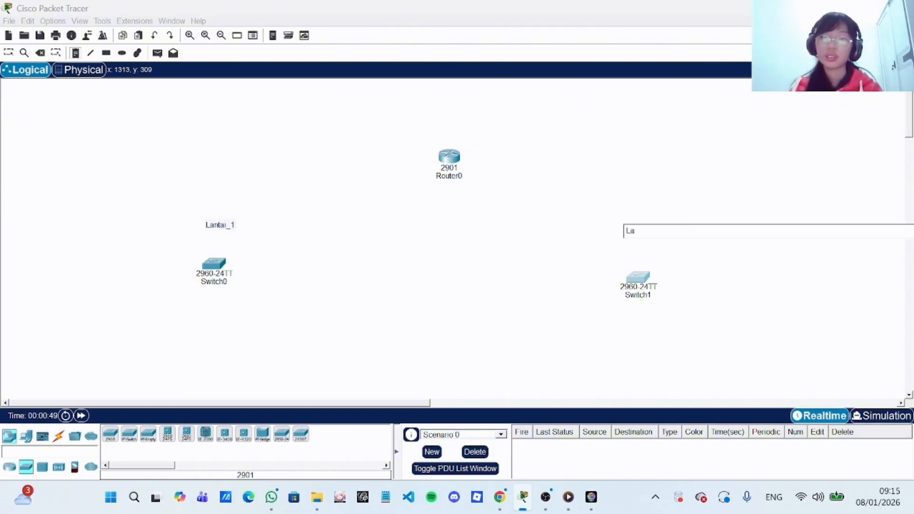
text(ntai_)
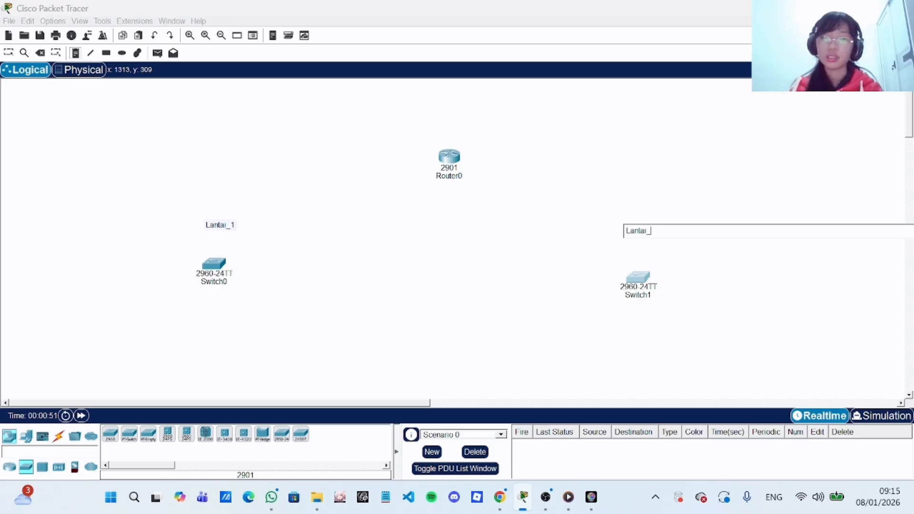
text(2)
click(588, 221)
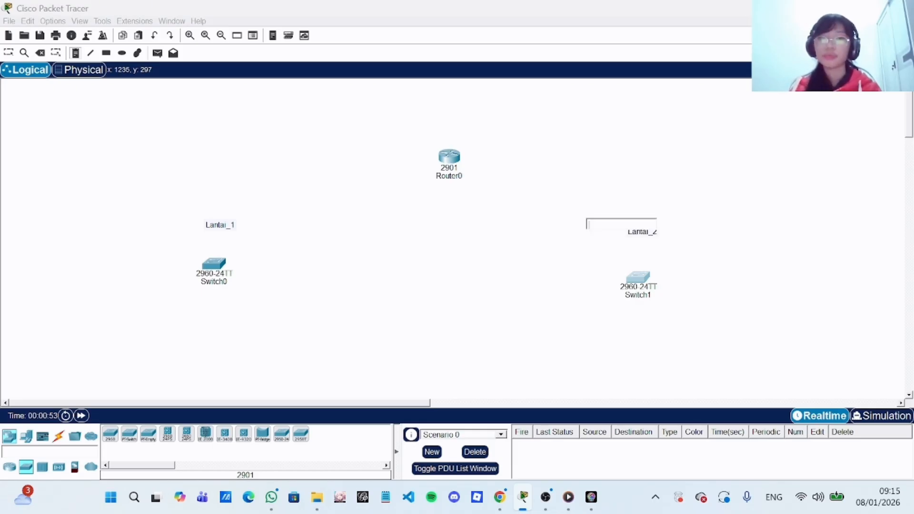
click(9, 53)
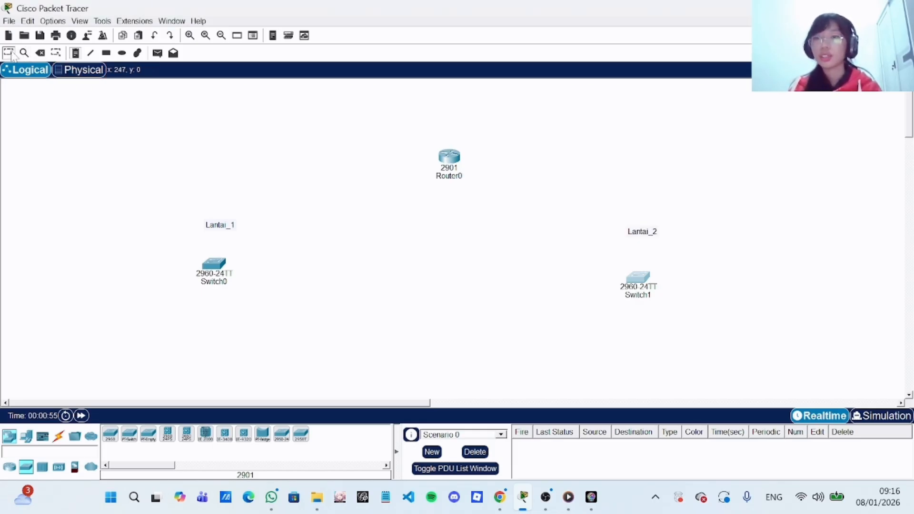
- Move both floor labels higher above their switches and align the right switch level with the left one
mouse_move(642, 294)
mouse_down()
mouse_move(652, 290)
mouse_move(645, 284)
mouse_up()
drag(227, 233, 220, 196)
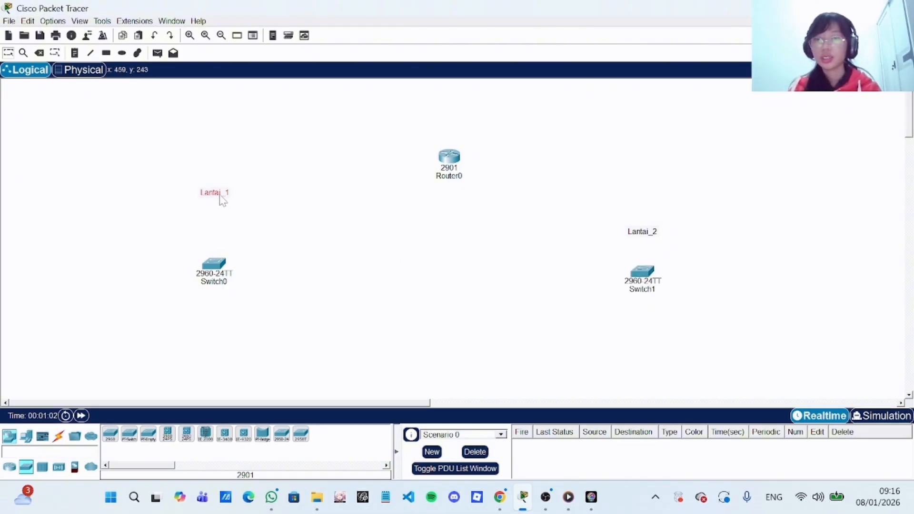
click(646, 235)
drag(650, 240, 653, 209)
drag(644, 278, 654, 266)
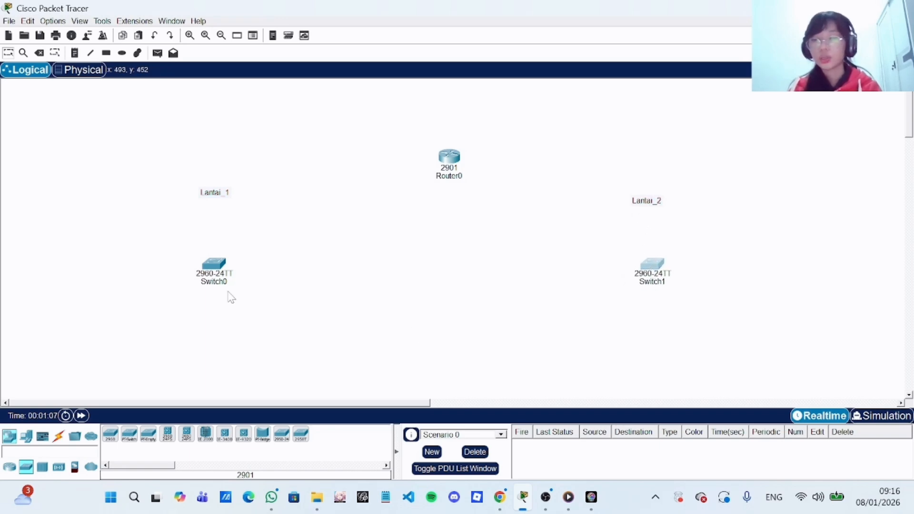
- Place two PC-PT computers beside the Lantai_1 switch, one at its upper left and one at its lower left
scroll(224, 296, down, 3)
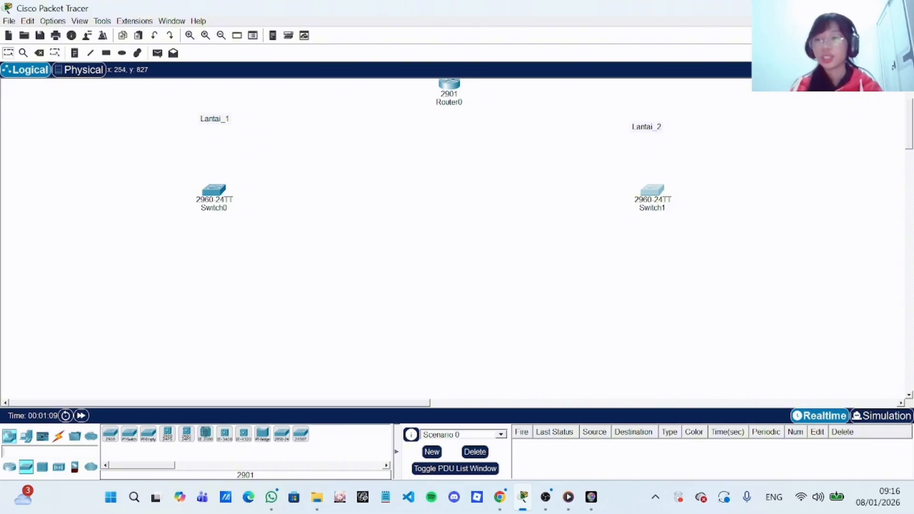
click(26, 437)
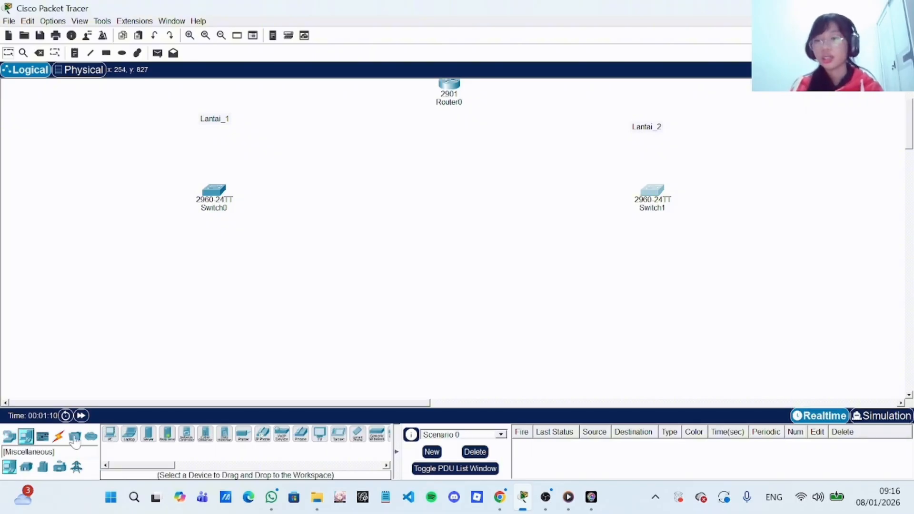
click(115, 438)
click(153, 161)
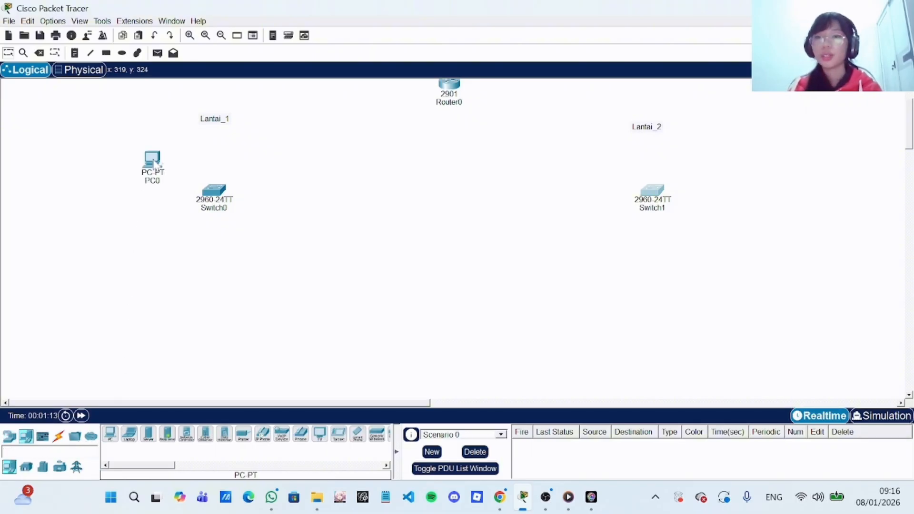
click(110, 434)
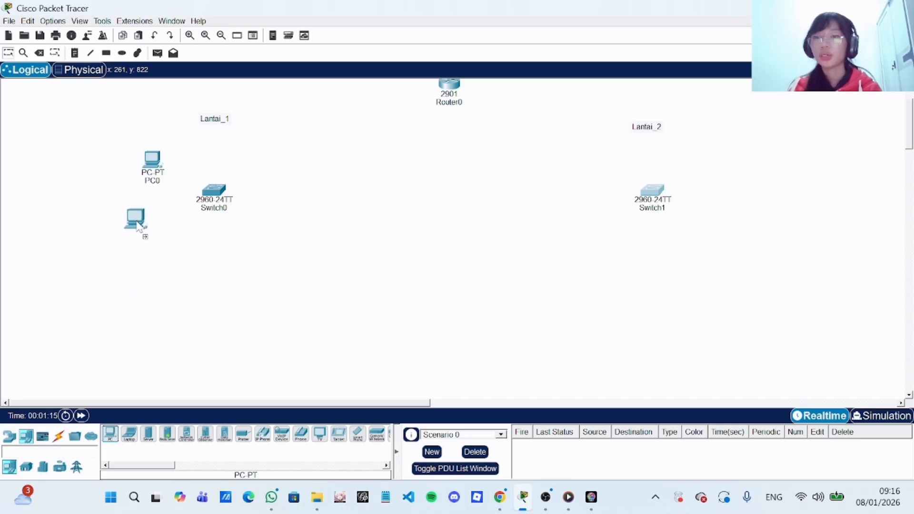
drag(137, 222, 136, 220)
double_click(135, 211)
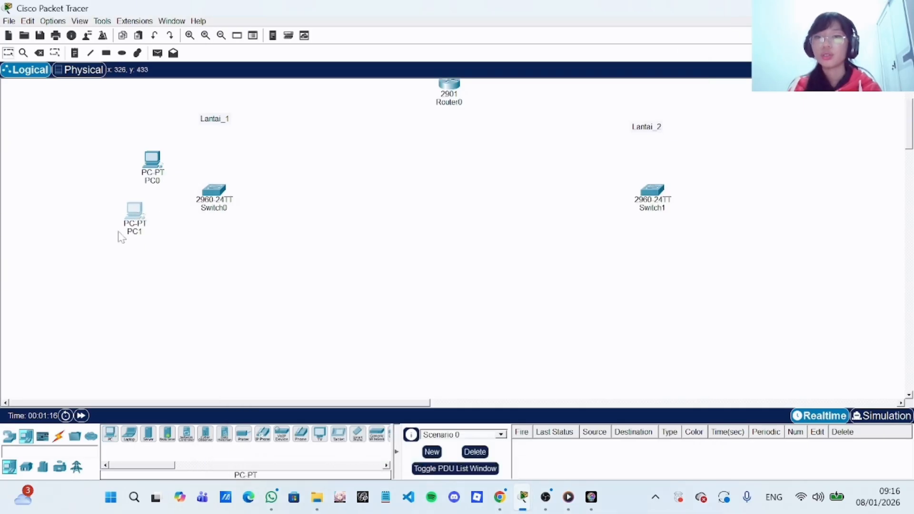
- Place three more PC-PT computers in an arc below the Lantai_1 switch, running from its lower left to its lower right
click(111, 437)
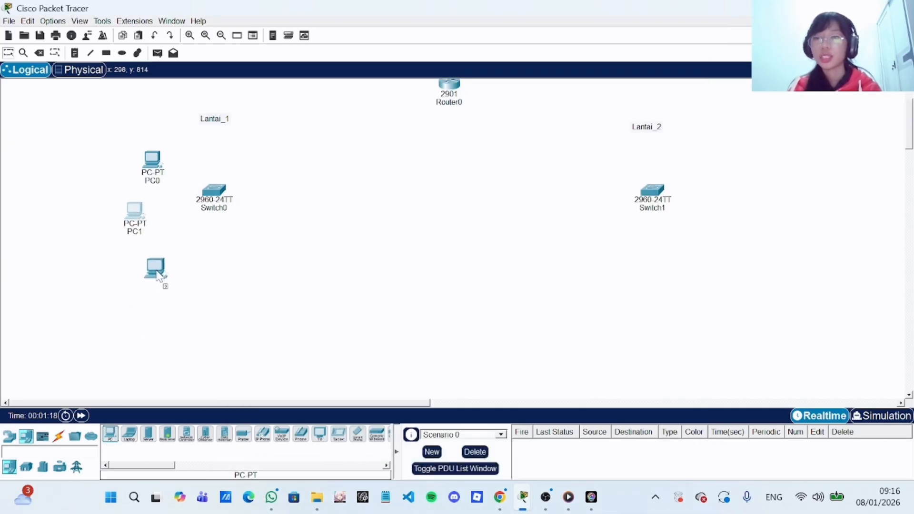
click(157, 272)
click(110, 435)
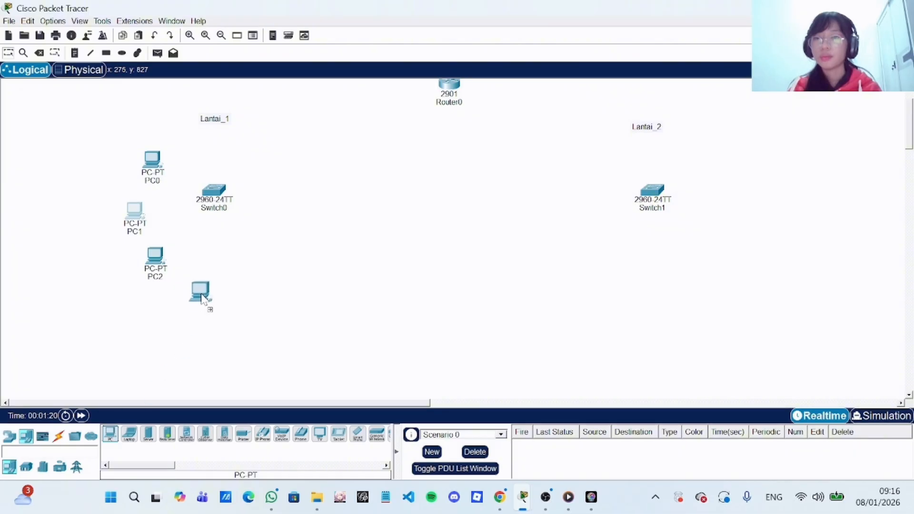
click(202, 298)
click(111, 435)
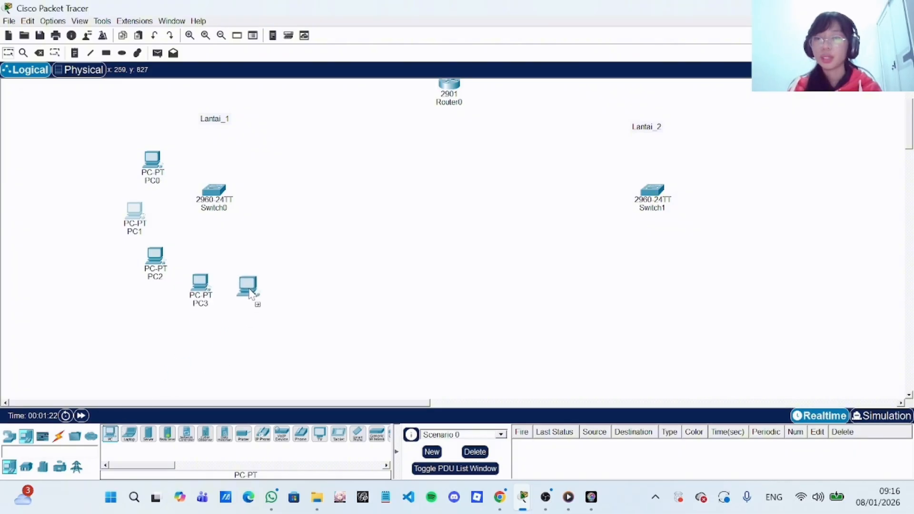
click(250, 293)
- Add five more PC-PT computers up the right side and across the top of Switch0 to complete the circle of ten
drag(111, 438, 283, 264)
drag(110, 442, 288, 207)
drag(111, 436, 267, 172)
drag(111, 432, 234, 152)
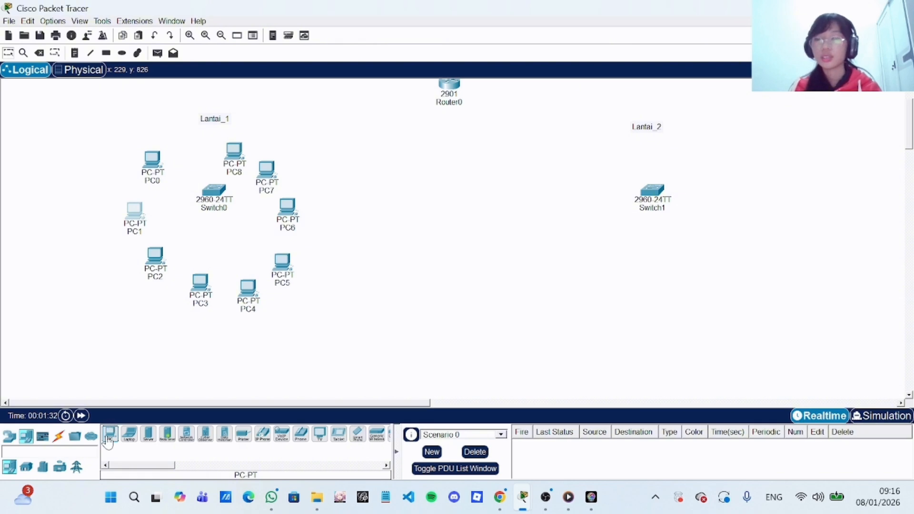
drag(111, 431, 184, 170)
- Spread the Lantai_1 PCs outward into an even ring and move Switch0 down to its centre
drag(148, 273, 133, 293)
drag(136, 214, 126, 222)
drag(155, 161, 178, 144)
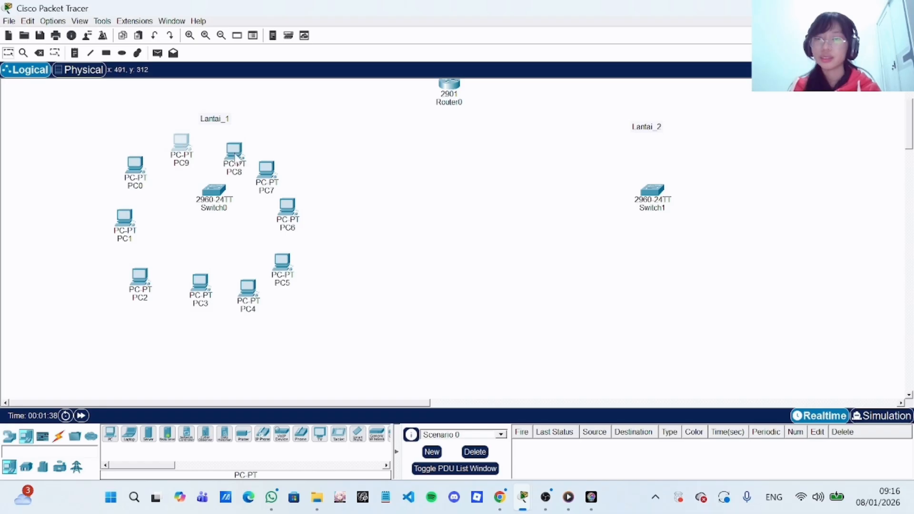
drag(236, 158, 237, 150)
drag(275, 179, 297, 173)
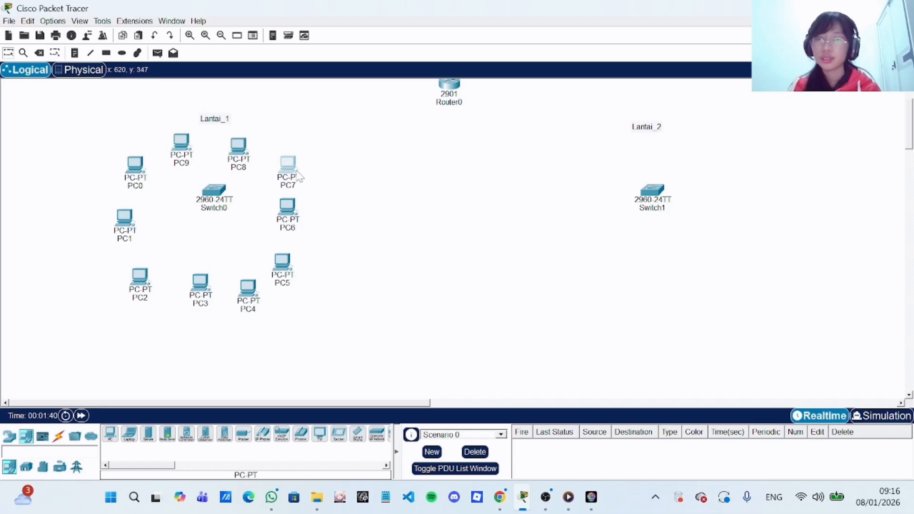
drag(287, 234, 306, 234)
drag(282, 267, 292, 261)
drag(250, 298, 205, 308)
drag(215, 198, 207, 225)
- Place a wireless AccessPoint-PT below and to the right of the Lantai_2 switch
scroll(142, 413, right, 5)
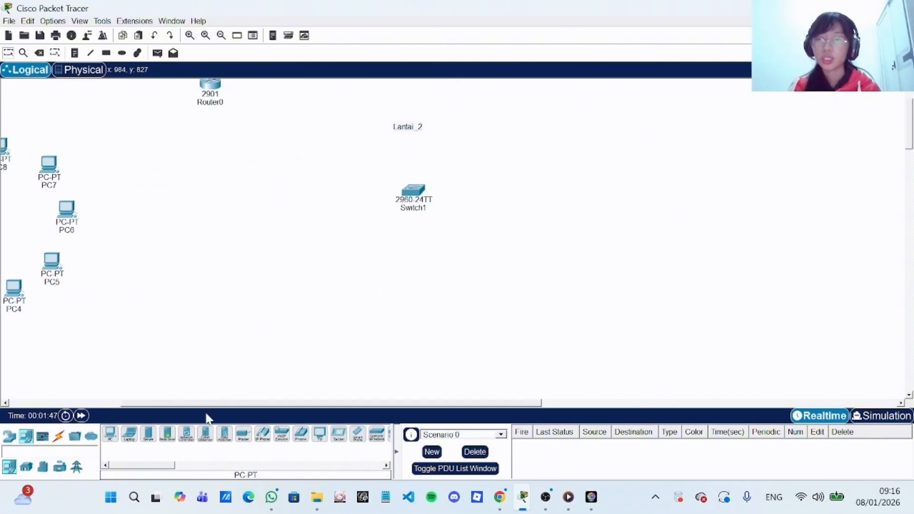
click(9, 436)
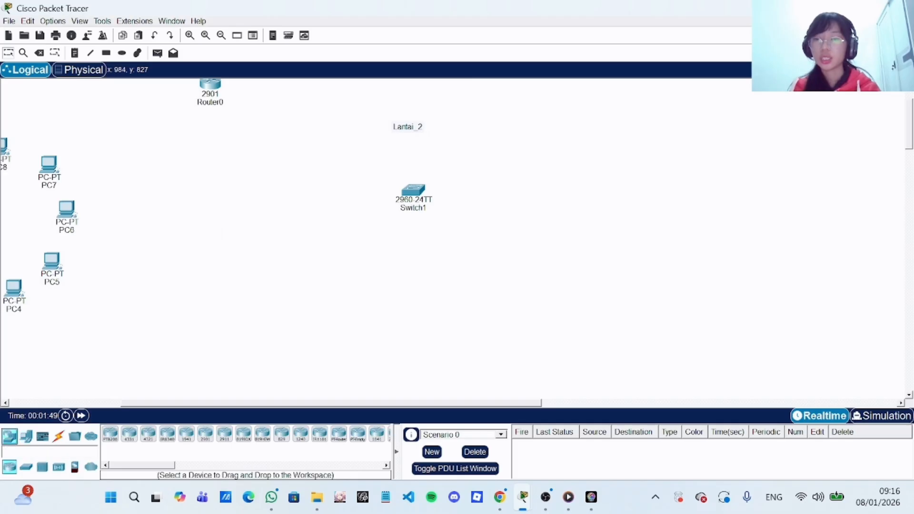
click(57, 469)
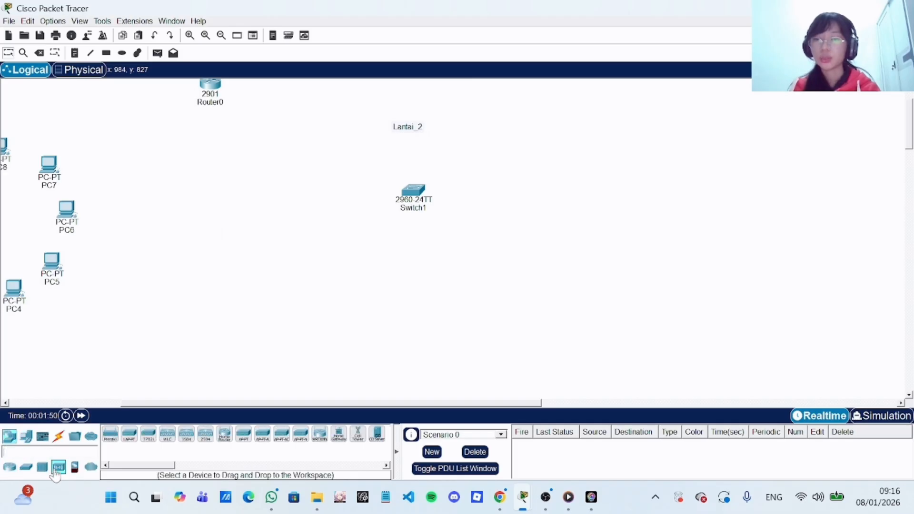
click(244, 436)
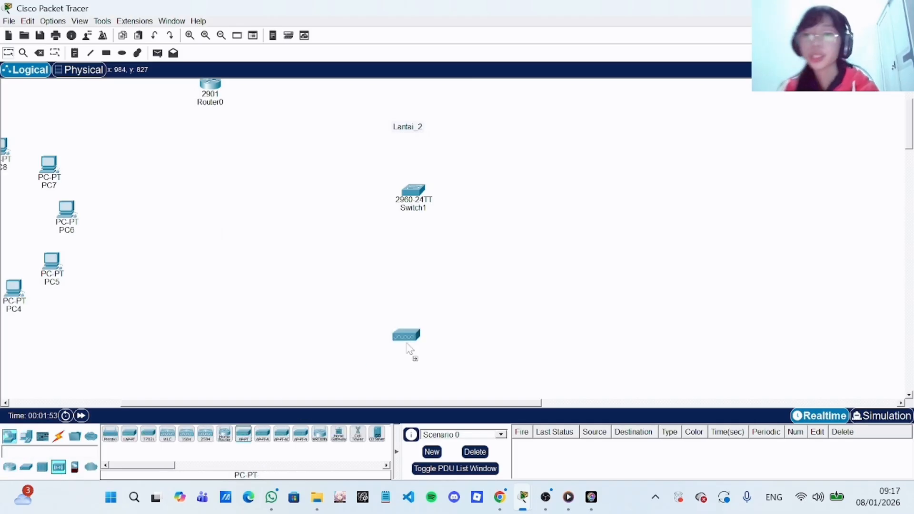
click(528, 300)
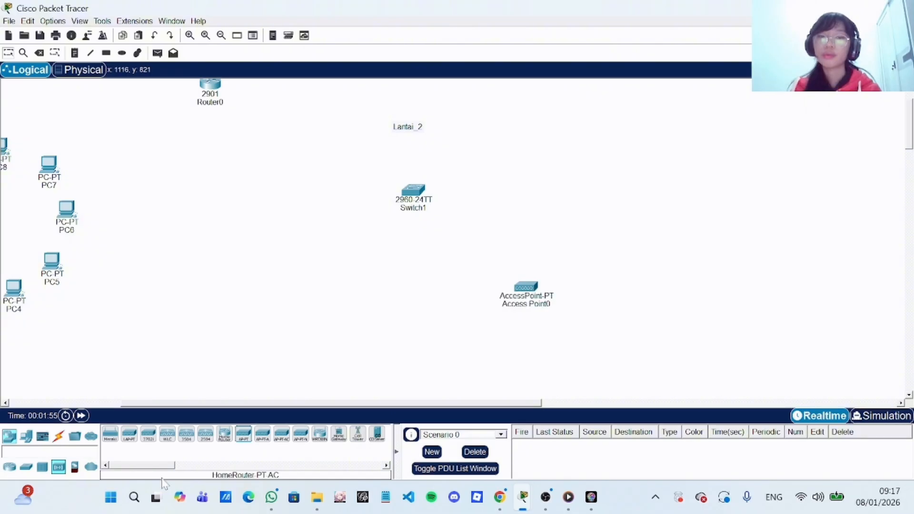
- Place three Laptop-PT devices down the left side of the access point, ending at its lower left
click(25, 436)
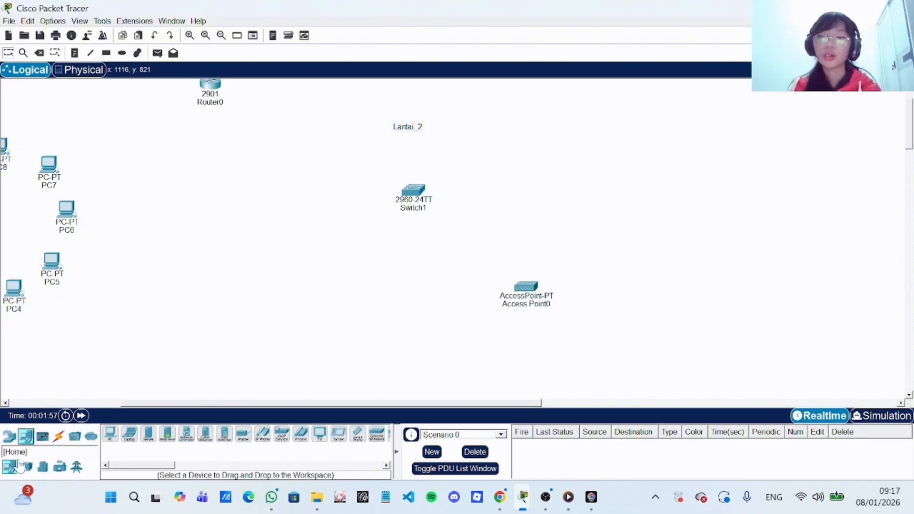
click(129, 434)
click(431, 281)
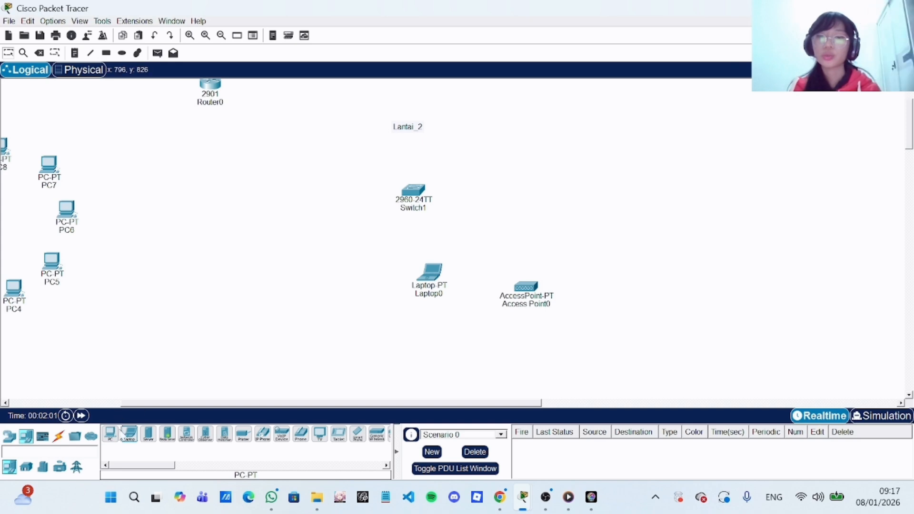
click(129, 434)
click(434, 332)
click(129, 435)
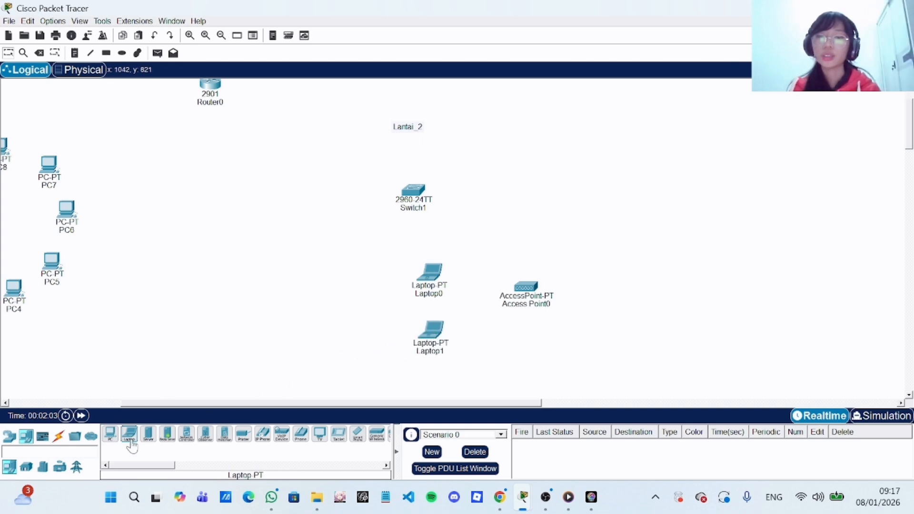
click(464, 387)
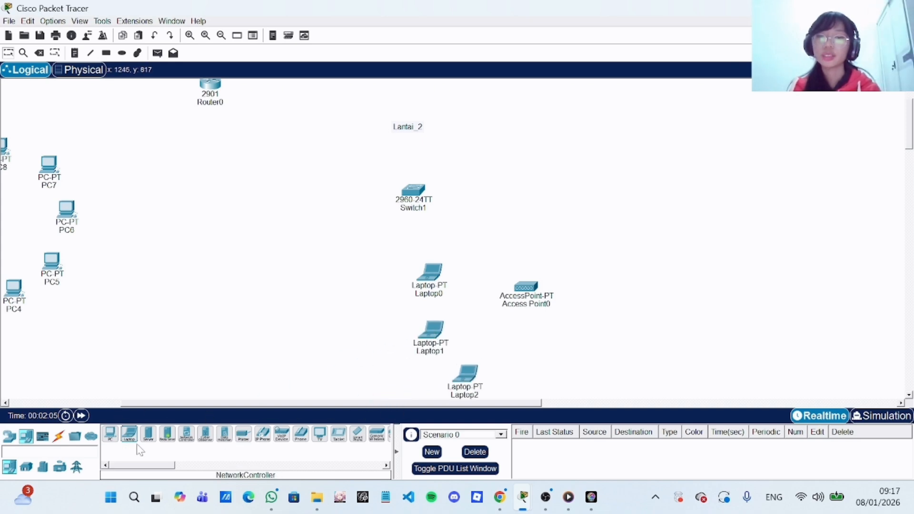
- Place three more Laptop-PT devices, running from directly below the access point round to its lower right
click(129, 434)
click(524, 389)
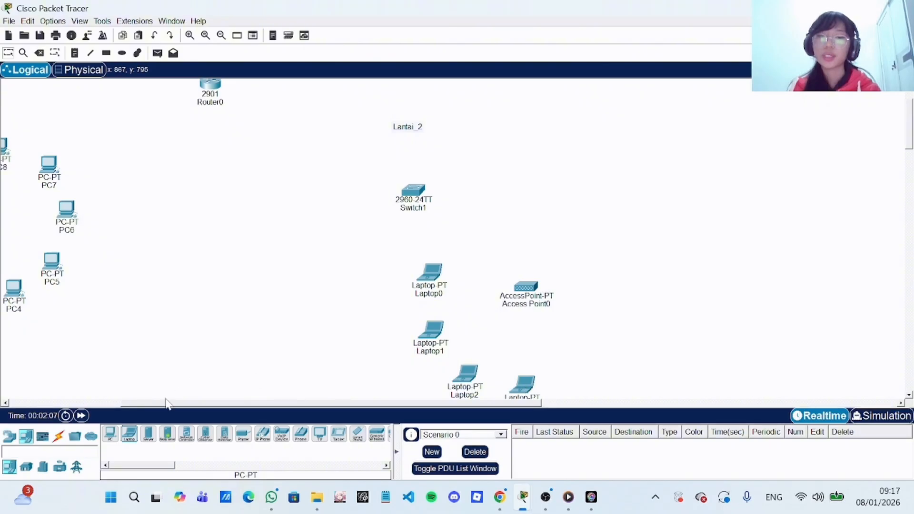
click(129, 435)
click(585, 387)
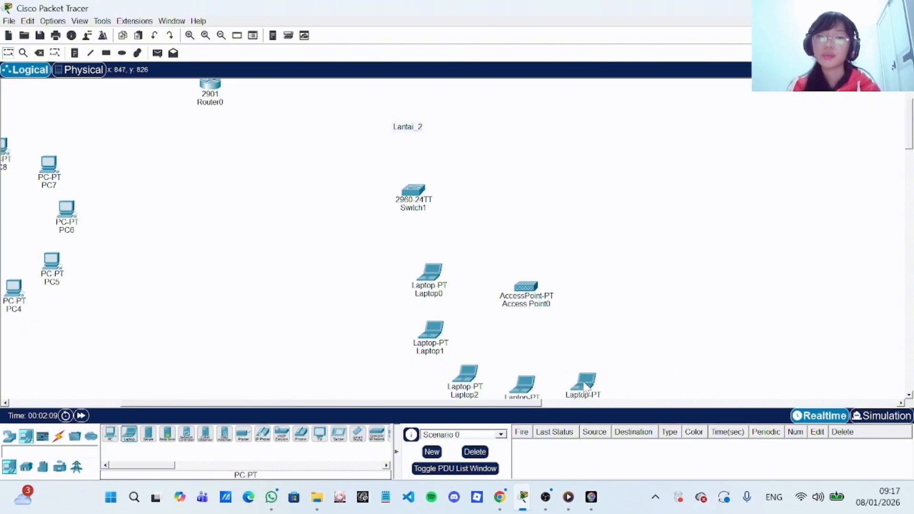
click(130, 434)
click(617, 344)
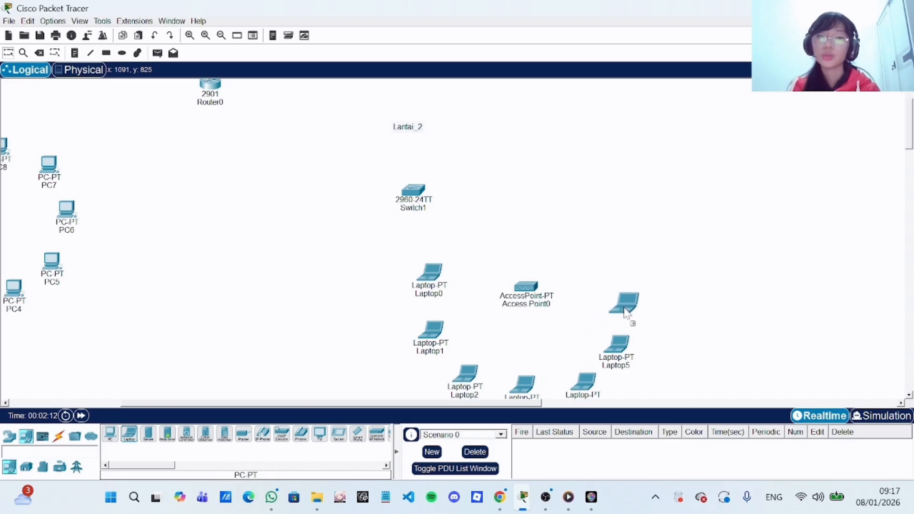
- Complete the ring with four more laptops to the right of and above the access point, and shift Laptop9 and the access point for even spacing
click(624, 305)
click(129, 434)
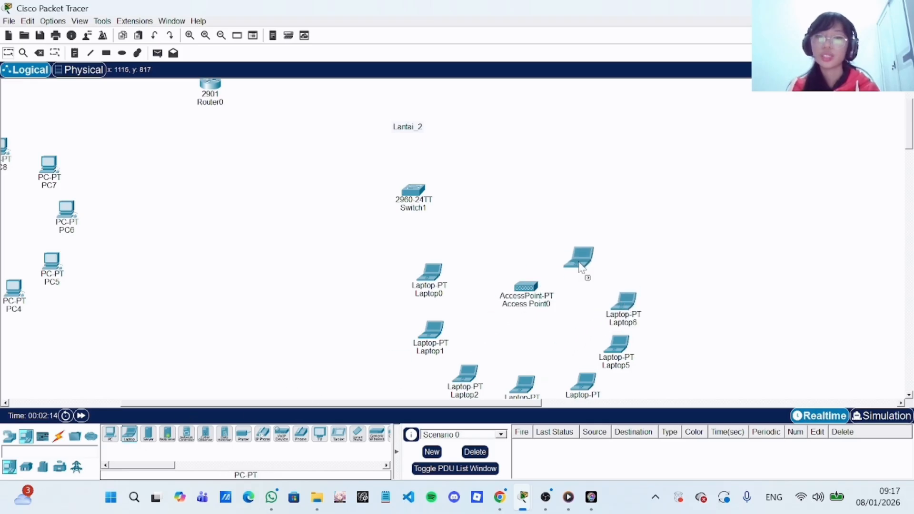
click(600, 257)
click(130, 435)
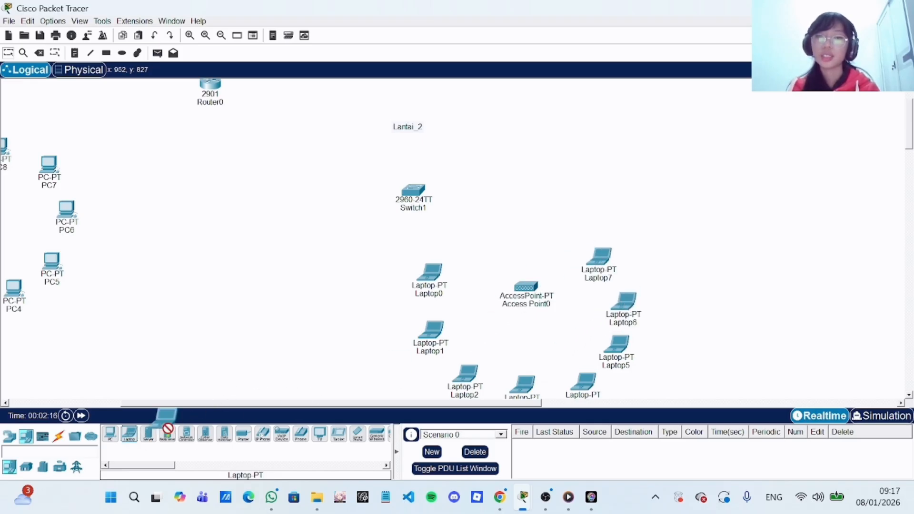
click(527, 237)
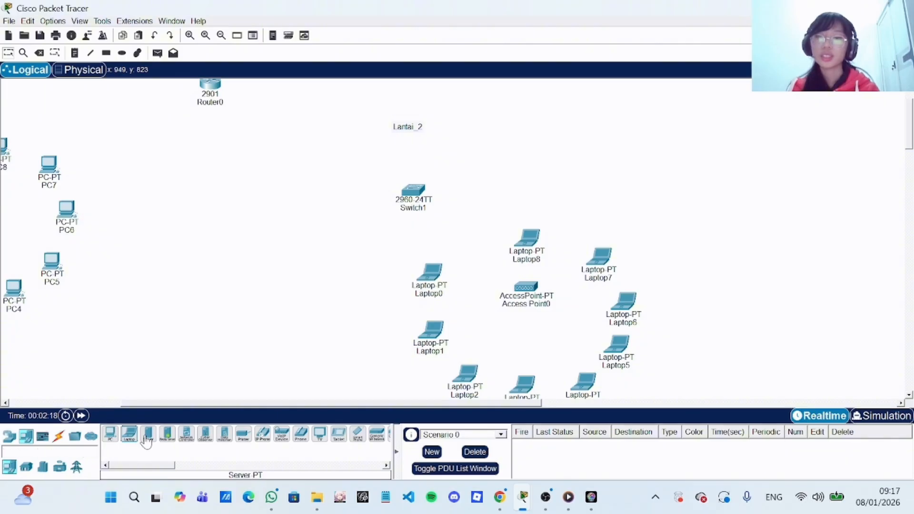
click(129, 434)
click(469, 258)
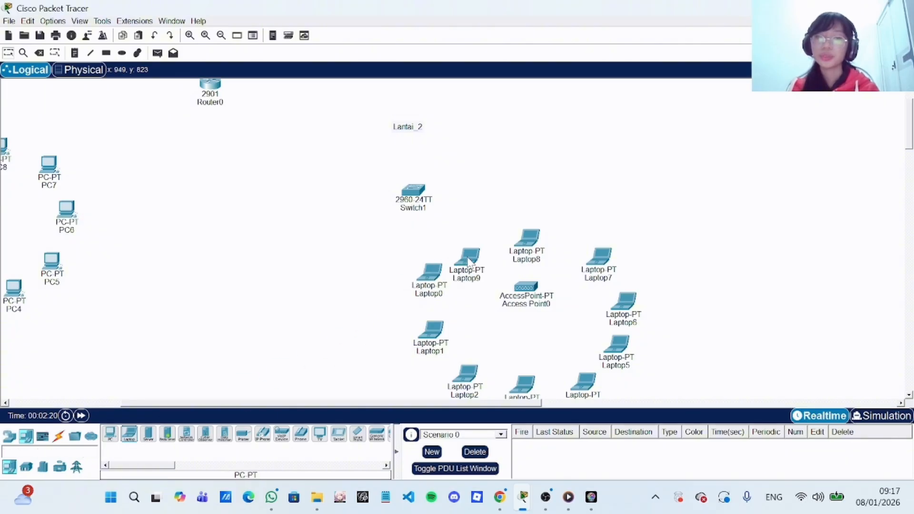
drag(468, 267, 482, 252)
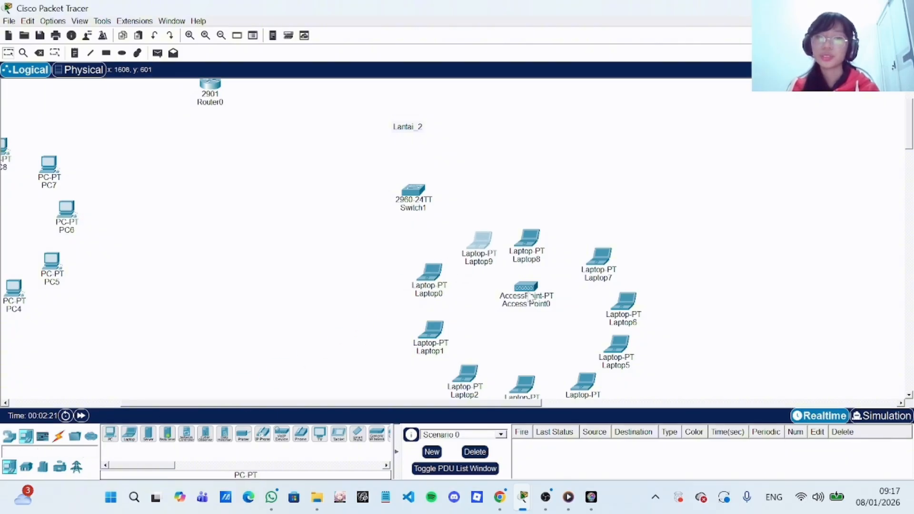
drag(528, 292, 525, 309)
- Connect PC0's FastEthernet0 port to Switch0 with a copper straight-through cable
scroll(238, 211, left, 5)
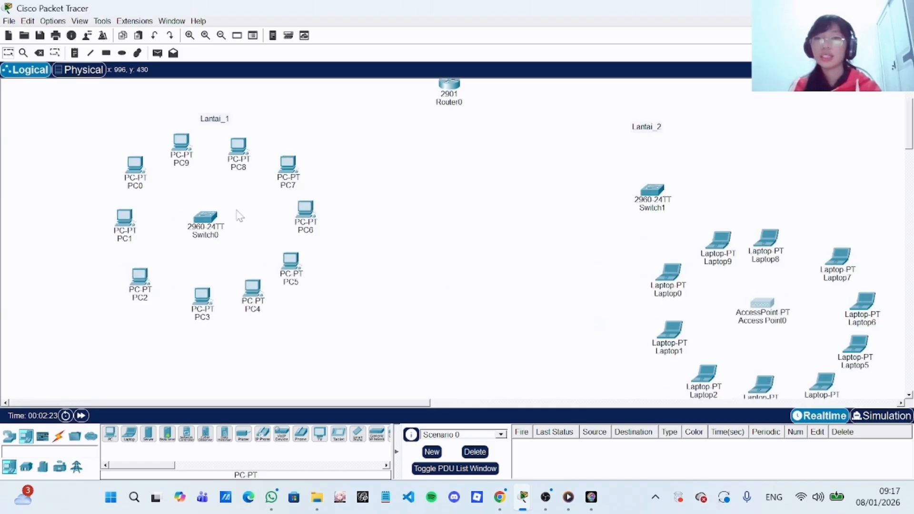
scroll(240, 216, up, 1)
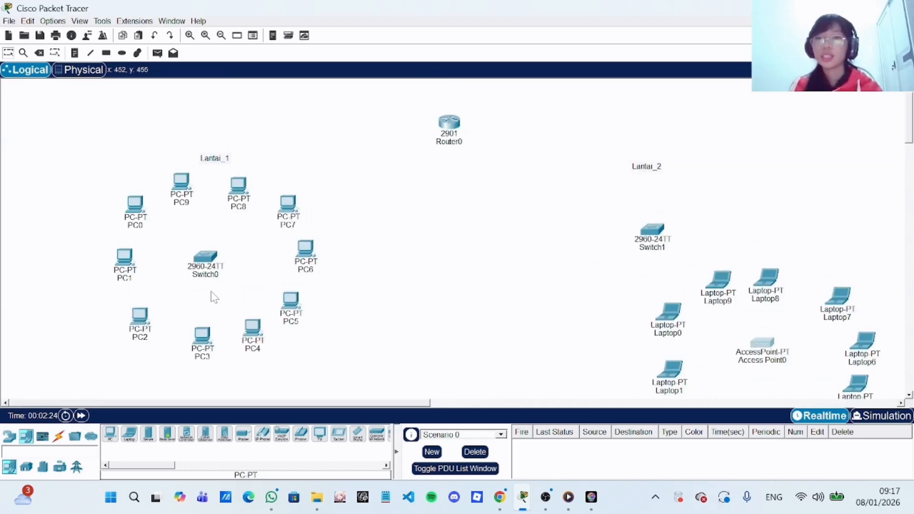
click(59, 438)
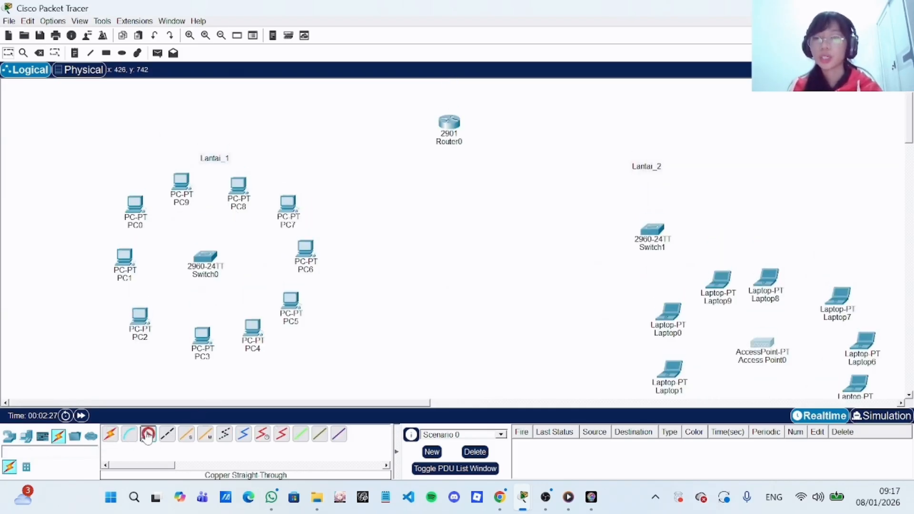
click(134, 211)
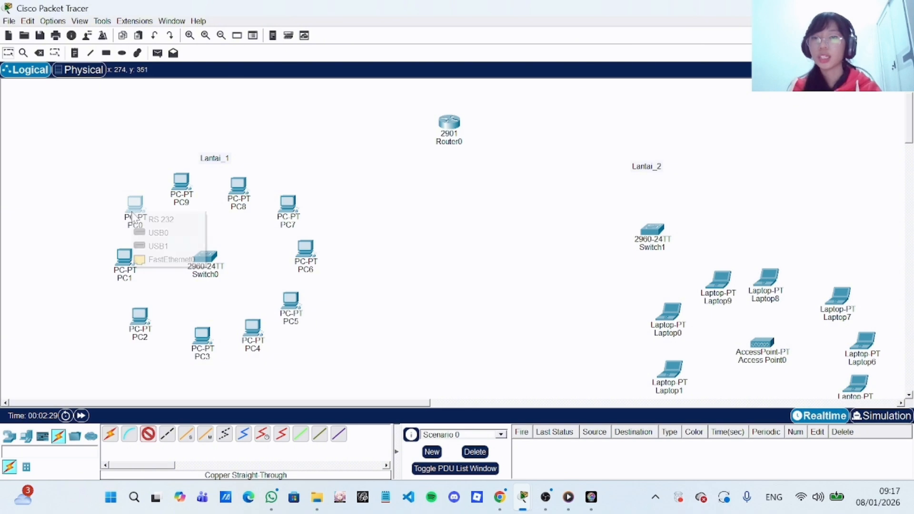
click(168, 260)
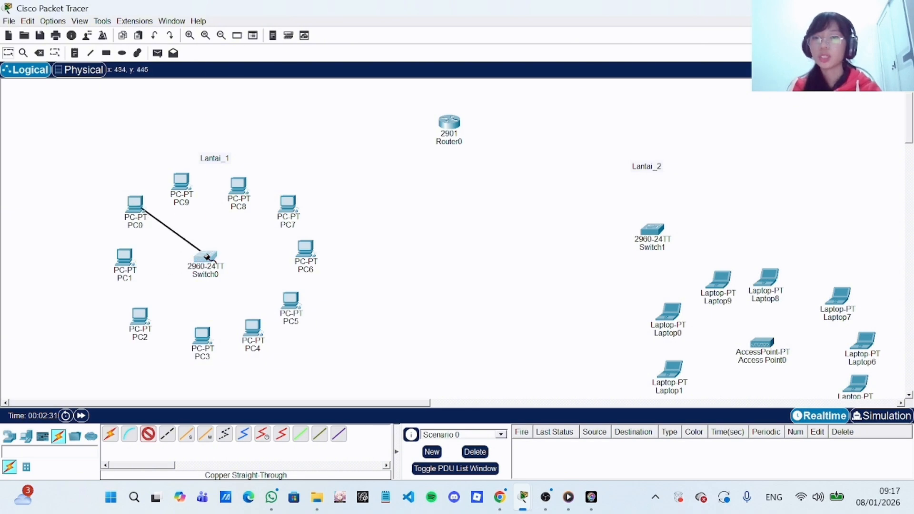
click(206, 258)
click(238, 22)
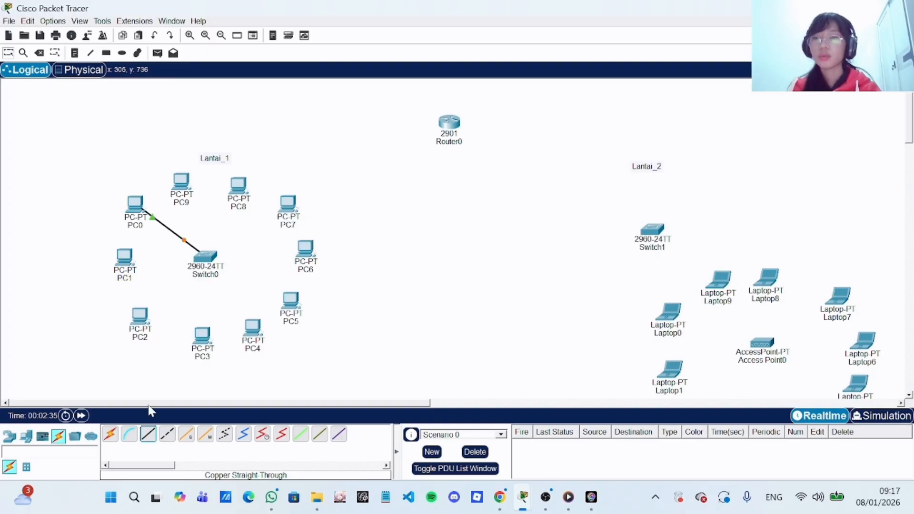
- Connect PC1's FastEthernet0 port to Switch0's FastEthernet0/2 with a copper straight-through cable
click(119, 264)
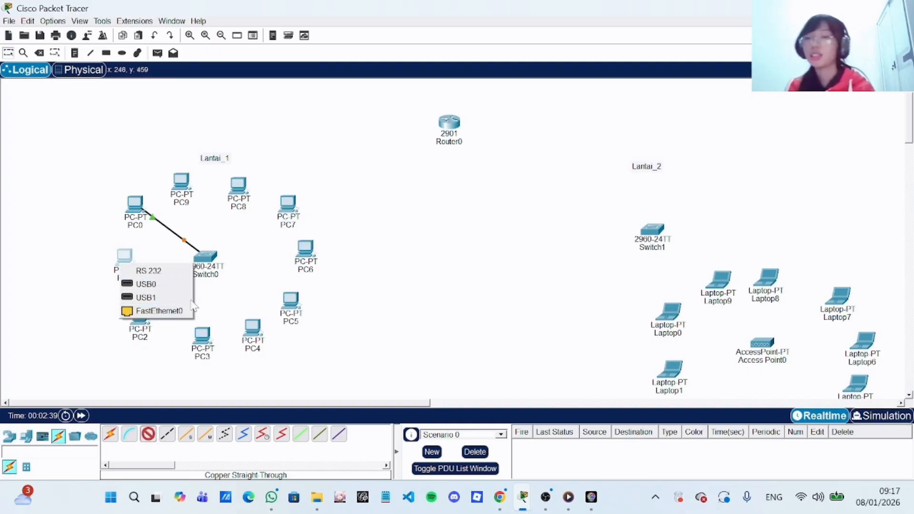
click(184, 312)
click(208, 257)
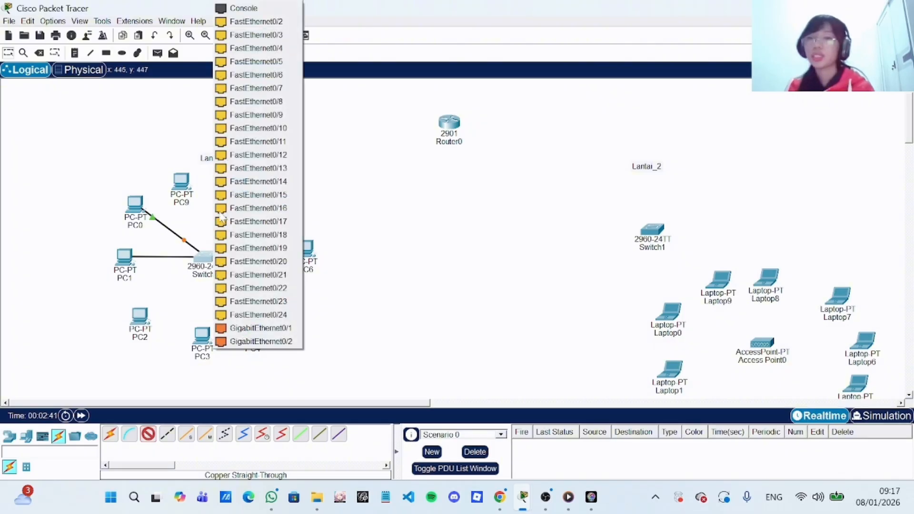
click(249, 22)
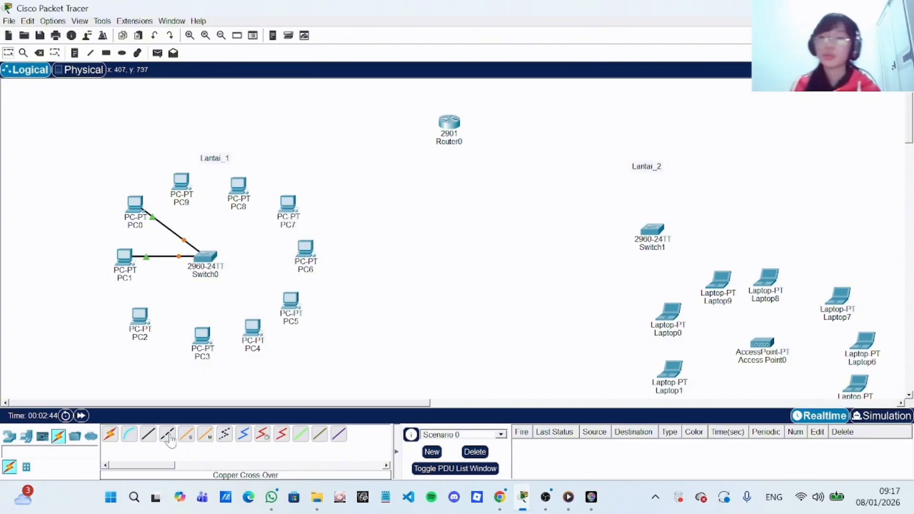
- Connect PC2's FastEthernet0 port to Switch0's FastEthernet0/3 with a copper straight-through cable
click(148, 434)
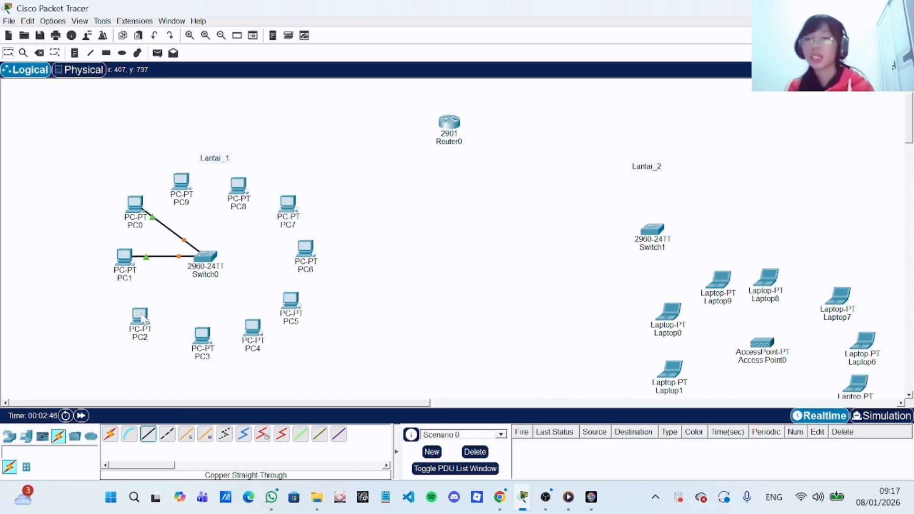
click(148, 435)
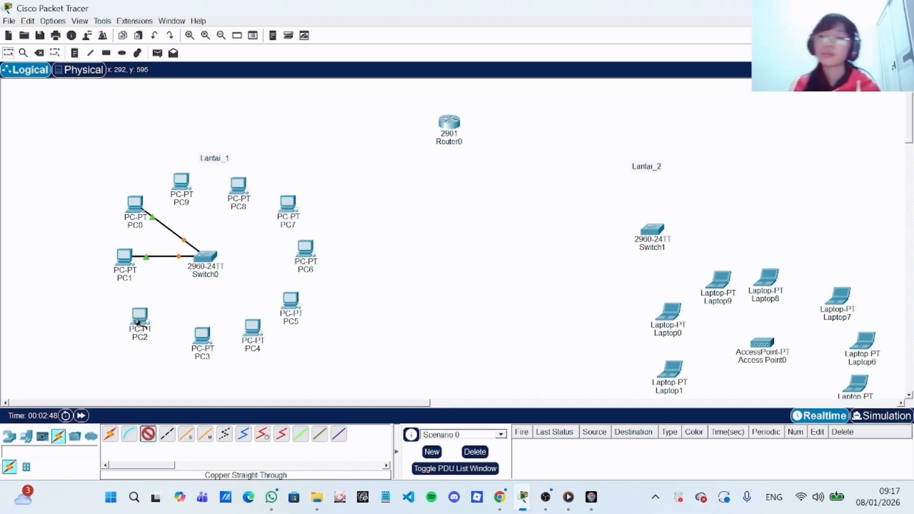
click(138, 320)
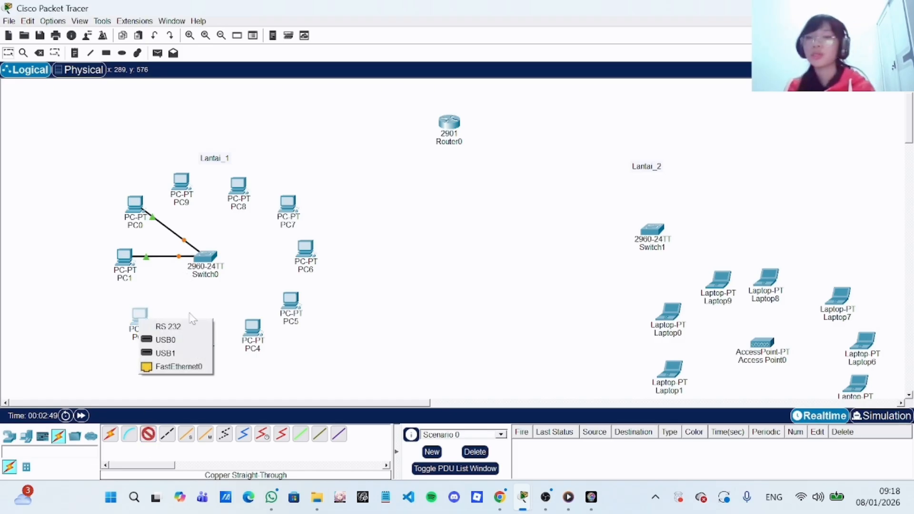
click(203, 368)
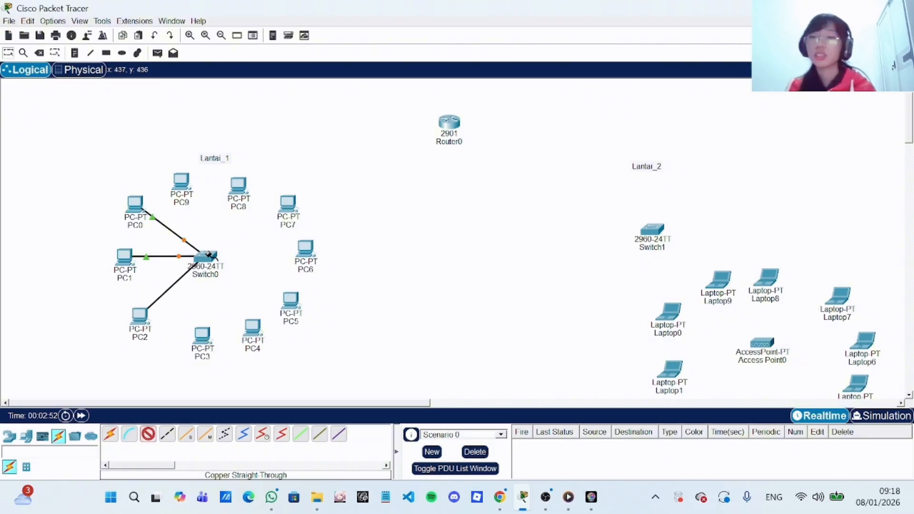
click(206, 258)
click(265, 22)
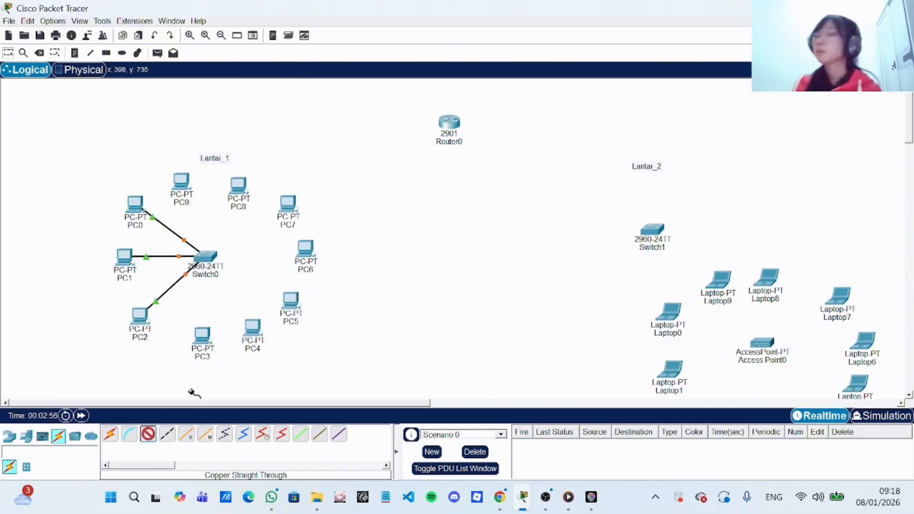
- Connect PC3's FastEthernet0 port to Switch0's FastEthernet0/4 with a copper straight-through cable
click(206, 342)
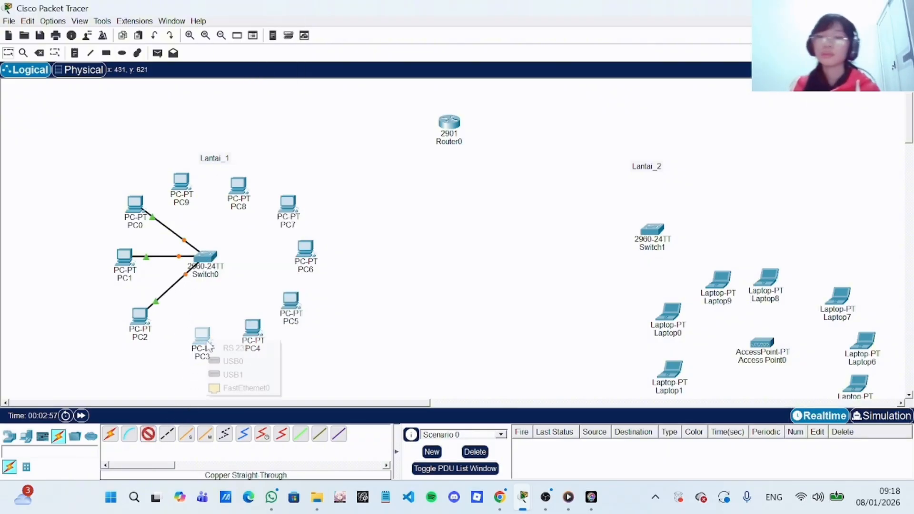
click(249, 387)
click(207, 258)
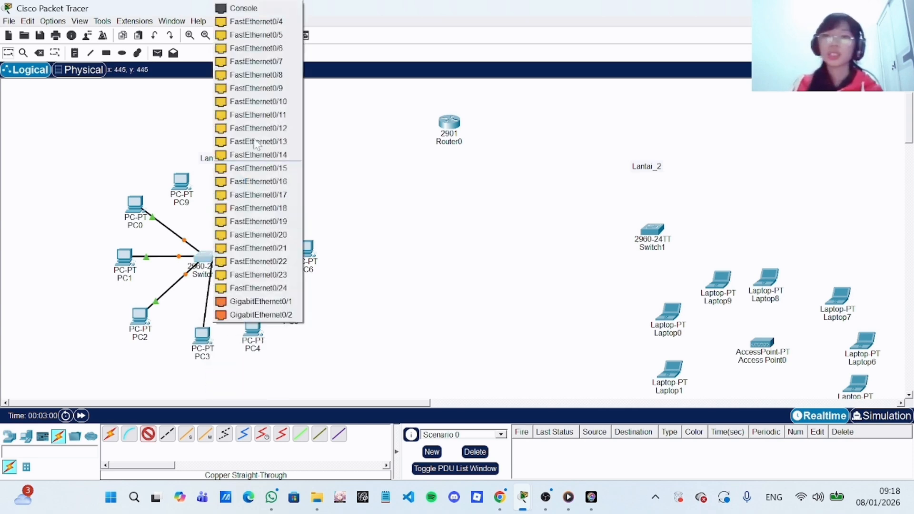
click(254, 24)
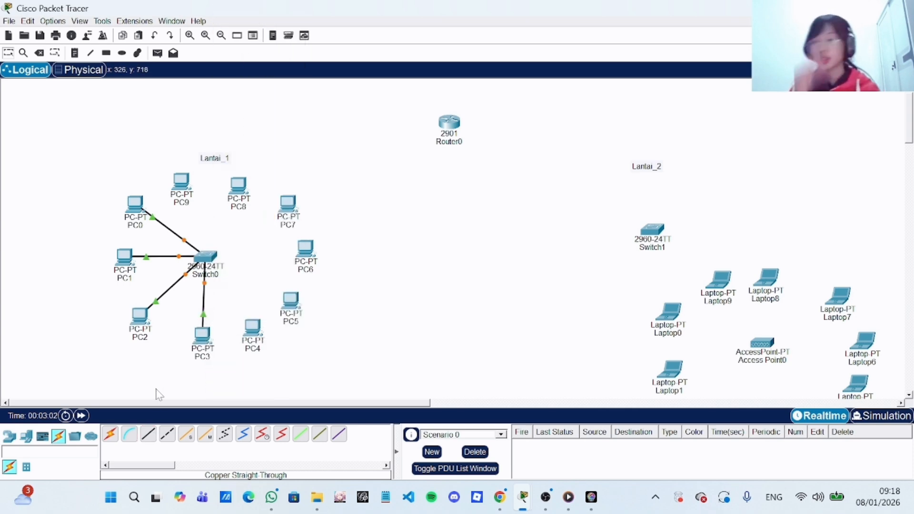
- Connect PC4's FastEthernet0 port to Switch0's FastEthernet0/5 with a copper straight-through cable
click(150, 438)
click(252, 332)
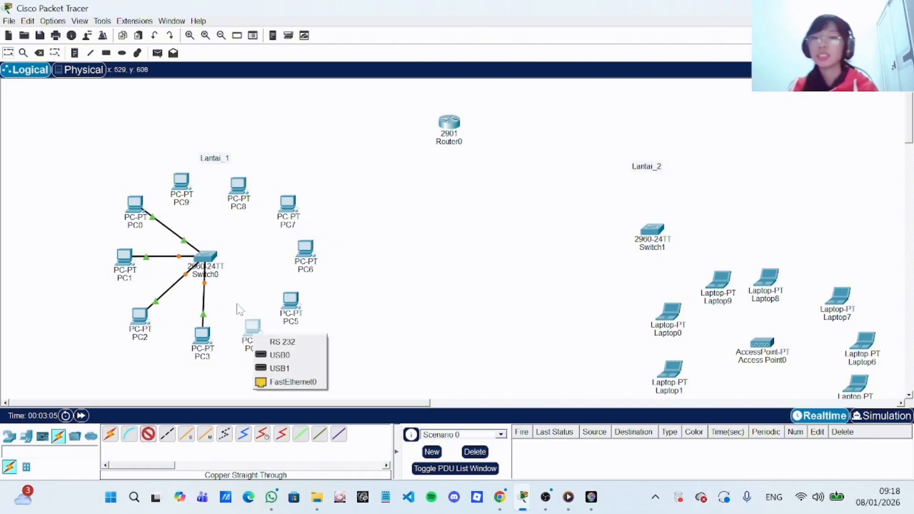
click(283, 383)
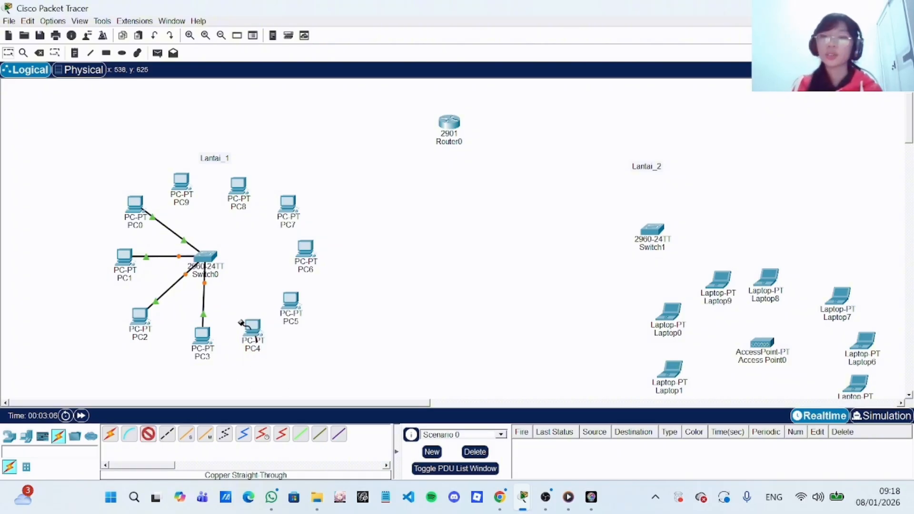
click(207, 257)
click(249, 23)
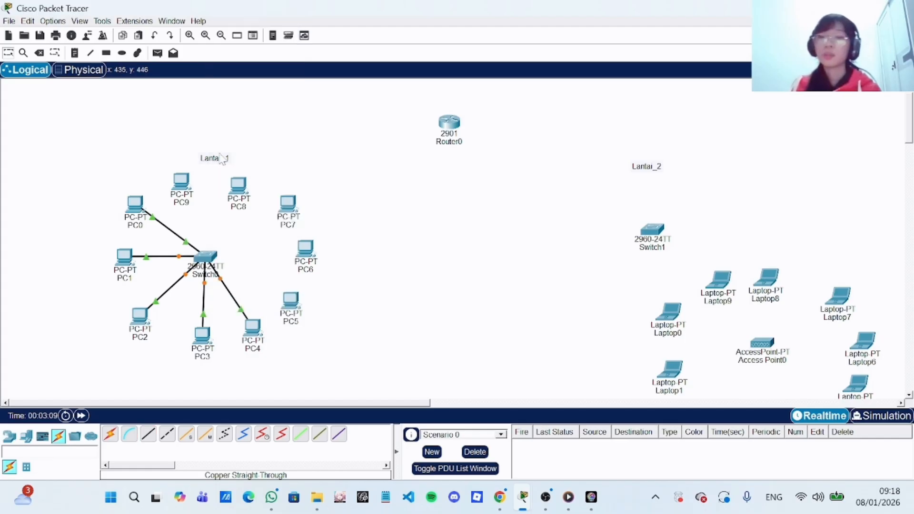
- Connect PC5's FastEthernet0 port to Switch0's FastEthernet0/6 with a copper straight-through cable
click(151, 437)
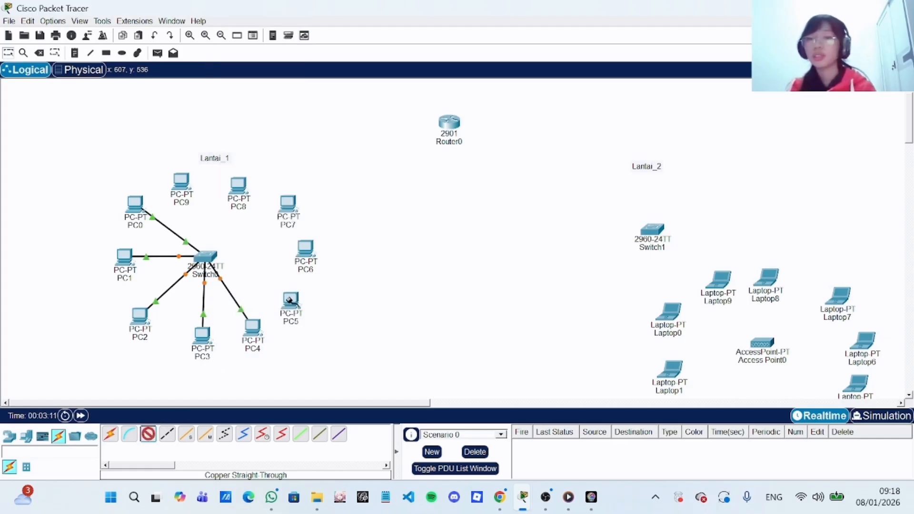
click(290, 300)
click(317, 348)
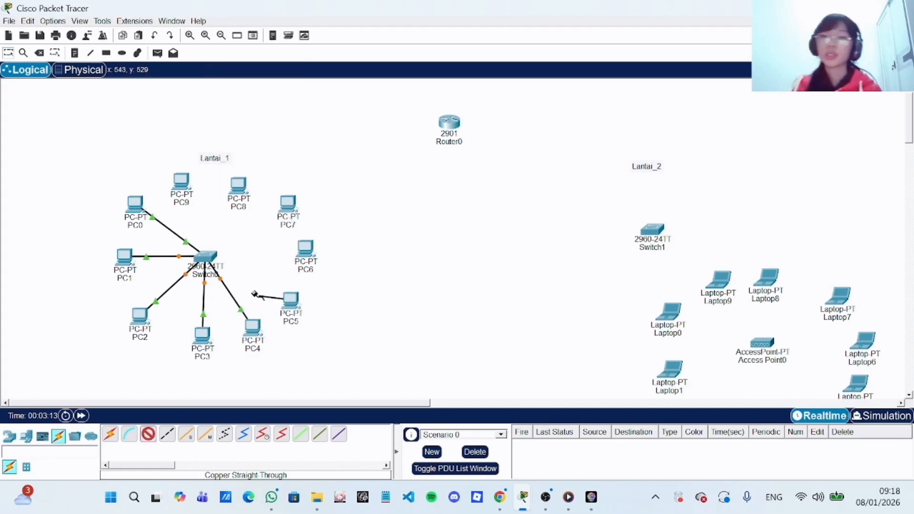
click(206, 259)
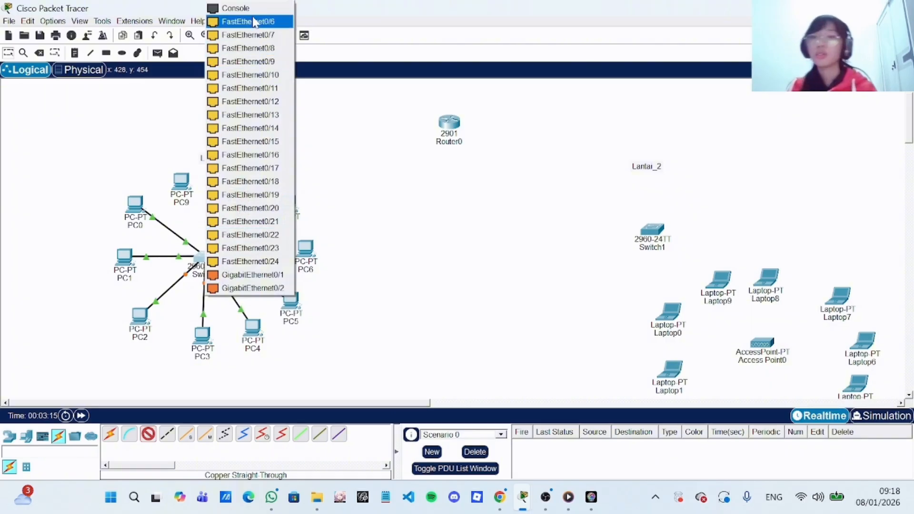
click(257, 23)
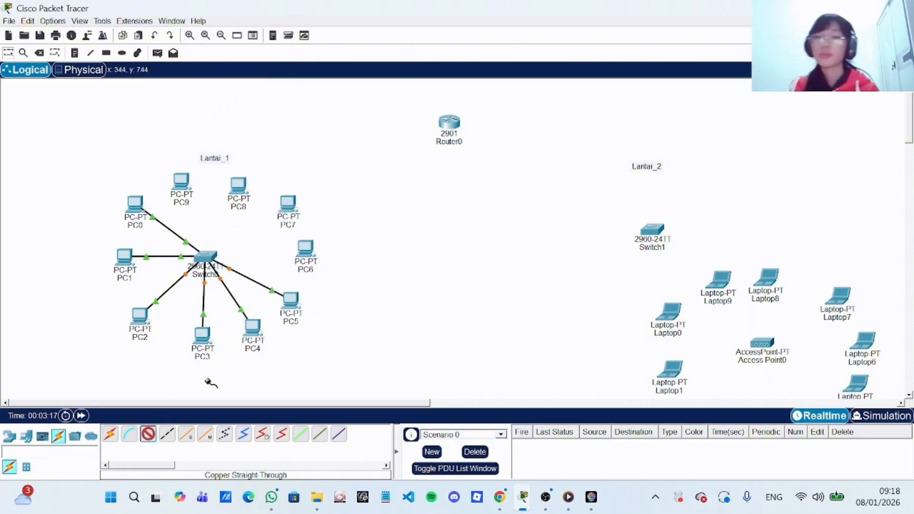
- Connect PC6's FastEthernet0 port to Switch0's FastEthernet0/7 with a copper straight-through cable
click(304, 248)
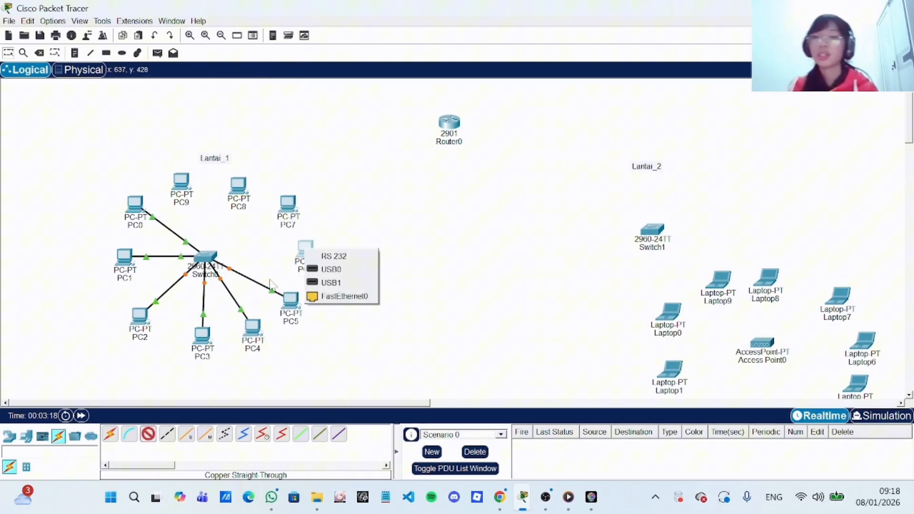
click(317, 296)
click(204, 260)
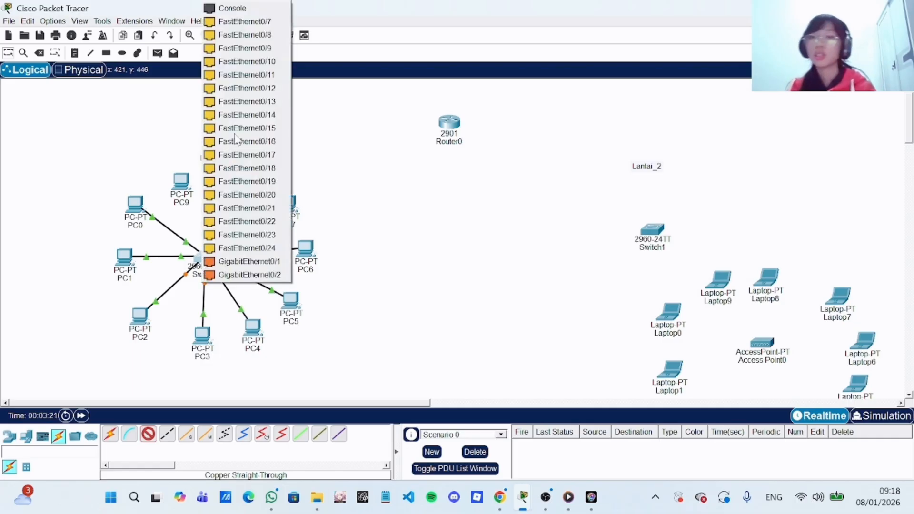
click(247, 22)
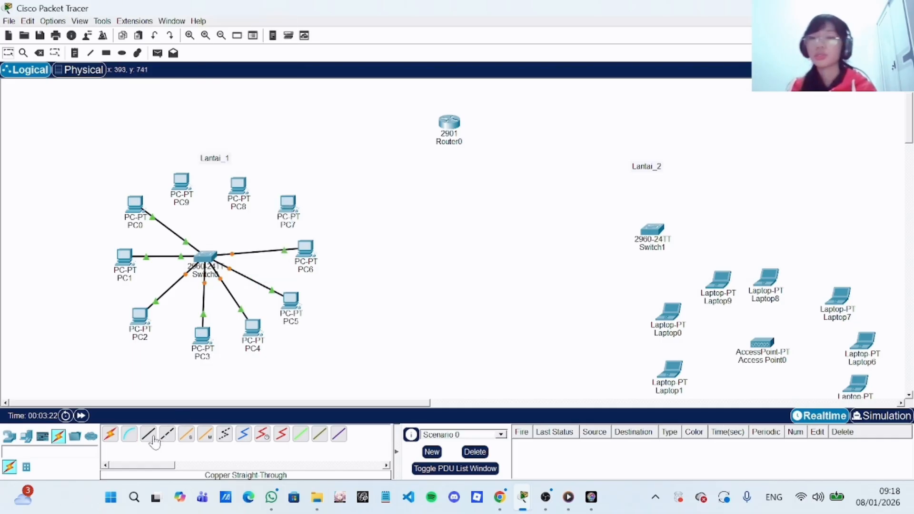
- Connect PC7's FastEthernet0 port to Switch0's FastEthernet0/8 with a copper straight-through cable
click(285, 207)
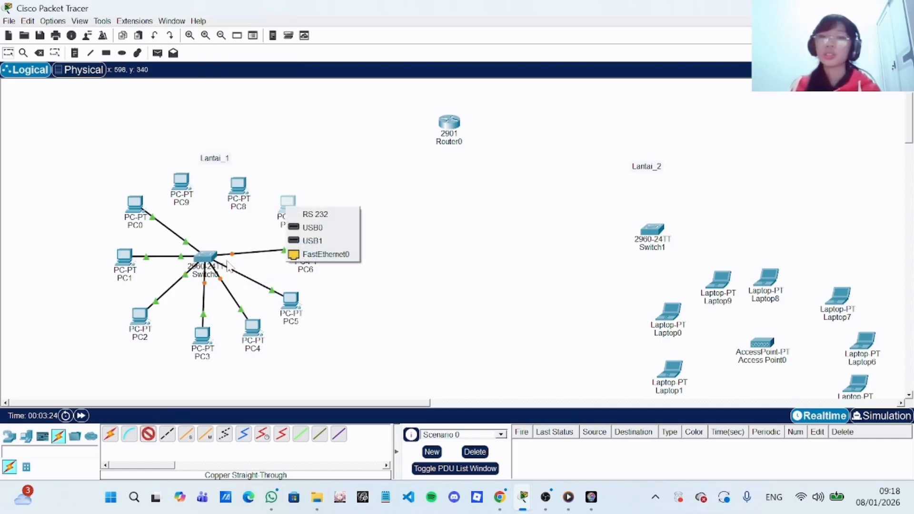
click(317, 253)
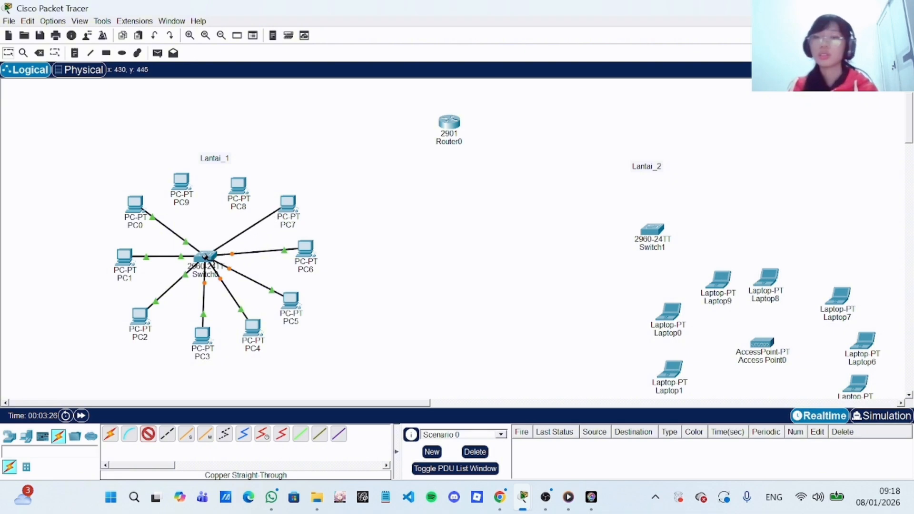
click(205, 259)
click(266, 22)
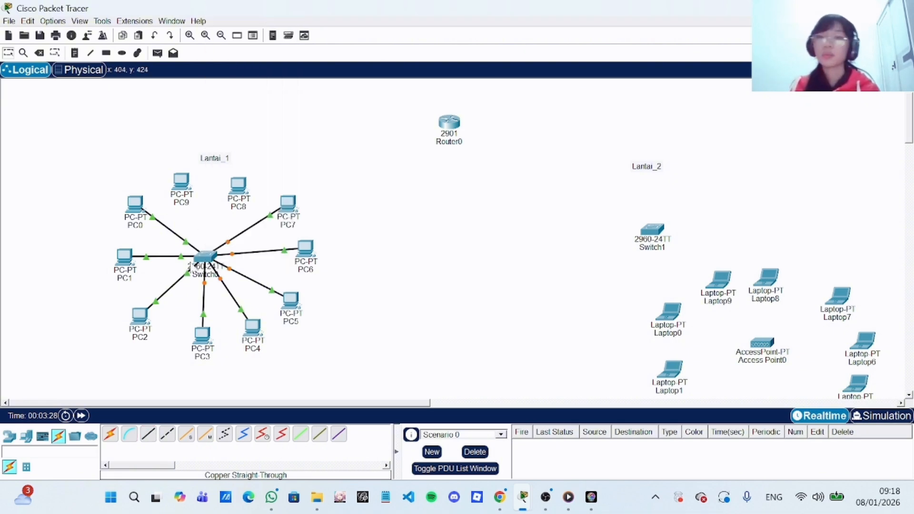
- Connect PC8's FastEthernet0 port to Switch0's FastEthernet0/9 with a copper straight-through cable
click(228, 190)
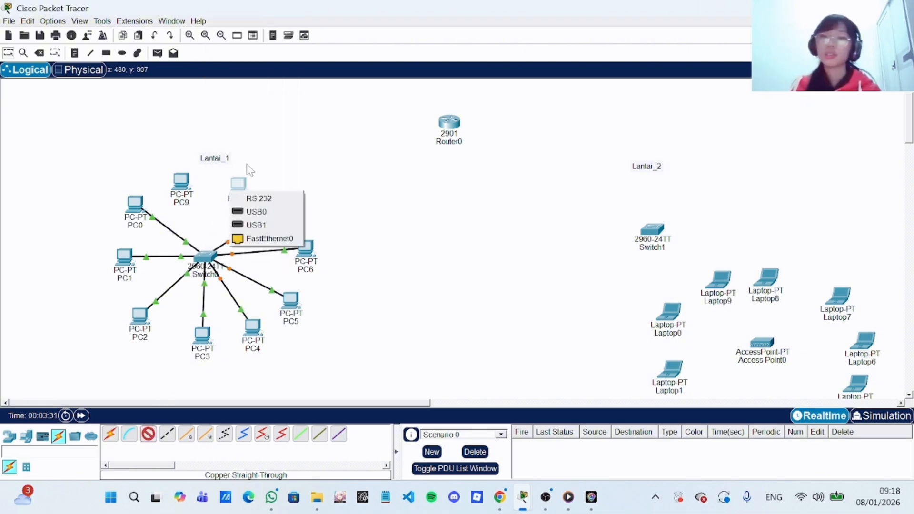
click(264, 239)
click(204, 260)
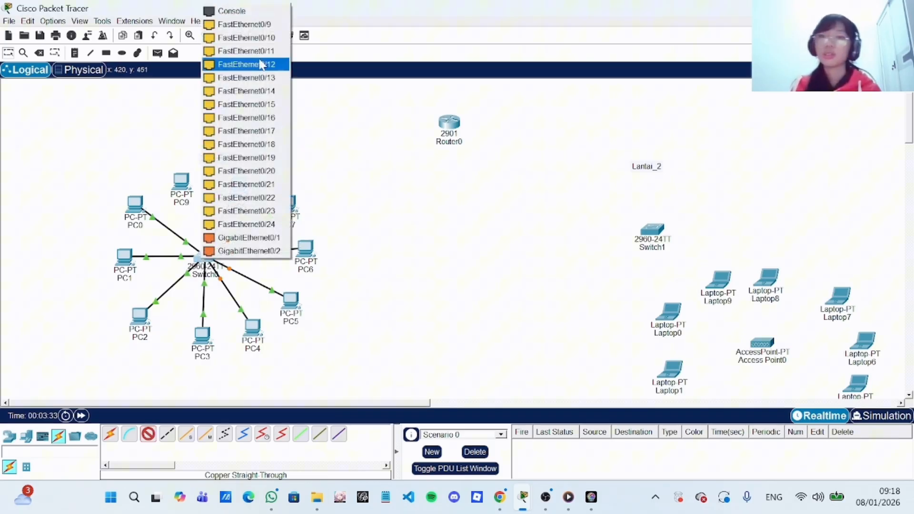
click(265, 24)
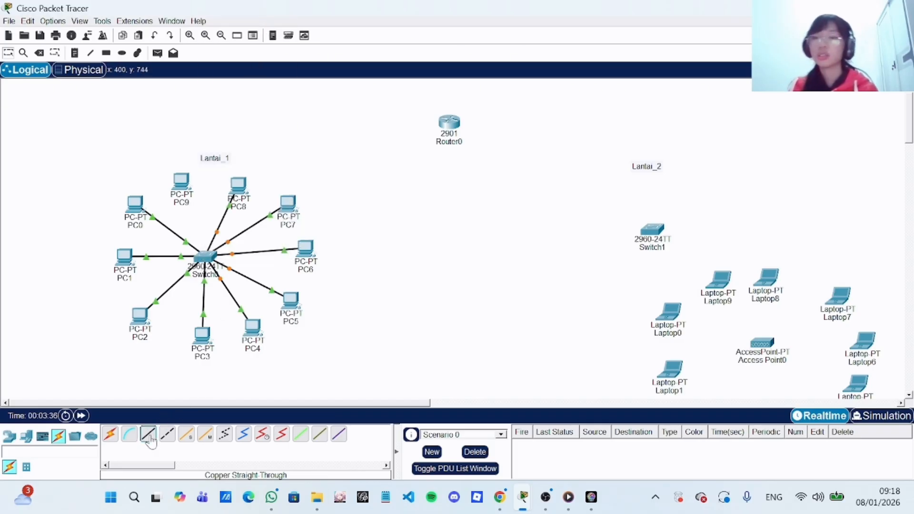
- Connect PC9's FastEthernet0 port to a free FastEthernet port on Switch0 with a copper straight-through cable
click(149, 438)
click(183, 183)
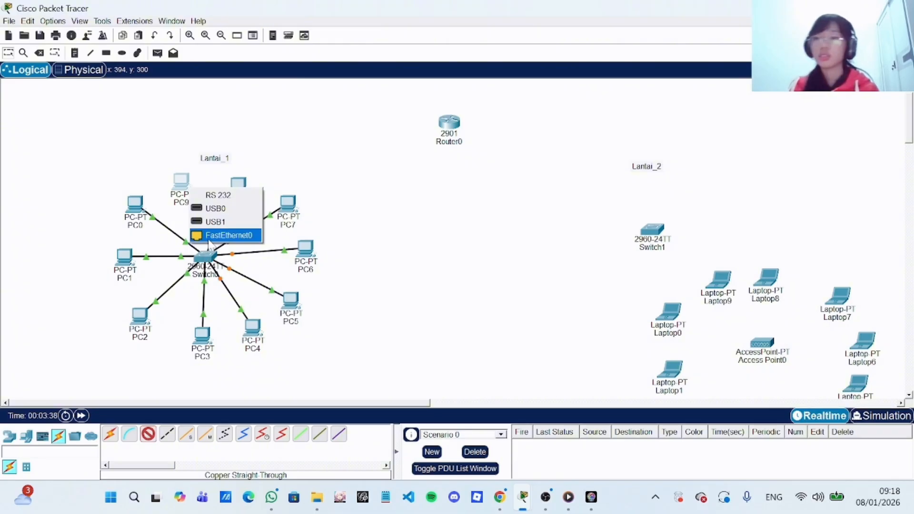
click(210, 236)
click(207, 257)
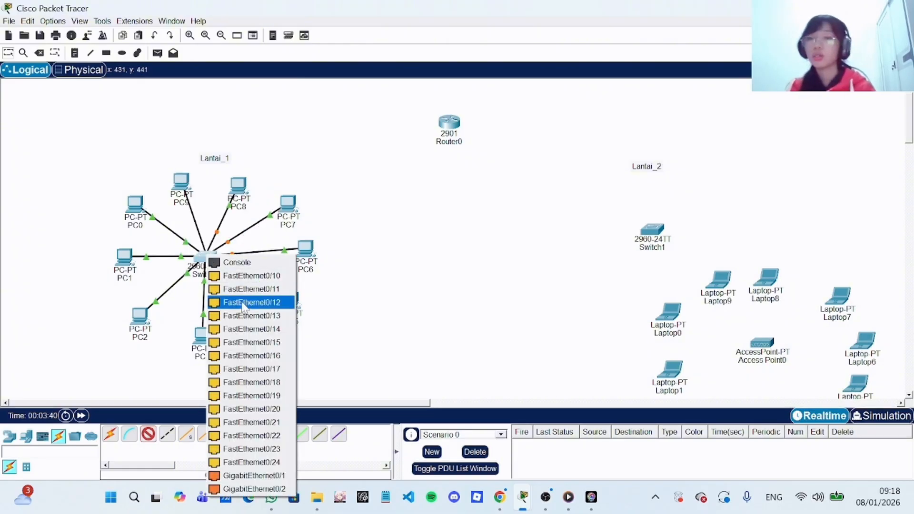
click(251, 285)
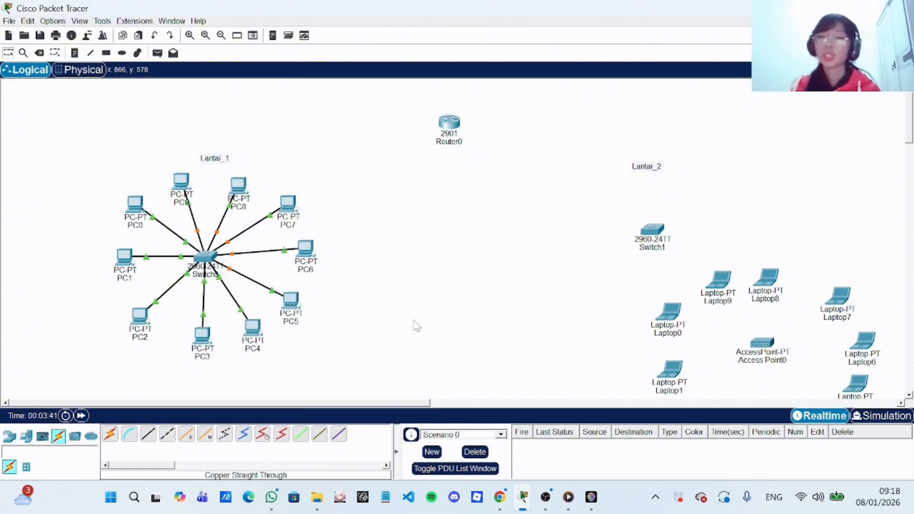
- Replace Laptop0's built-in Ethernet module with the WPC300N wireless module and switch the laptop's power back on
scroll(417, 326, right, 10)
scroll(417, 326, down, 3)
scroll(416, 326, left, 5)
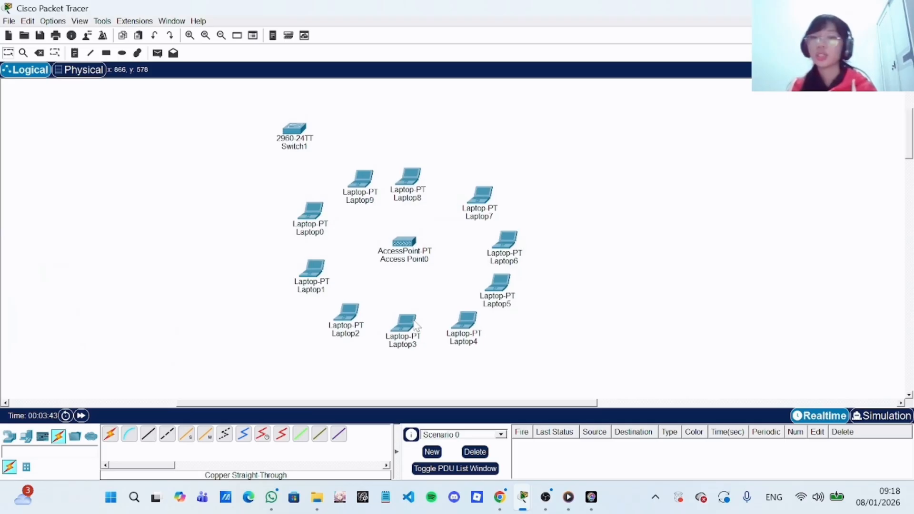
click(317, 218)
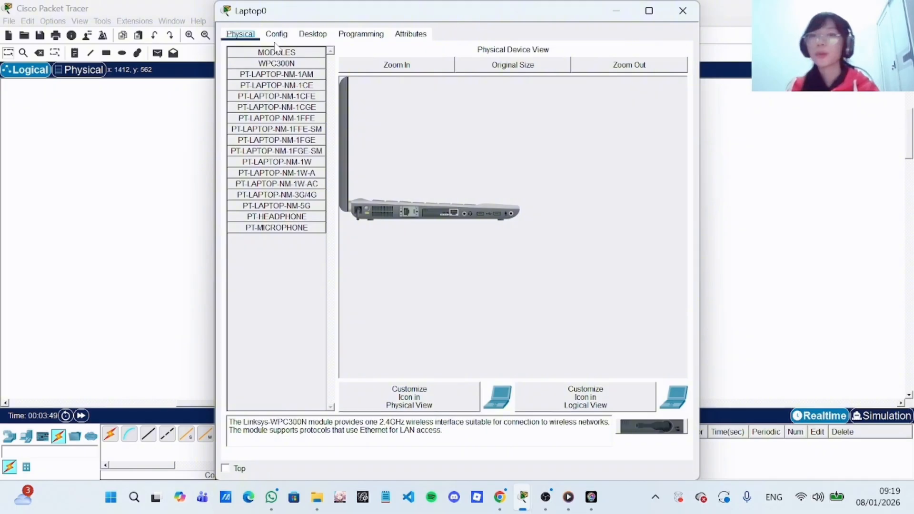
click(384, 68)
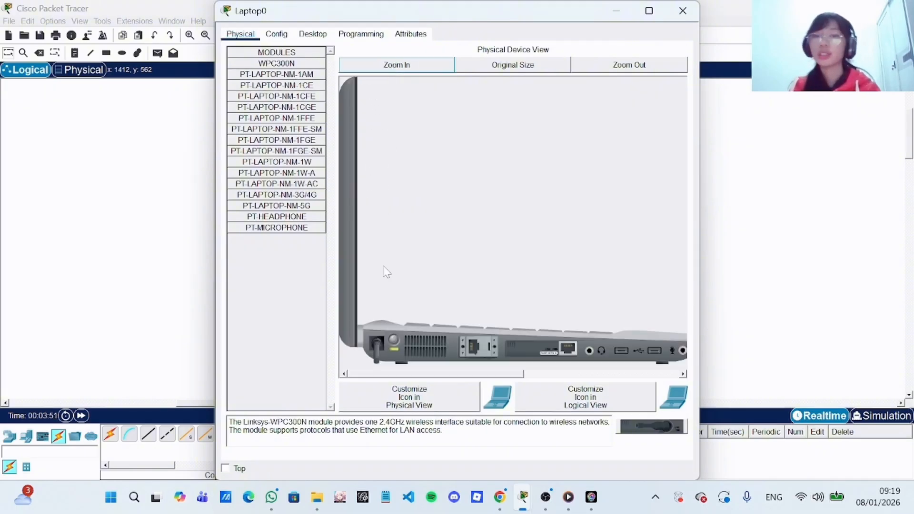
drag(555, 348, 282, 300)
drag(296, 65, 547, 355)
click(398, 344)
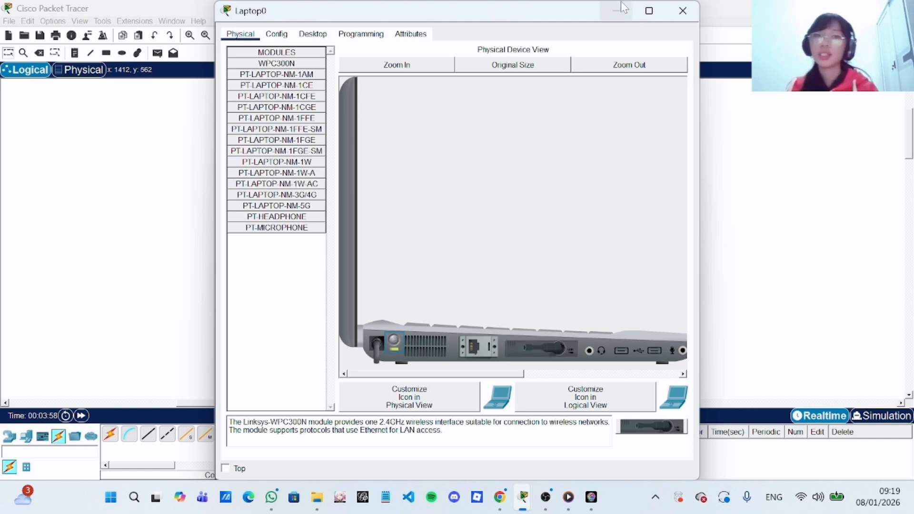
click(682, 10)
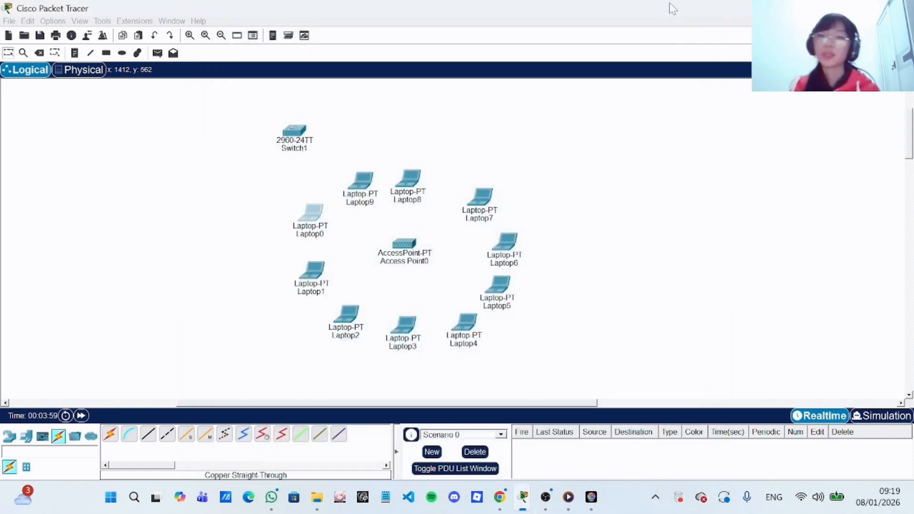
- Power off Laptop1, replace its built-in Ethernet module with the WPC300N wireless module, and switch the power back on
click(308, 275)
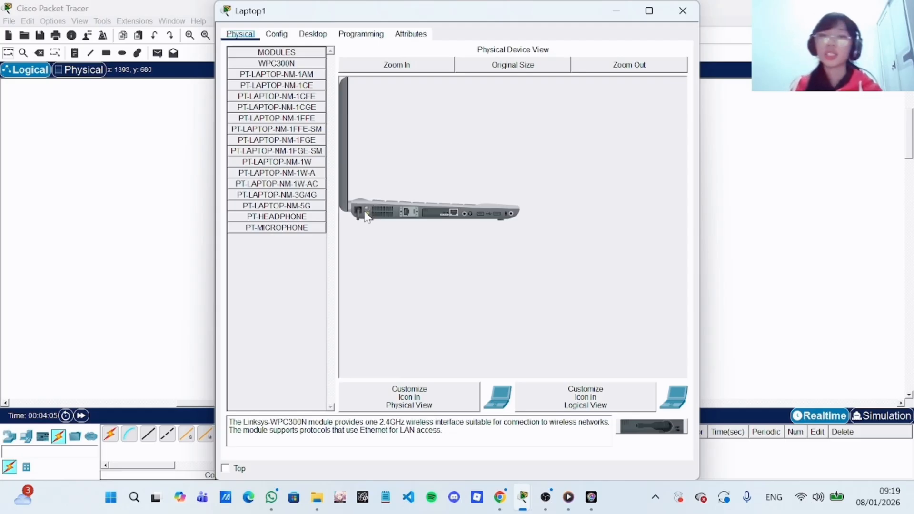
drag(432, 214, 289, 284)
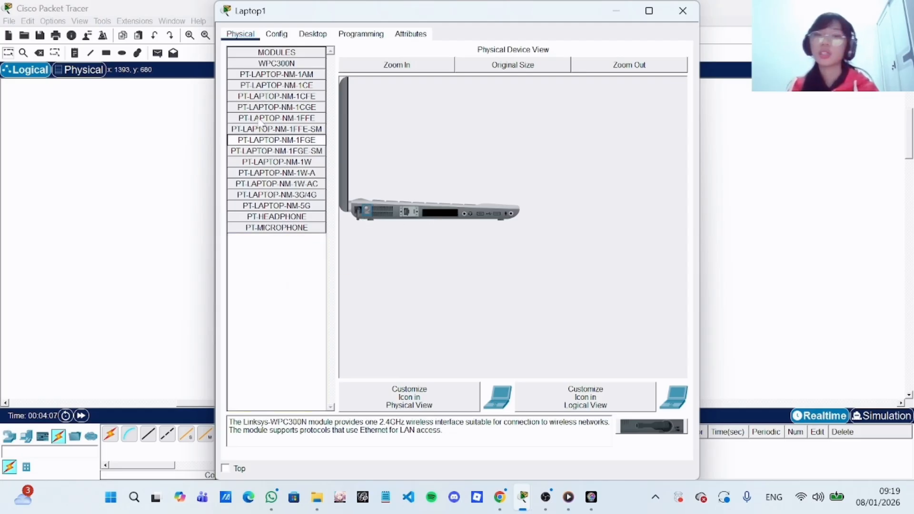
drag(261, 67, 445, 217)
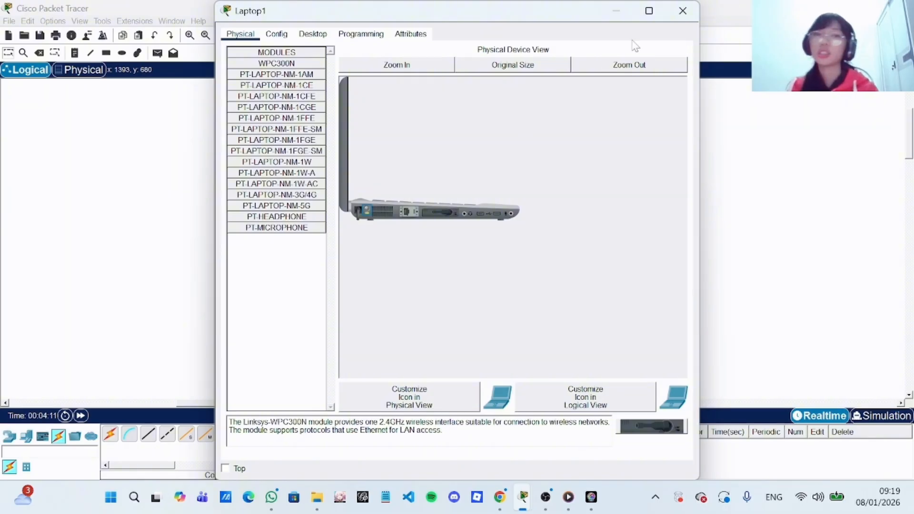
click(683, 10)
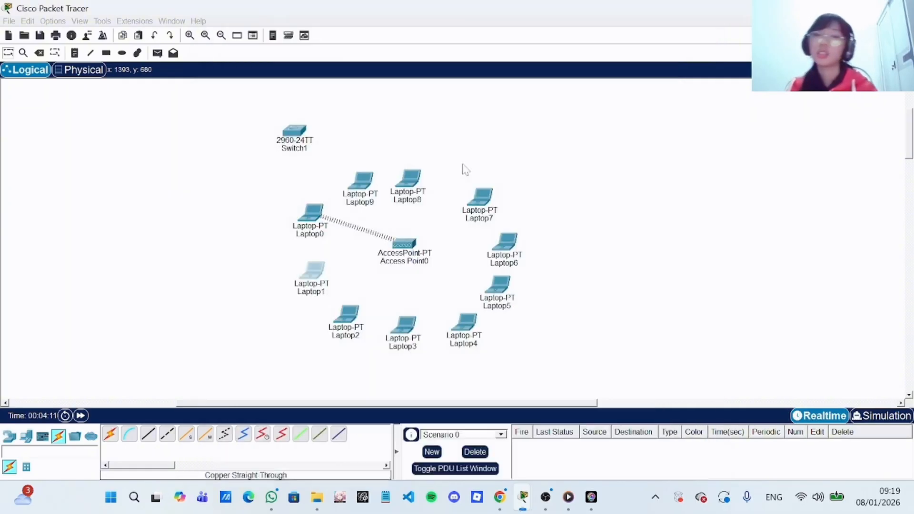
- Power off Laptop2, replace its built-in Ethernet module with the WPC300N wireless module, and switch the power back on
click(335, 318)
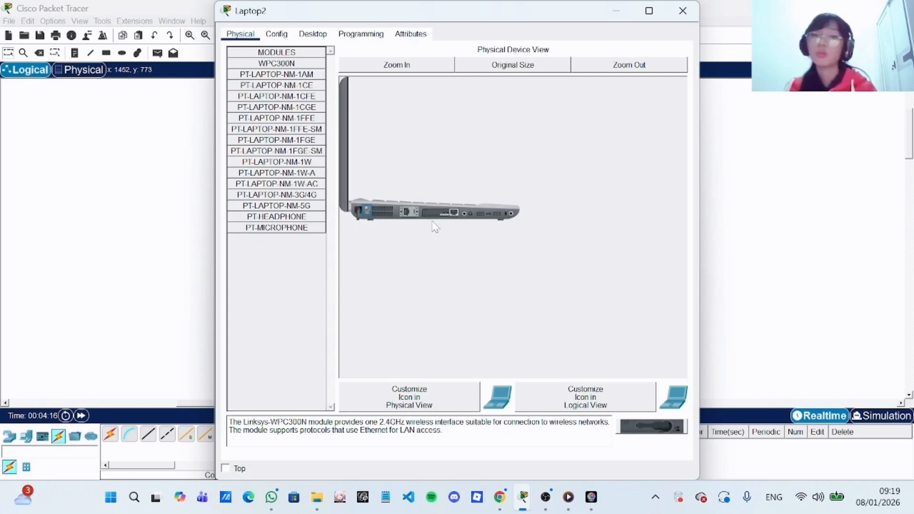
drag(444, 220, 289, 285)
drag(267, 64, 438, 216)
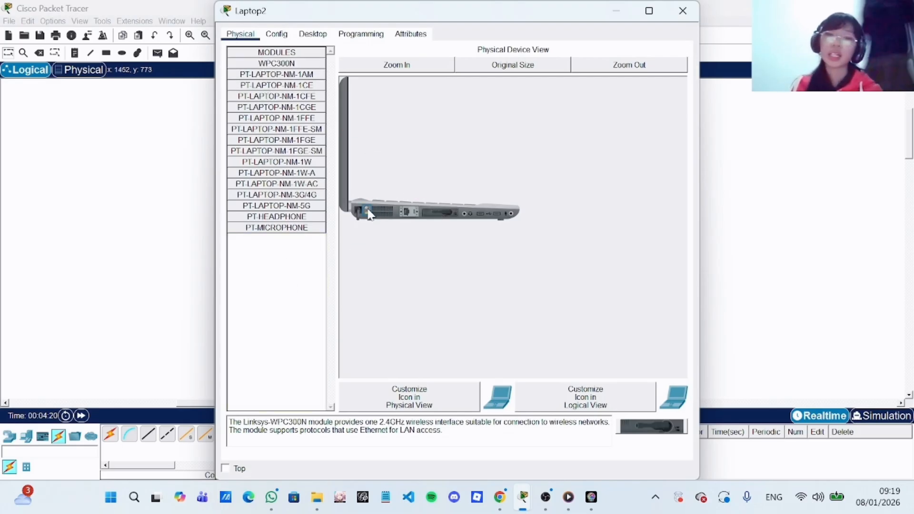
click(683, 10)
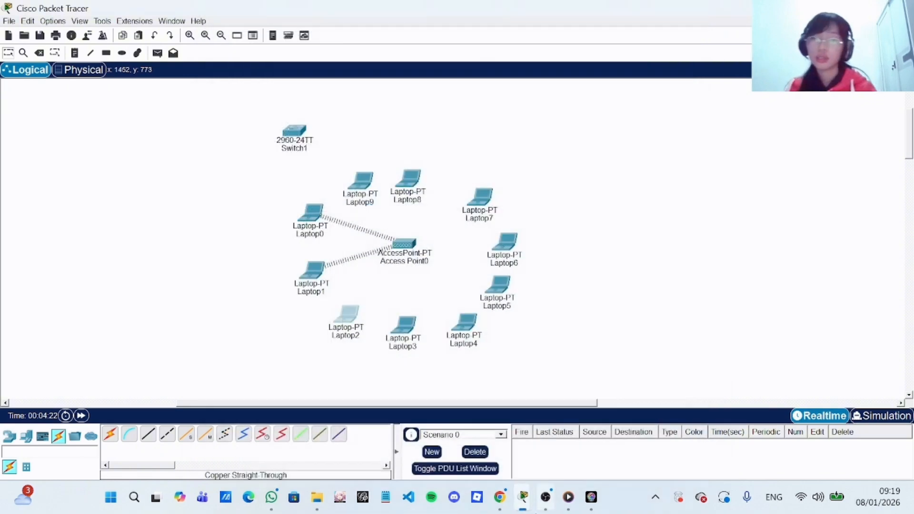
mouse_move(545, 497)
click(554, 401)
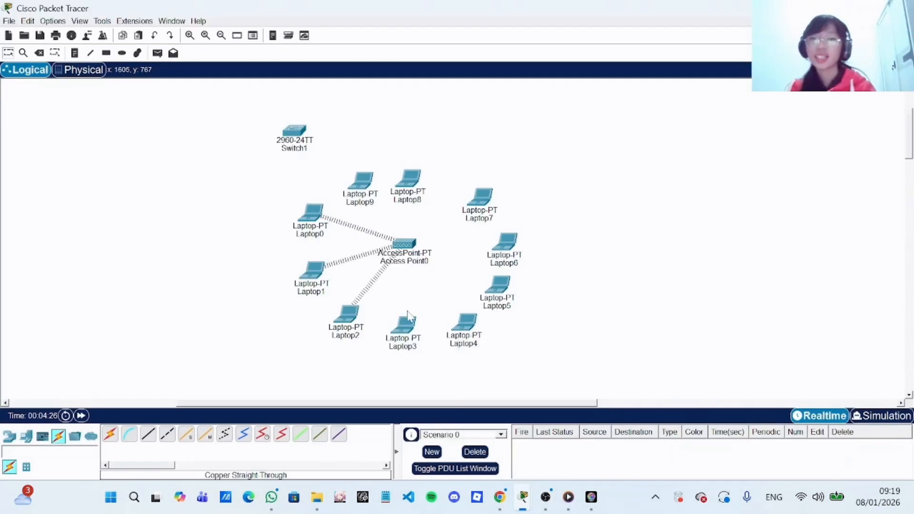
- Power off Laptop3, replace its built-in Ethernet module with the WPC300N wireless module, and switch the power back on
click(406, 326)
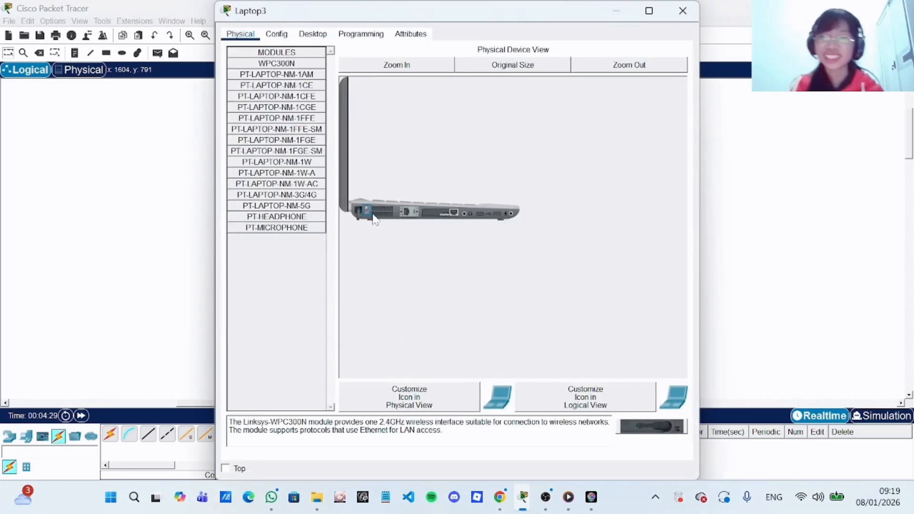
mouse_move(434, 220)
mouse_down()
mouse_move(281, 272)
mouse_move(269, 69)
mouse_move(438, 212)
mouse_up()
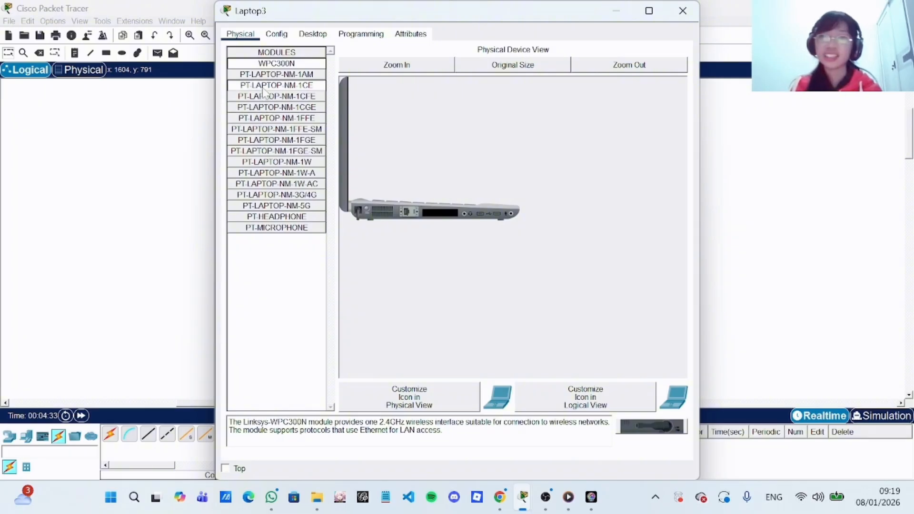
drag(265, 70, 448, 219)
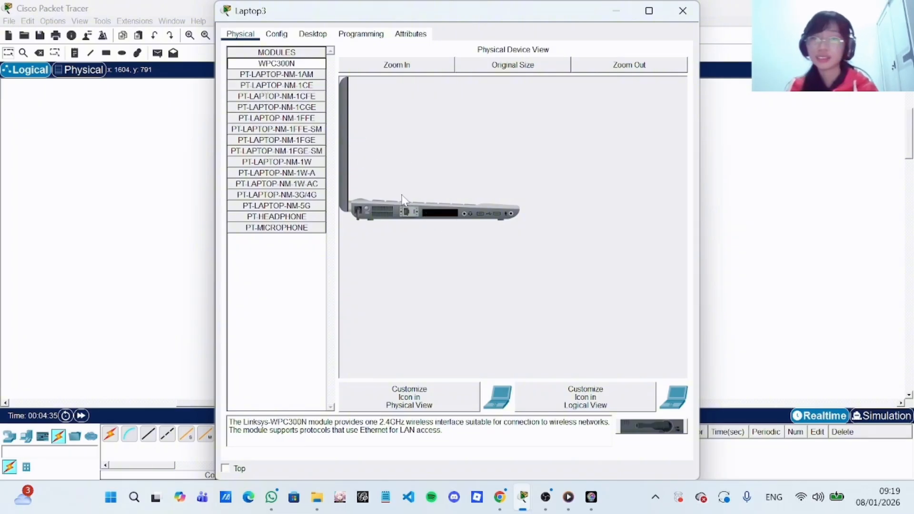
drag(271, 64, 441, 212)
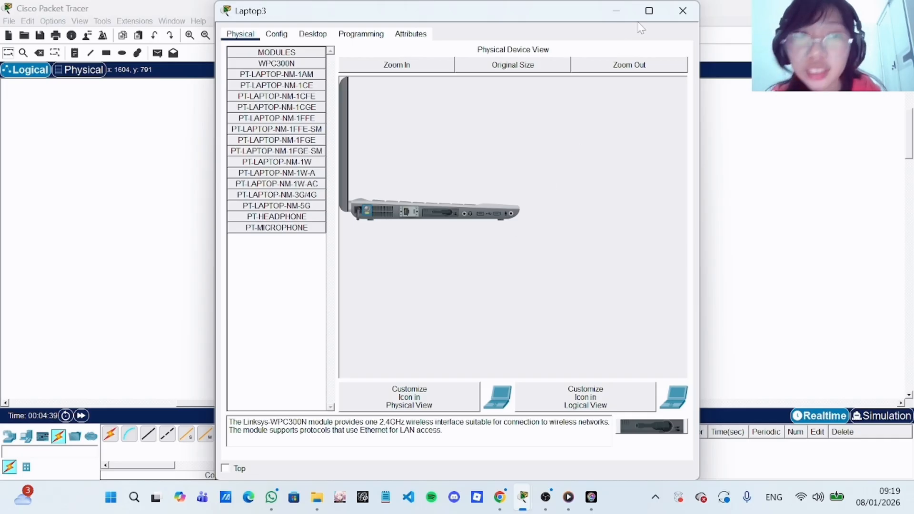
click(683, 10)
mouse_move(546, 498)
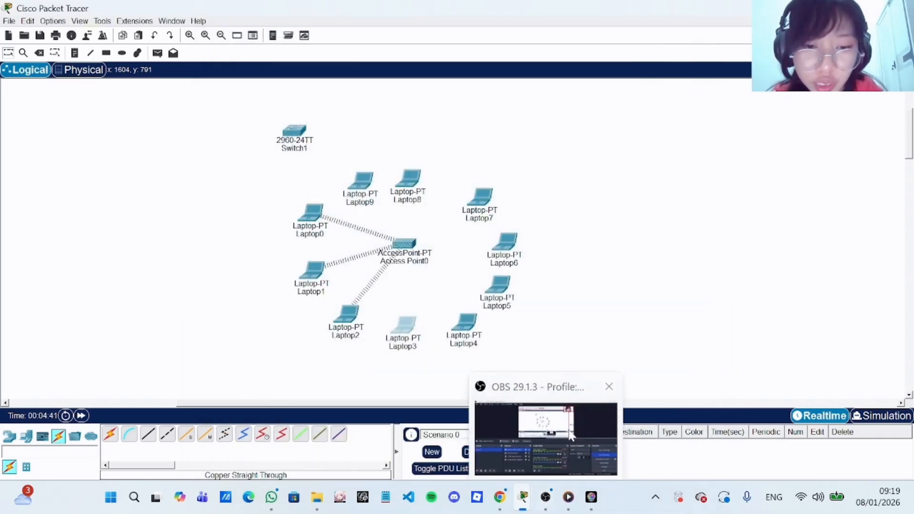
click(567, 424)
click(567, 424)
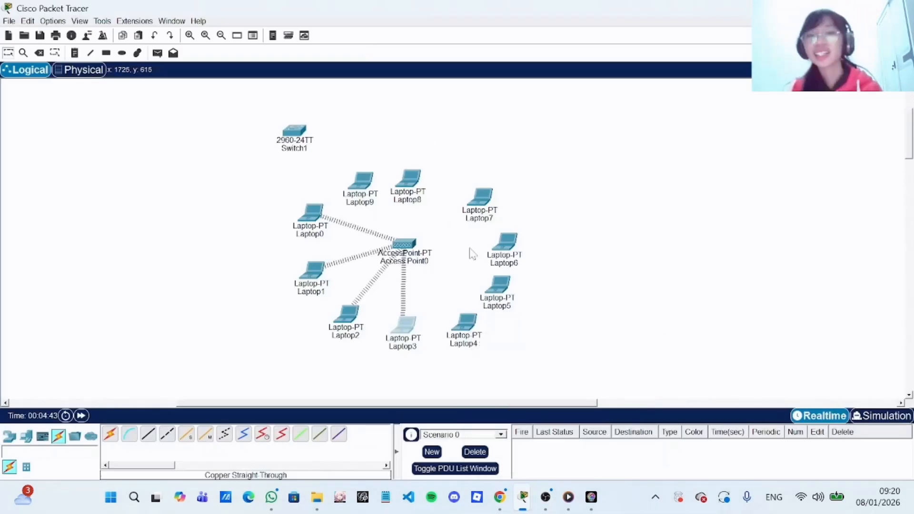
- Power off Laptop4, replace its built-in Ethernet module with the WPC300N wireless module, and switch the power back on
click(461, 326)
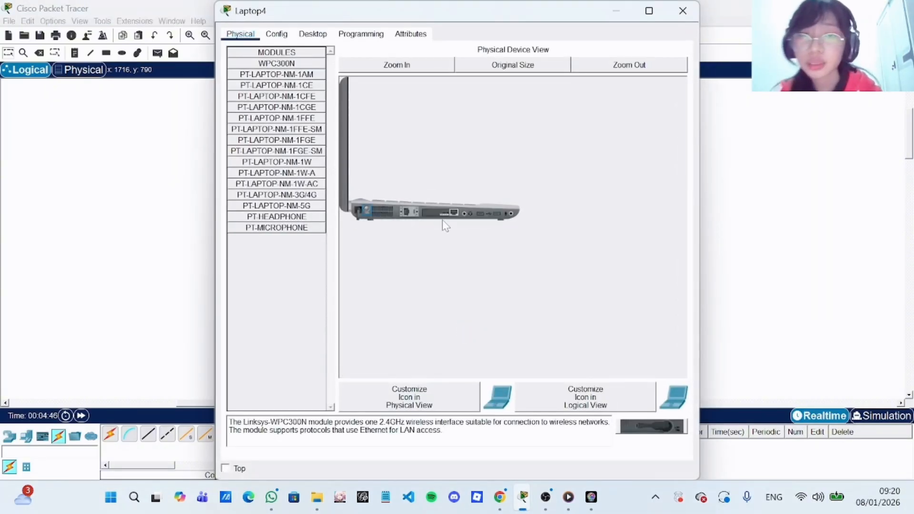
drag(442, 216, 286, 266)
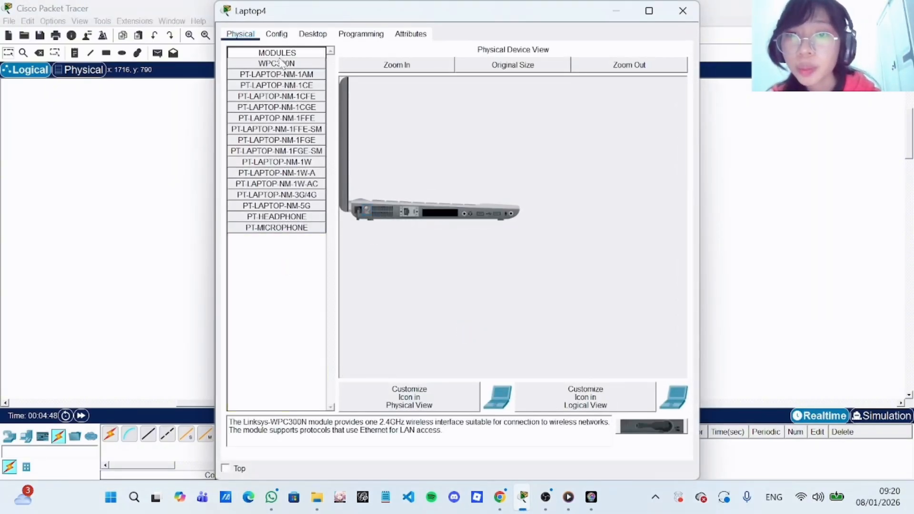
drag(281, 63, 436, 222)
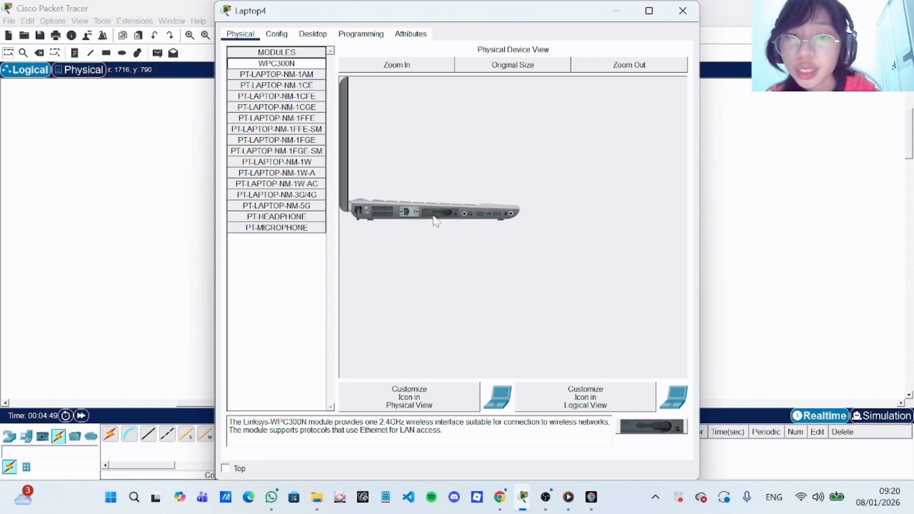
click(683, 11)
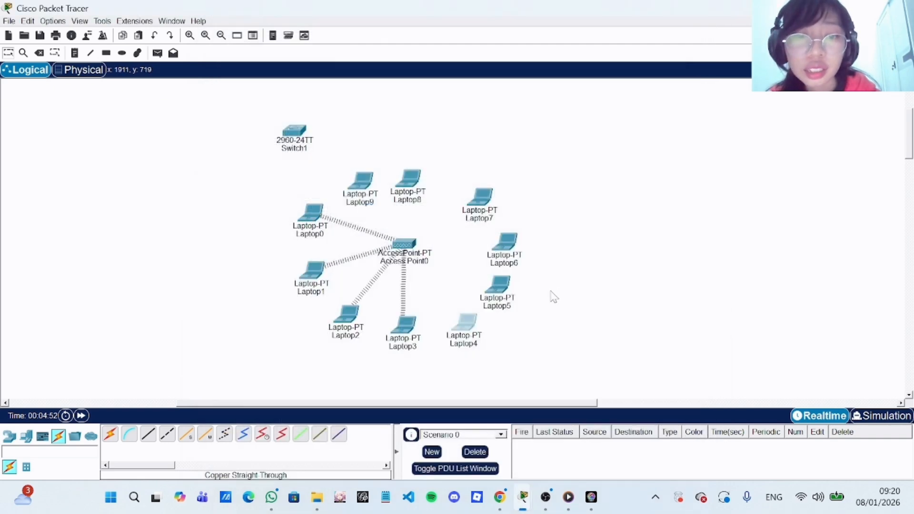
- Power off Laptop5, replace its built-in Ethernet module with the WPC300N wireless module, and switch the power back on
click(502, 296)
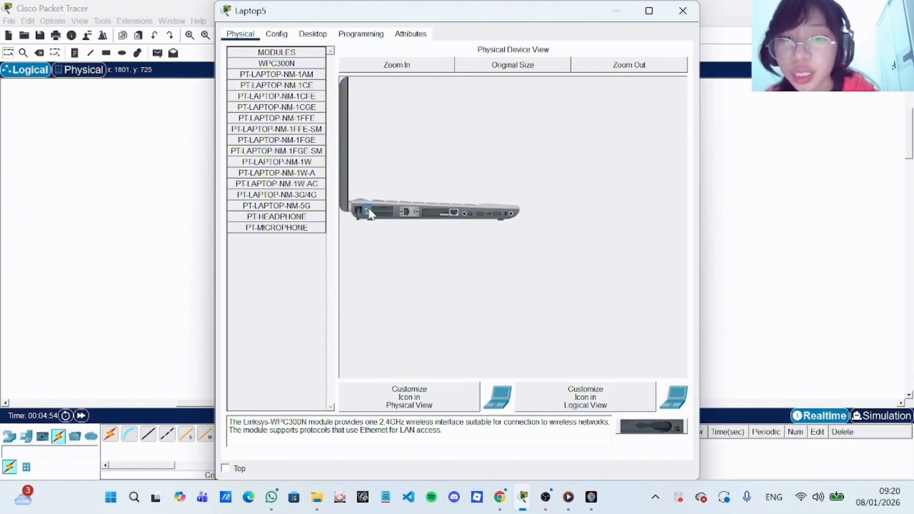
drag(435, 214, 292, 252)
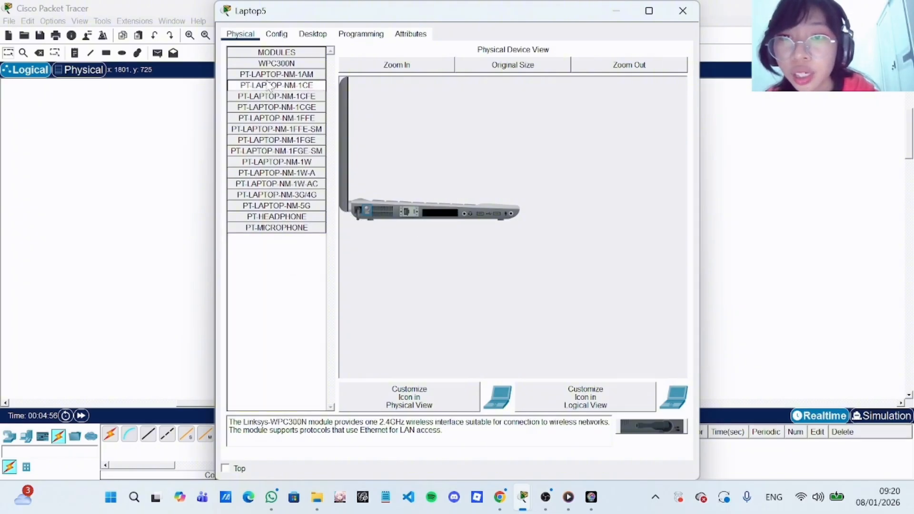
drag(264, 66, 439, 213)
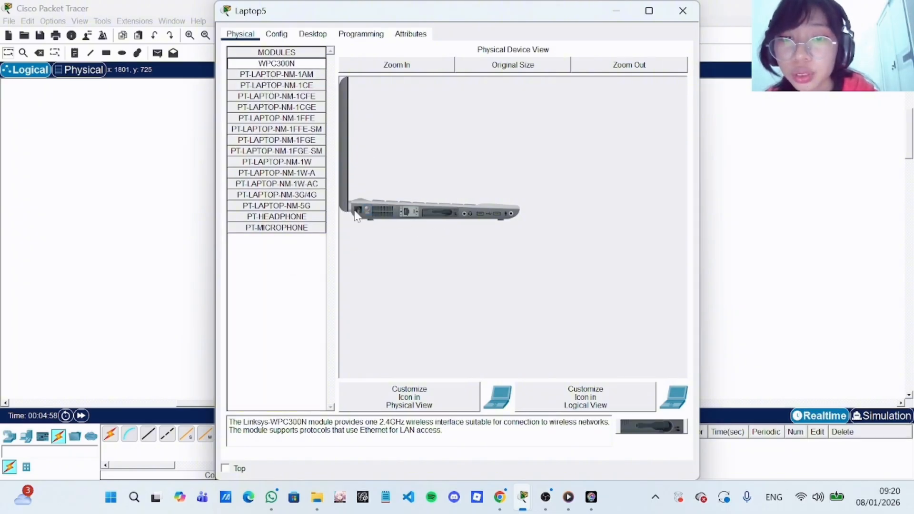
click(683, 11)
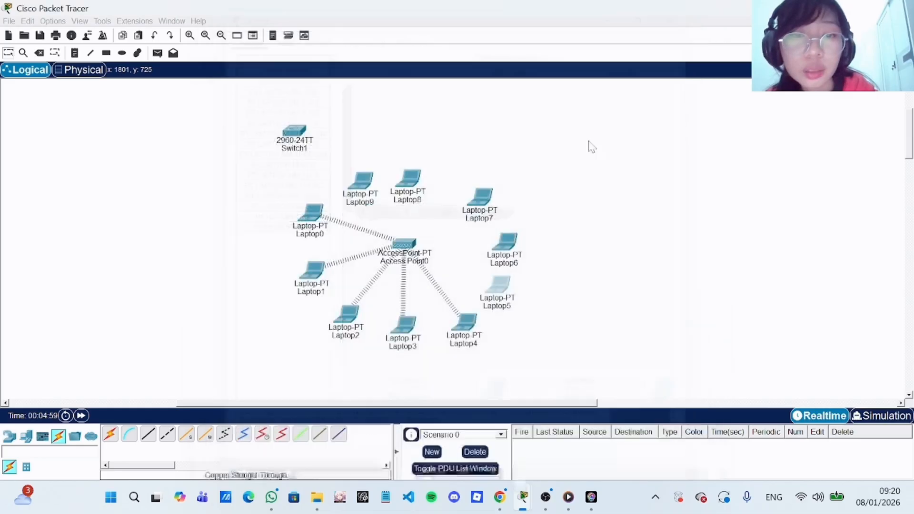
- Power off Laptop6, replace its built-in Ethernet module with the WPC300N wireless module, and switch the power back on
click(513, 246)
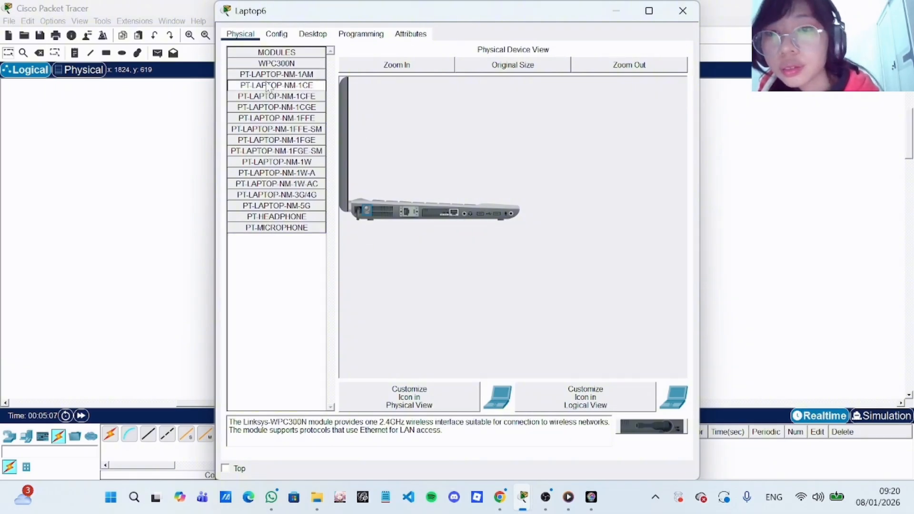
mouse_move(264, 67)
mouse_down()
mouse_move(408, 216)
mouse_move(318, 276)
mouse_move(276, 66)
mouse_up()
drag(440, 212, 281, 253)
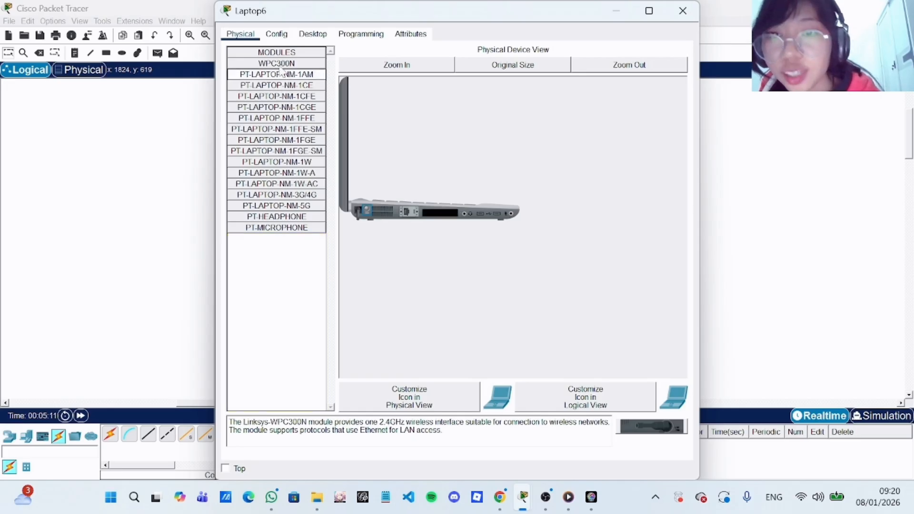
drag(278, 63, 431, 212)
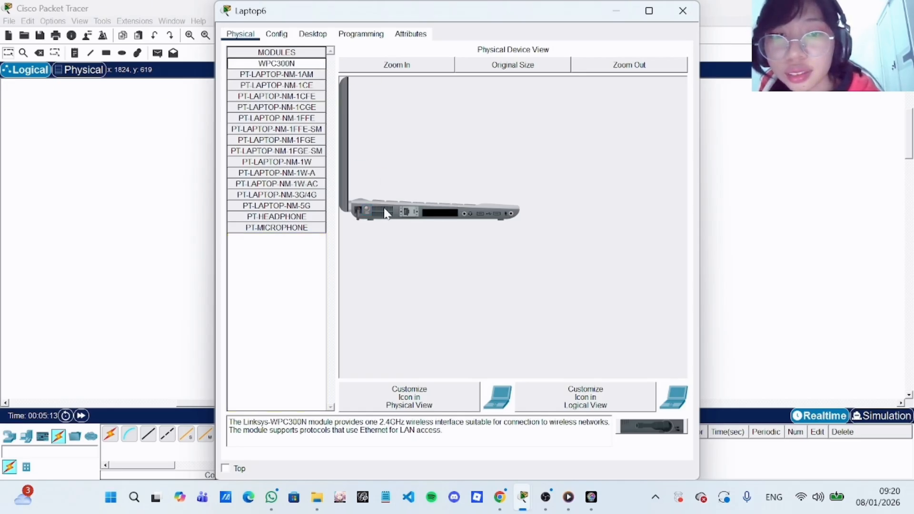
drag(285, 64, 440, 215)
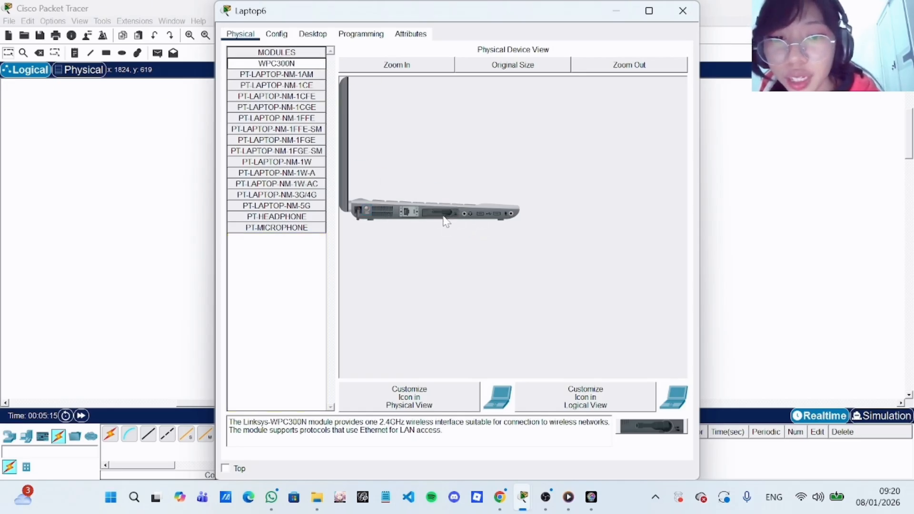
click(683, 10)
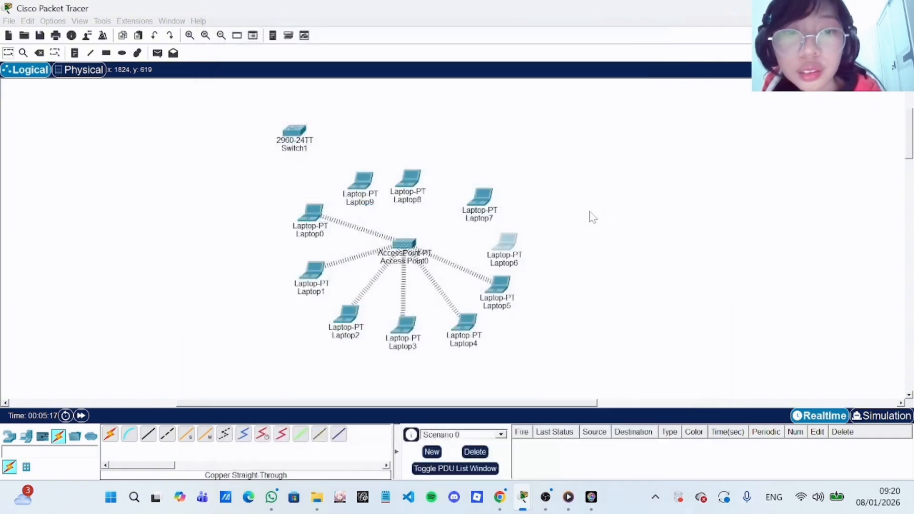
- Power off Laptop7, replace its built-in Ethernet module with the WPC300N wireless module, and switch the power back on
click(467, 210)
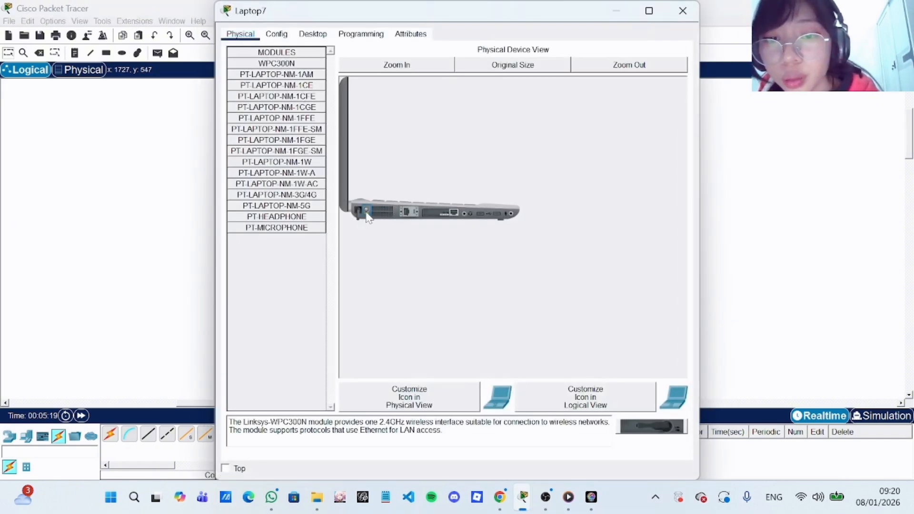
drag(440, 214, 279, 273)
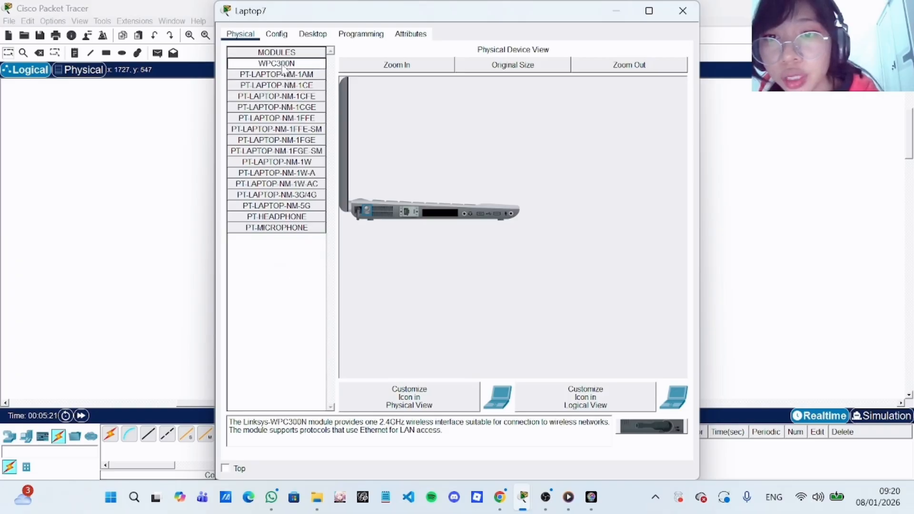
drag(278, 65, 435, 213)
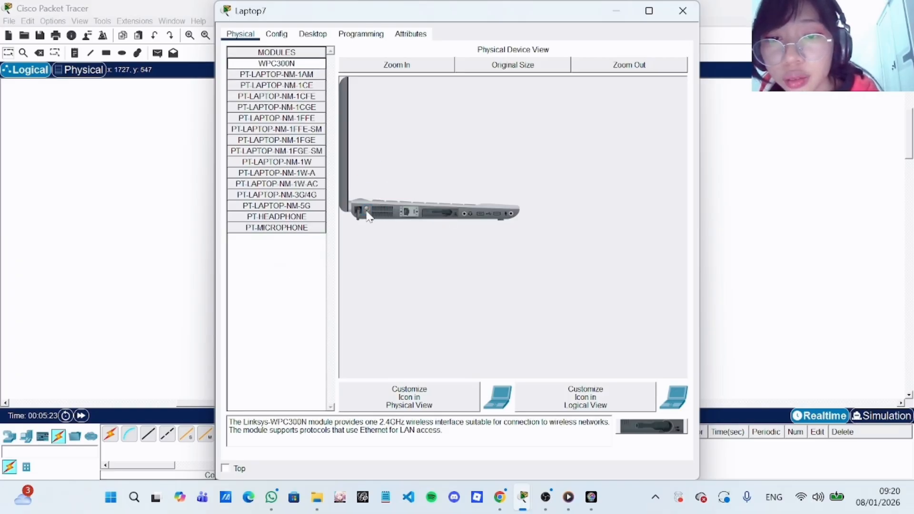
click(683, 11)
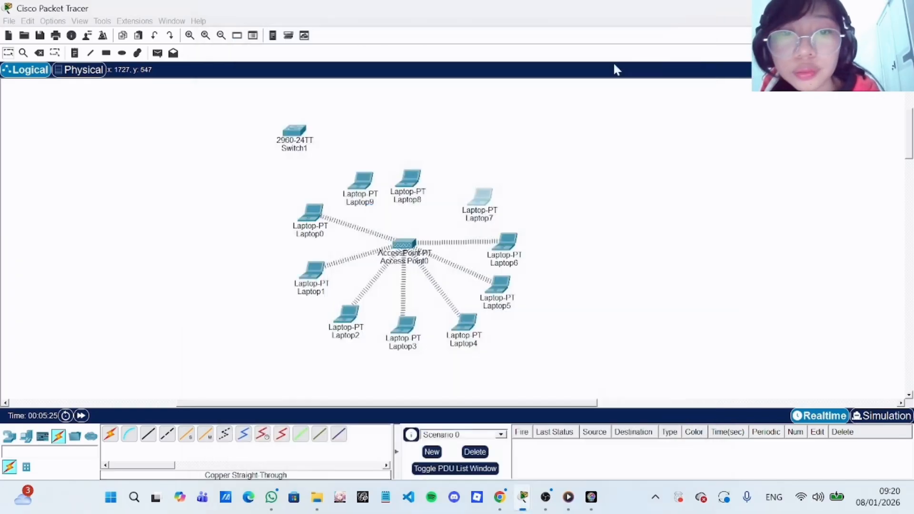
- Power off Laptop8, replace its built-in Ethernet module with the WPC300N wireless module, and switch the power back on
click(409, 188)
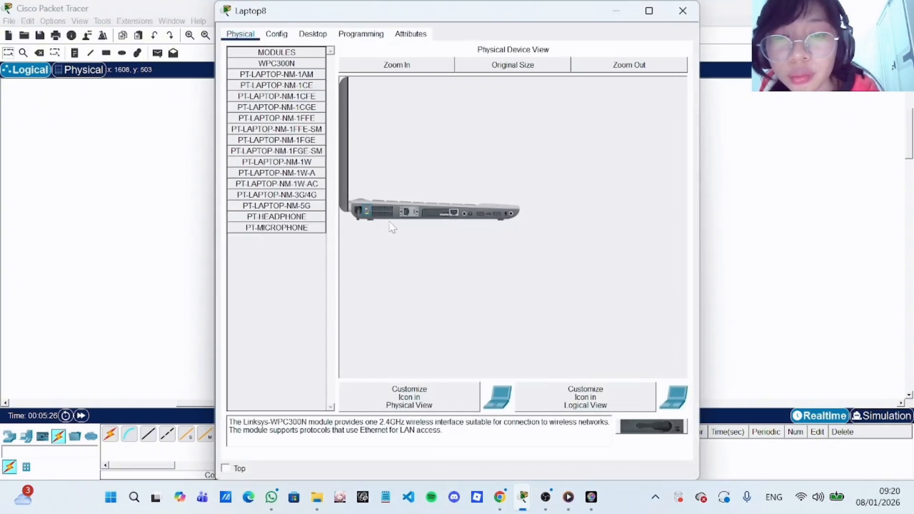
drag(446, 214, 298, 281)
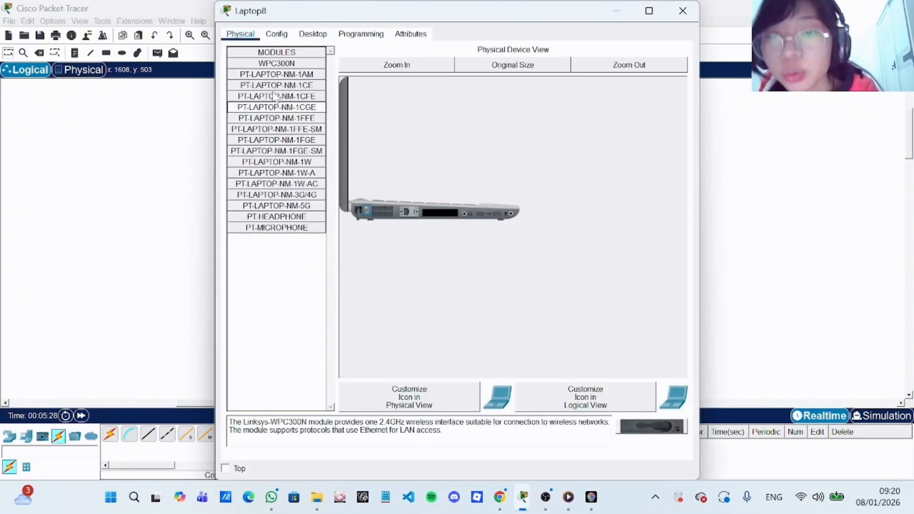
drag(268, 69, 431, 213)
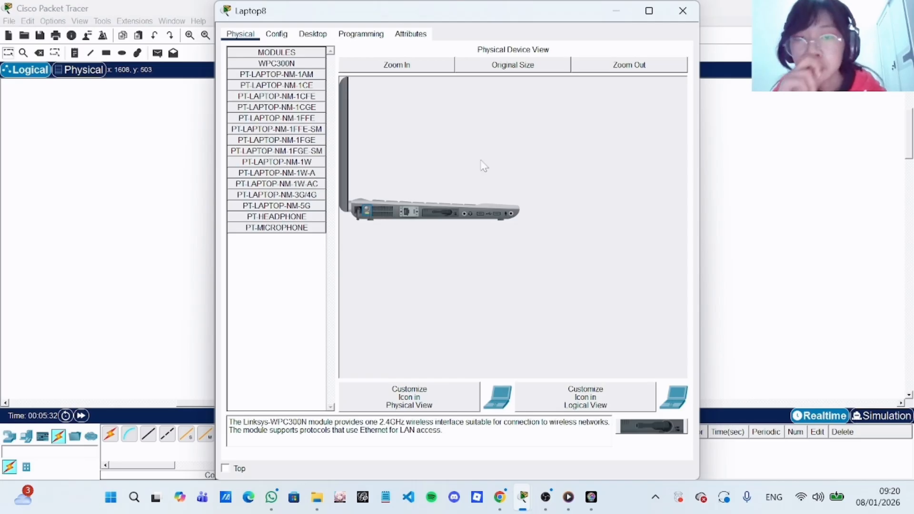
click(683, 10)
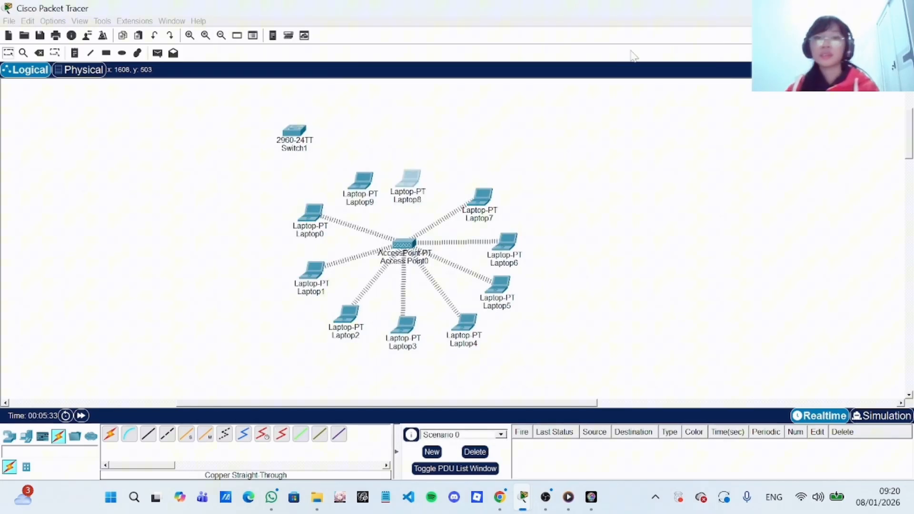
- Power off Laptop9, replace its built-in Ethernet module with the WPC300N wireless module, and switch the power back on
click(370, 196)
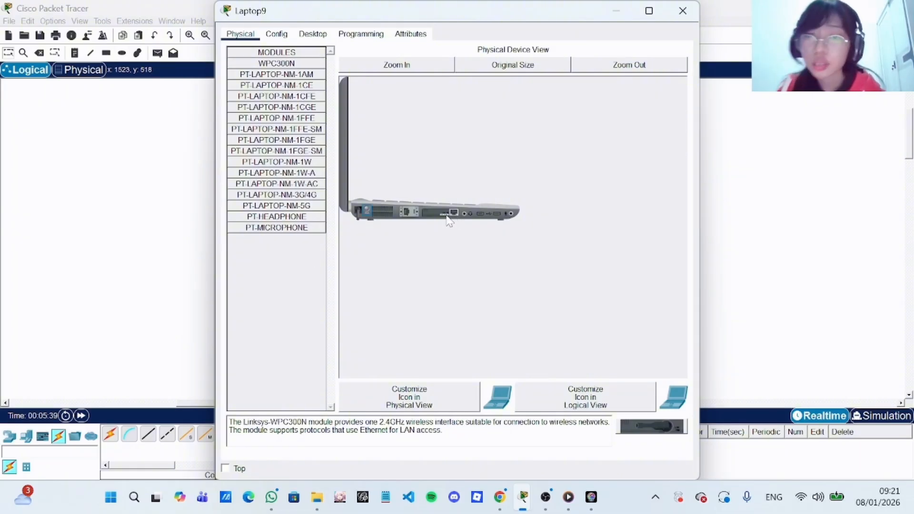
drag(449, 220, 450, 220)
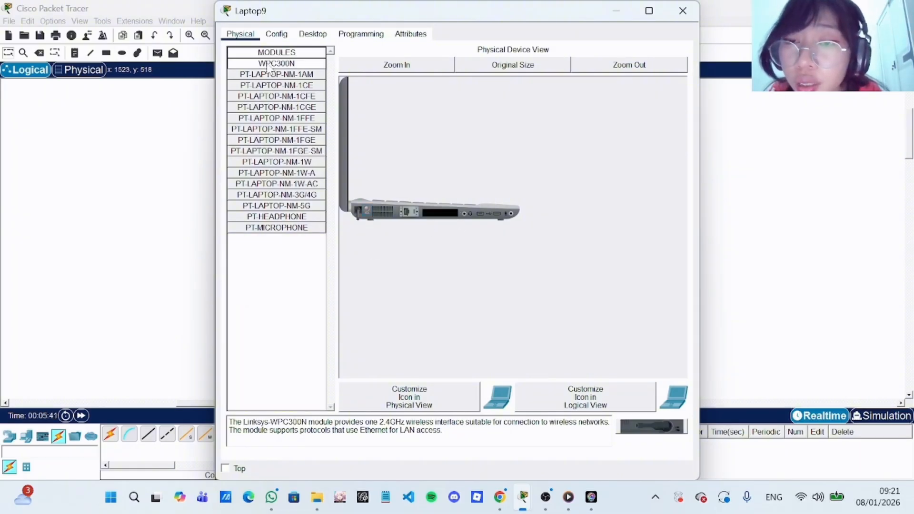
drag(268, 68, 440, 213)
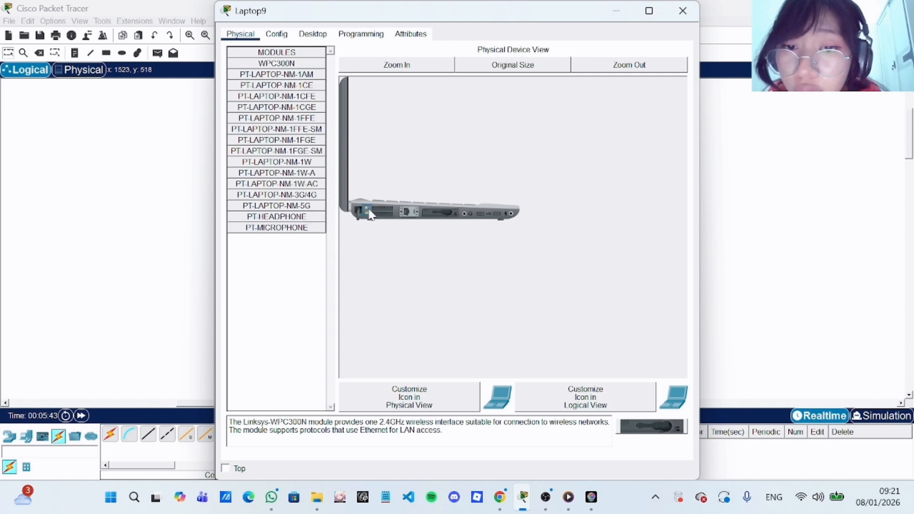
click(683, 10)
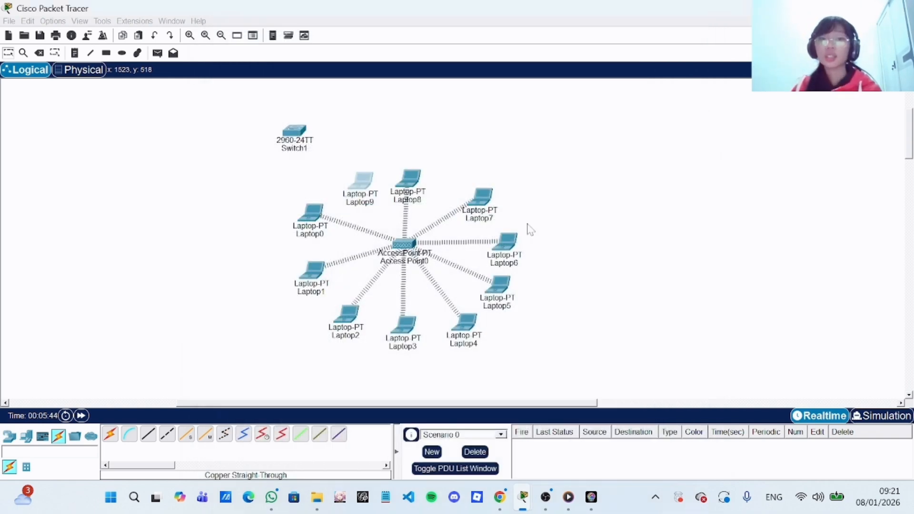
scroll(458, 317, left, 5)
scroll(456, 319, up, 3)
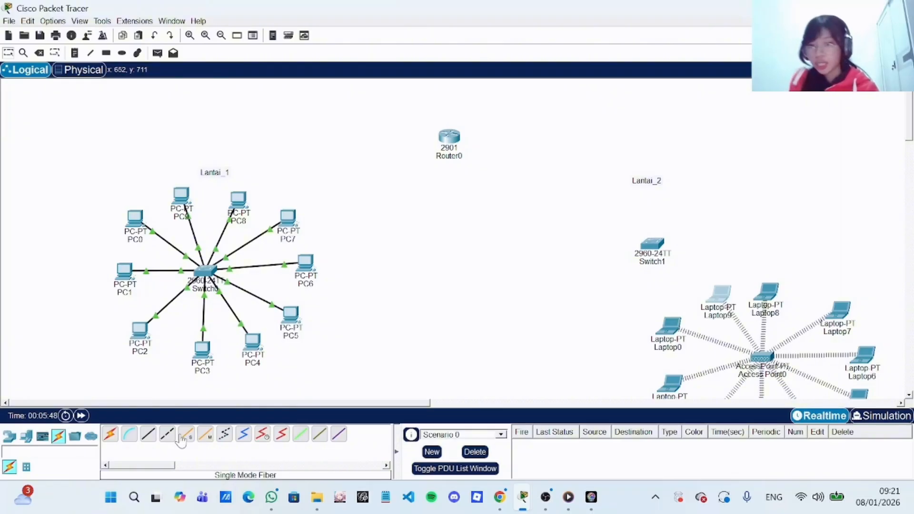
click(151, 438)
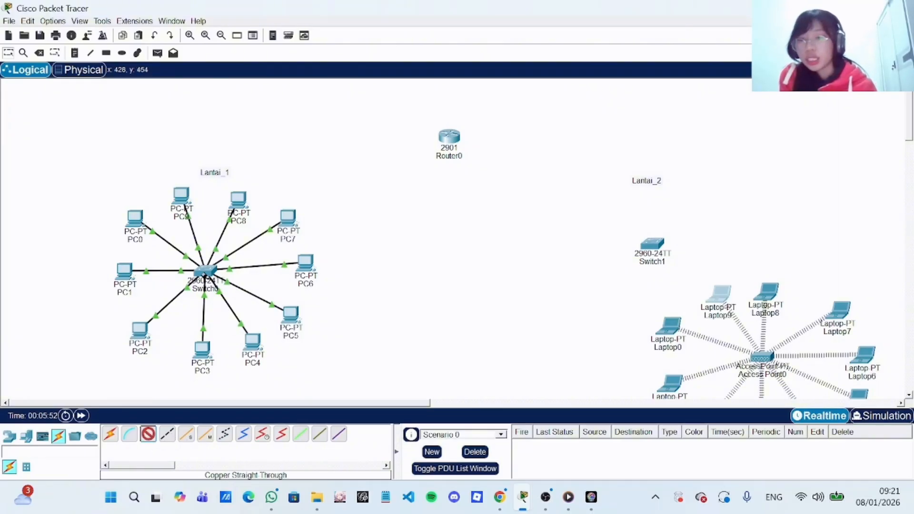
click(205, 273)
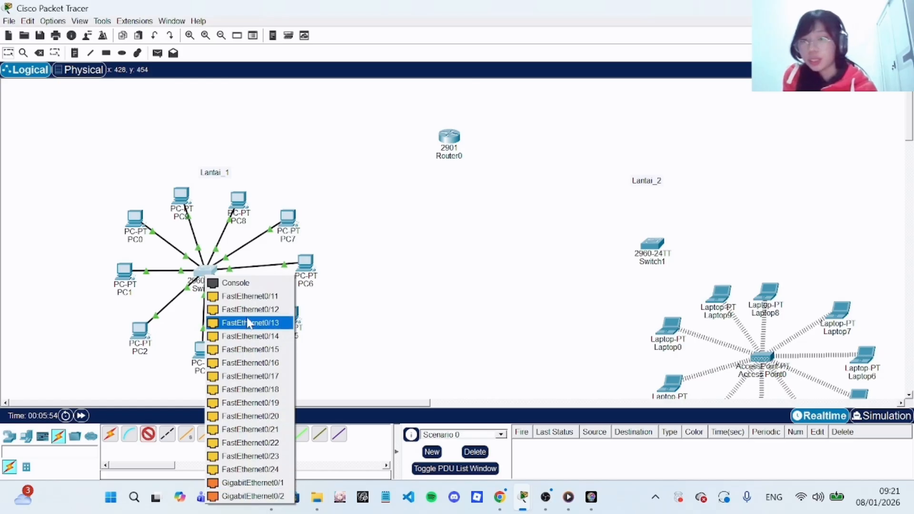
click(251, 484)
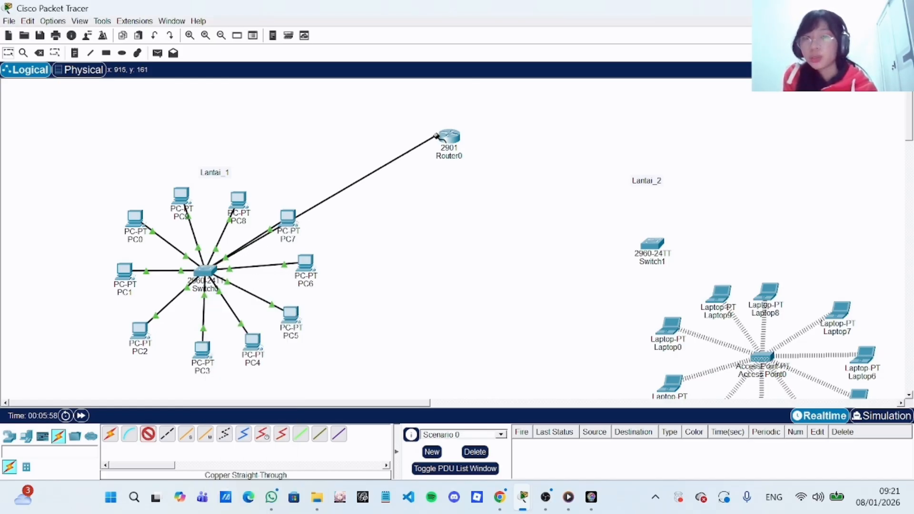
click(444, 136)
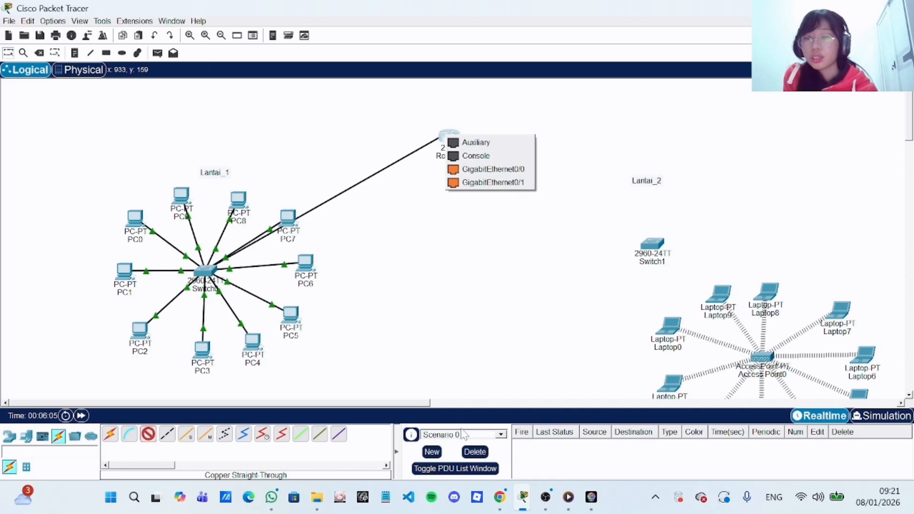
click(474, 453)
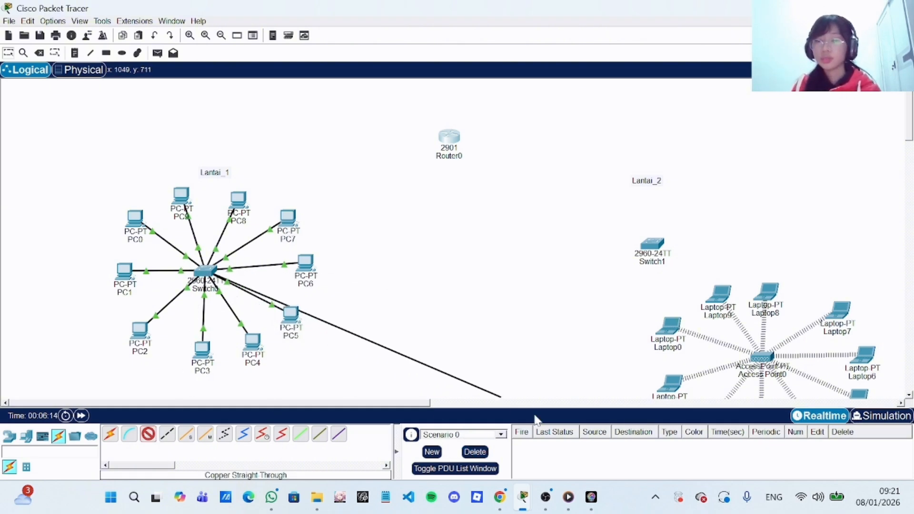
click(152, 438)
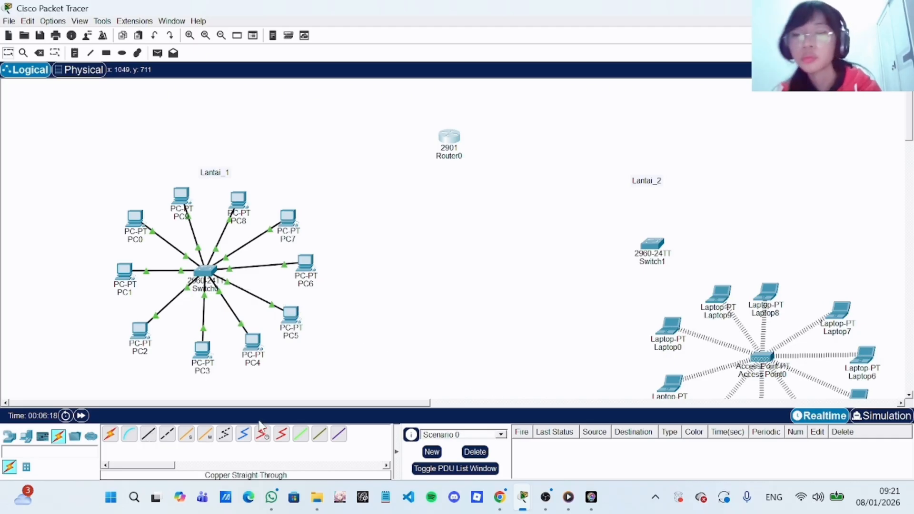
- Connect Switch0's GigabitEthernet0/1 to Router0's GigabitEthernet0/0 with a copper straight-through cable
click(148, 436)
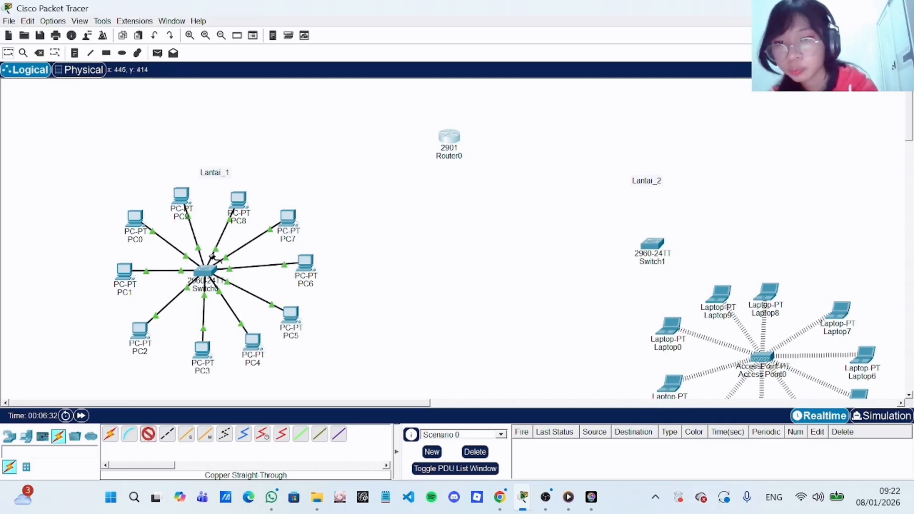
click(206, 270)
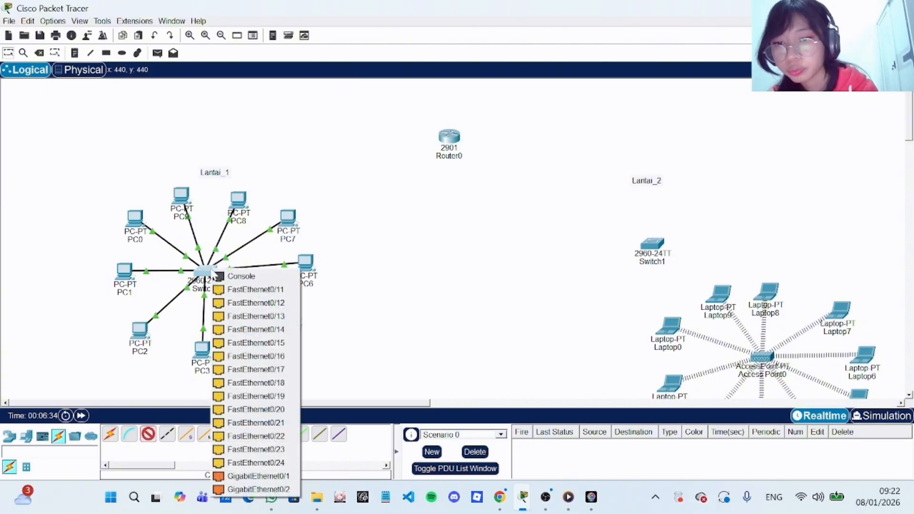
click(264, 481)
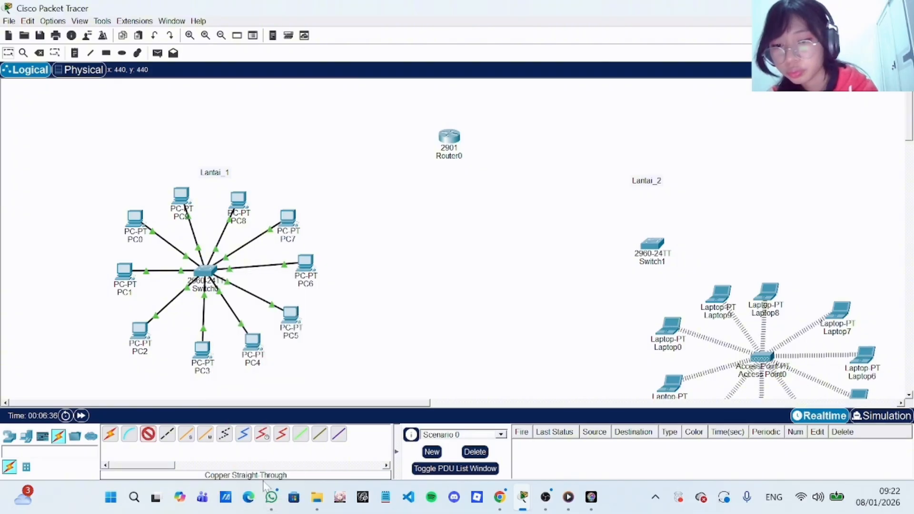
click(455, 136)
click(489, 168)
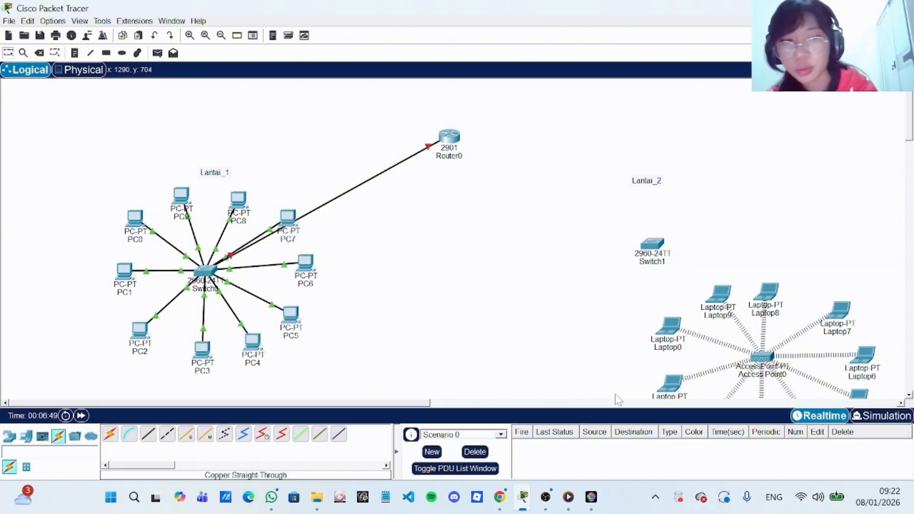
- Connect Access Point0 to FastEthernet0/1 on Switch1 with a copper straight-through cable
scroll(617, 398, right, 3)
scroll(618, 398, down, 2)
scroll(617, 398, left, 2)
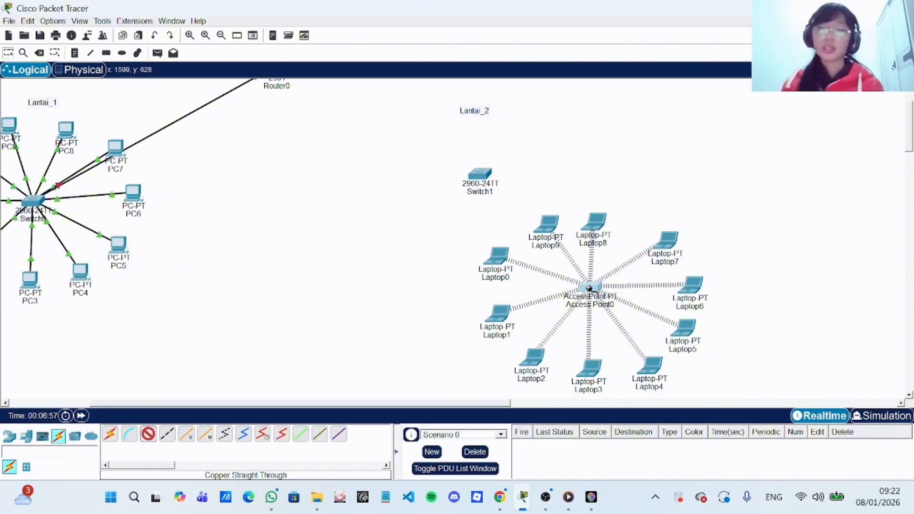
click(589, 287)
click(618, 296)
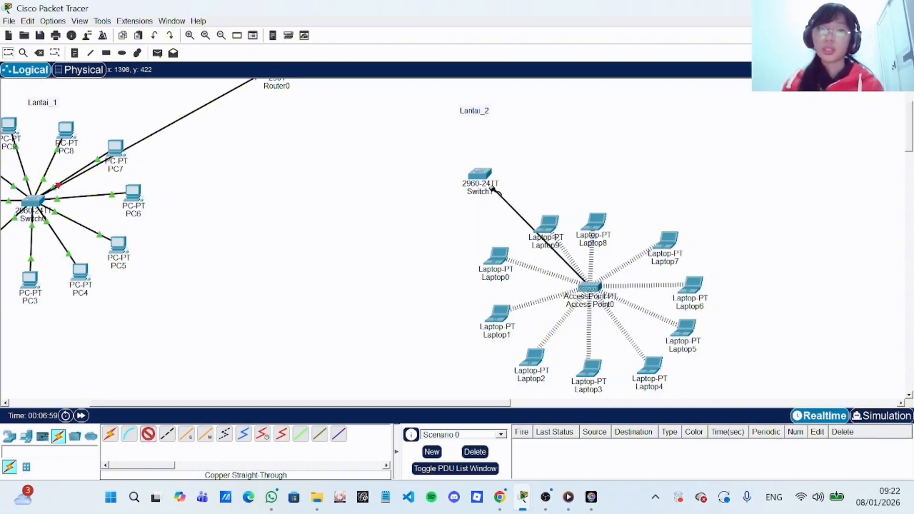
click(480, 176)
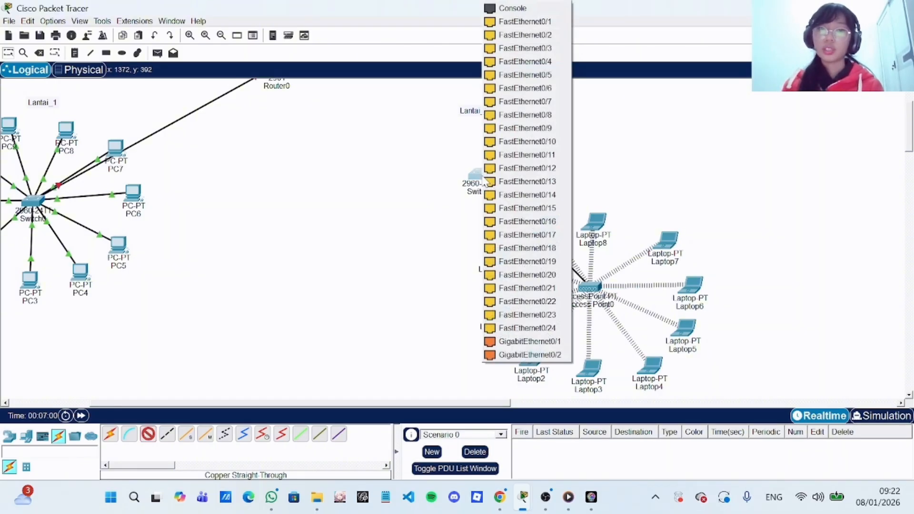
click(533, 30)
- Connect Switch1's GigabitEthernet0/1 to Router0's GigabitEthernet0/1 with a copper straight-through cable
scroll(493, 200, up, 3)
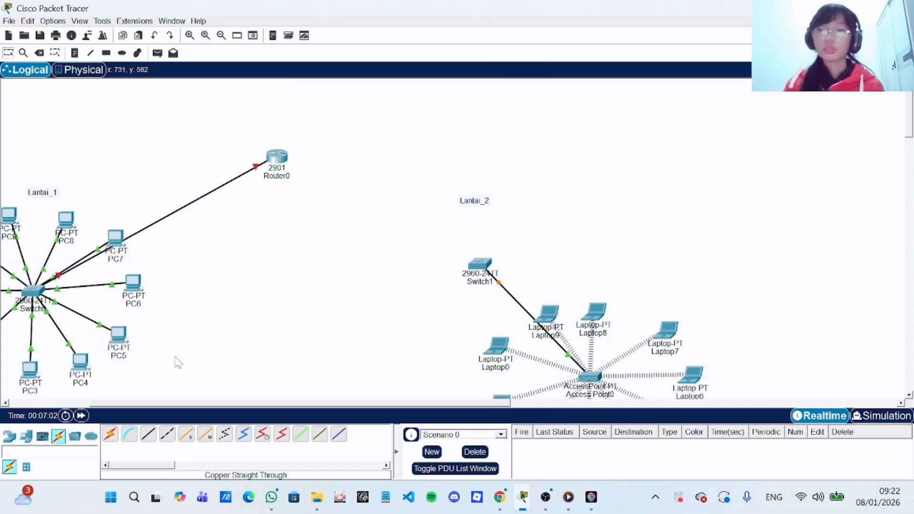
click(482, 266)
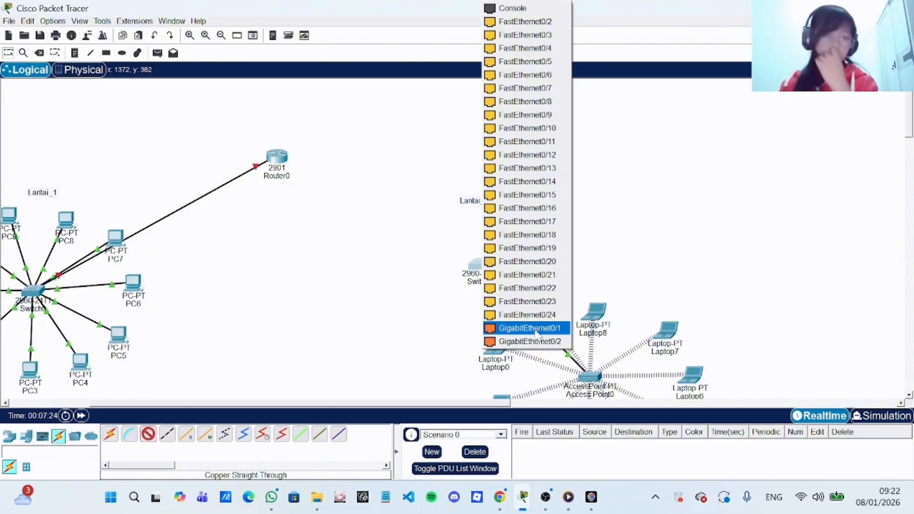
click(537, 330)
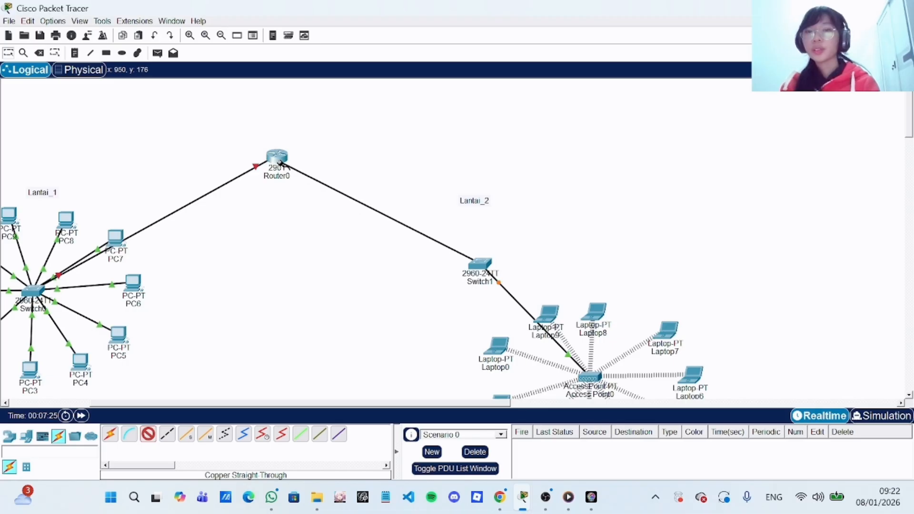
click(284, 169)
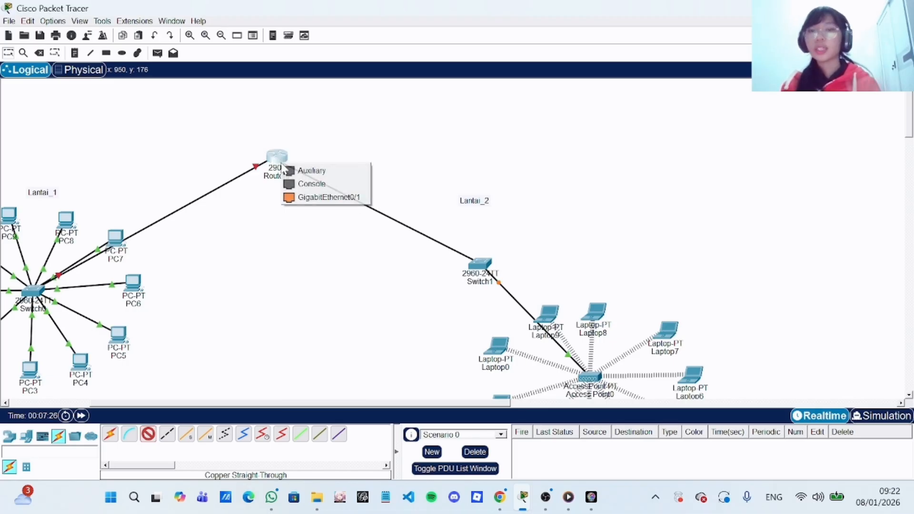
click(328, 197)
- Open Router0's configuration and turn on the port status of its GigabitEthernet0/0 interface
scroll(335, 206, down, 3)
scroll(335, 206, left, 5)
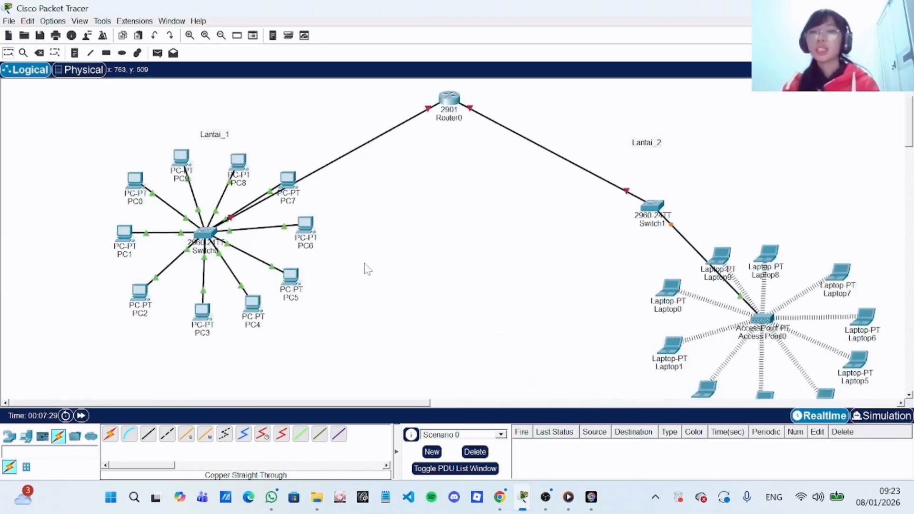
scroll(367, 270, down, 3)
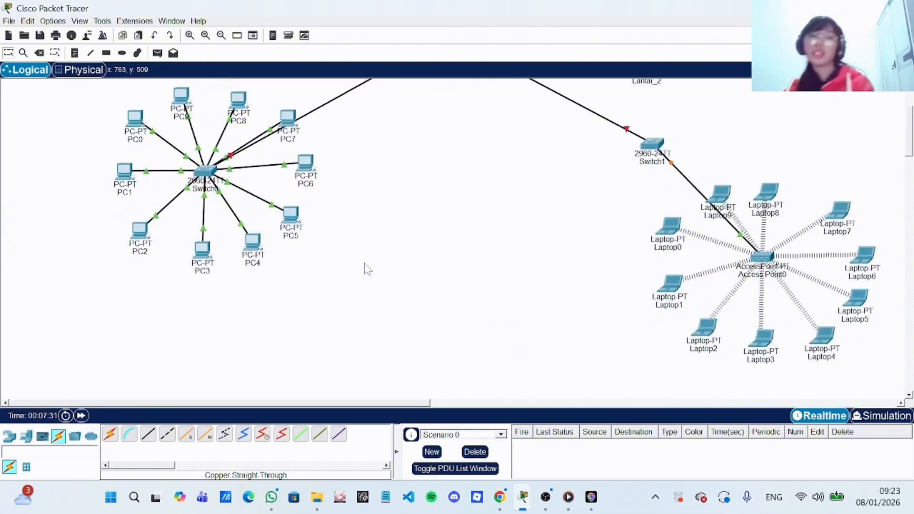
scroll(368, 270, up, 3)
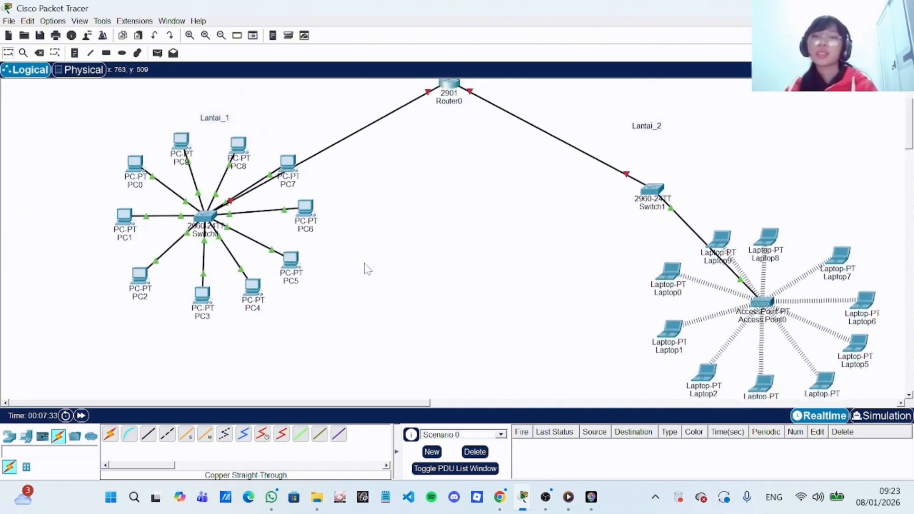
scroll(367, 270, up, 1)
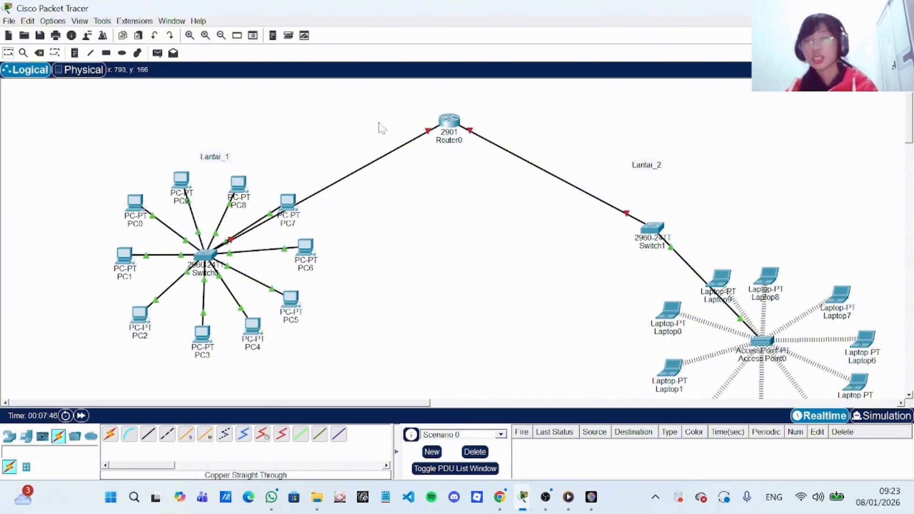
click(442, 124)
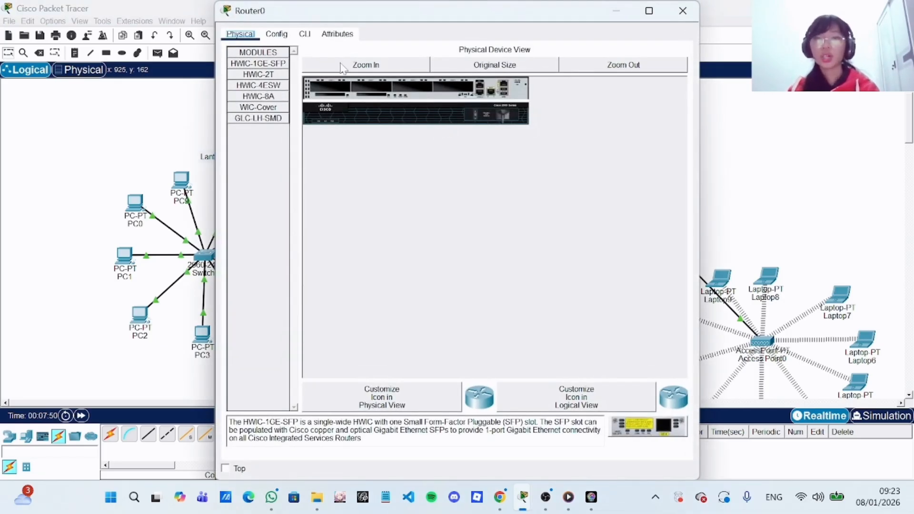
click(289, 34)
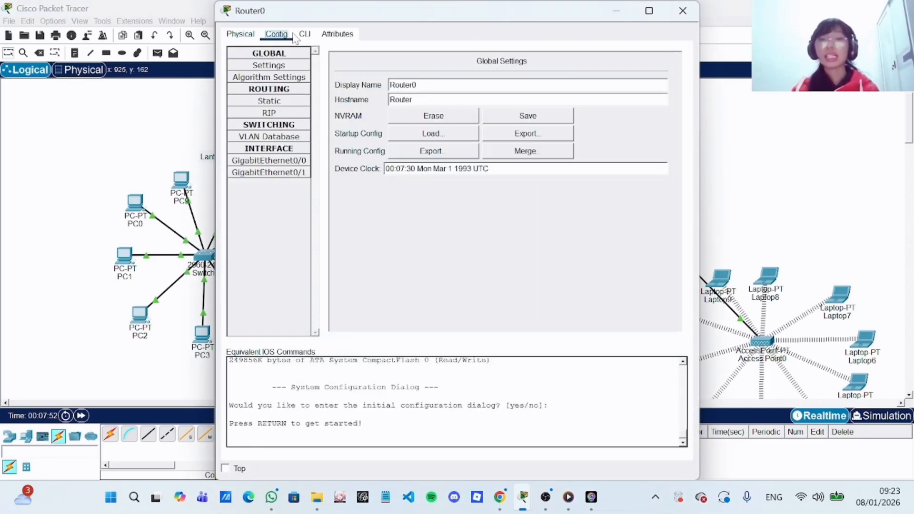
click(293, 163)
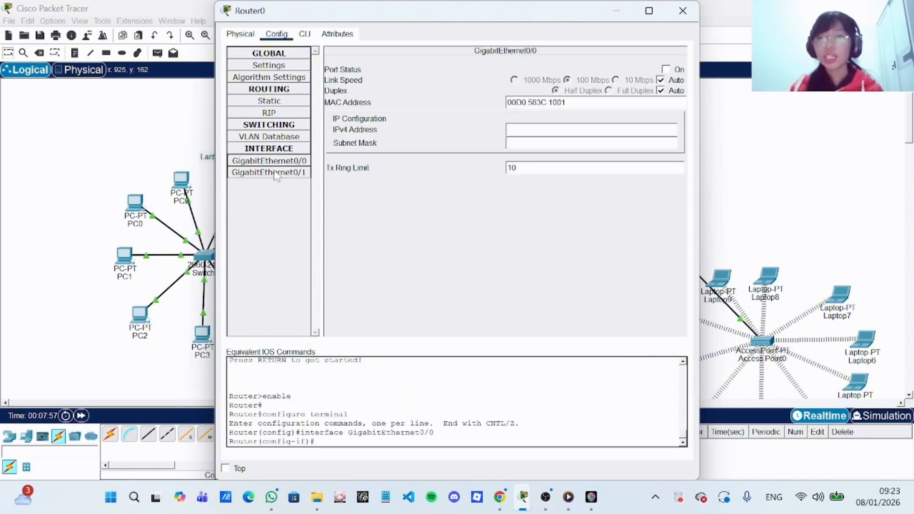
click(665, 69)
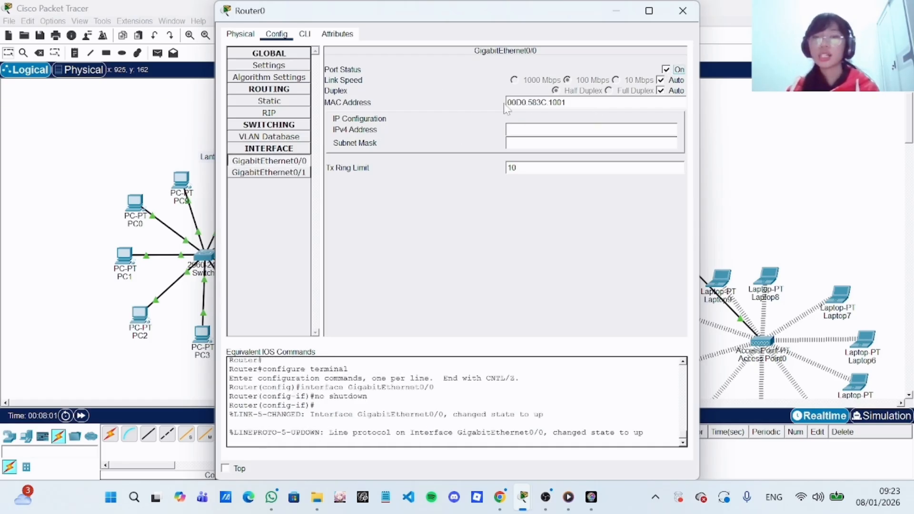
- Enter interface configuration mode for GigabitEthernet0/0 in Router0's command-line interface
click(274, 172)
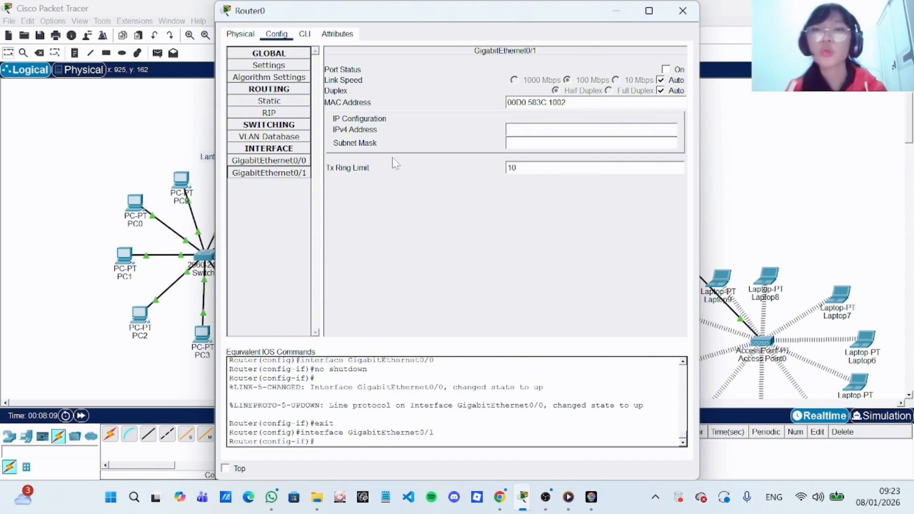
click(303, 35)
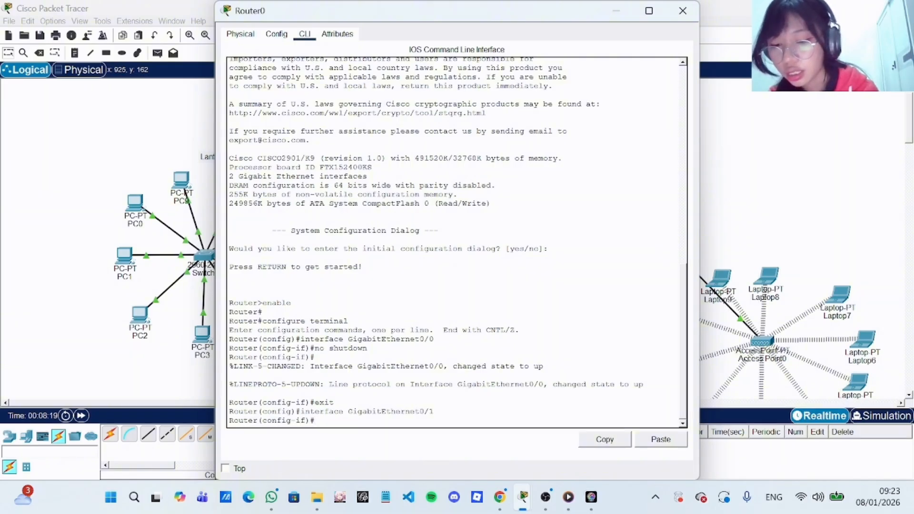
text(in)
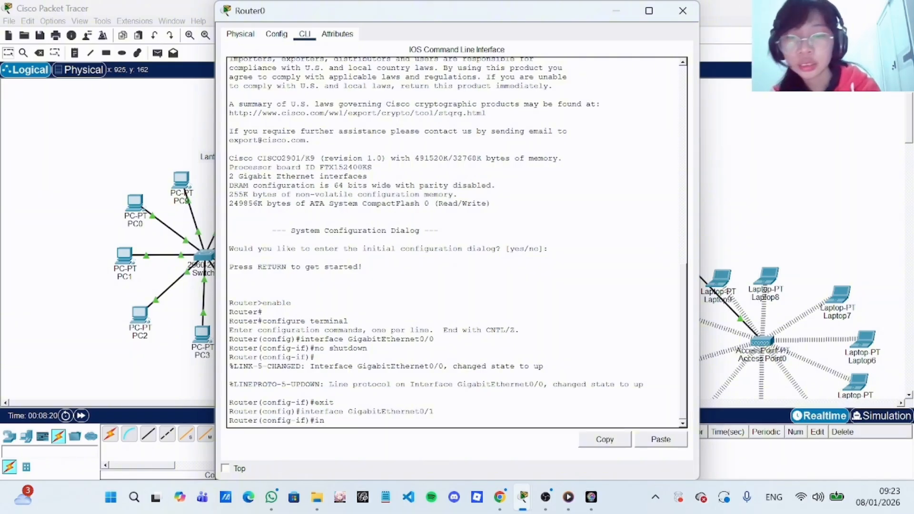
text(terface)
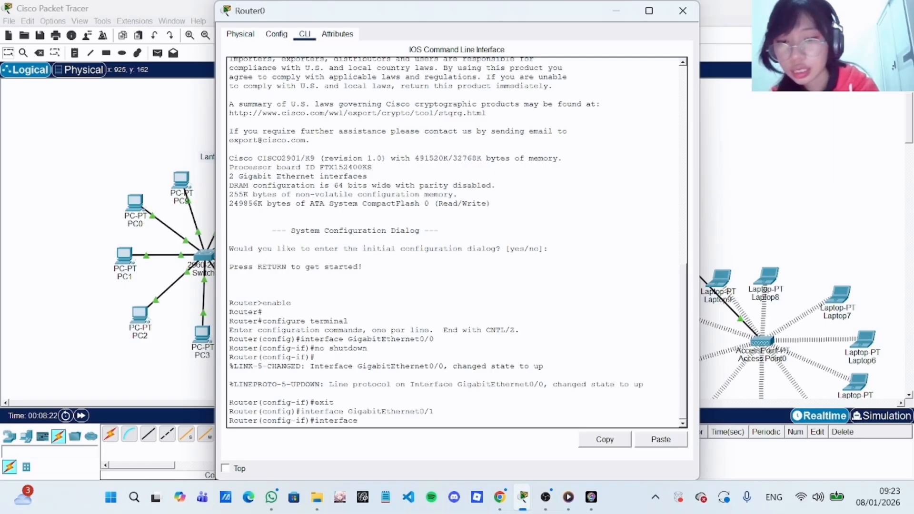
text( Gi)
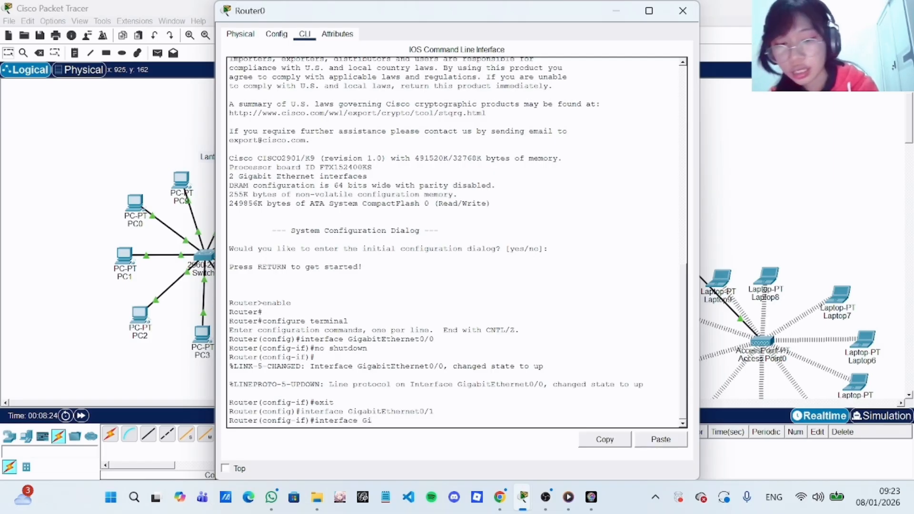
text(ga)
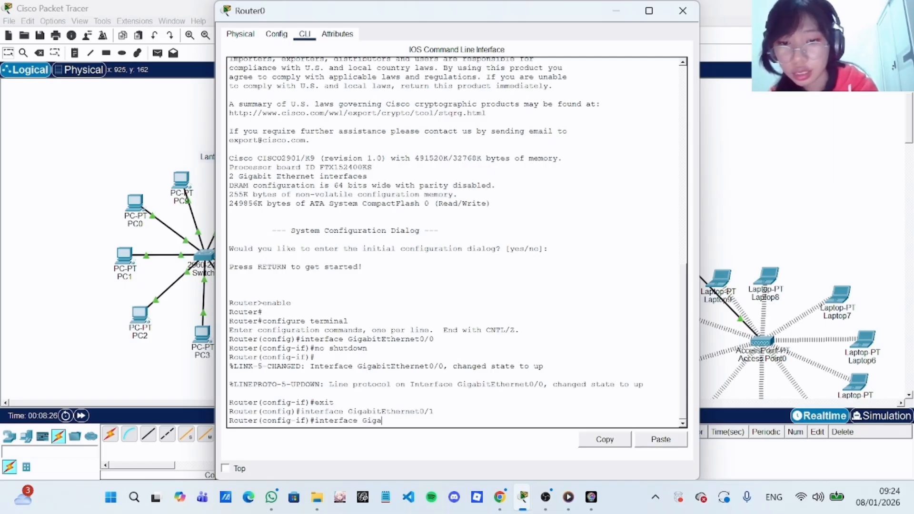
text(bit)
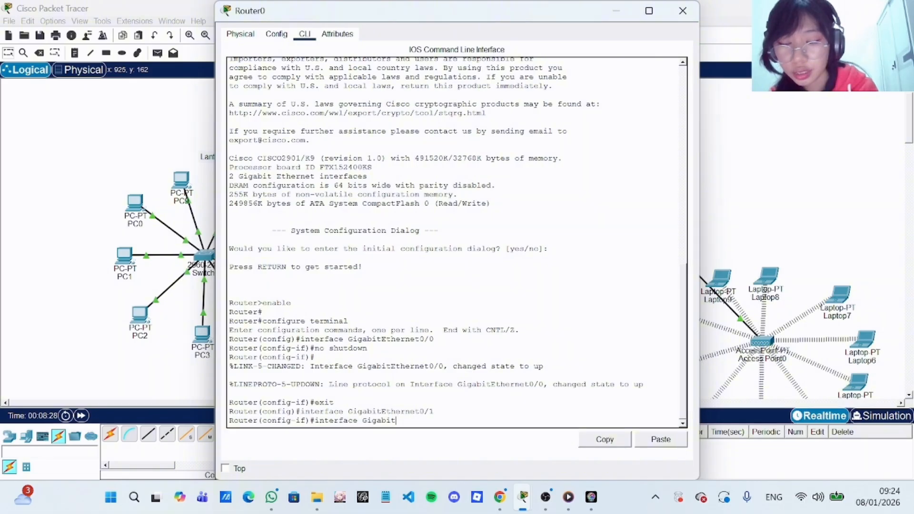
text(Ether)
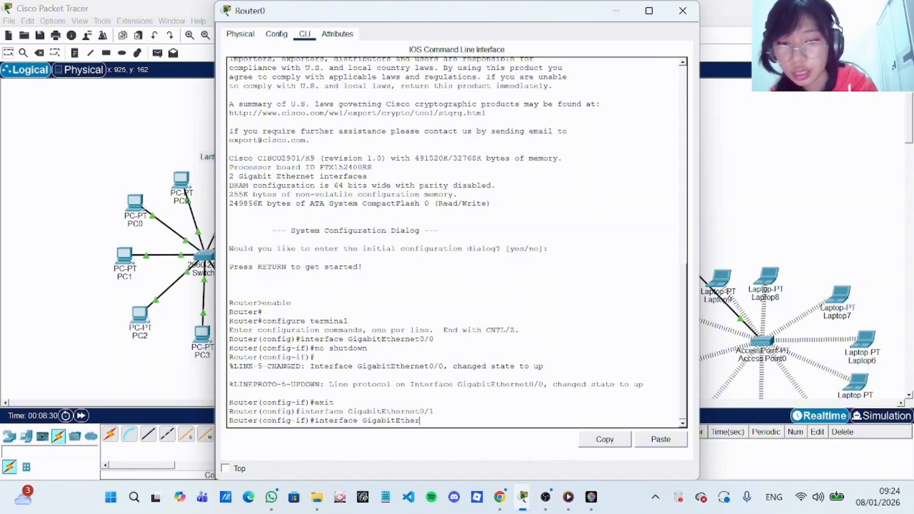
text(net)
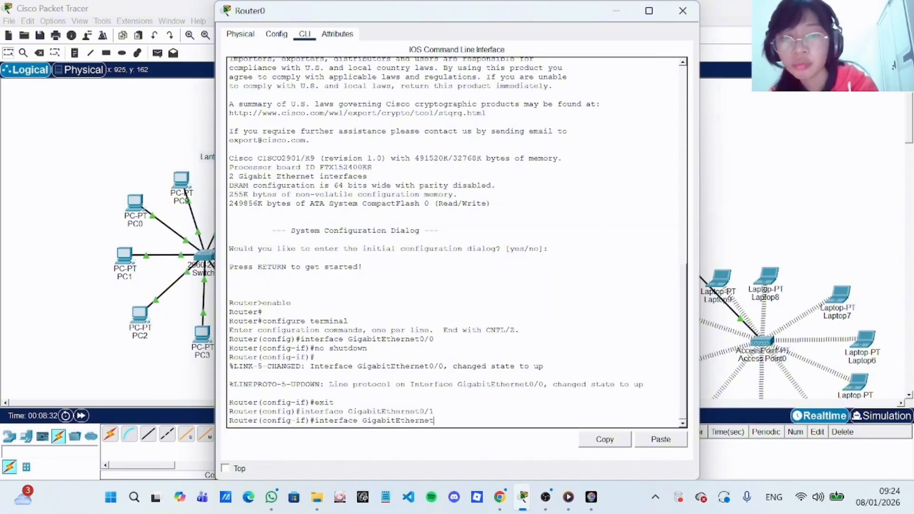
text(0/0)
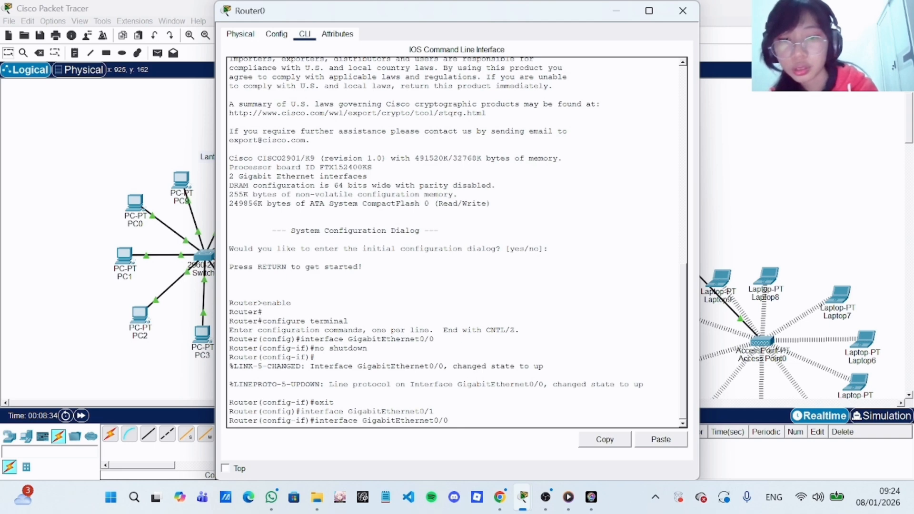
key(Return)
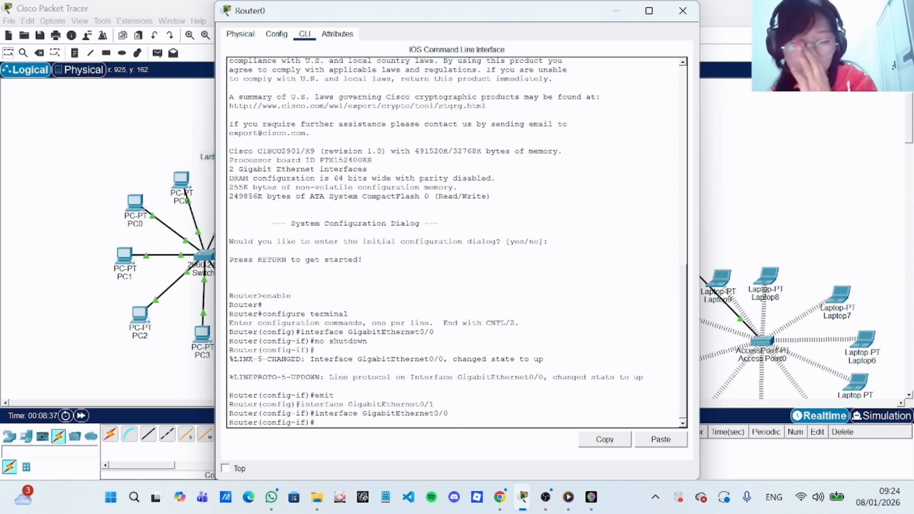
- Assign IP address 192.168.10.1 with subnet mask 255.255.255.0 to Router0's GigabitEthernet0/0 interface
text(ip)
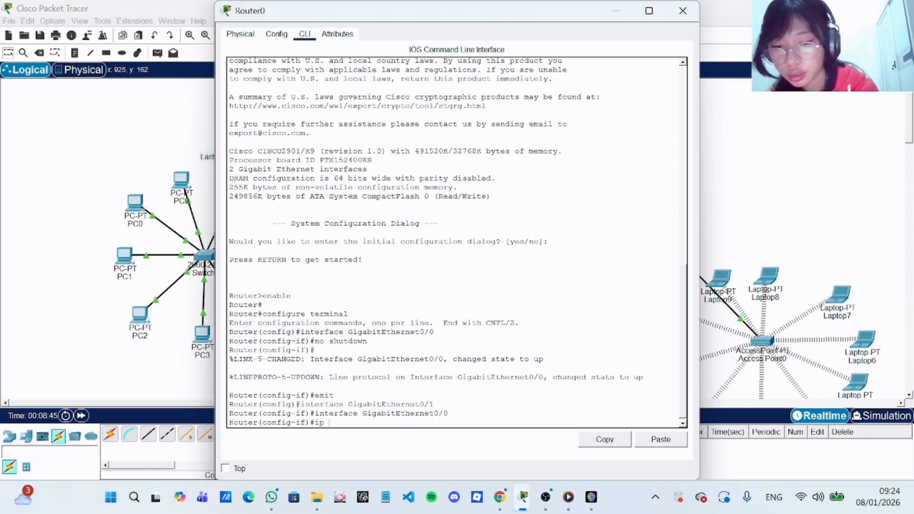
text(address)
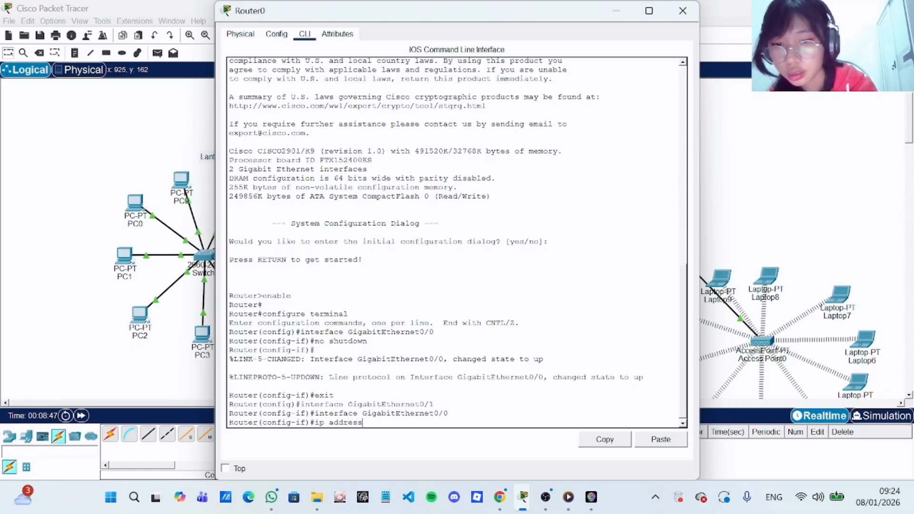
text( 19)
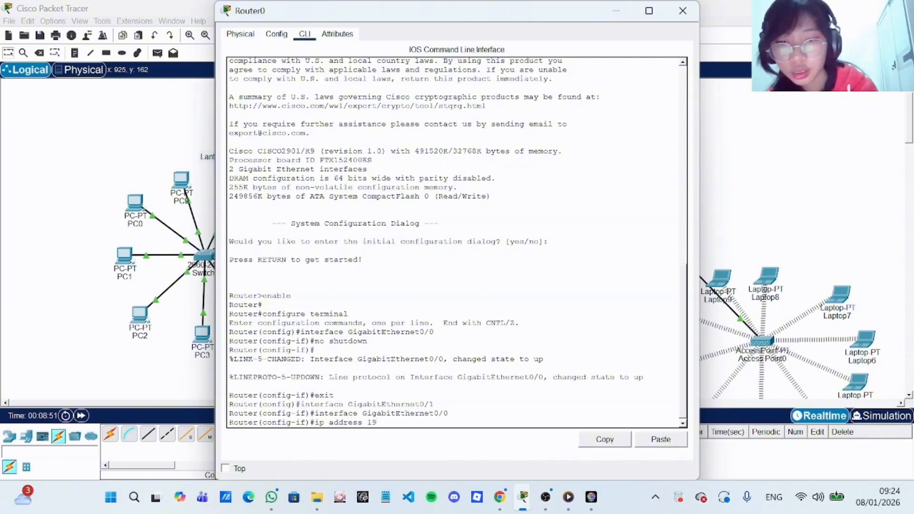
text(2.1)
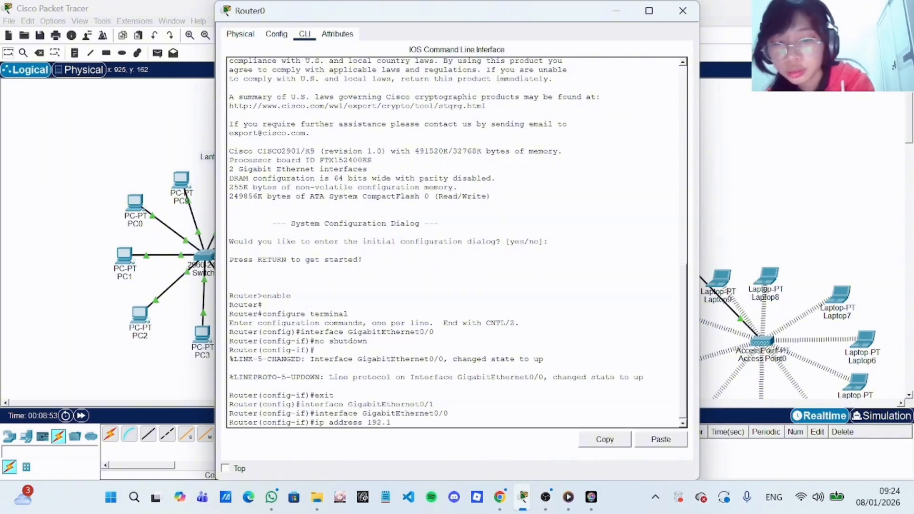
text(67)
key(BackSpace)
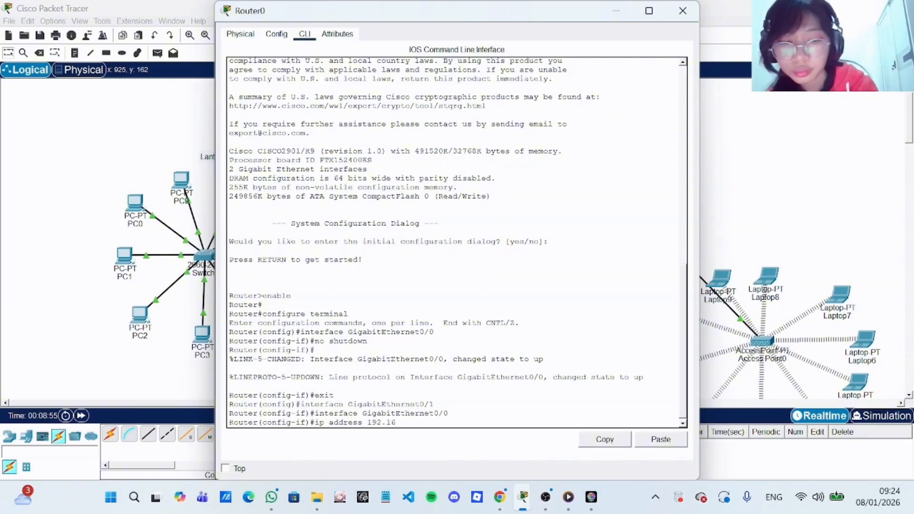
text(8.)
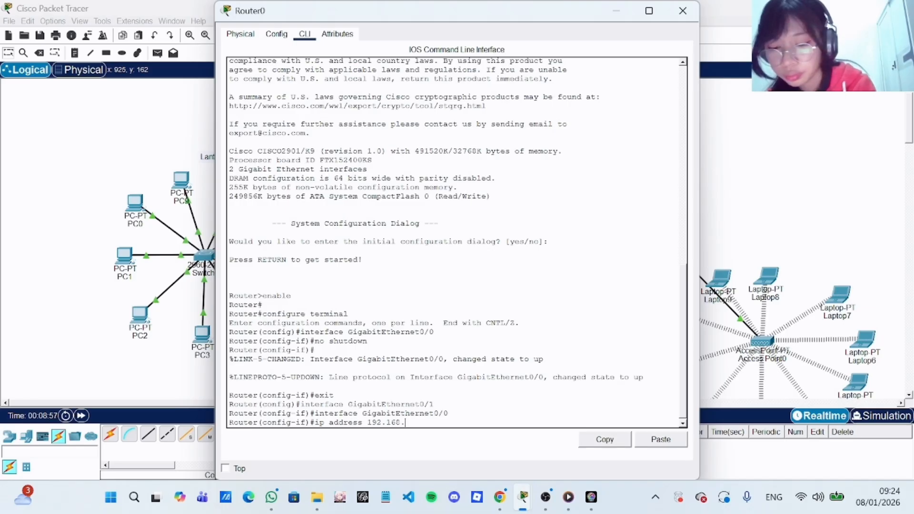
text(1)
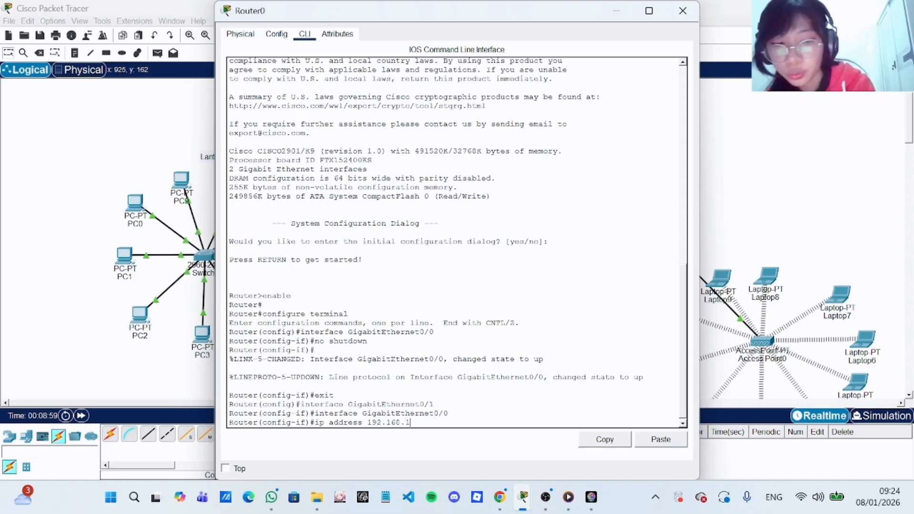
text(0.)
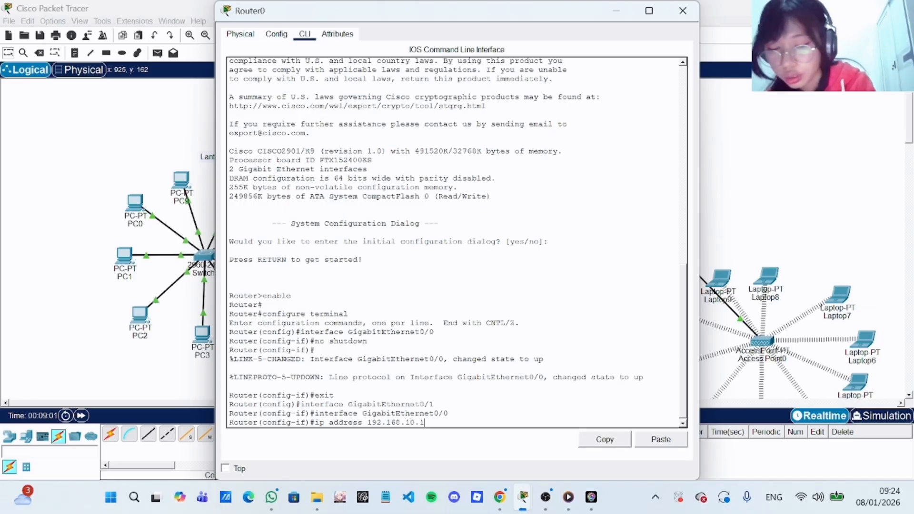
text(1)
text( 2)
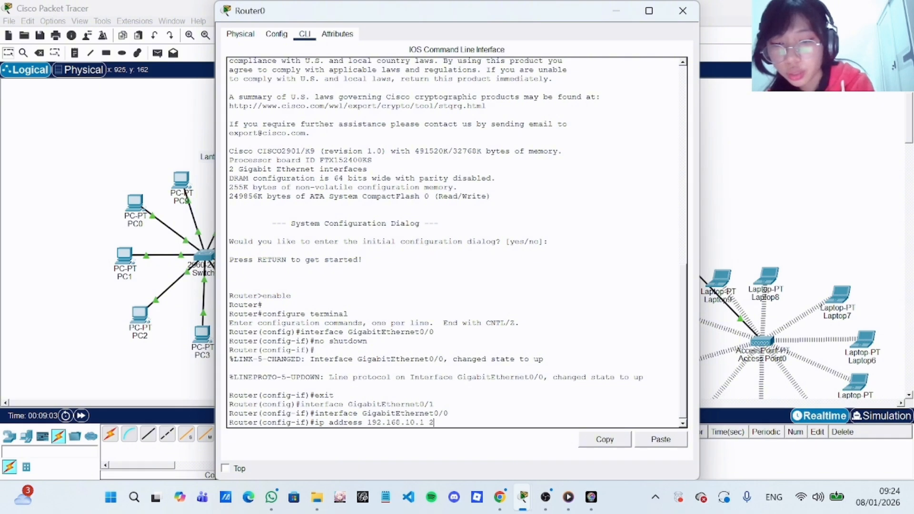
text(55.2)
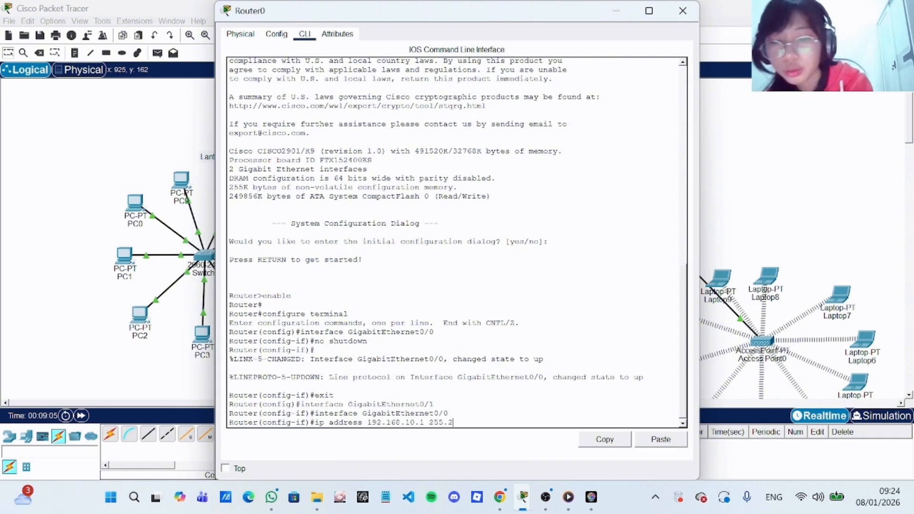
text(55.255)
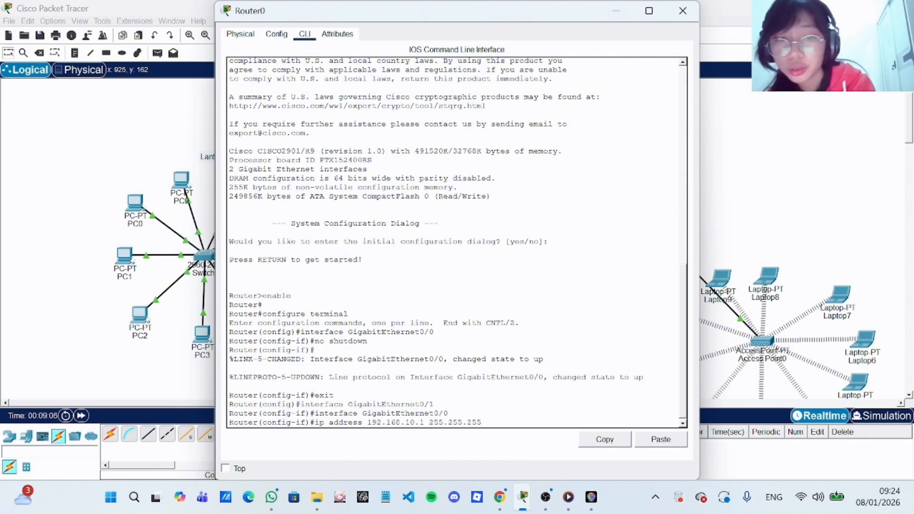
text(.0)
key(Return)
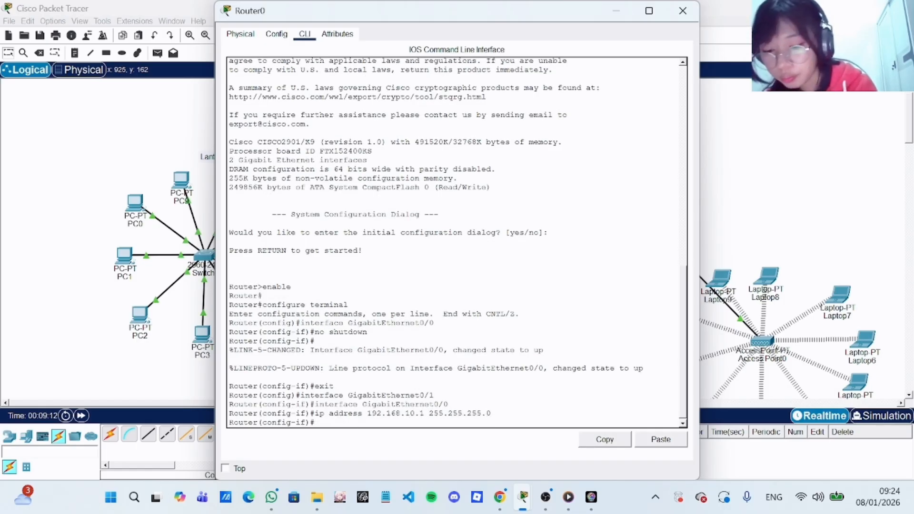
- Enable GigabitEthernet0/0 with no shutdown and exit to global configuration mode
text(no)
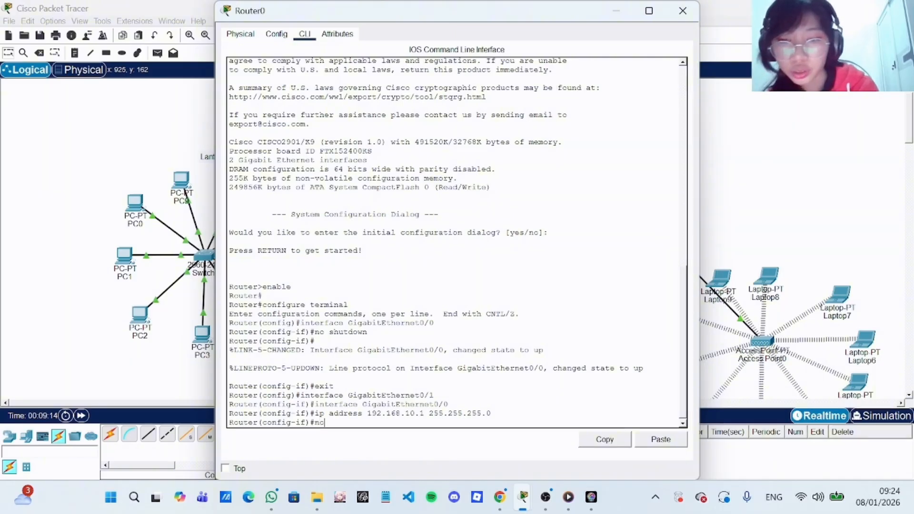
text( shutdo)
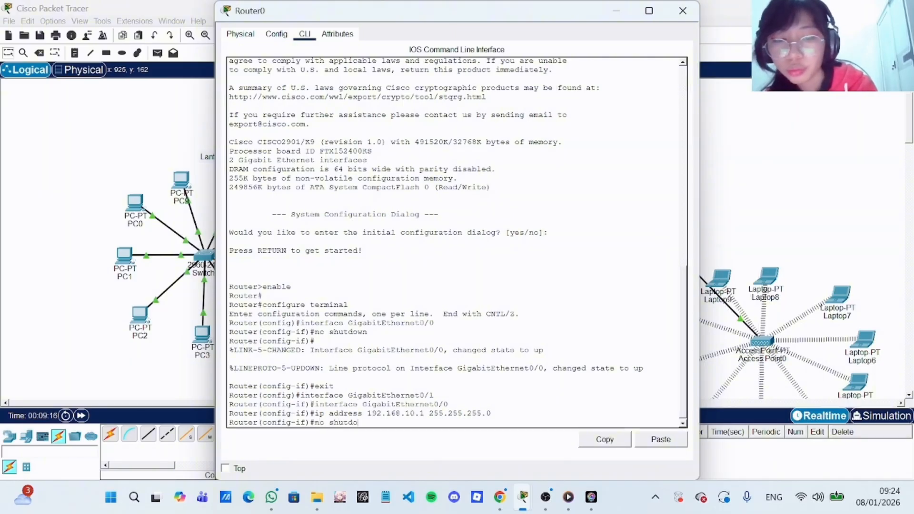
text(wn)
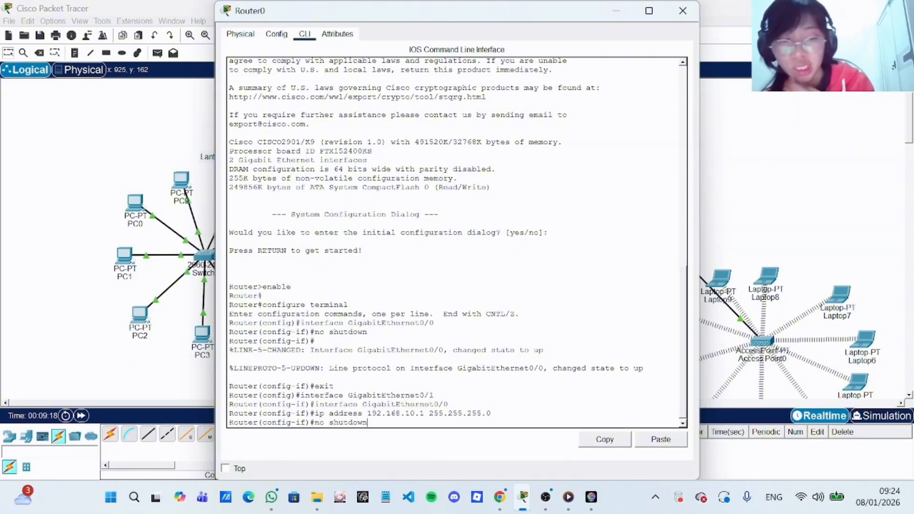
key(Return)
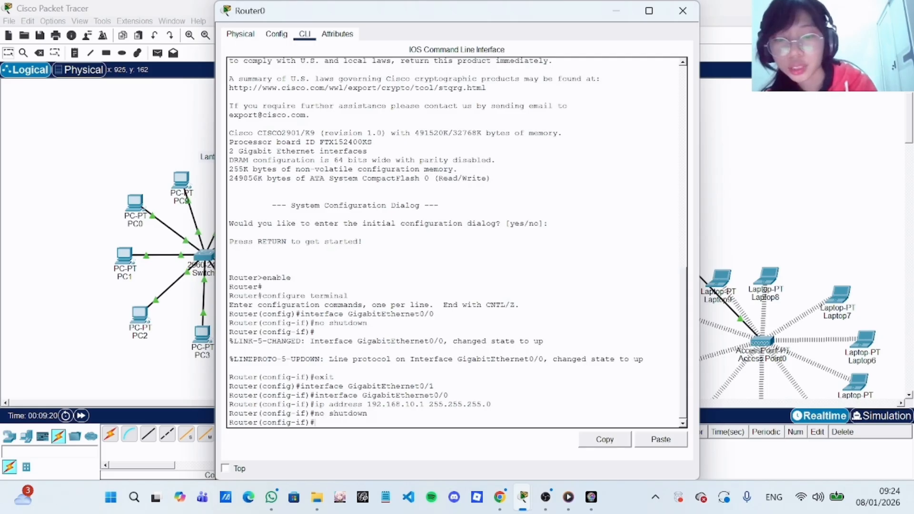
text(exit)
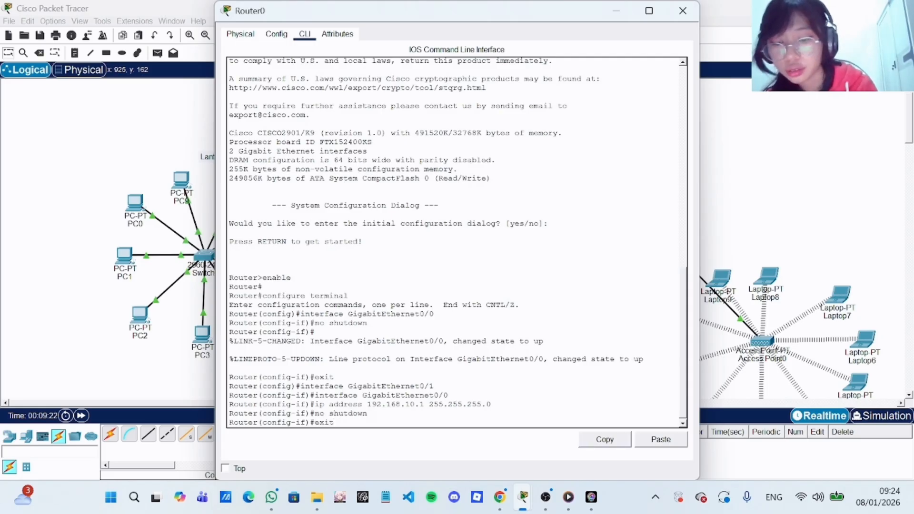
key(Return)
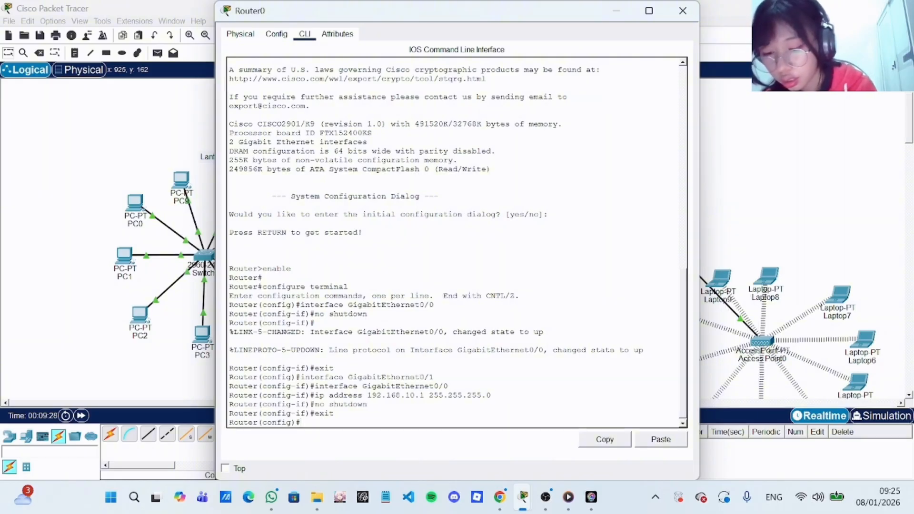
- Create a DHCP pool named Lantai_1 on Router0 from global configuration mode
text(ip)
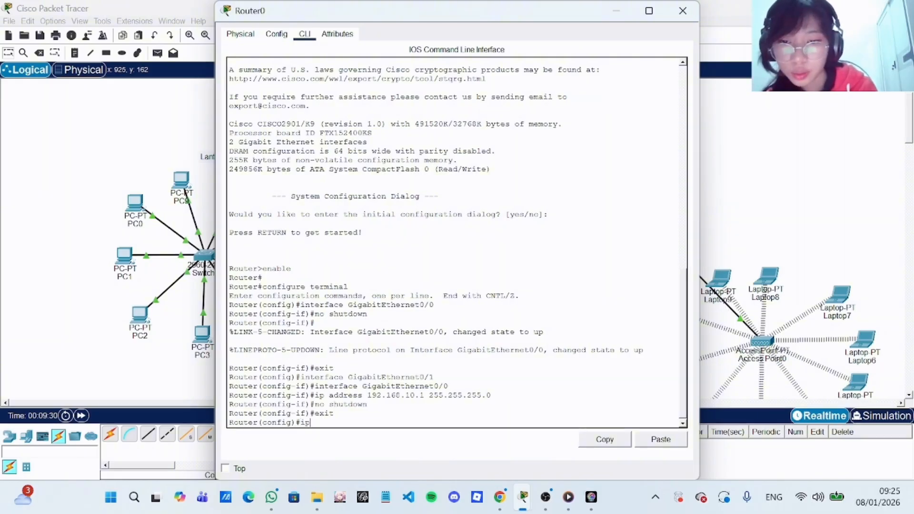
text( dhc)
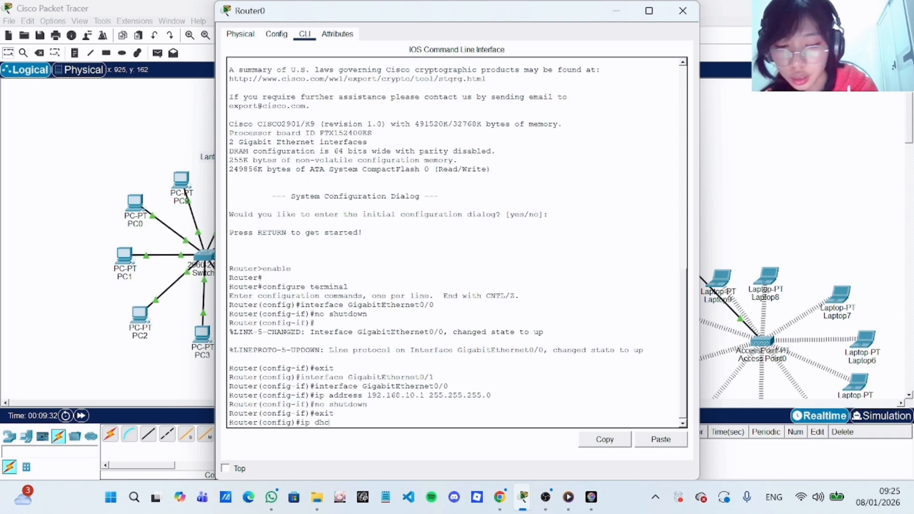
text(p pool)
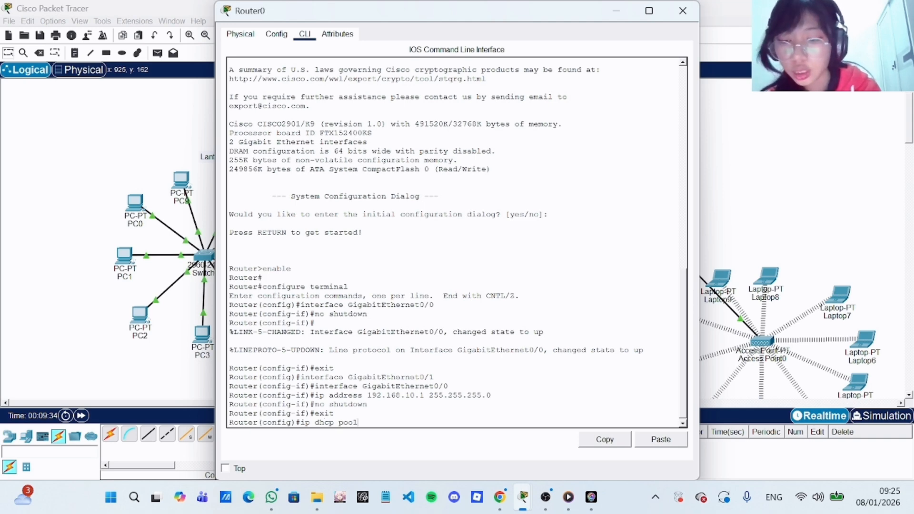
text( La)
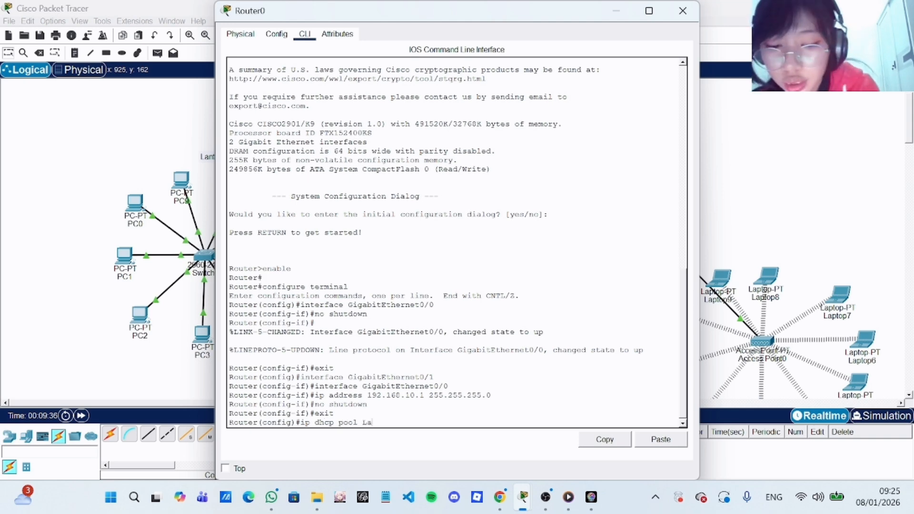
text(nt)
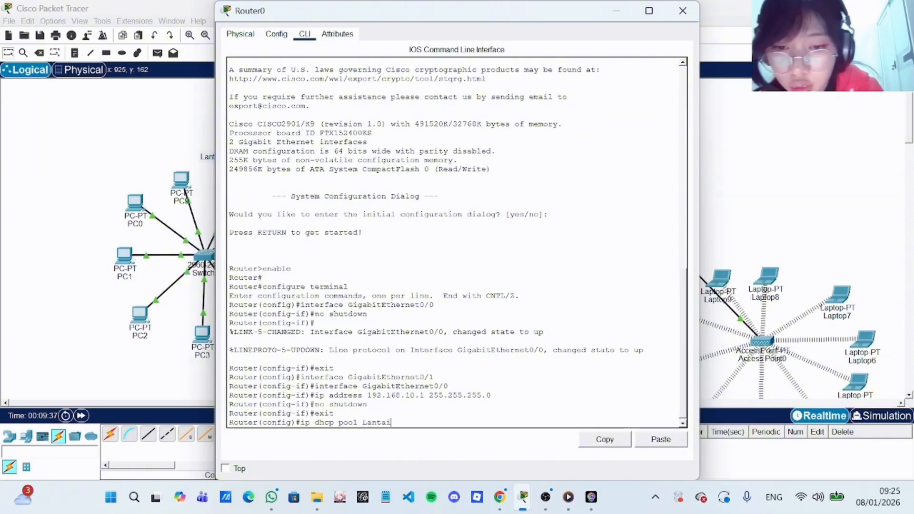
text(ai)
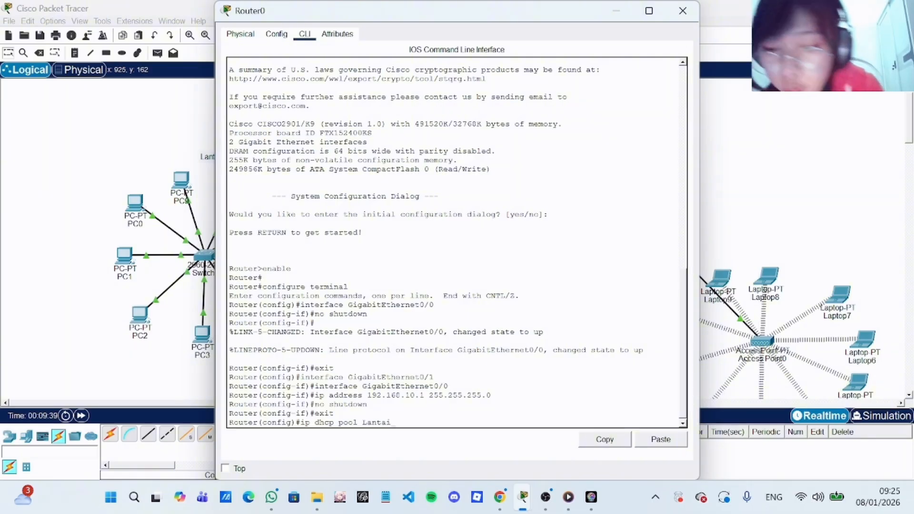
text( 1)
key(Return)
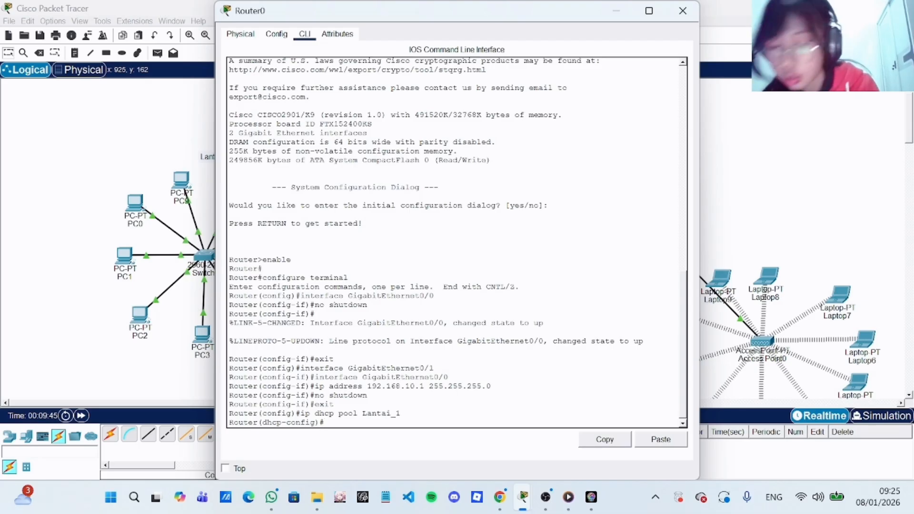
- Set the Lantai_1 pool's network to 192.168.10.0 with subnet mask 255.255.255.0
text(n)
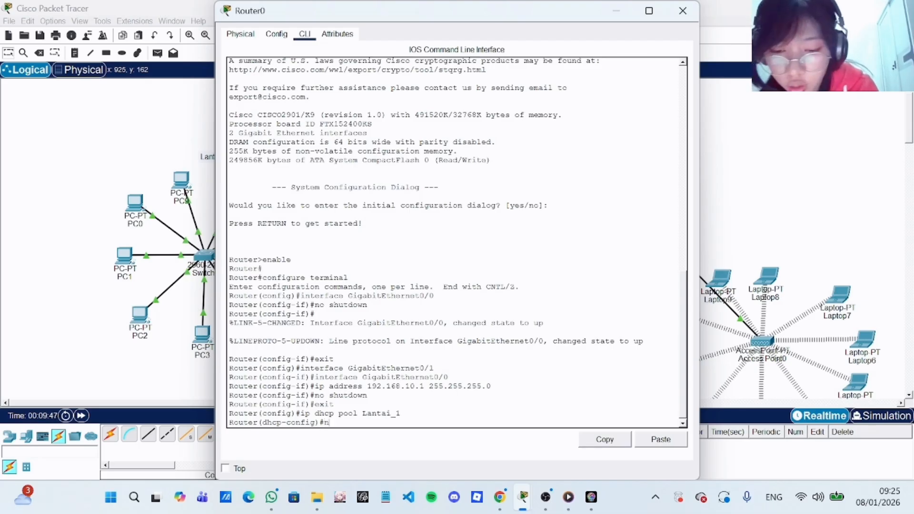
text(etwork)
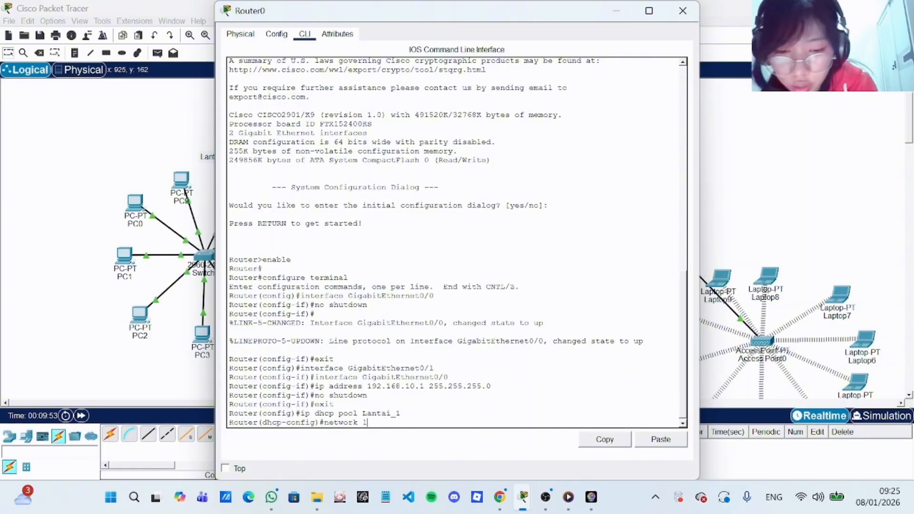
text(192)
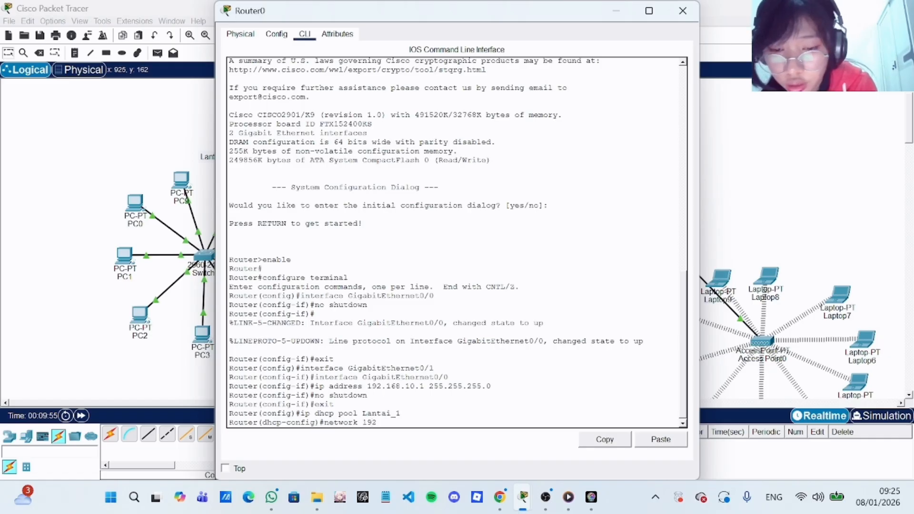
text(.168.)
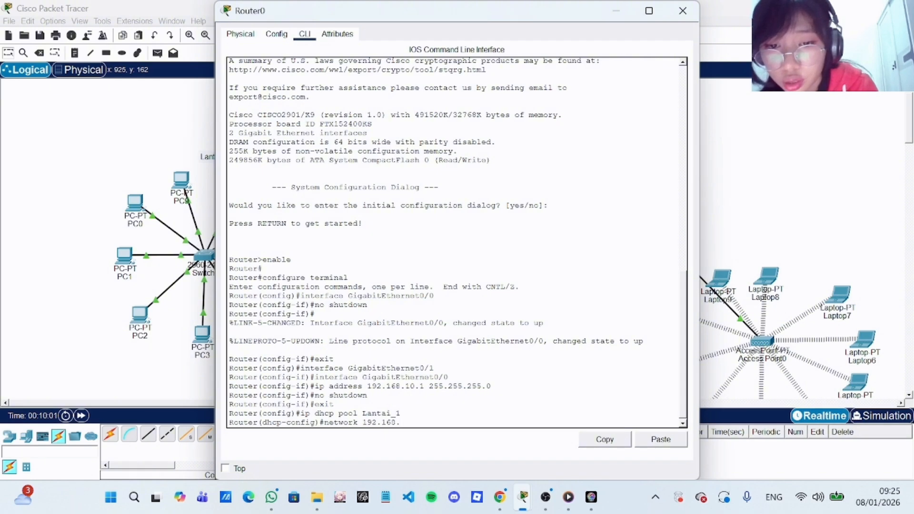
text(10.0)
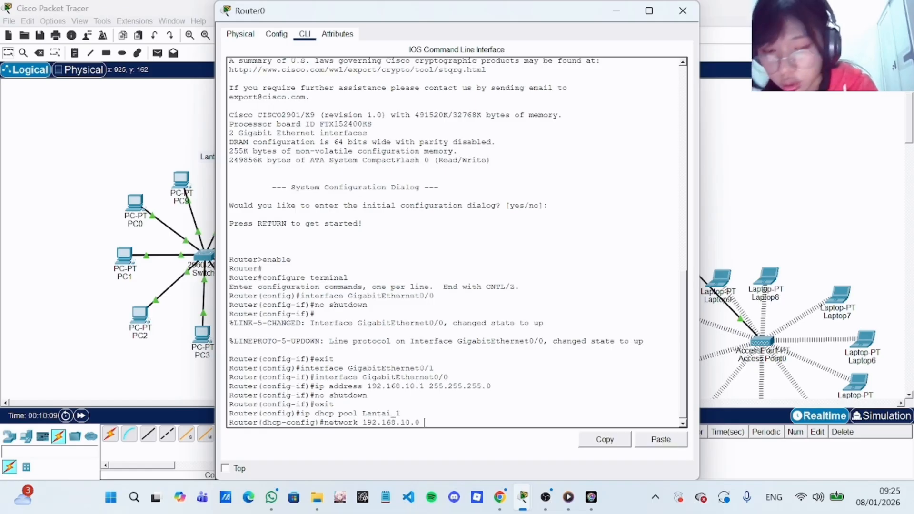
text(255)
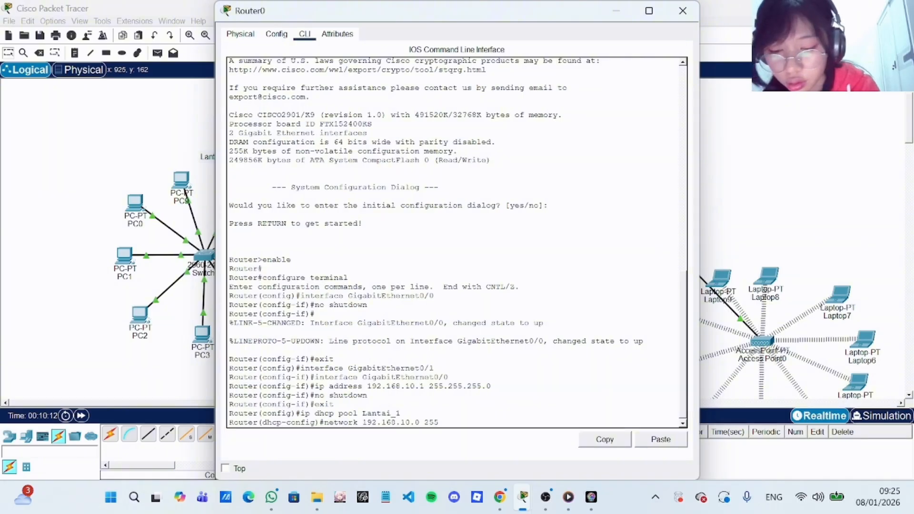
text(.)
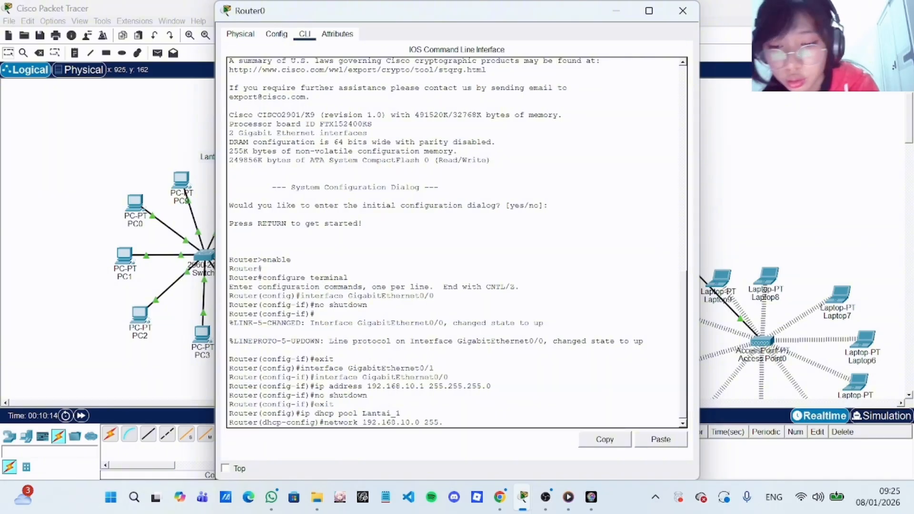
text(255.)
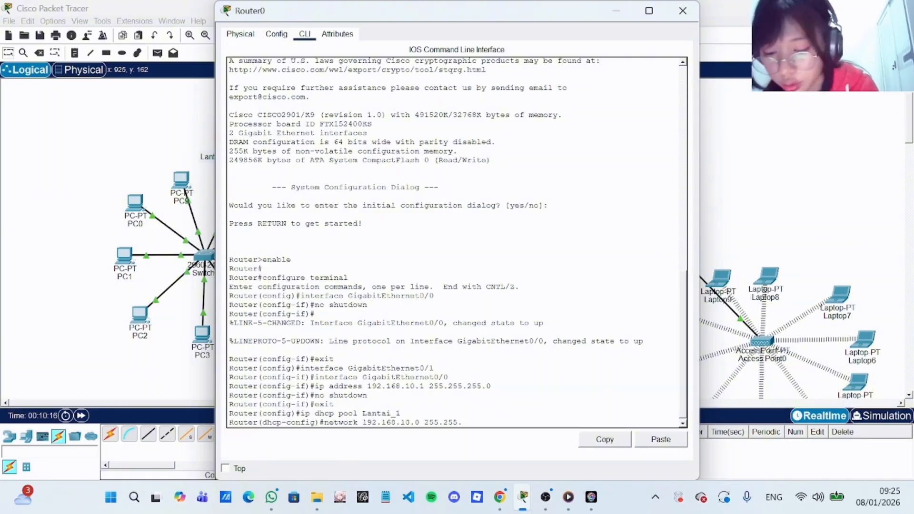
text(255)
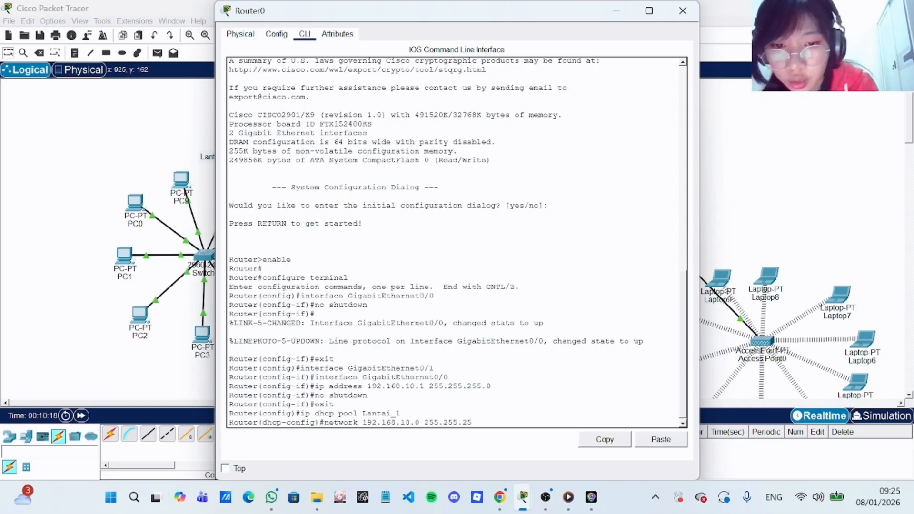
text(.0)
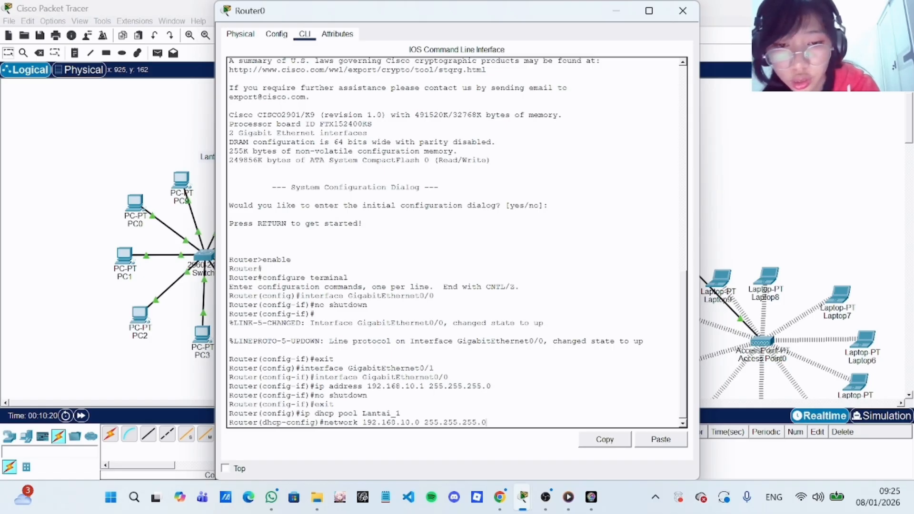
key(Return)
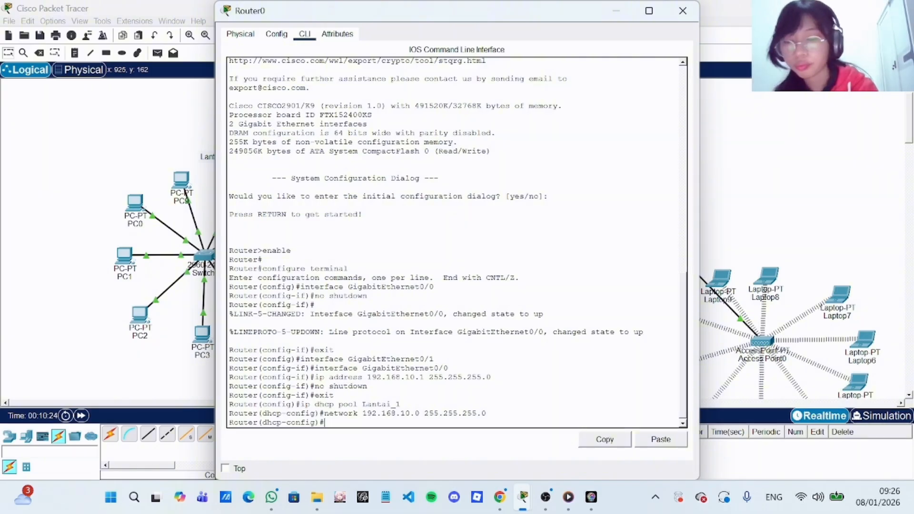
- Set the Lantai_1 pool's default router to 192.168.10.1
text(default)
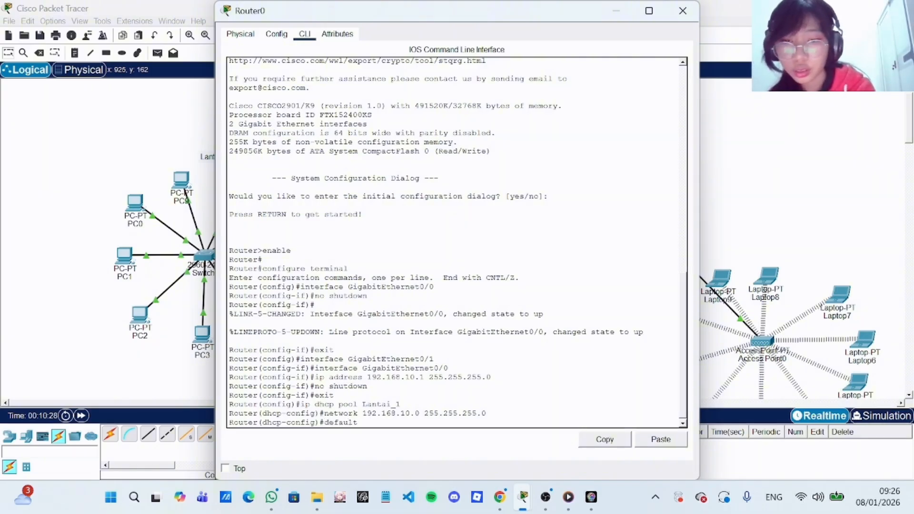
text(-r)
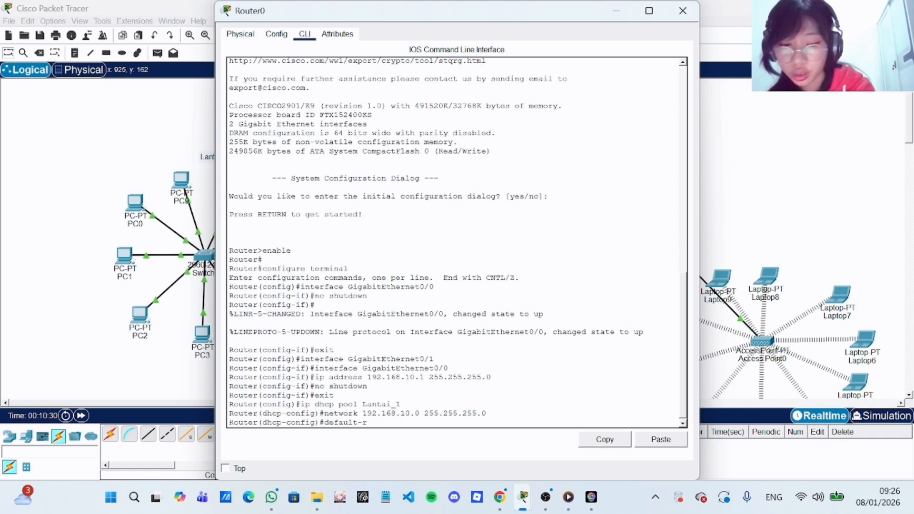
text(outer)
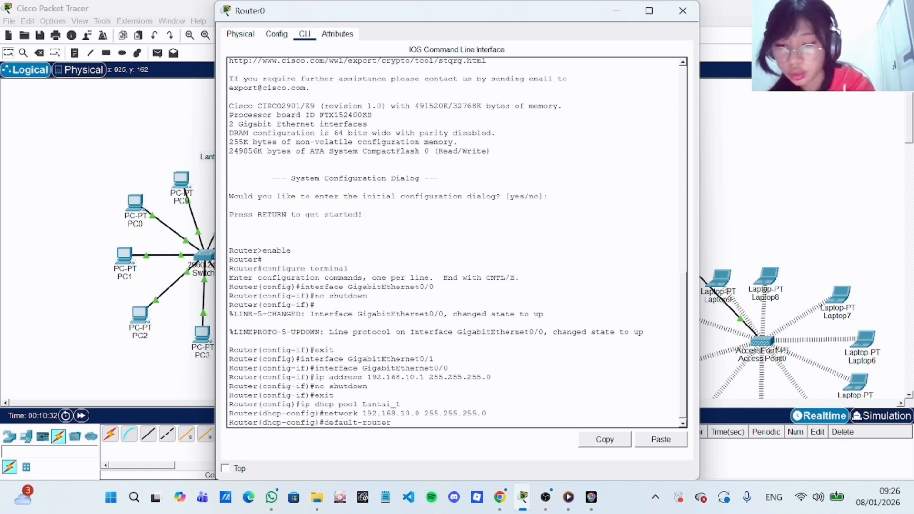
text( 192)
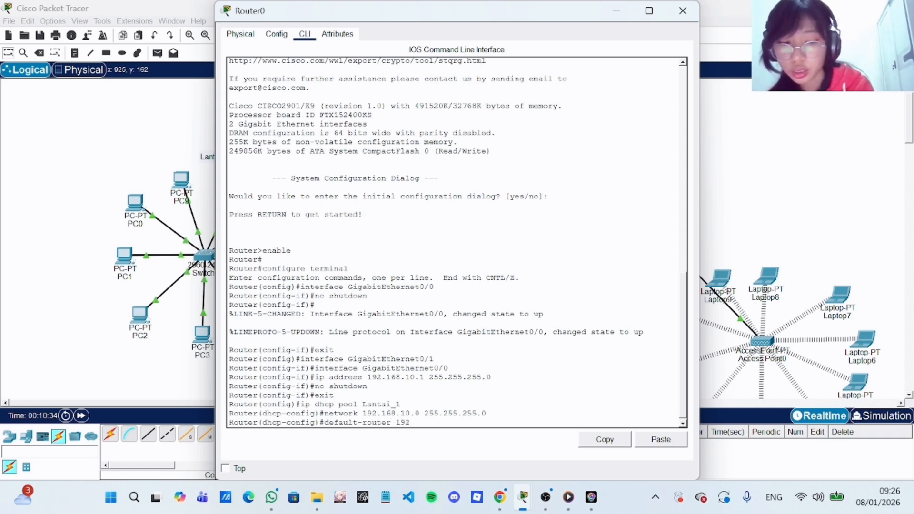
text(.168)
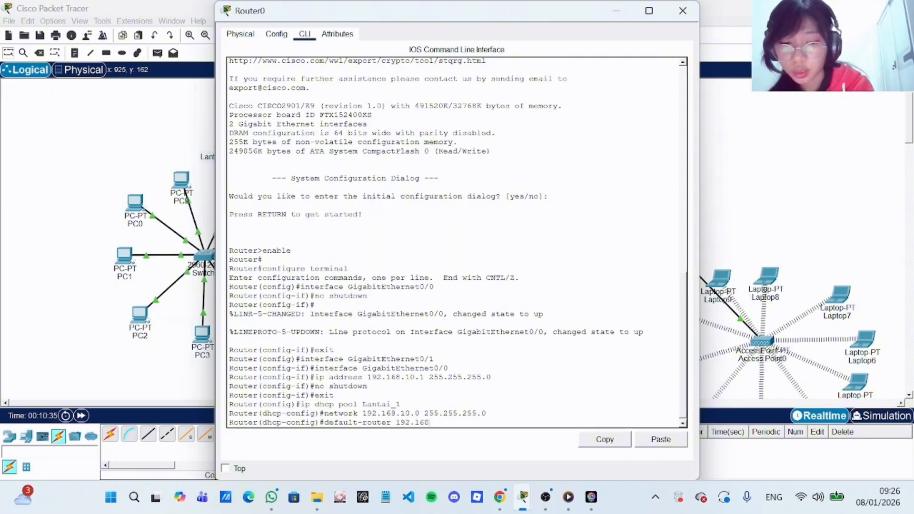
text(.1)
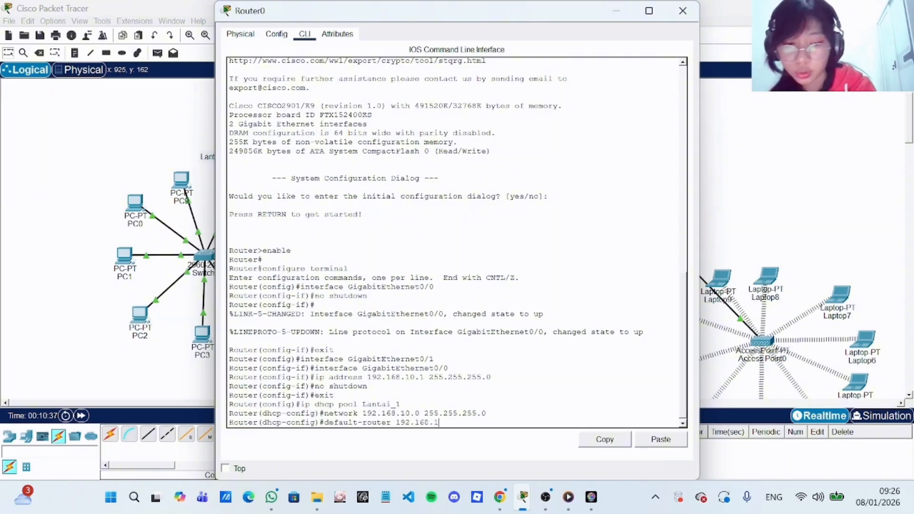
text(0.1)
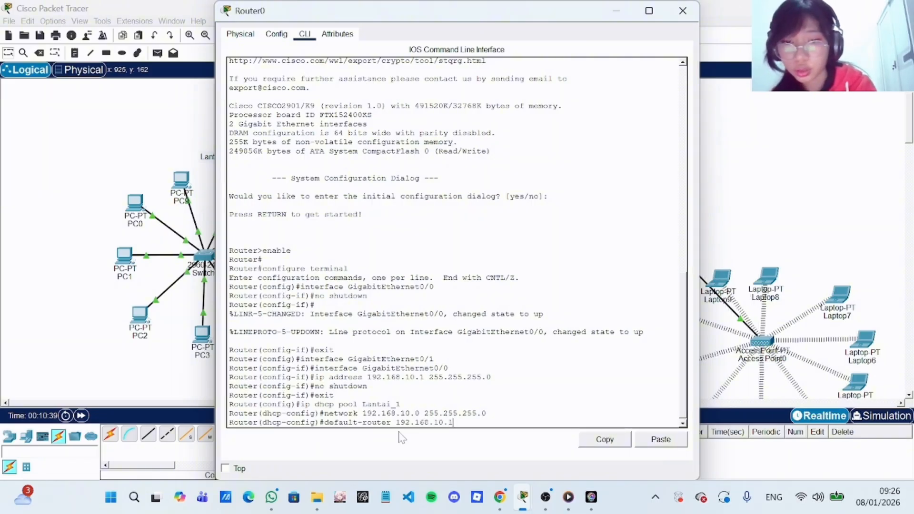
key(Return)
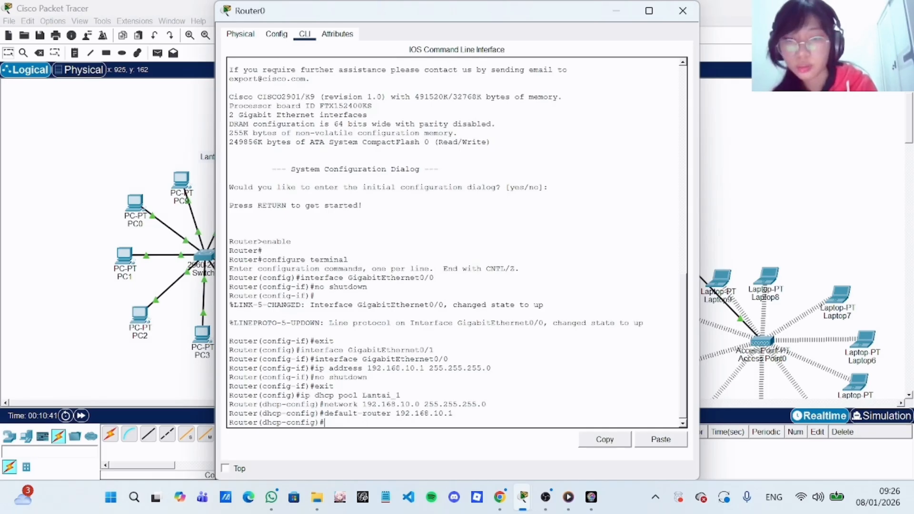
- Set the Lantai_1 pool's DNS server to 8.8.8.8 and exit to global configuration mode
text(d)
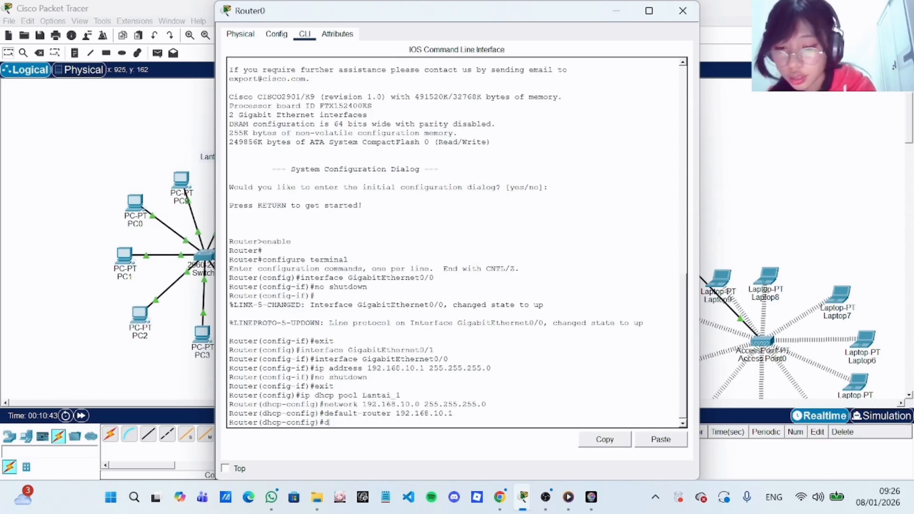
text(ns)
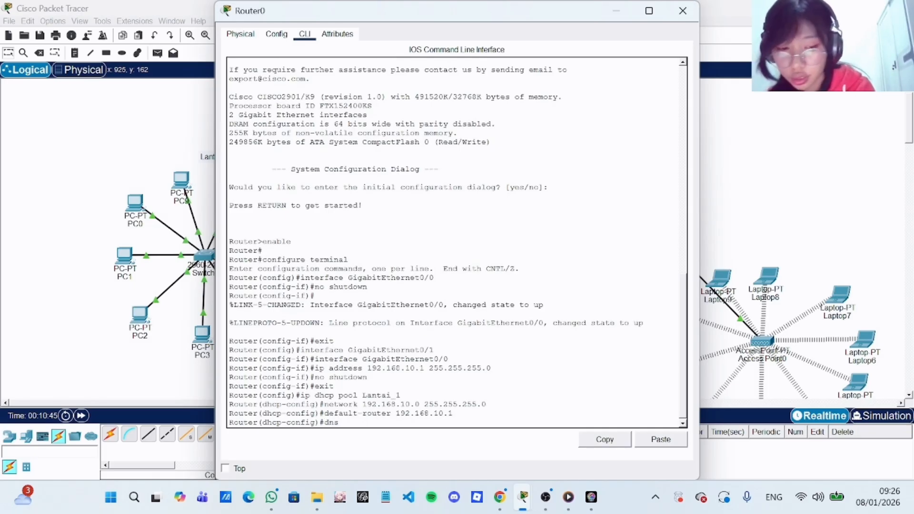
text(-server)
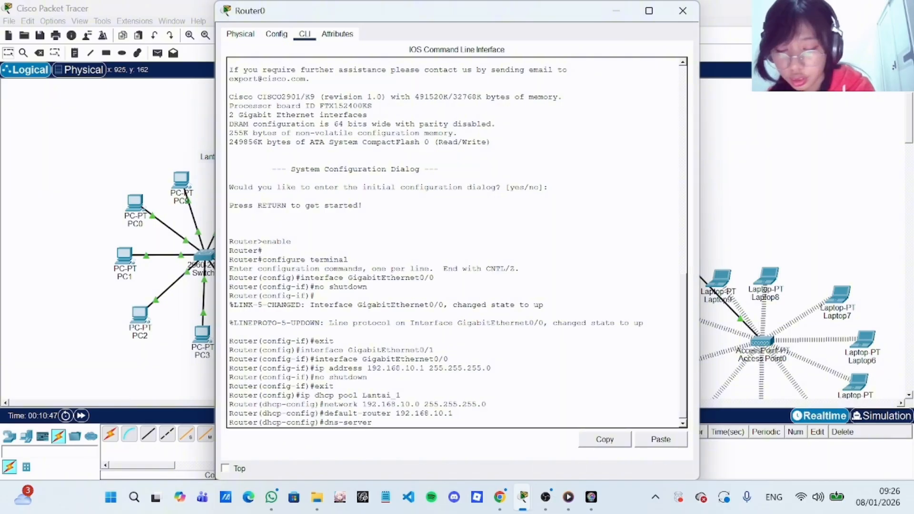
text( 8.8.8.8)
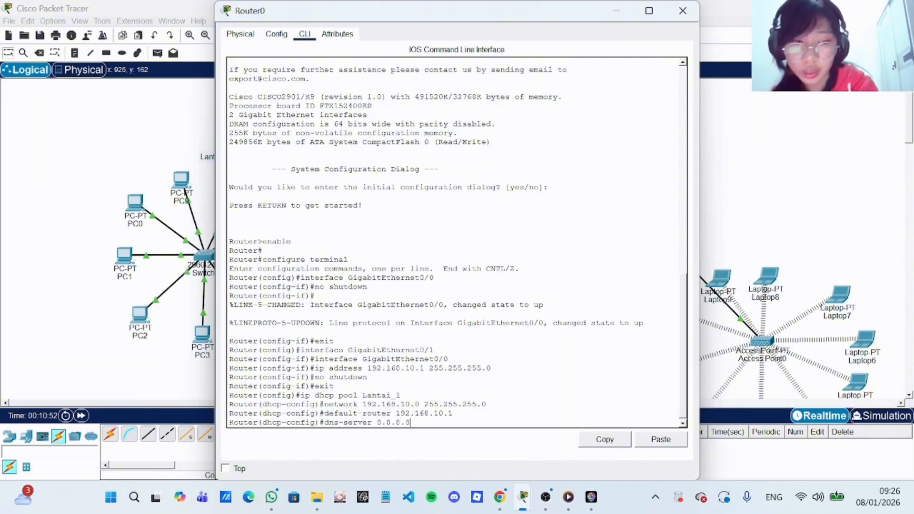
key(Return)
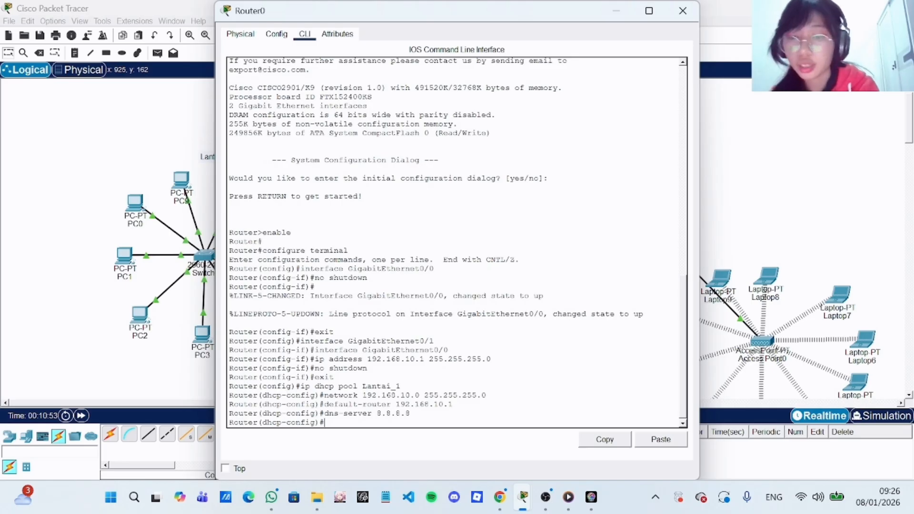
text(exit)
key(Return)
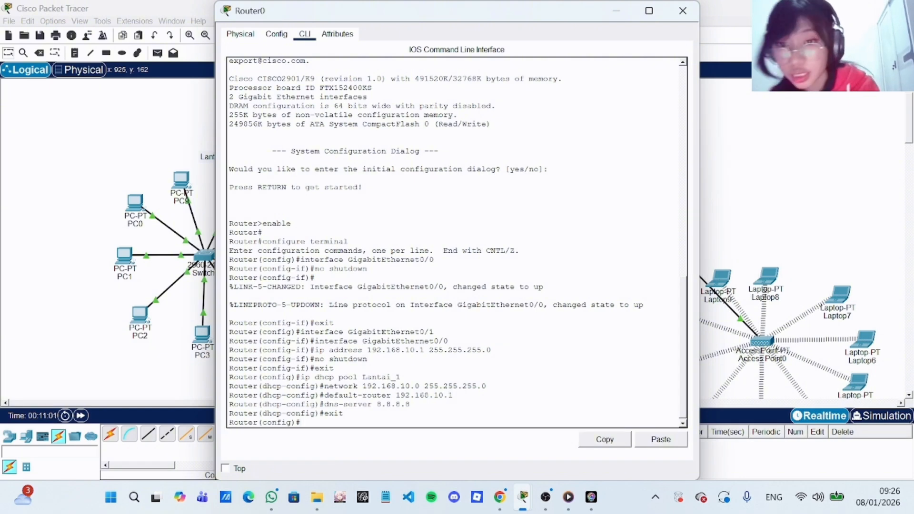
- Enter interface configuration mode for GigabitEthernet0/1 on Router0
text(interf)
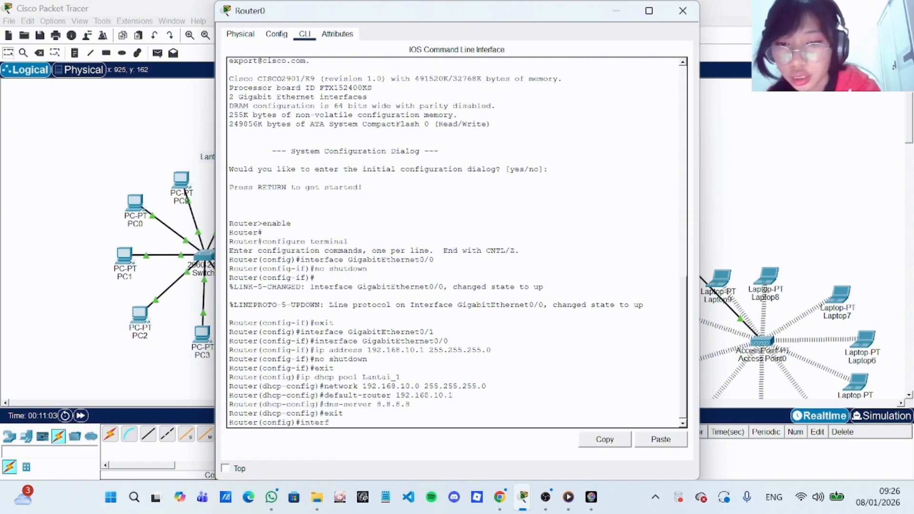
text(ace)
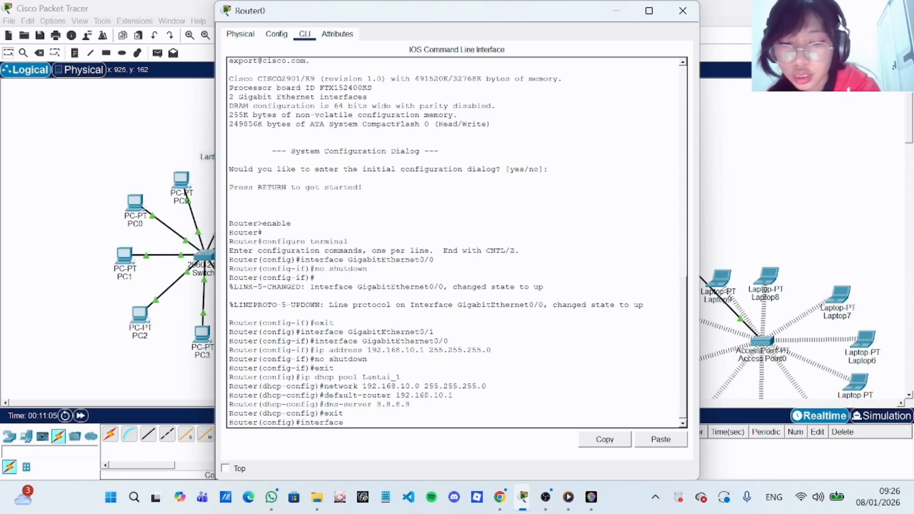
text( Gigabi)
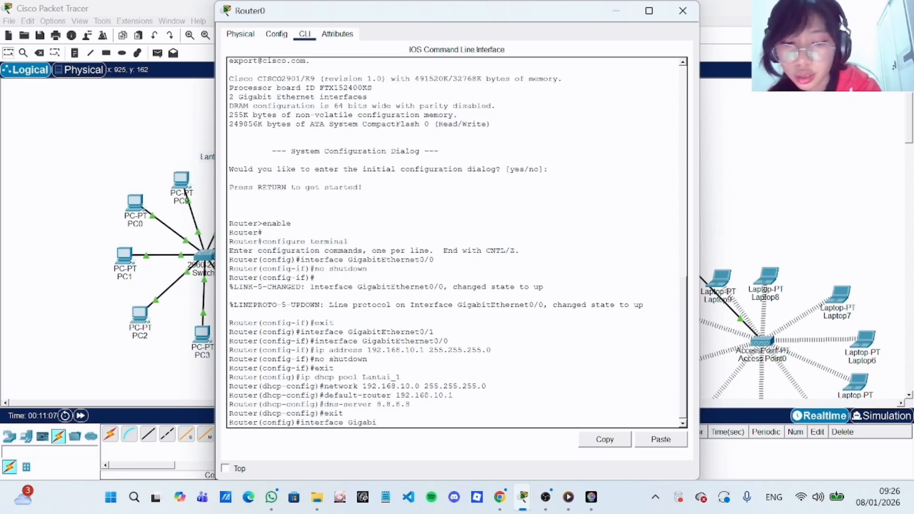
text(tEthe)
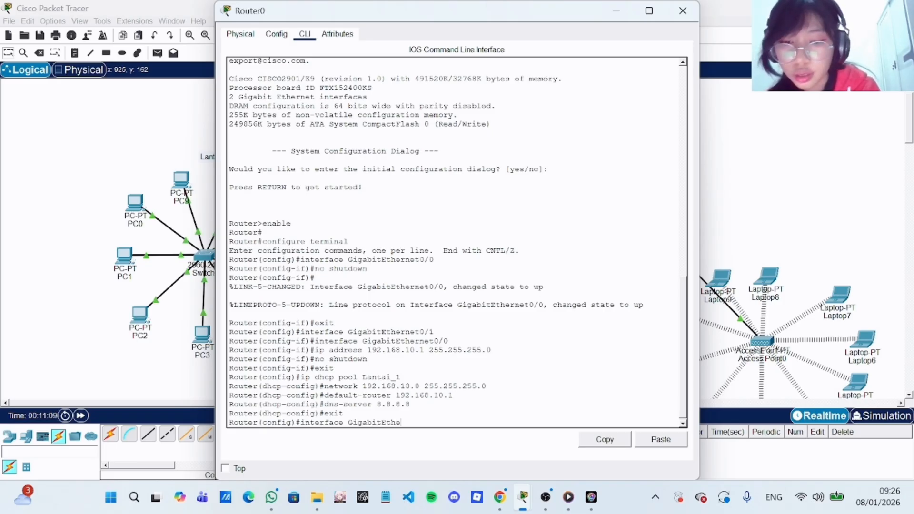
text(rnet)
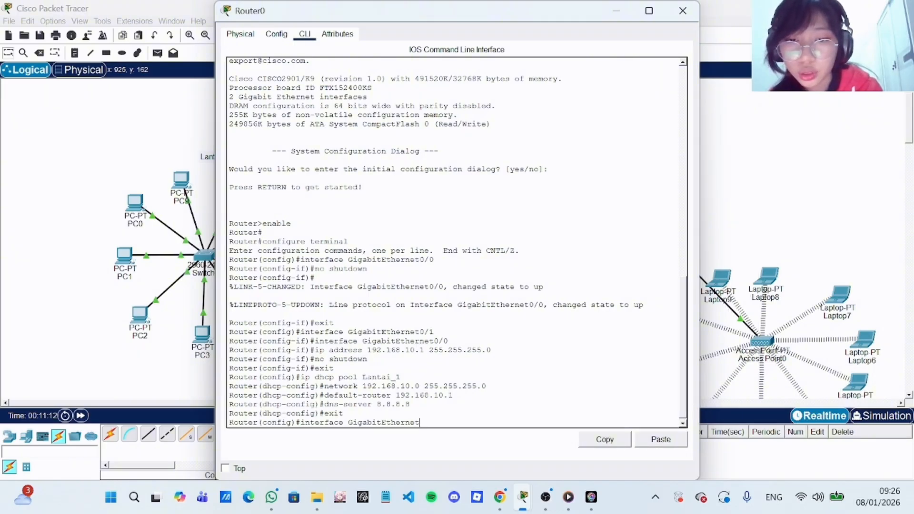
text(0)
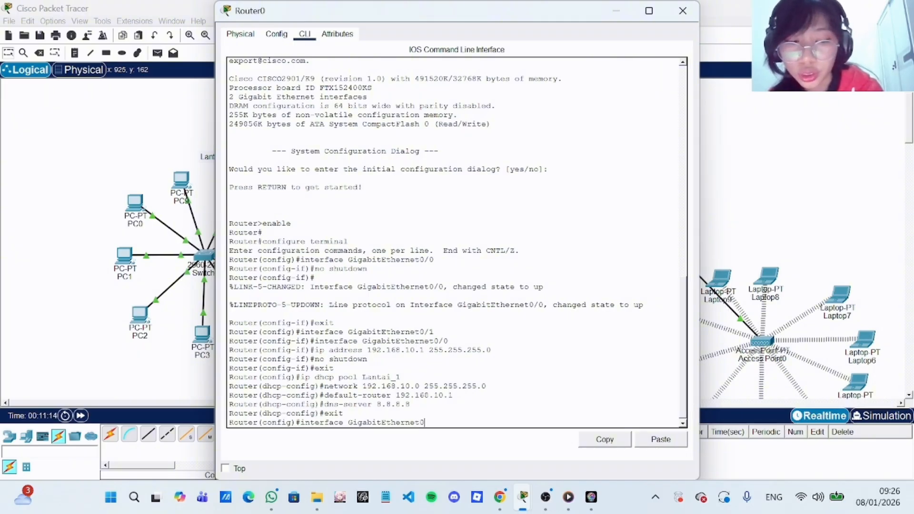
text(/1)
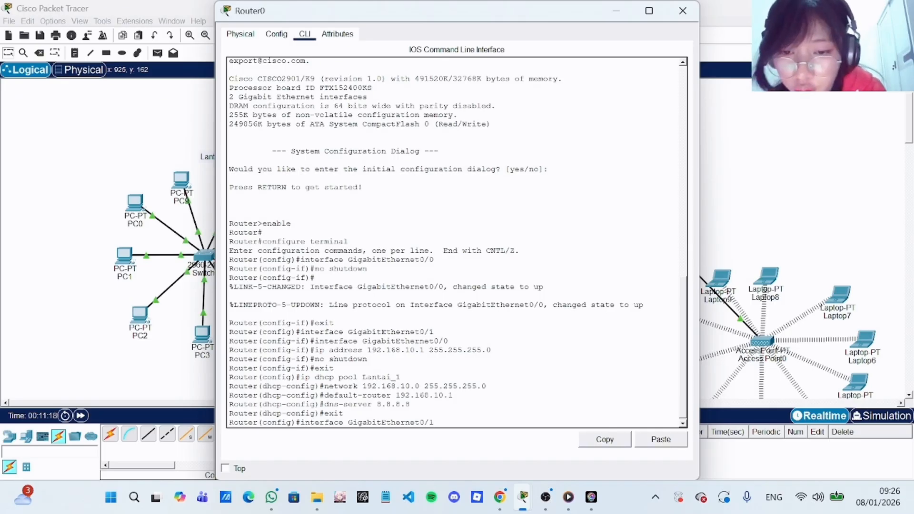
key(Return)
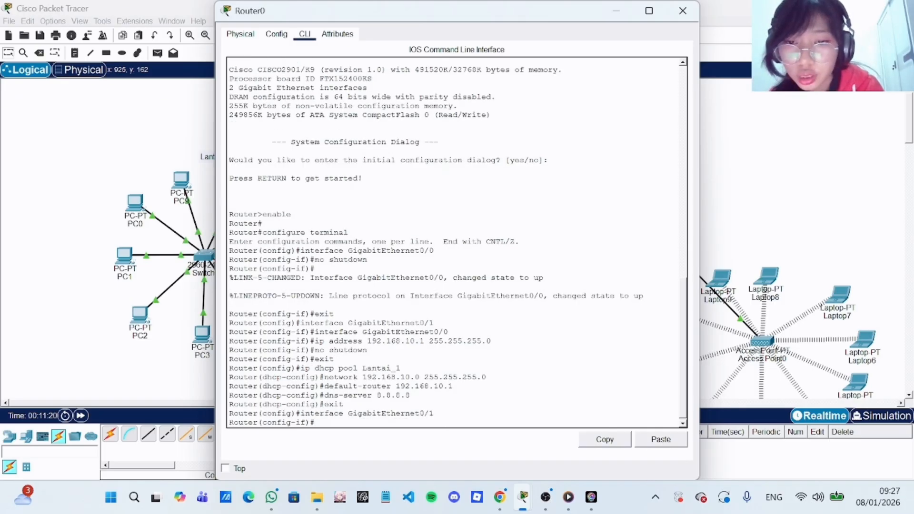
- Begin the IP address command for Router0's GigabitEthernet0/1 interface
text(ip)
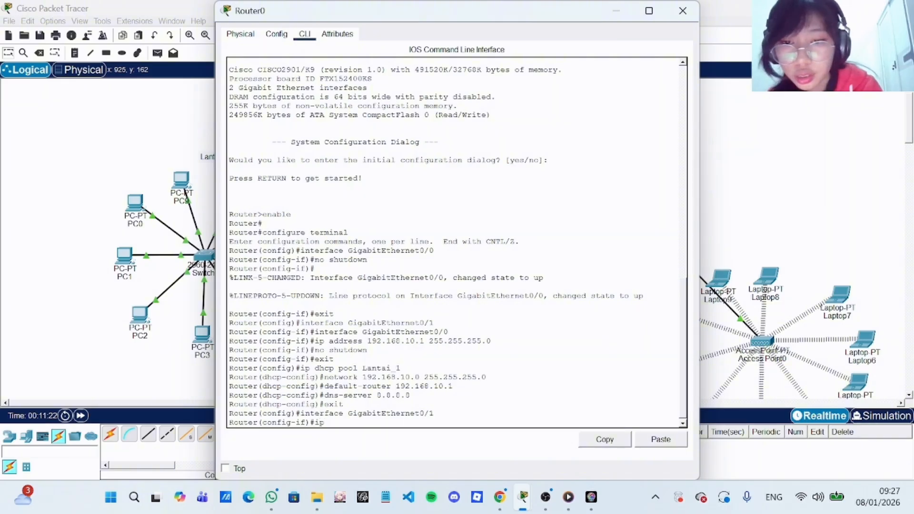
text( adres)
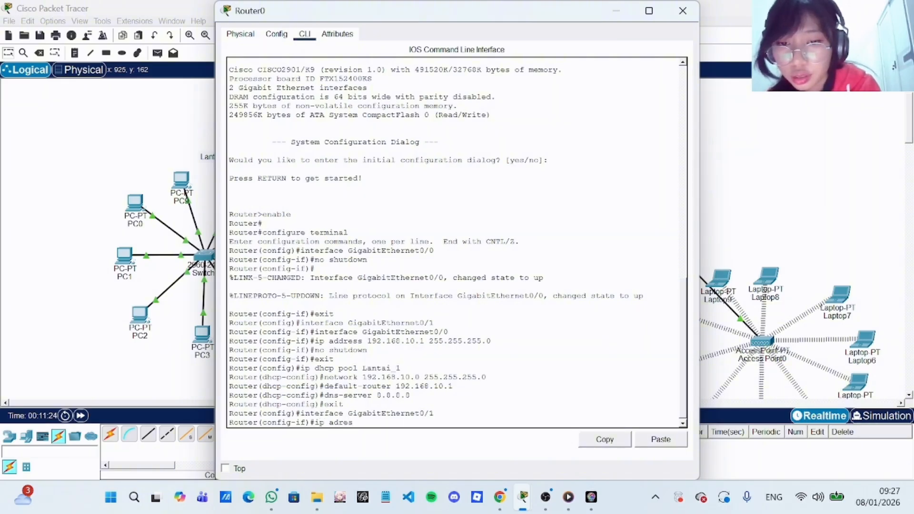
- Try to assign IP address 192.168.20.1 to GigabitEthernet0/1 without a subnet mask
key(BackSpace)
key(BackSpace)
key(BackSpace)
text(dress)
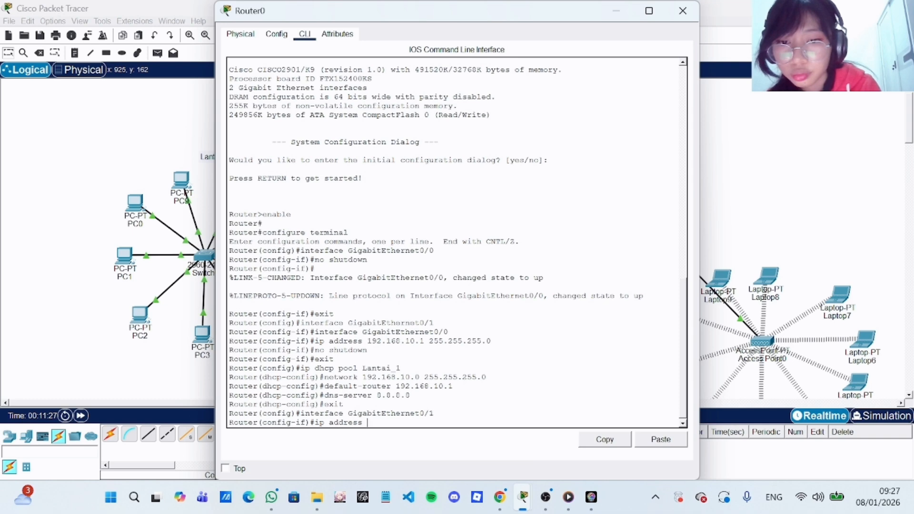
text( 192.)
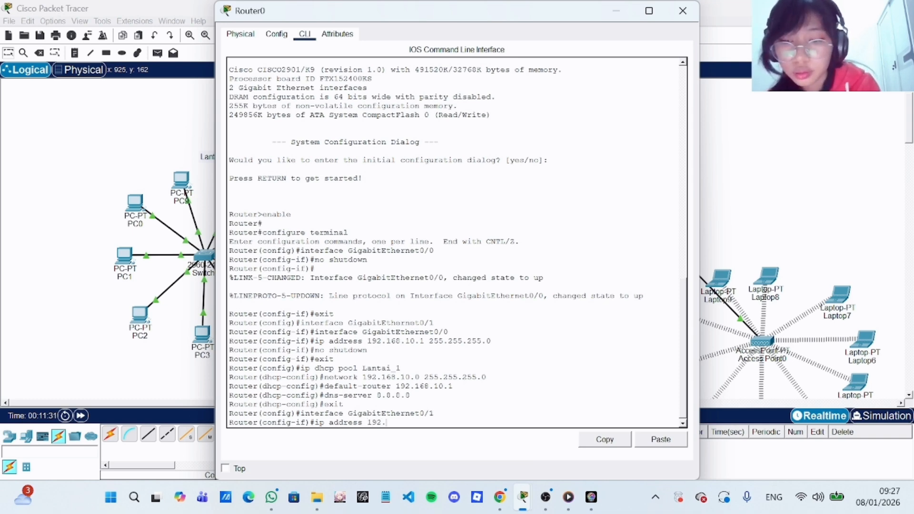
text(1)
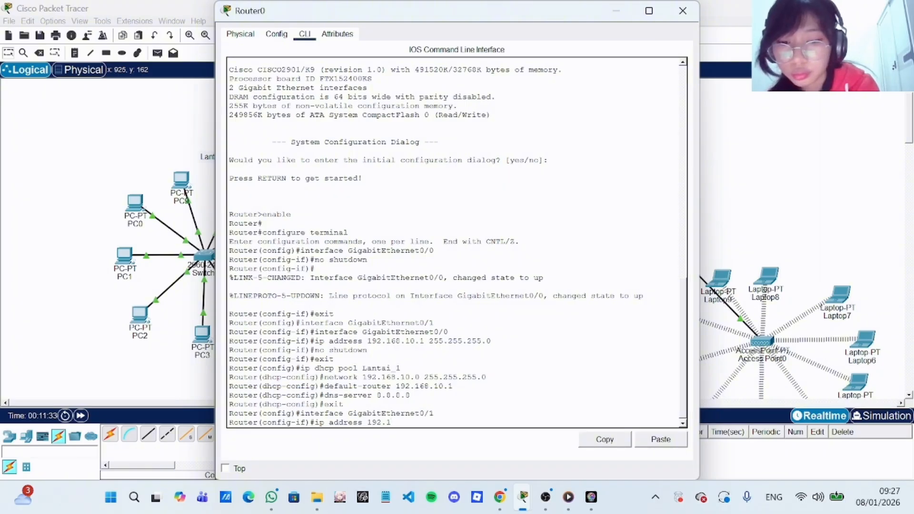
text(68)
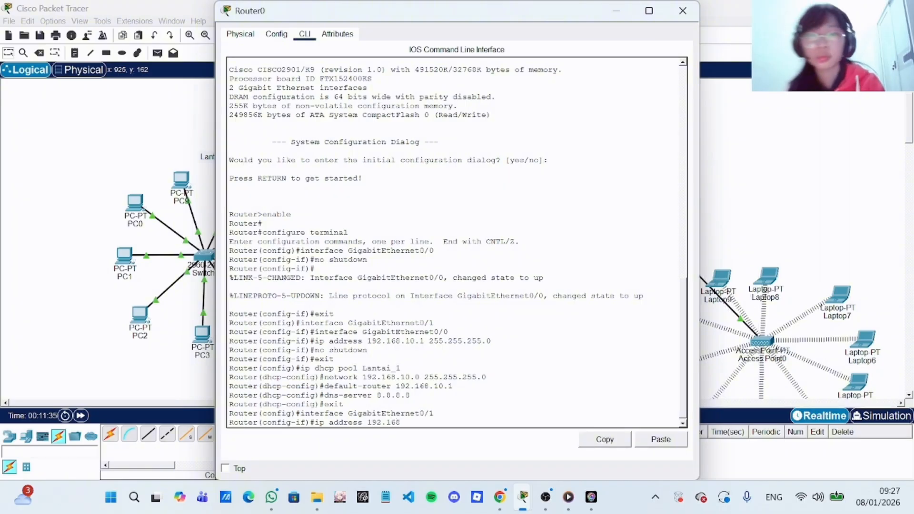
text(.)
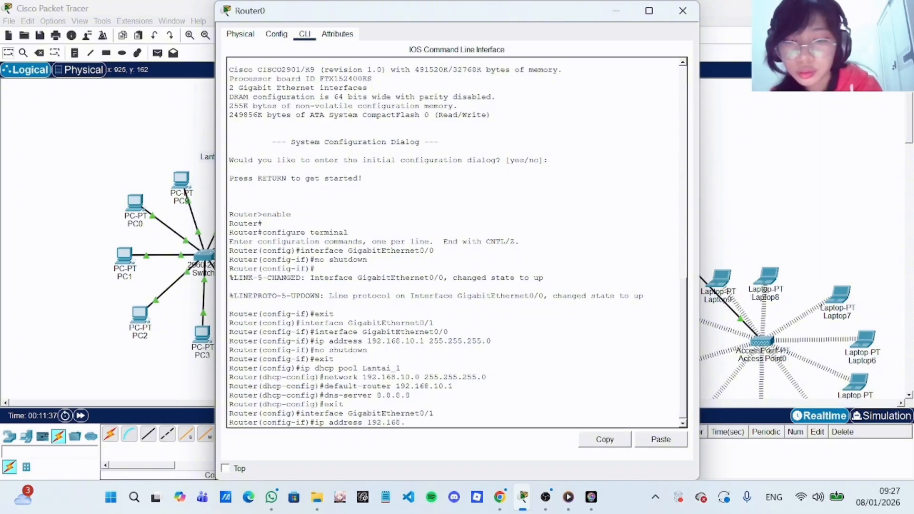
text(20.1)
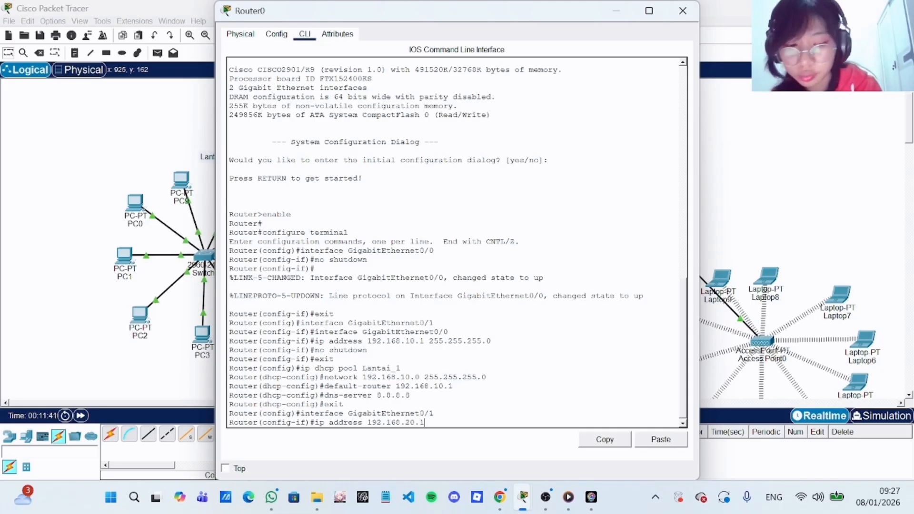
key(Return)
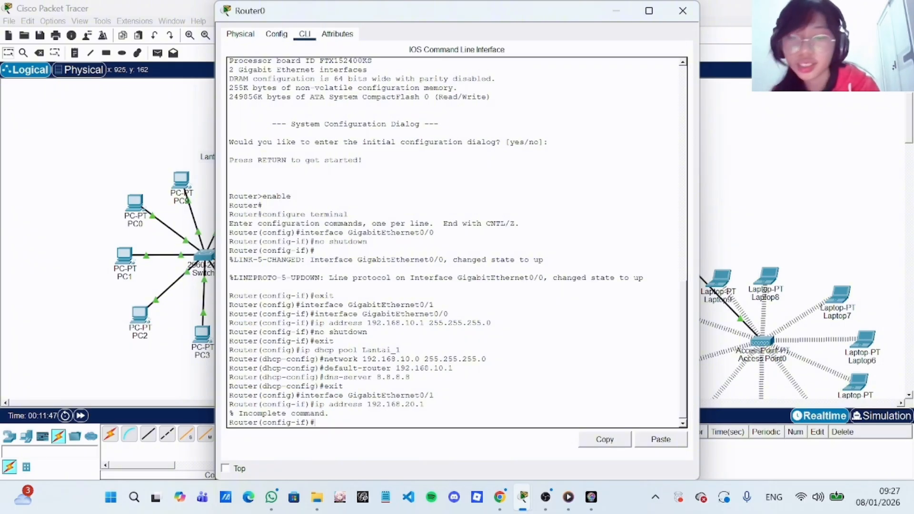
- Assign IP address 192.168.20.1 with subnet mask 255.255.255.0 to GigabitEthernet0/1
text(i)
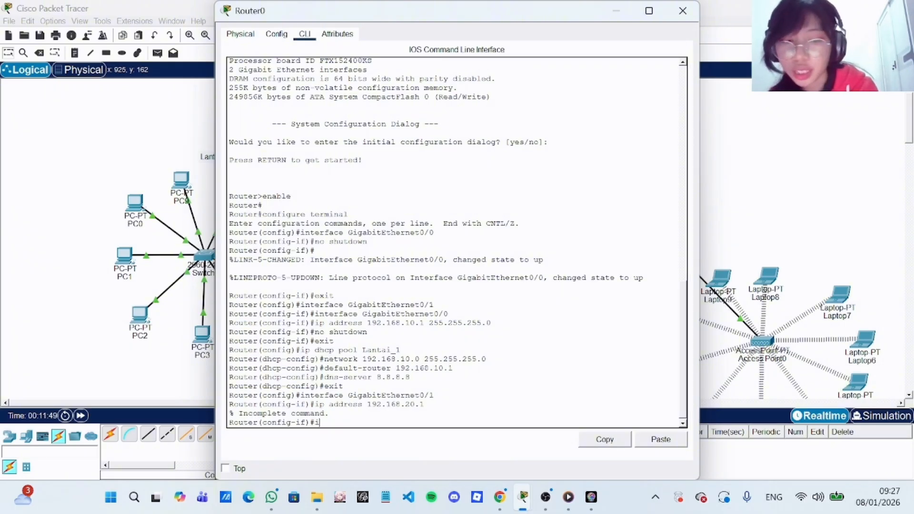
text(p addr)
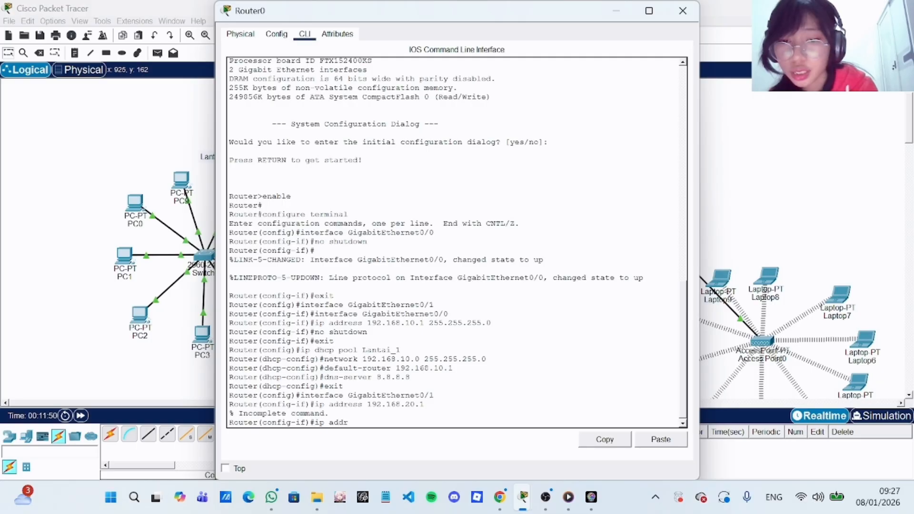
text(ess 19)
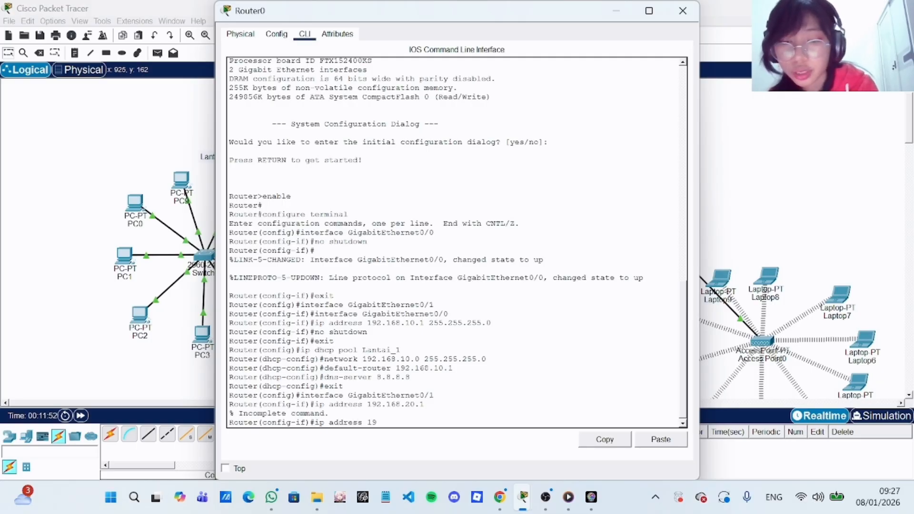
text(2.)
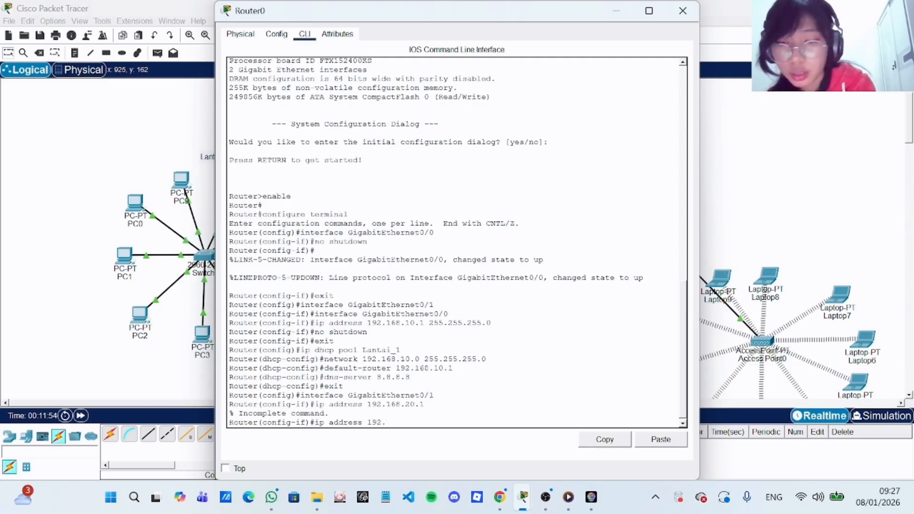
text(168.)
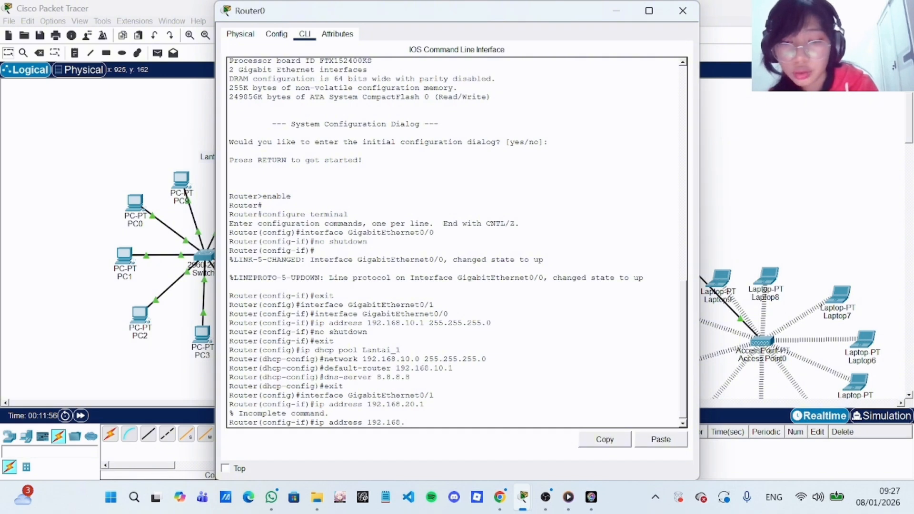
text(20.1)
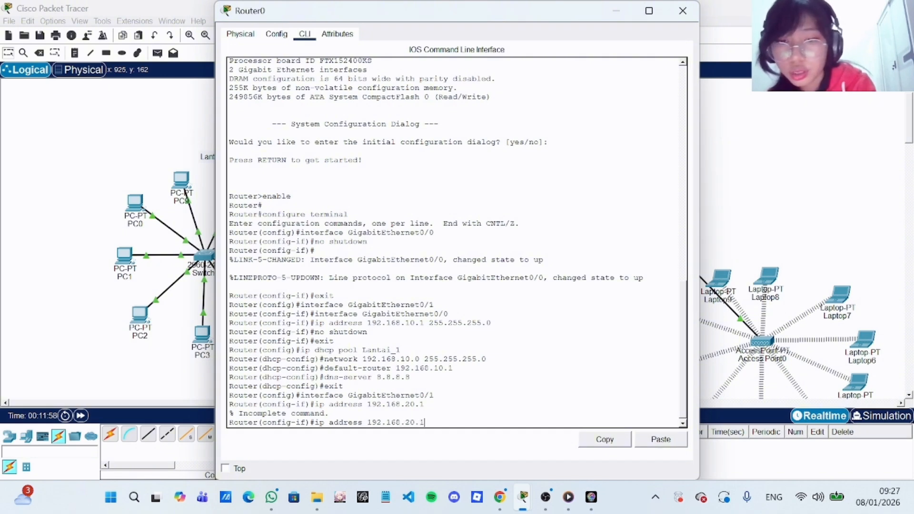
text( 255)
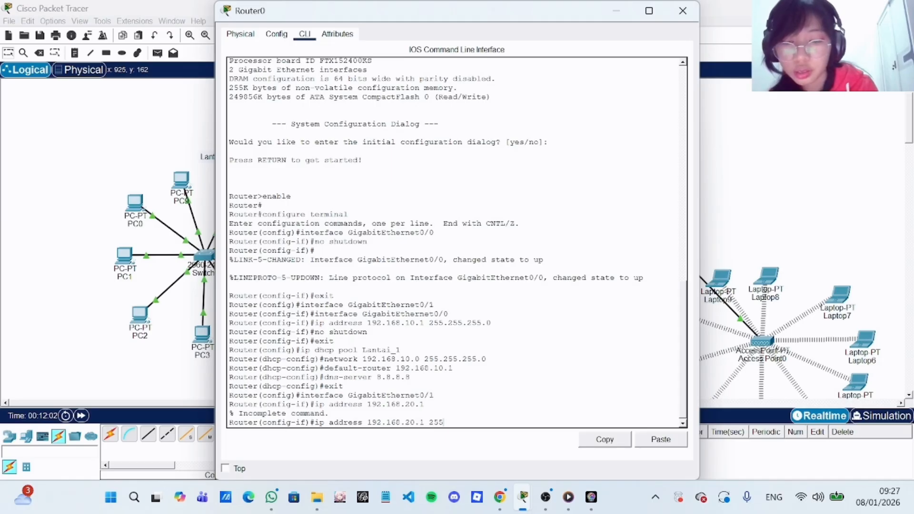
text(.2)
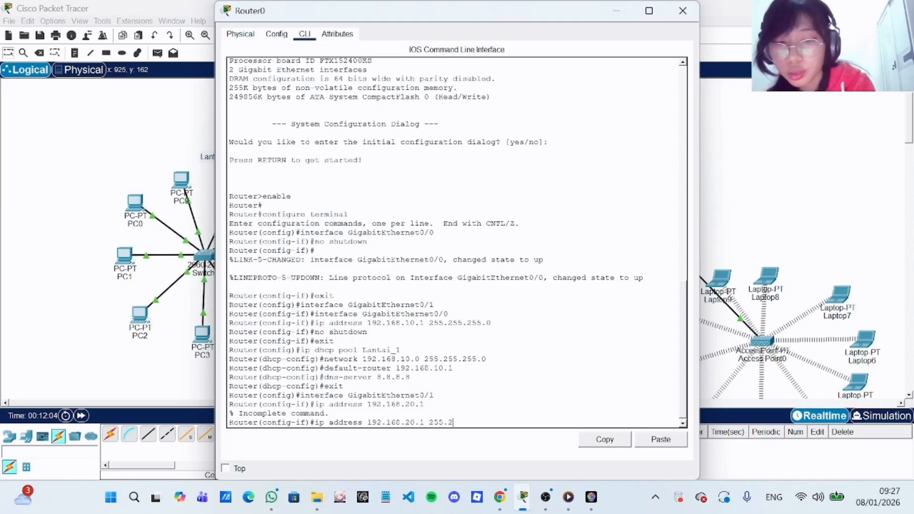
text(55.2)
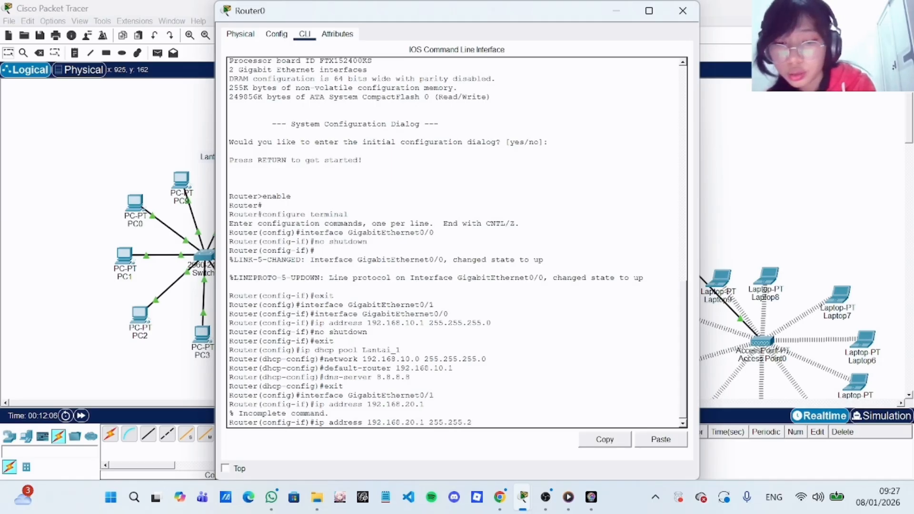
text(55.255.0)
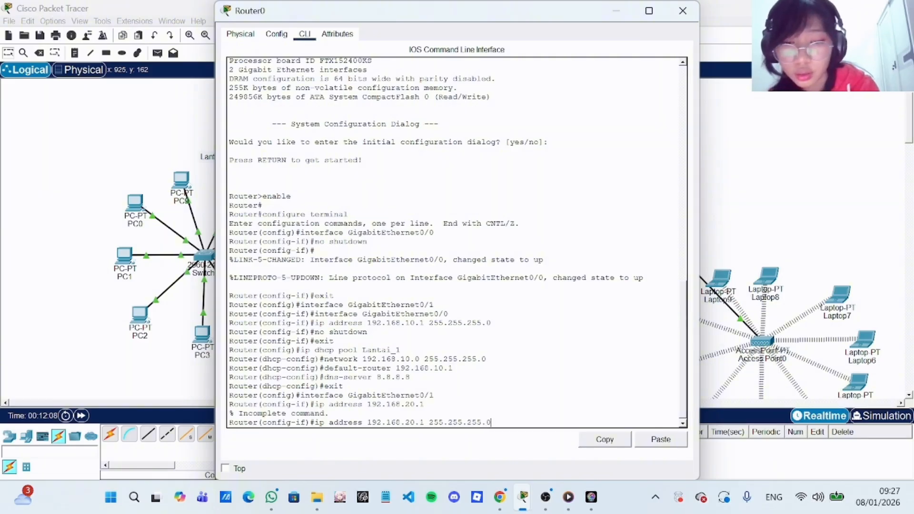
key(Return)
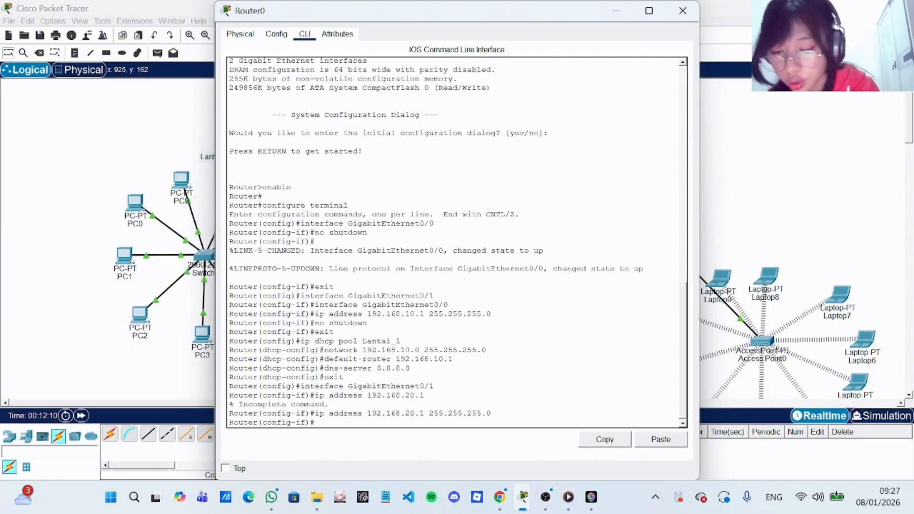
- Enable GigabitEthernet0/1 with no shutdown and exit to global configuration mode
text(n)
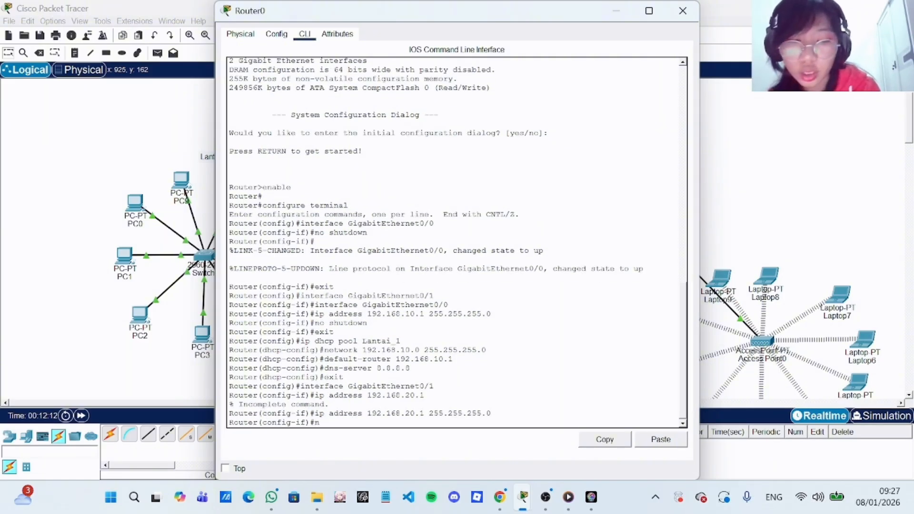
text(o shutd)
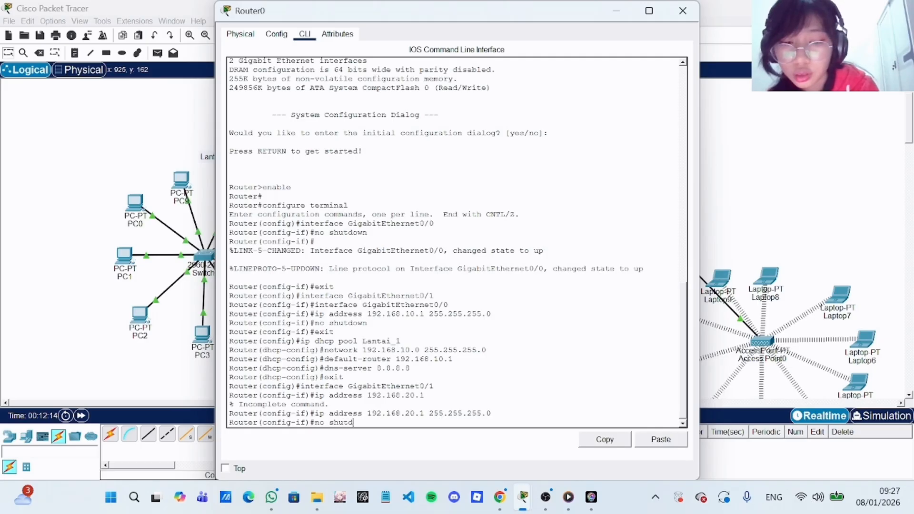
text(own)
key(Return)
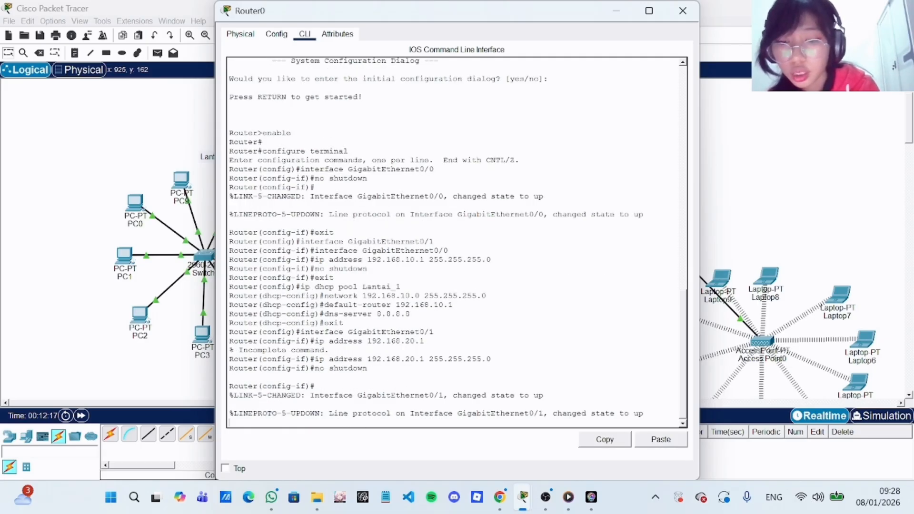
text(exit)
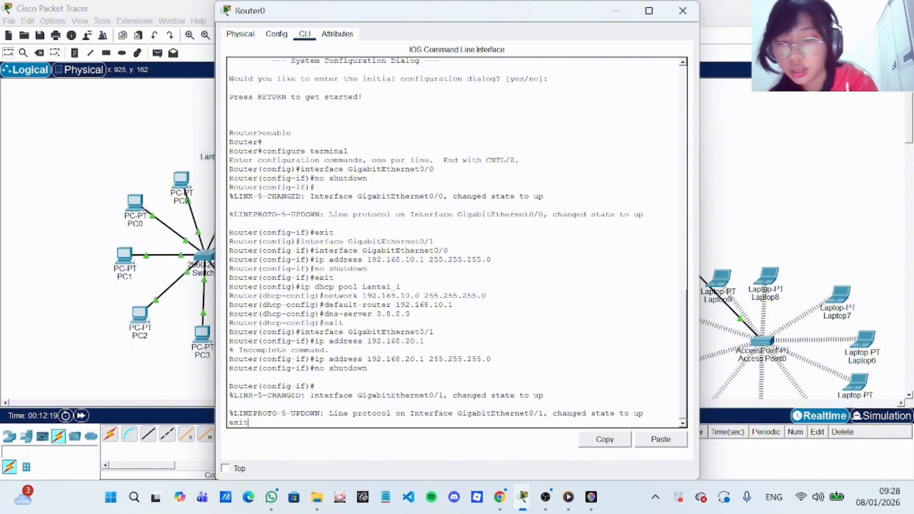
key(Return)
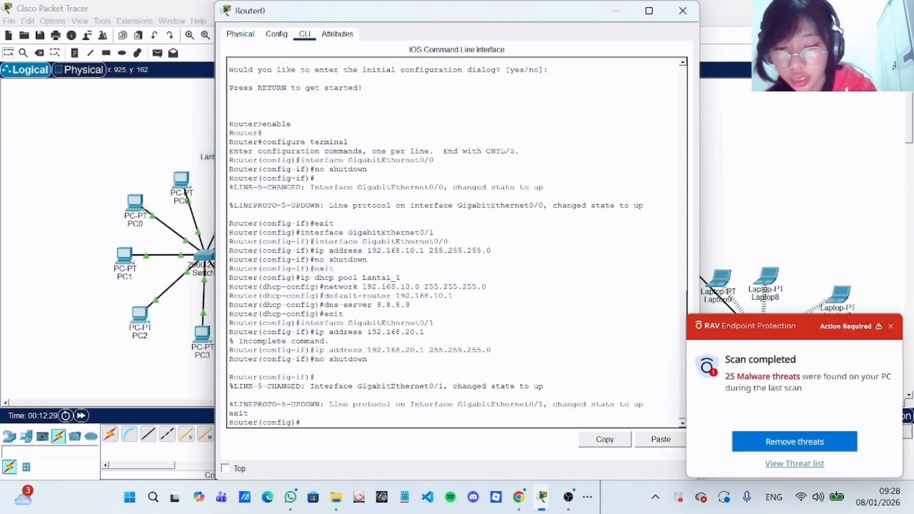
- Create a DHCP pool named Lantai_2 on the router
text(ip)
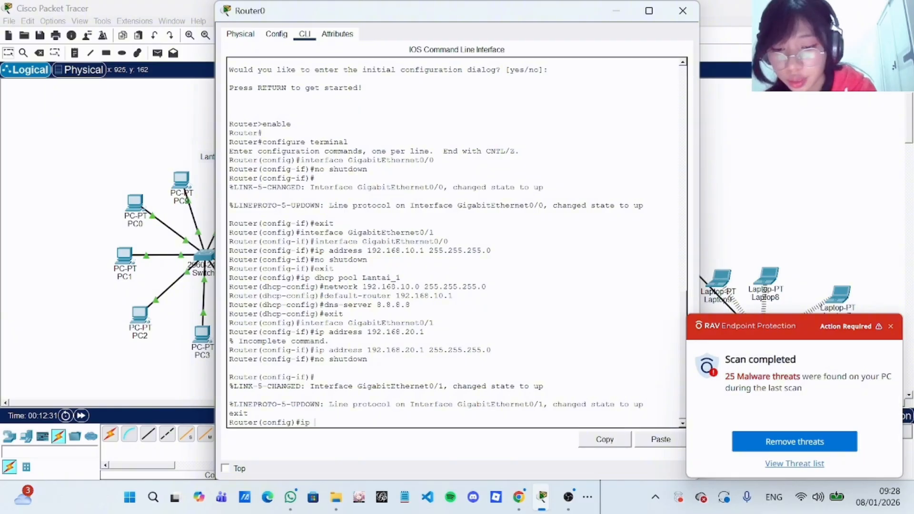
text( dhcp p)
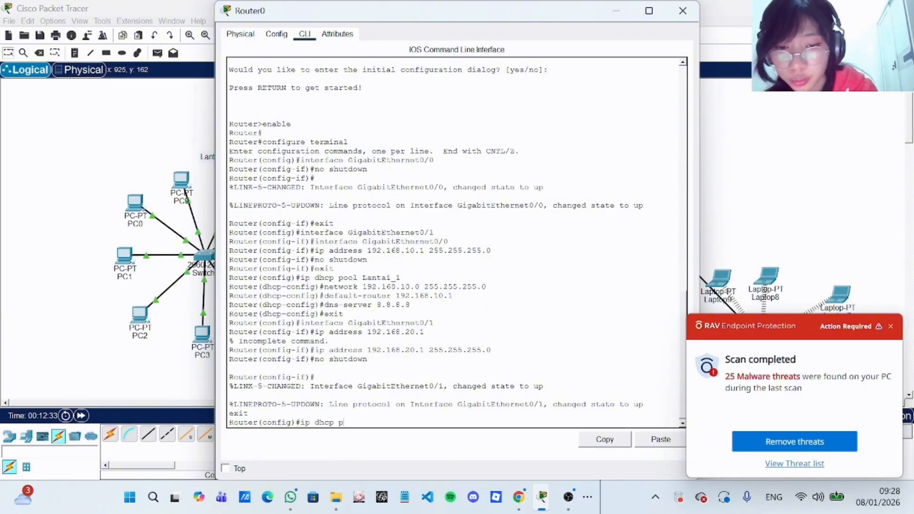
text(ool)
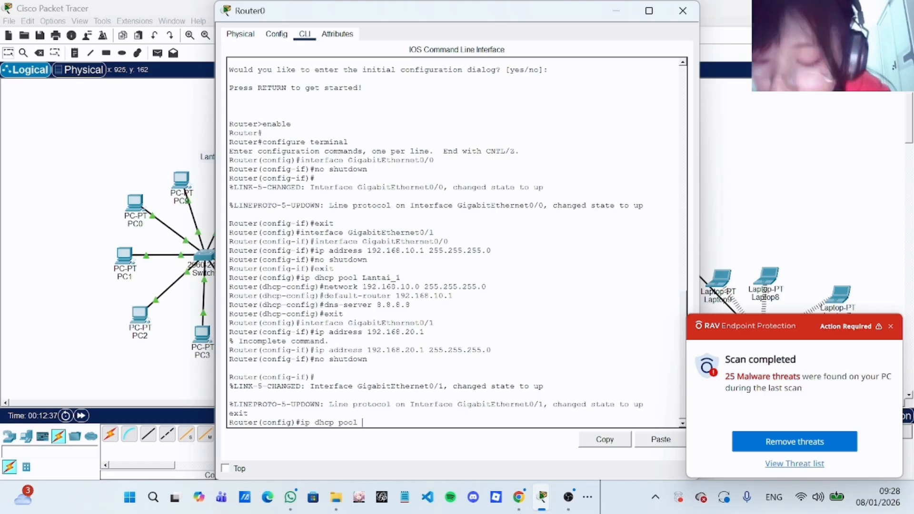
text( Lantai-)
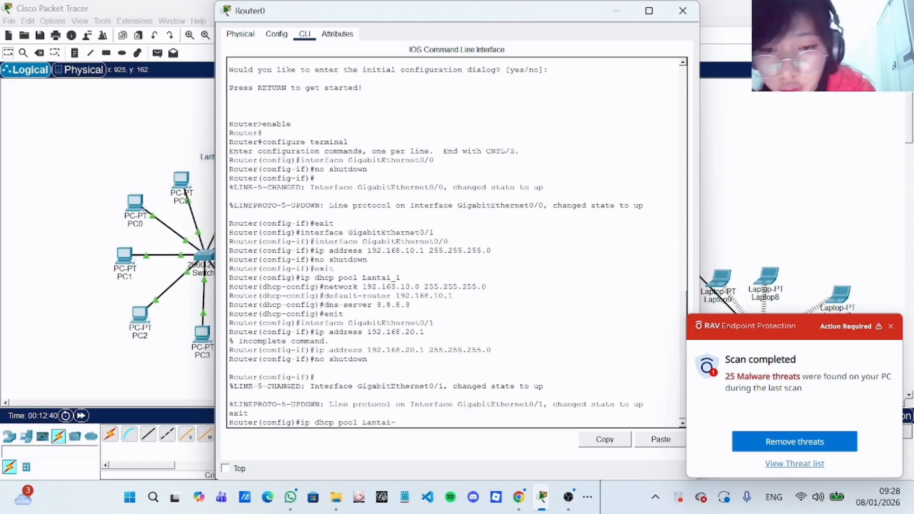
key(BackSpace)
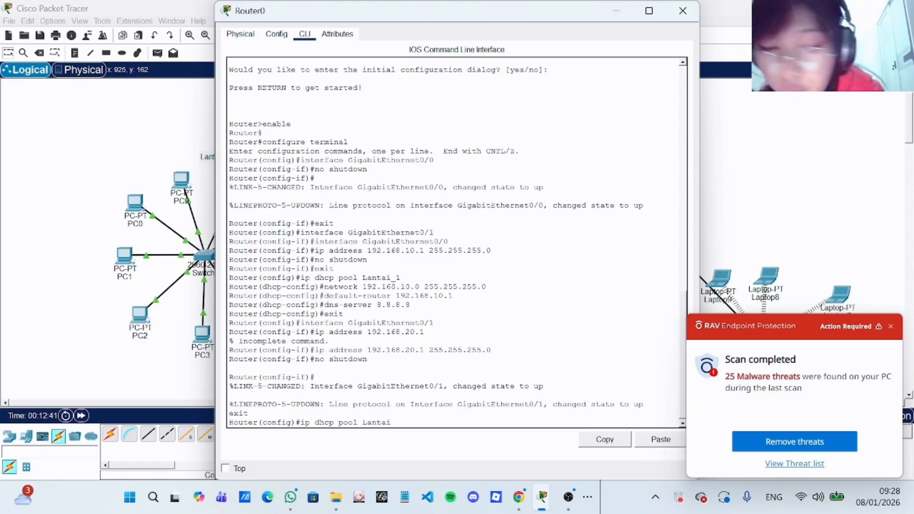
text(_2)
key(Return)
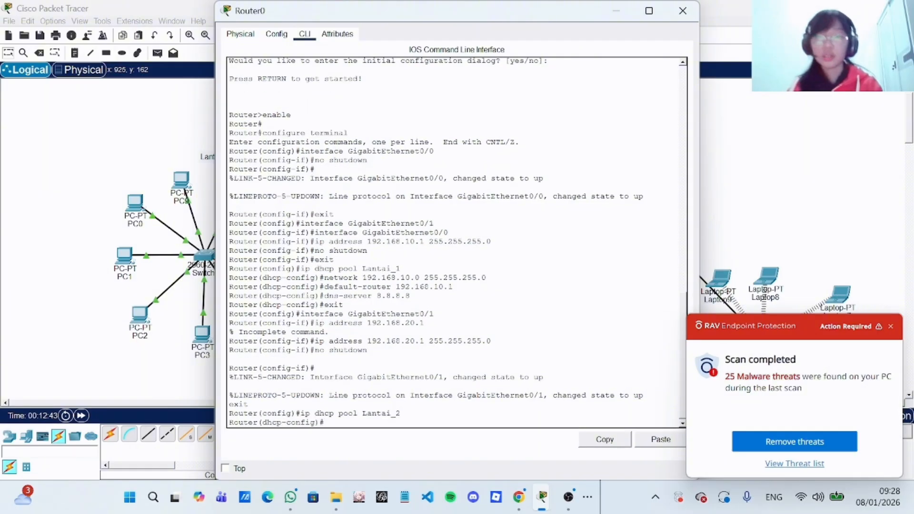
- Try to define the Lantai_2 pool's network as 192.168.20.0 without a subnet mask
text(n)
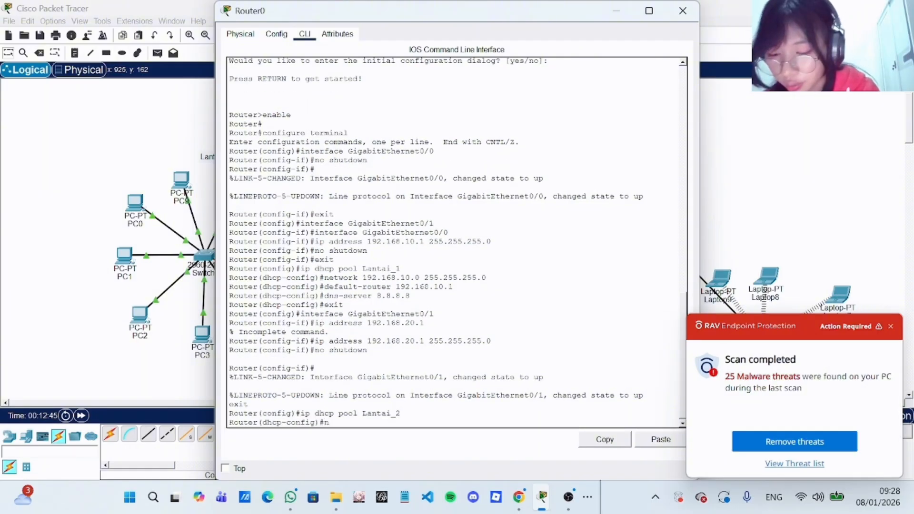
text(etw)
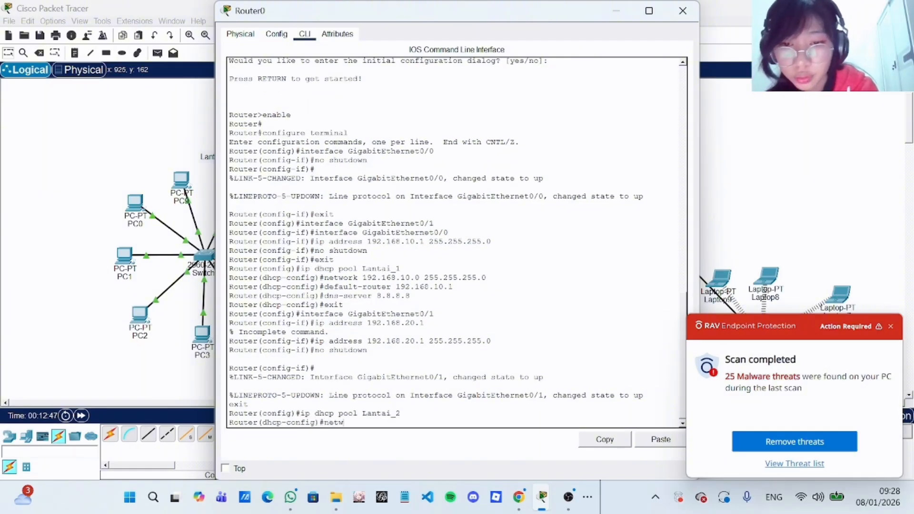
text(ork)
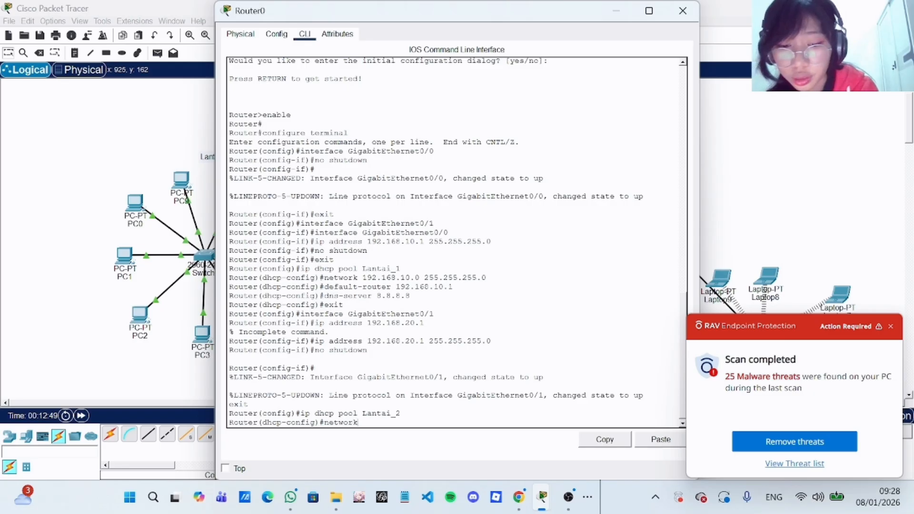
text( 192)
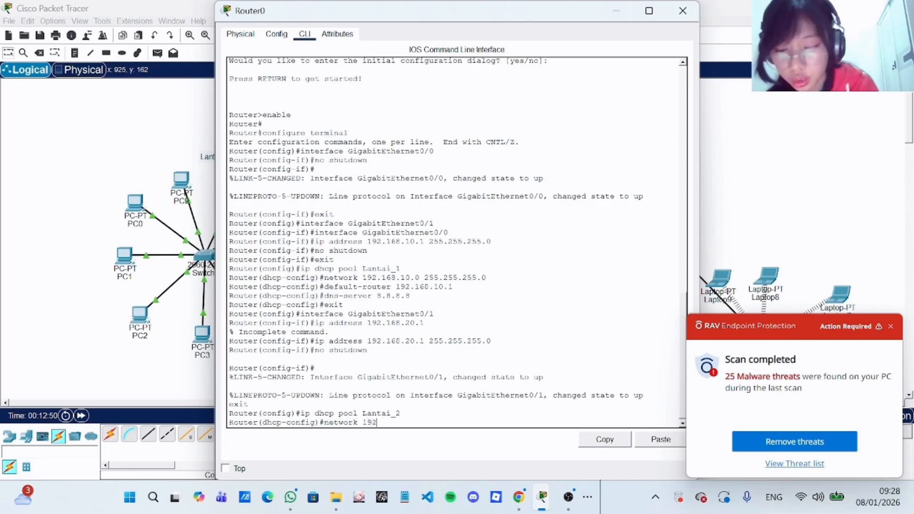
text(.168)
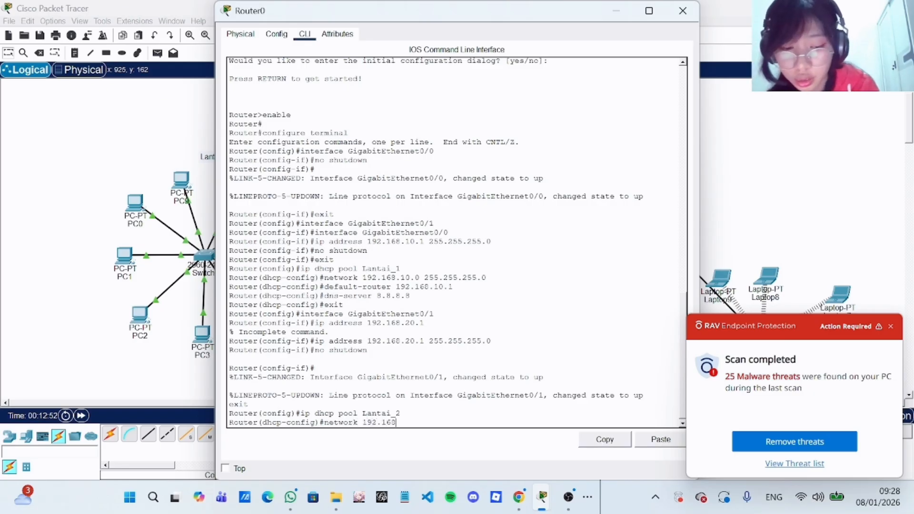
text(.20.)
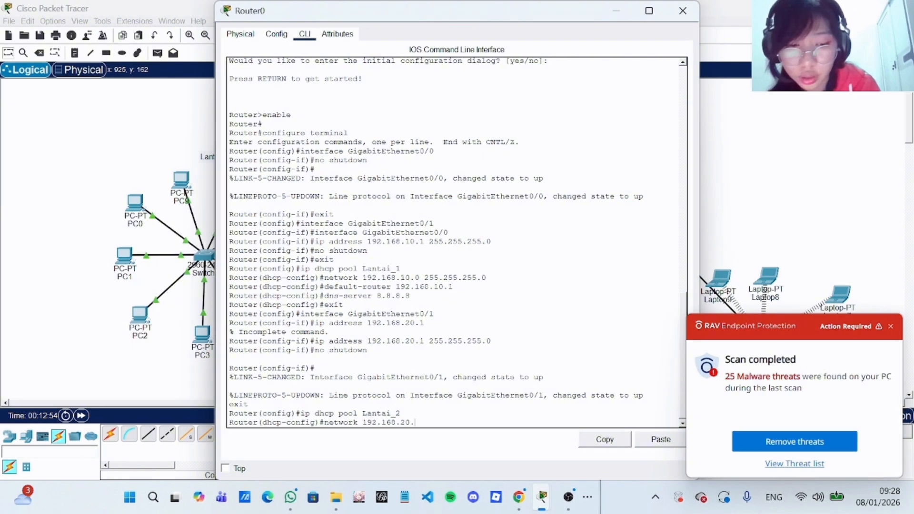
text(0)
key(Return)
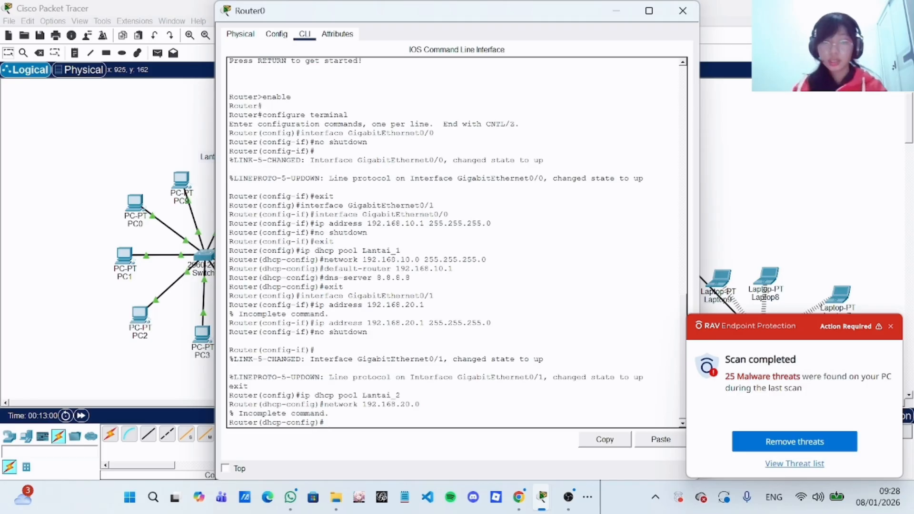
- Define the Lantai_2 DHCP pool's network as 192.168.20.0 with subnet mask 255.255.255.0
text(\)
key(BackSpace)
key(BackSpace)
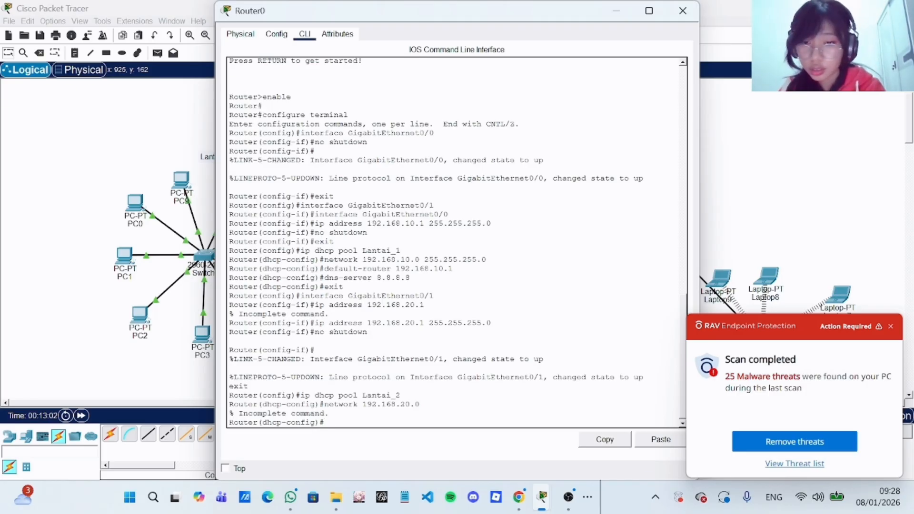
text(networ)
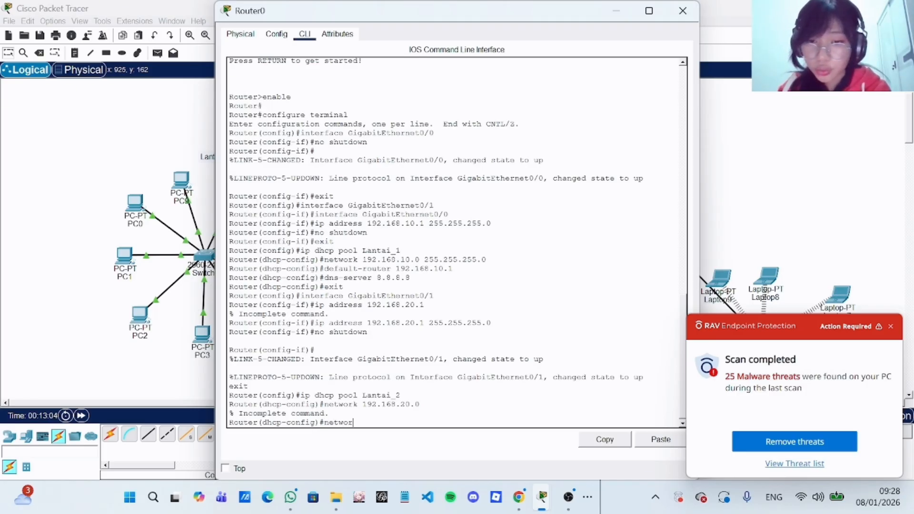
text(k 19)
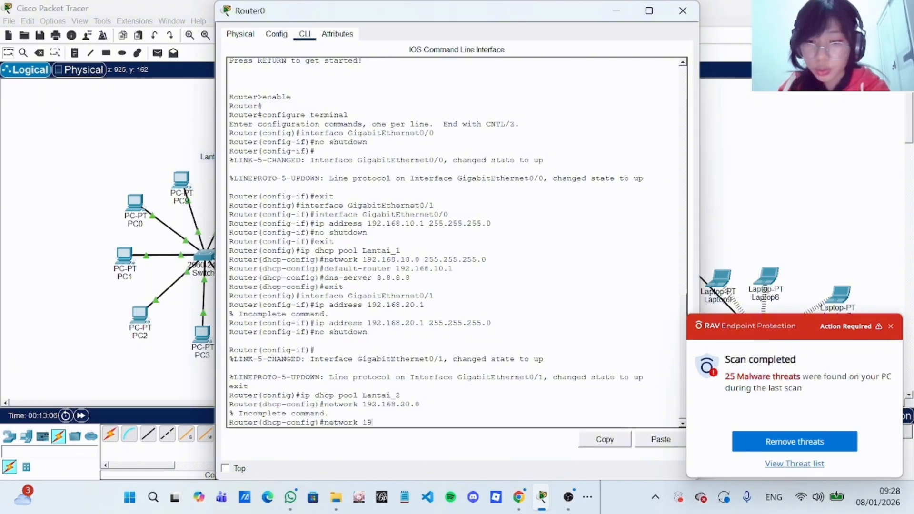
text(2.1)
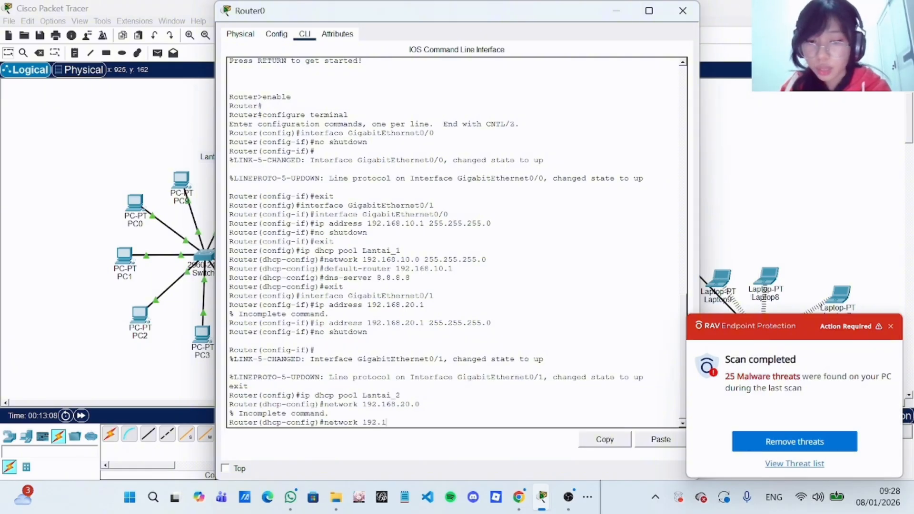
text(68)
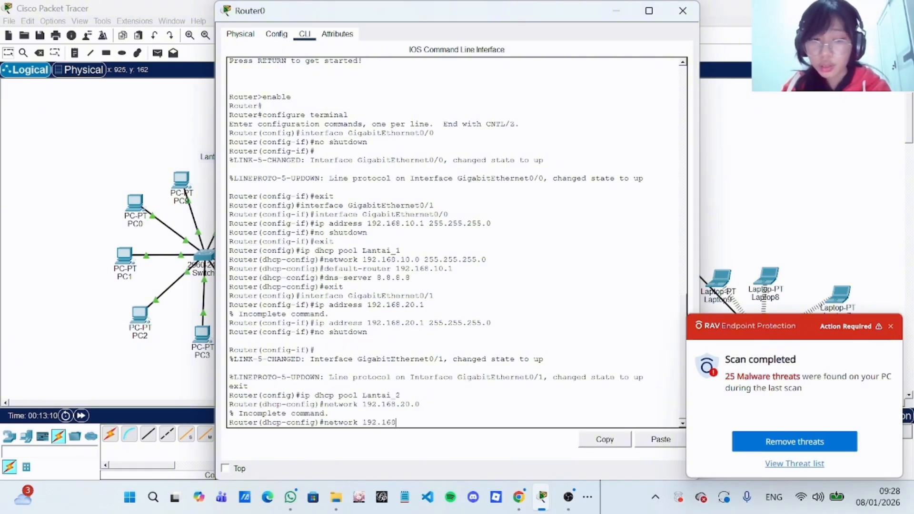
text(.20.0 255 255)
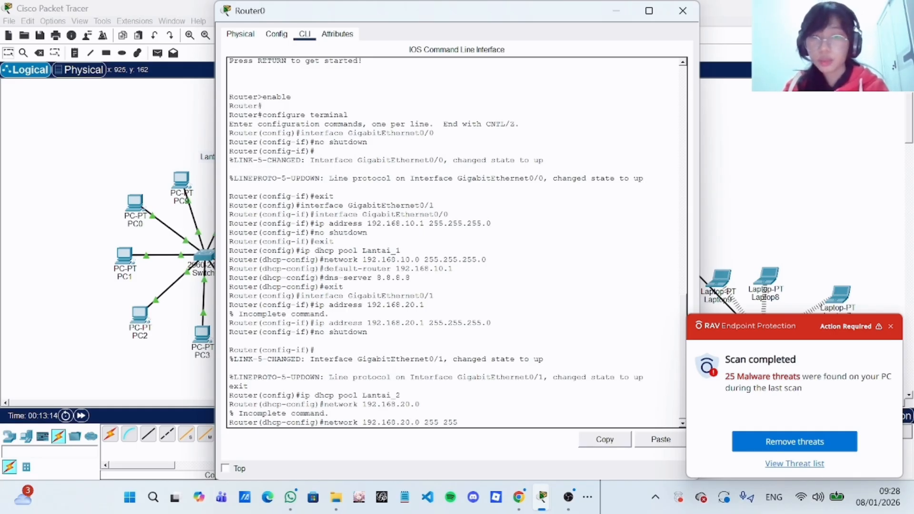
key(BackSpace)
key(BackSpace)
key(BackSpace)
key(BackSpace)
text(.)
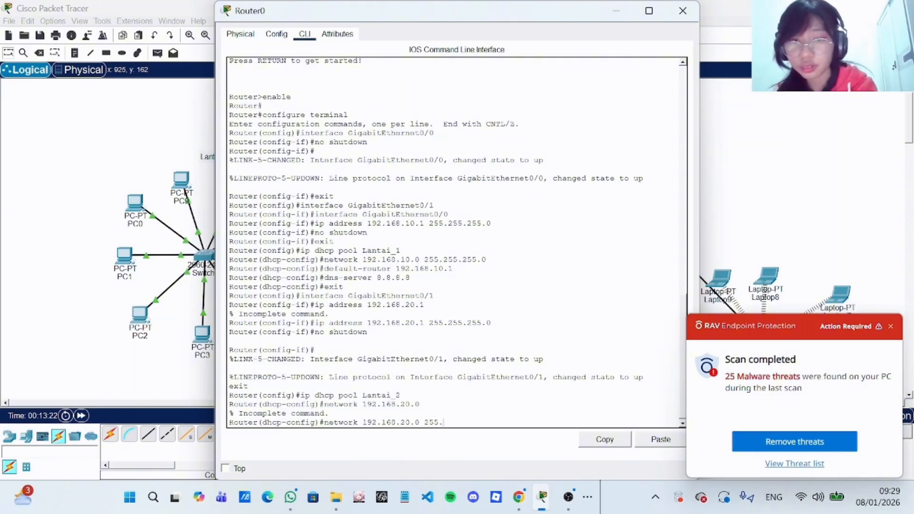
text(255)
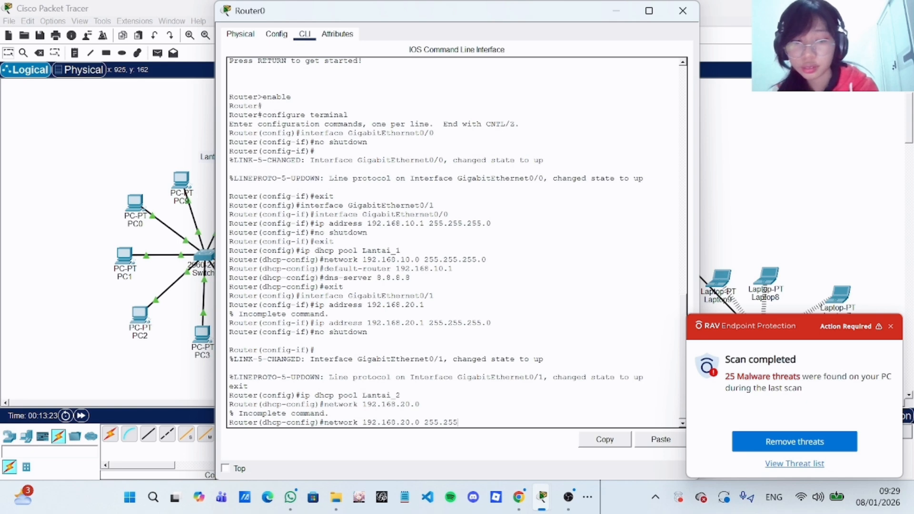
text(.255.0)
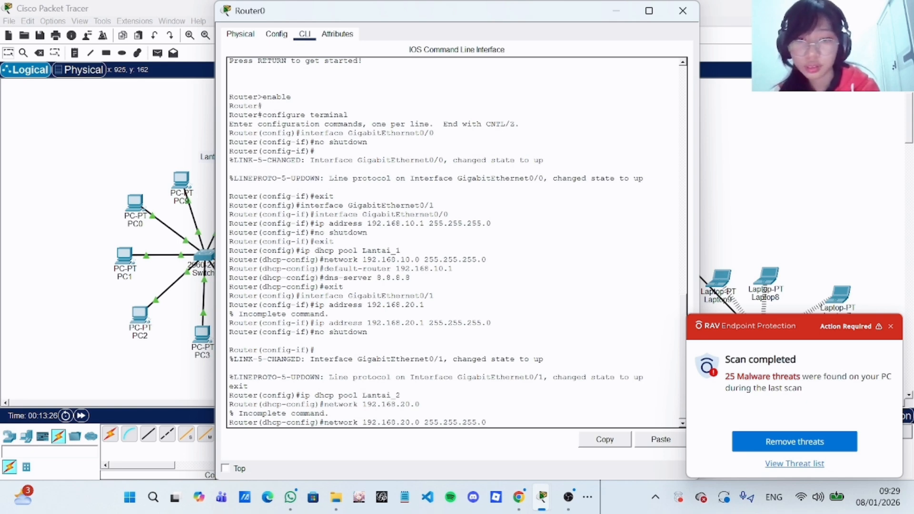
key(Return)
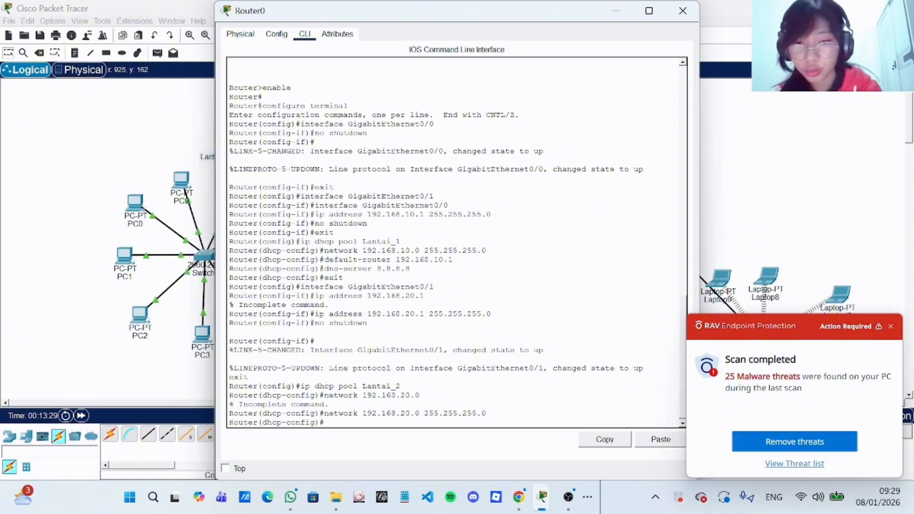
- Set the Lantai_2 DHCP pool's default router to 192.168.20.1
text(defa)
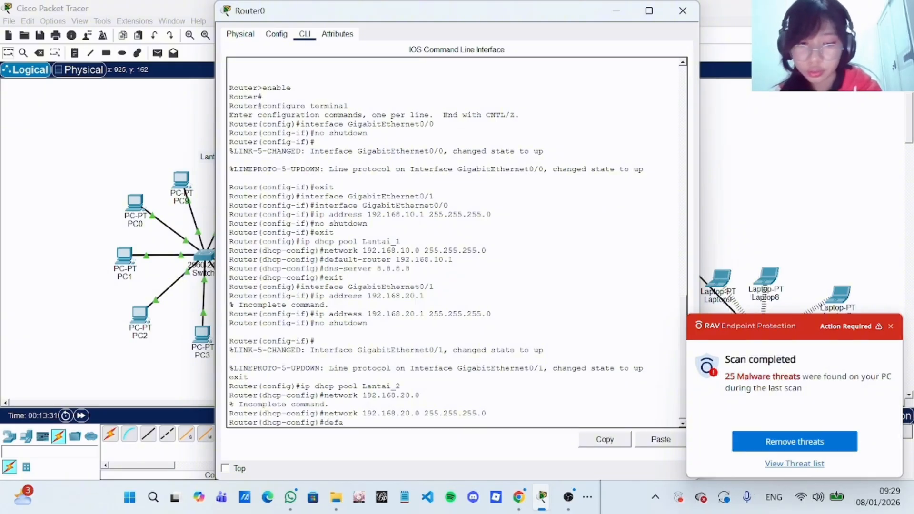
text(ult)
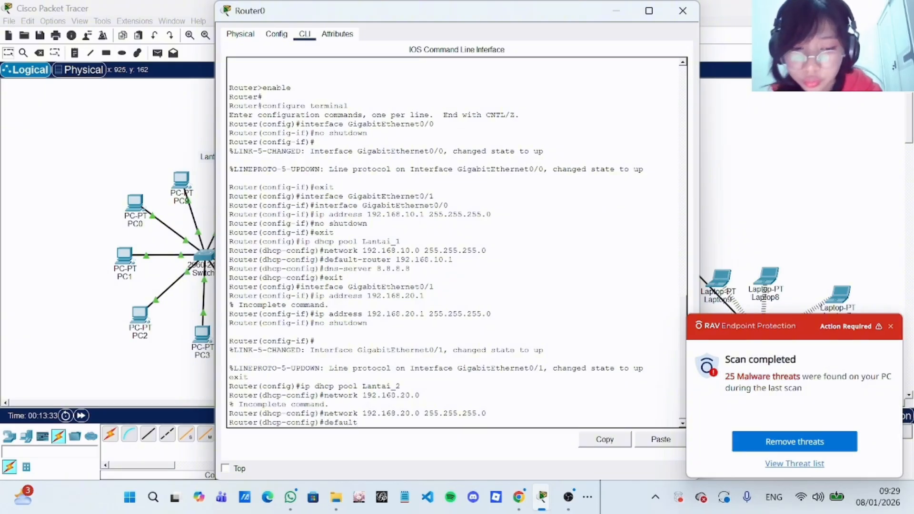
text(-rout)
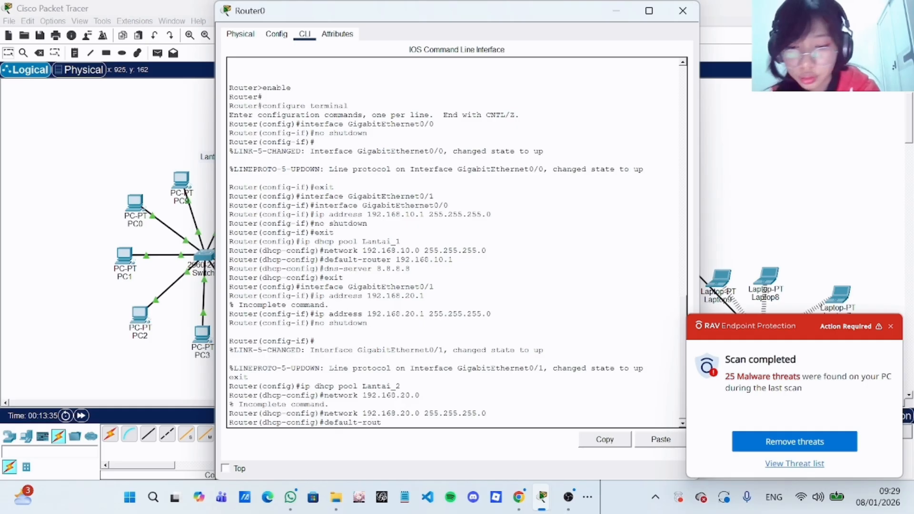
text(er 19)
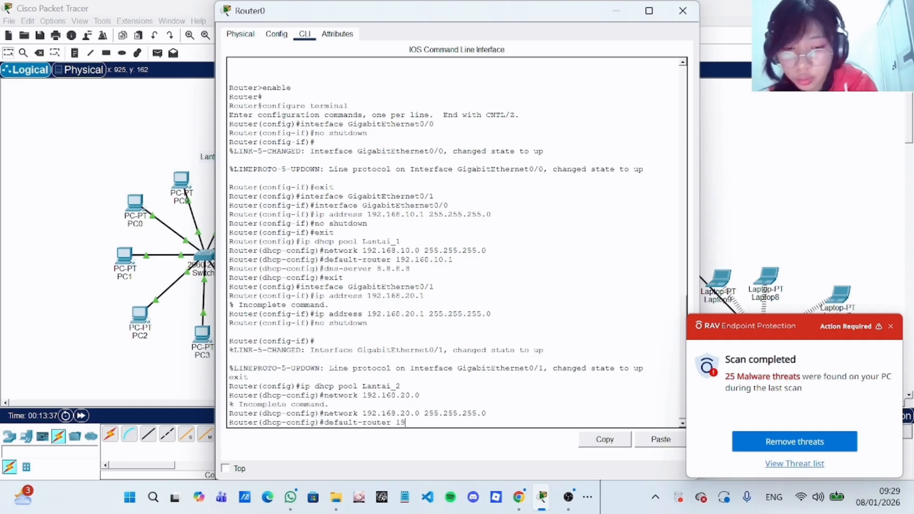
text(2.16)
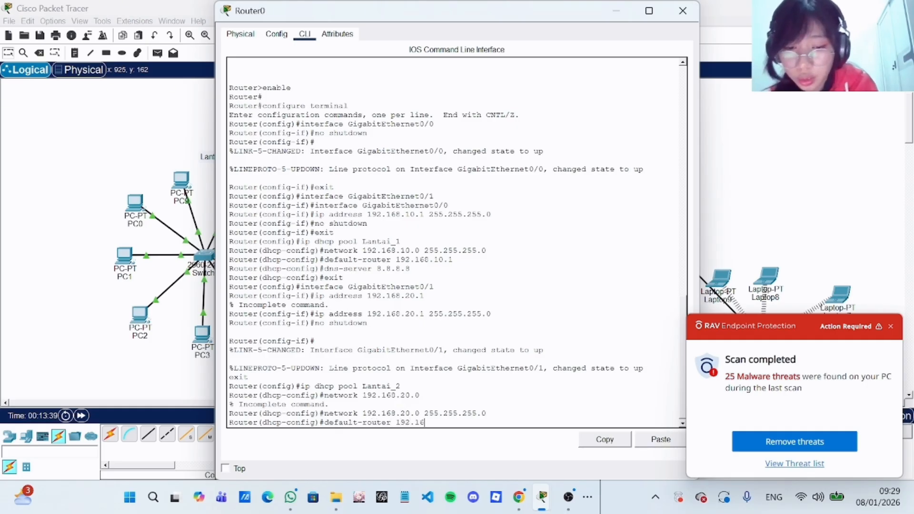
text(8.)
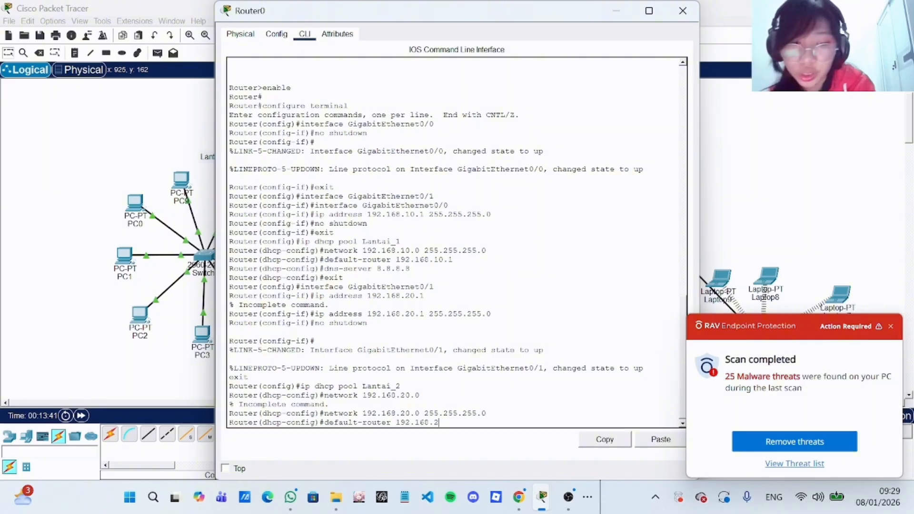
text(20.1)
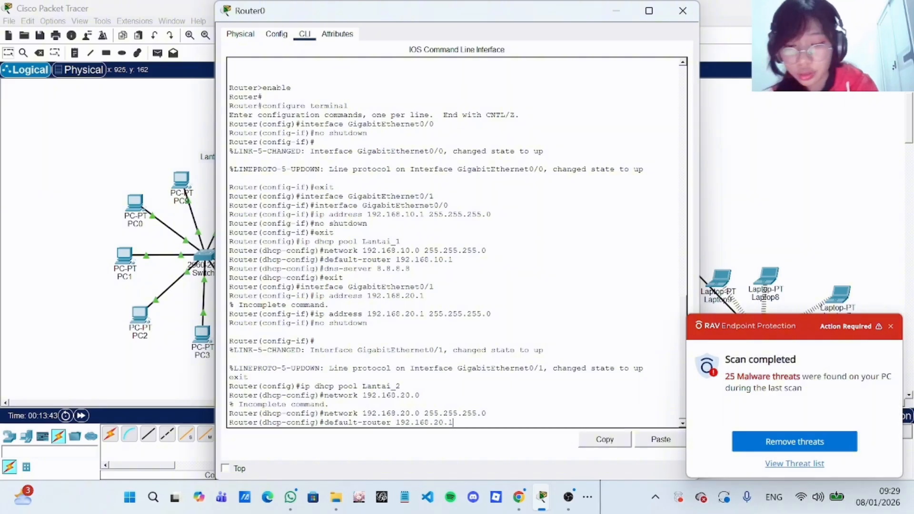
key(Return)
- Set the Lantai_2 pool's DNS server to 8.8.8.8 and exit to global configuration mode
text(dns)
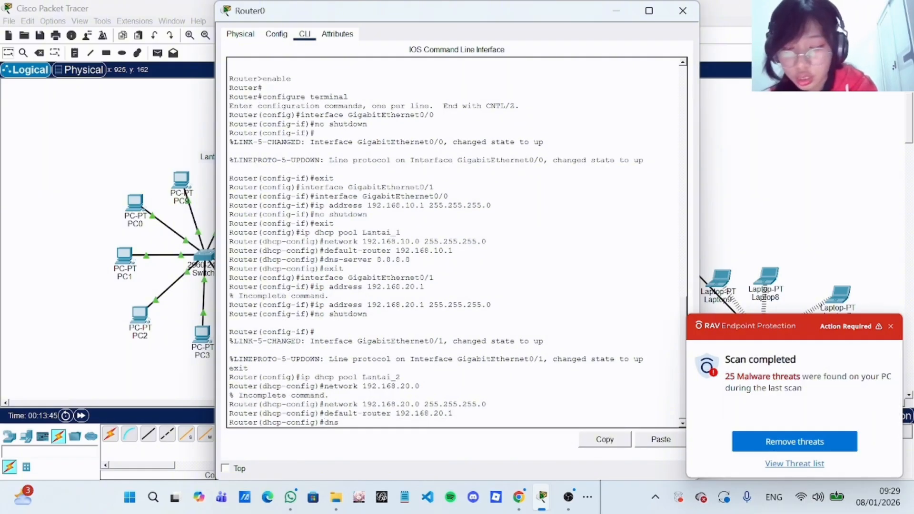
text(-server)
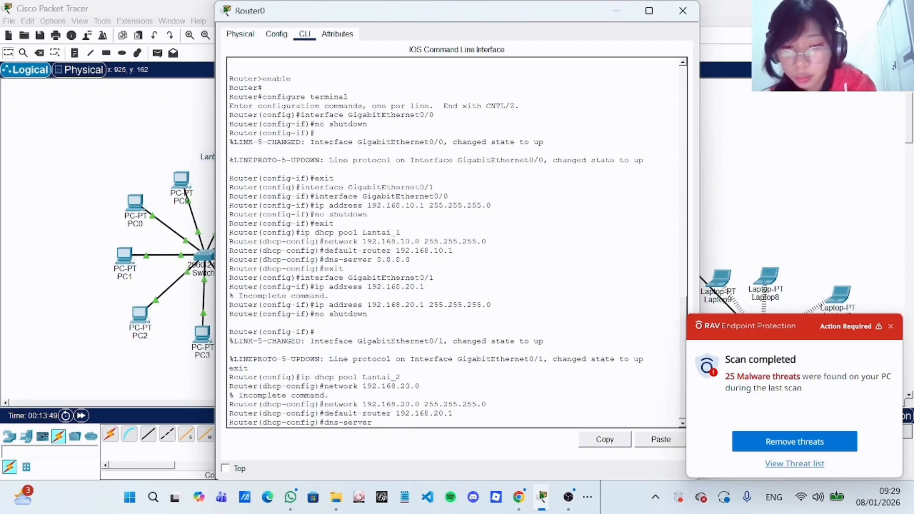
text( 8.8.)
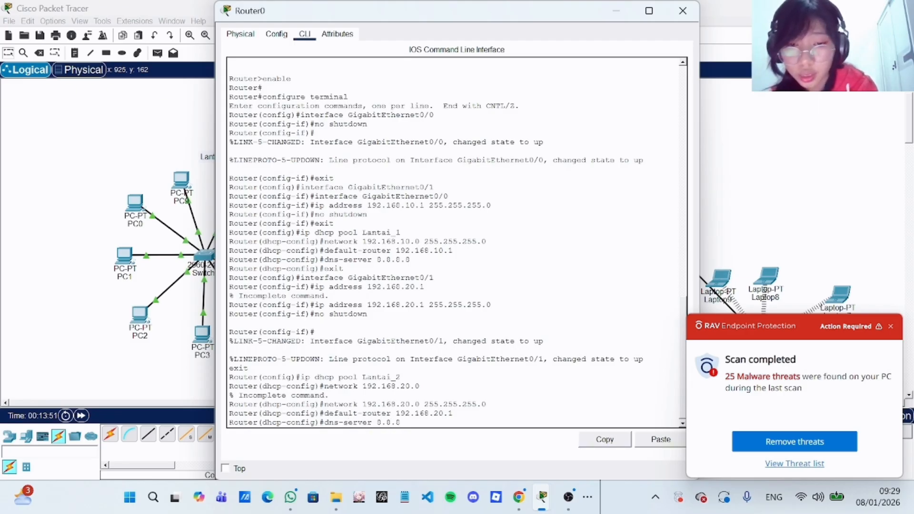
text(8.8)
key(Return)
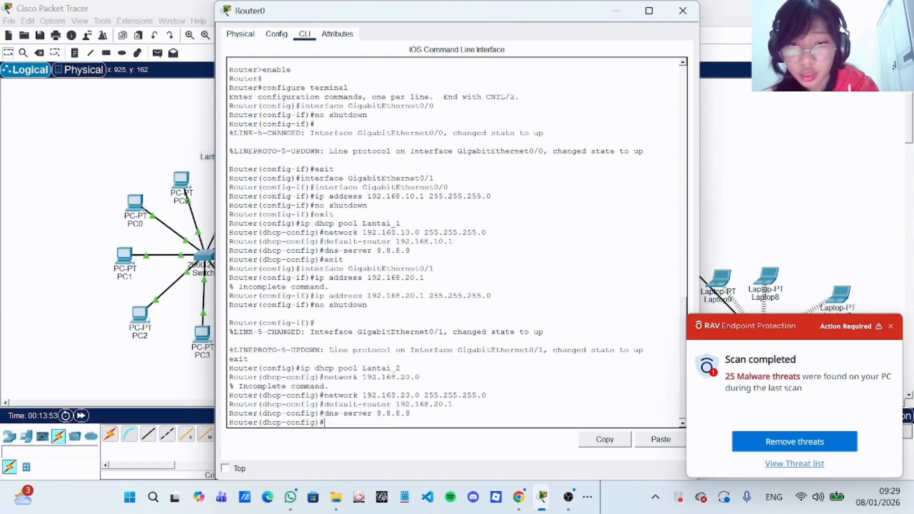
text(exit)
key(Return)
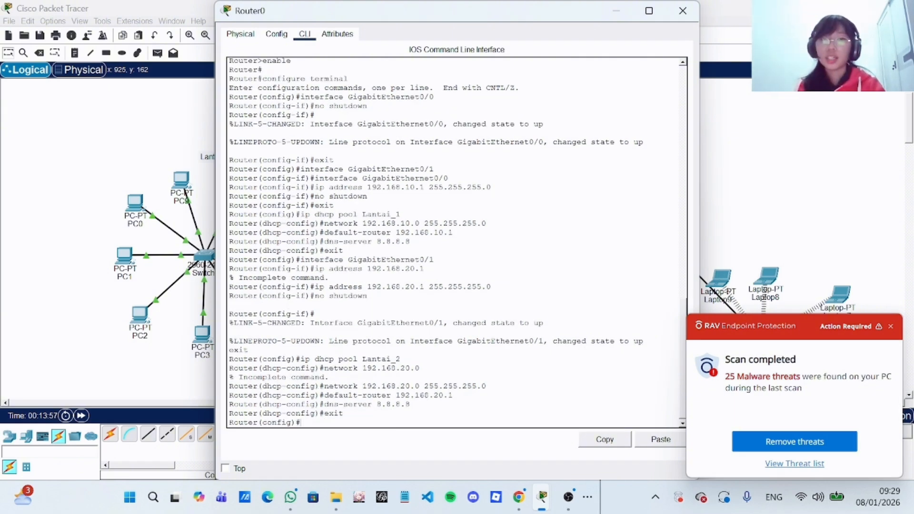
- Close Router0's window and look over the links of the Lantai_1 and Lantai_2 networks in the topology
click(682, 11)
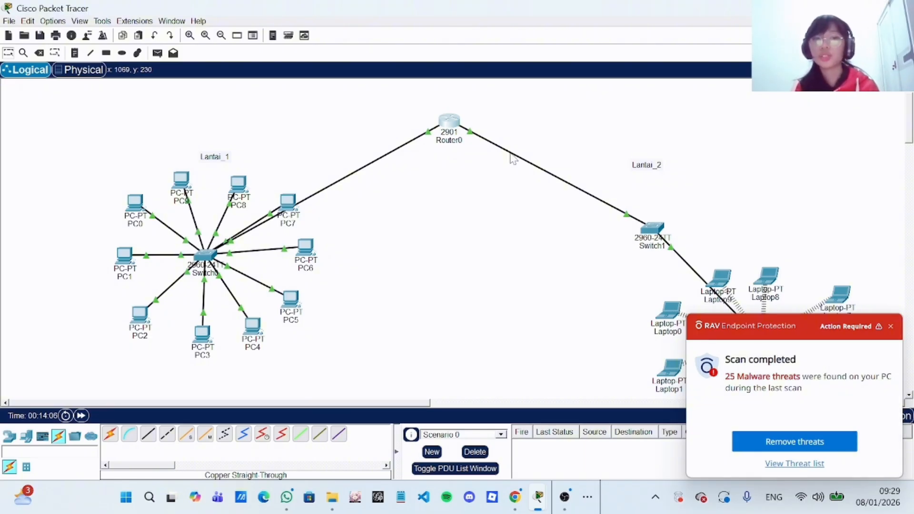
scroll(535, 276, down, 2)
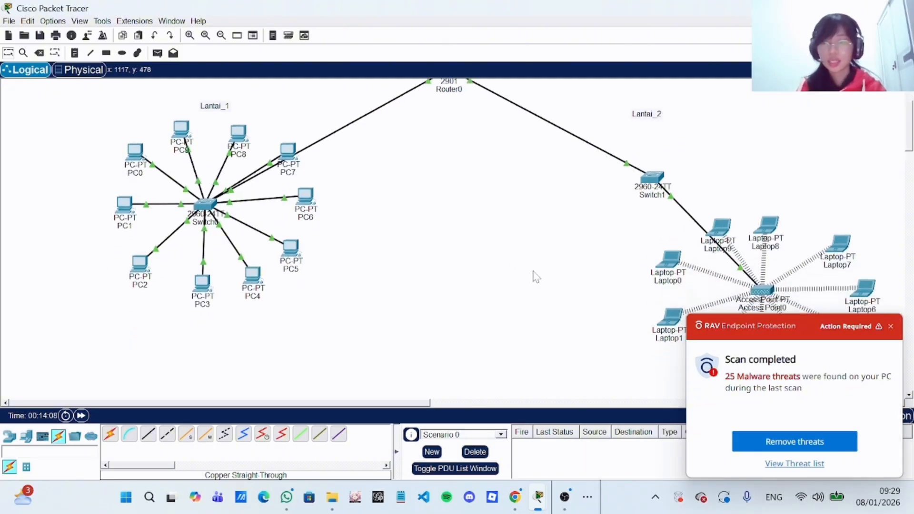
scroll(536, 276, up, 3)
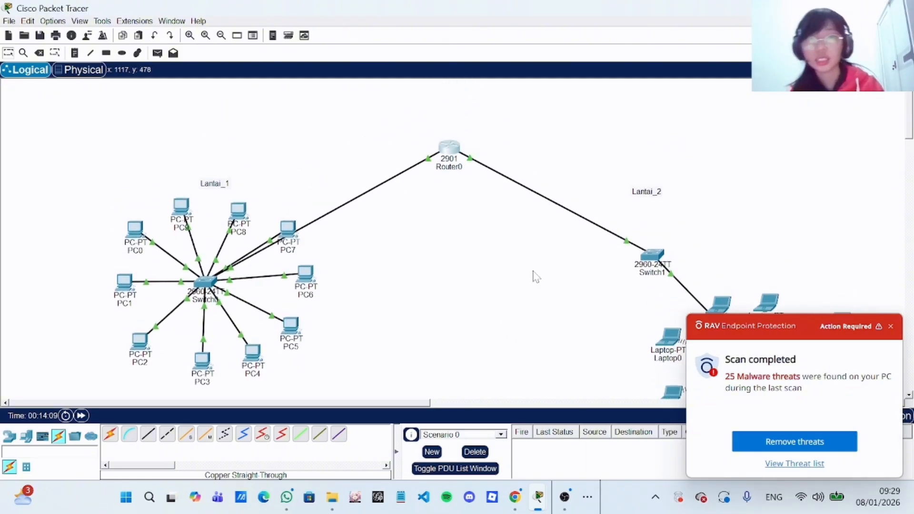
- Open Router0's GigabitEthernet0/0 configuration to check its port status and IP settings
click(453, 152)
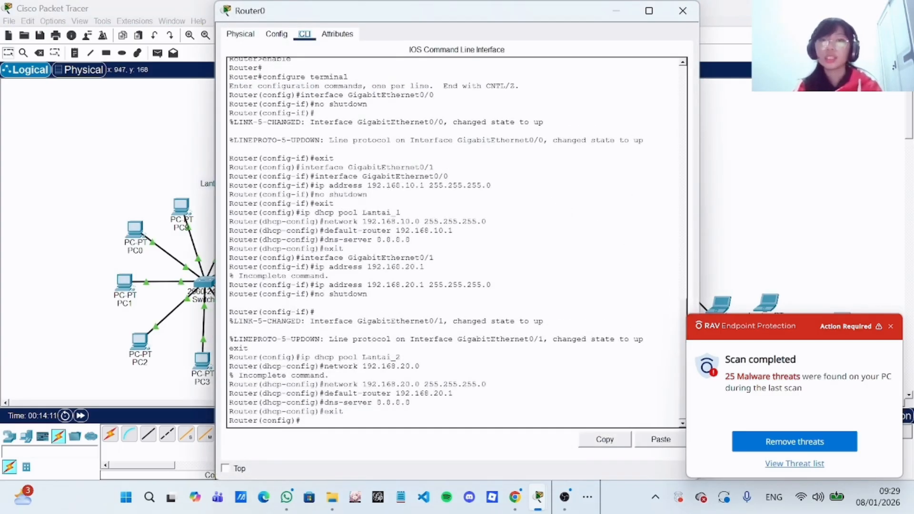
click(276, 34)
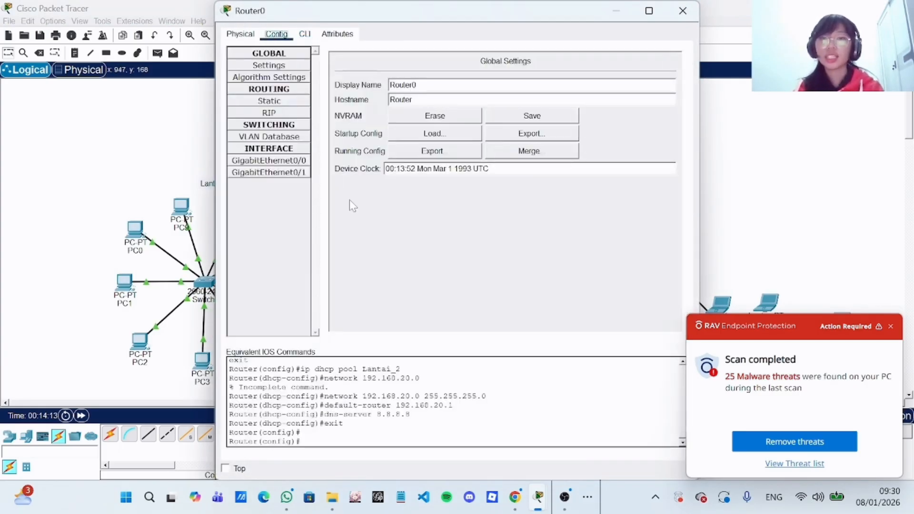
click(294, 162)
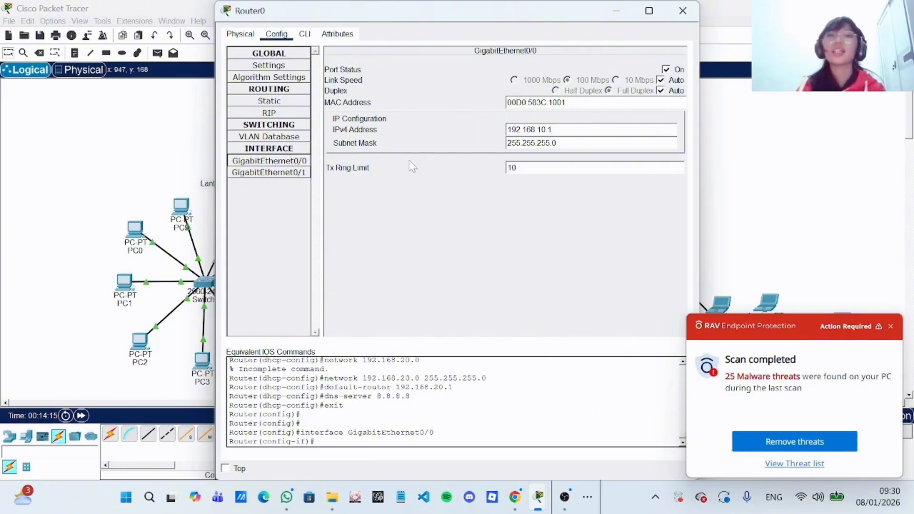
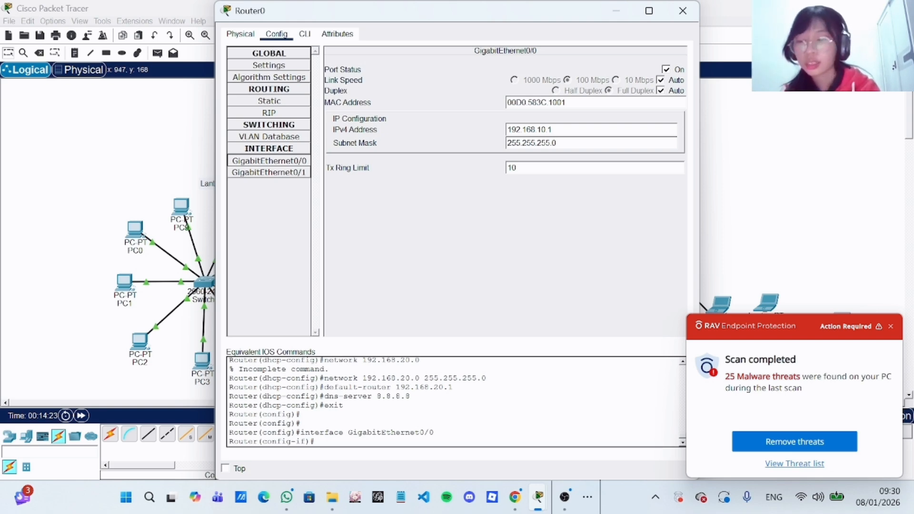
- Close Router0's configuration window and dismiss the antivirus scan notification covering the Lantai_2 network
click(684, 11)
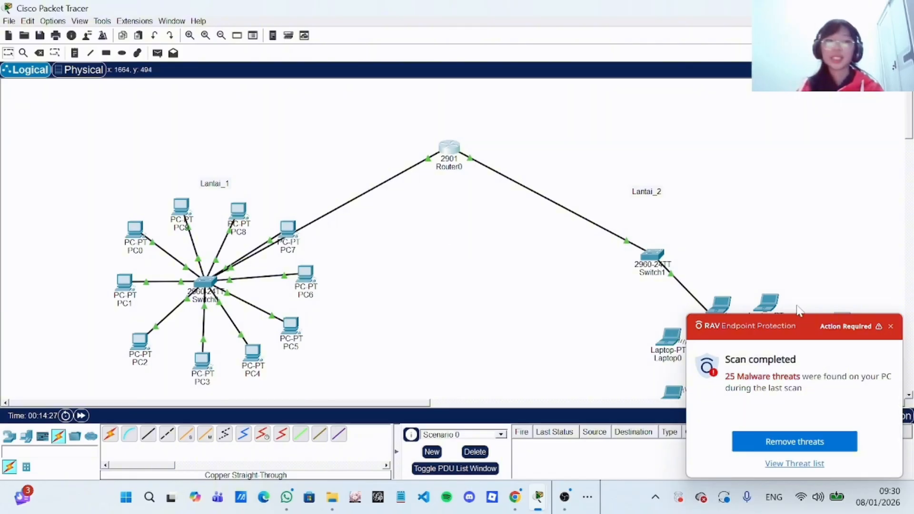
click(888, 327)
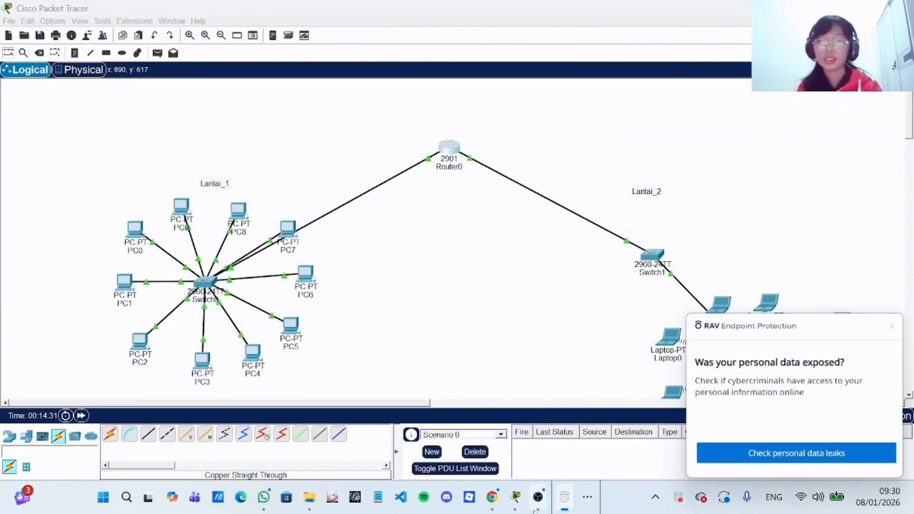
mouse_move(557, 497)
mouse_move(551, 433)
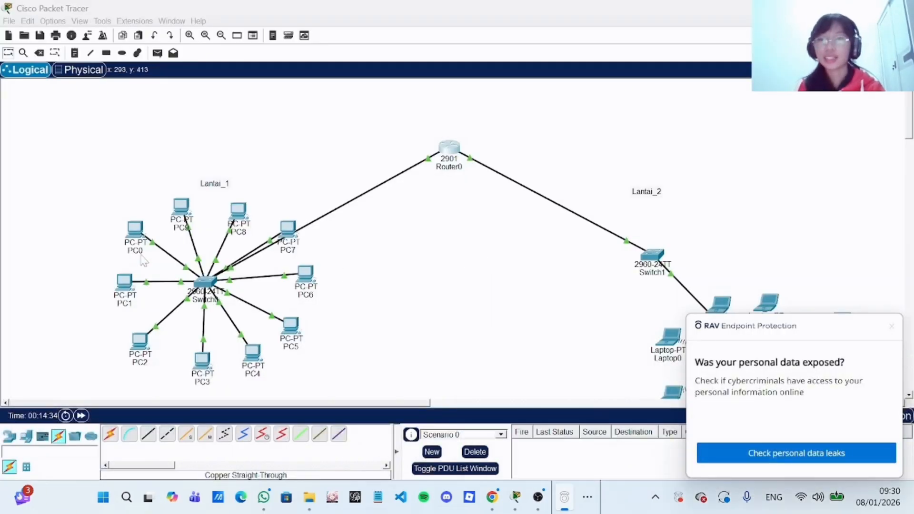
- Set PC0's IPv4 configuration to DHCP and its IPv6 configuration to Automatic, and close its window
click(140, 228)
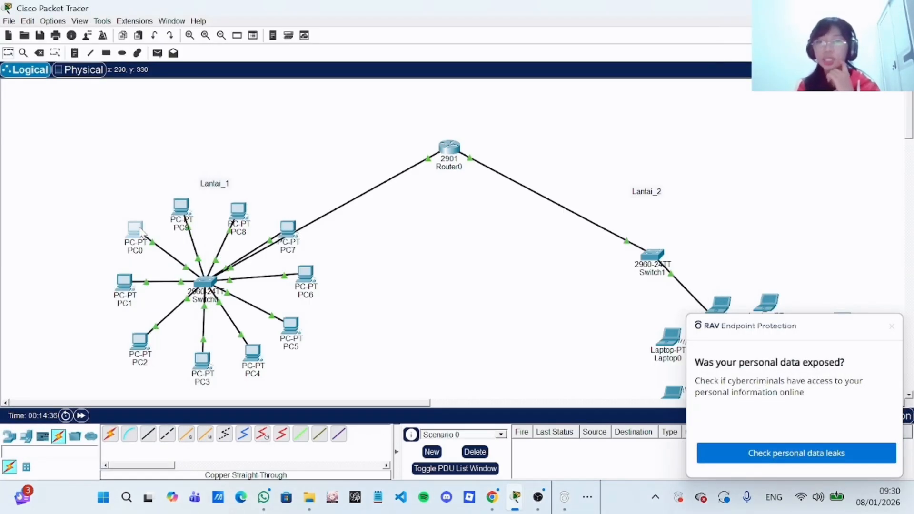
click(141, 232)
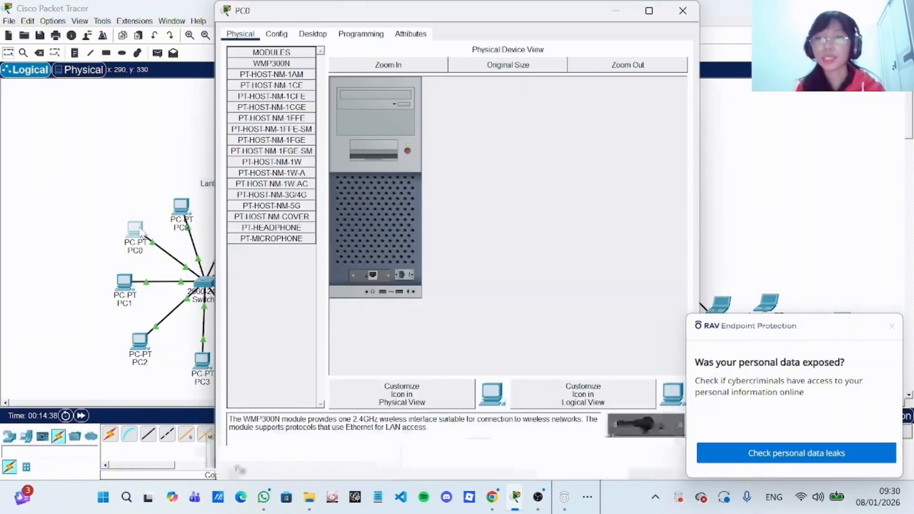
click(316, 39)
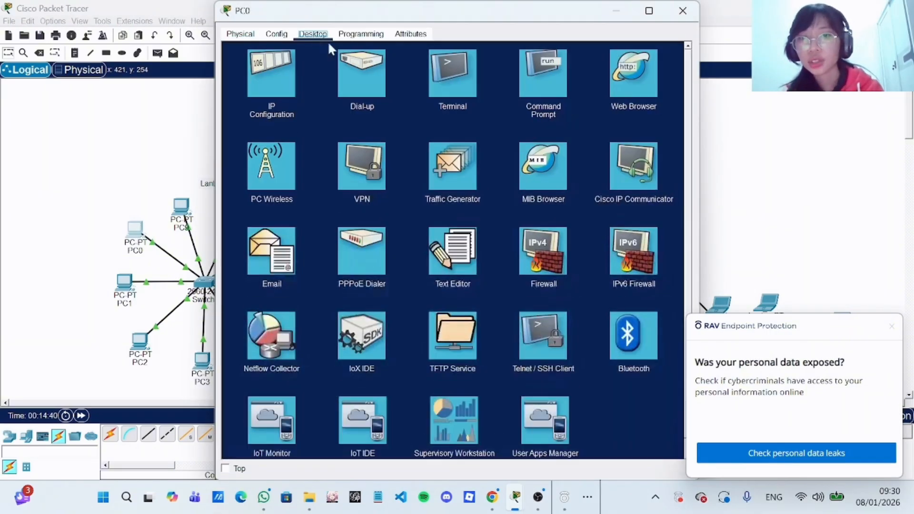
click(288, 74)
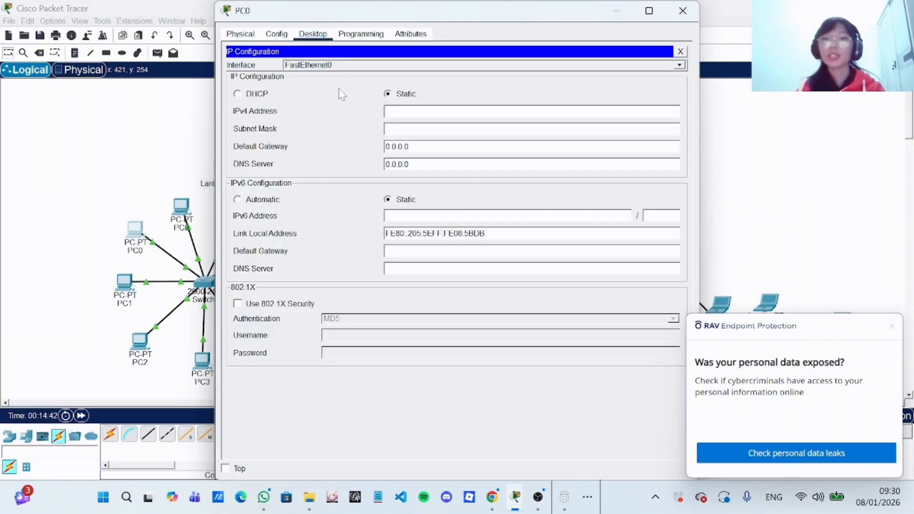
click(238, 95)
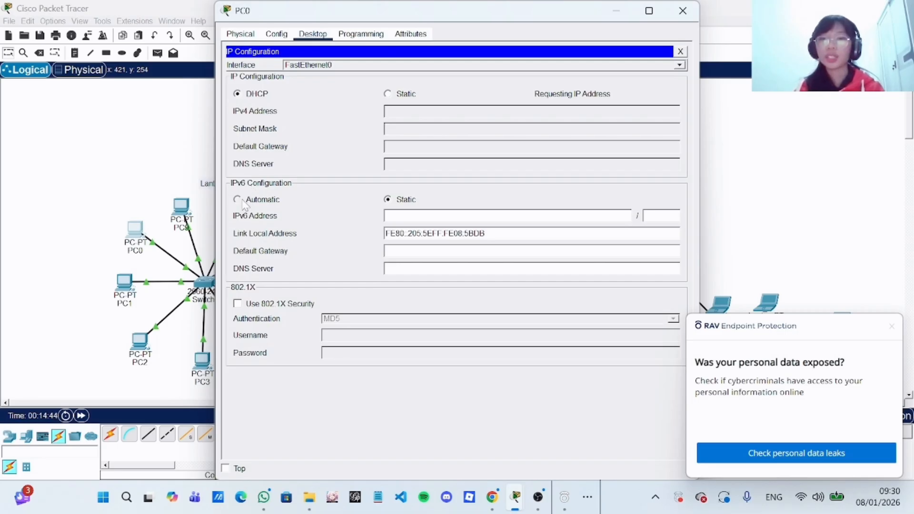
click(241, 200)
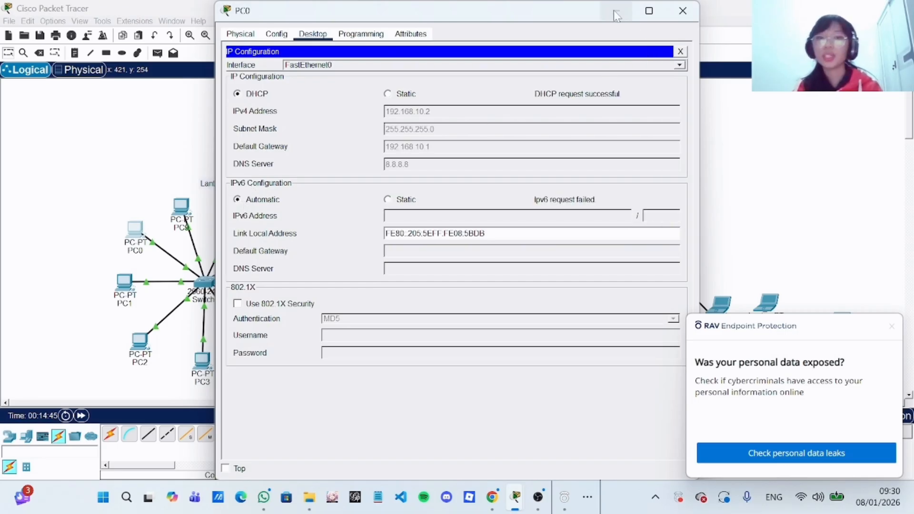
click(683, 10)
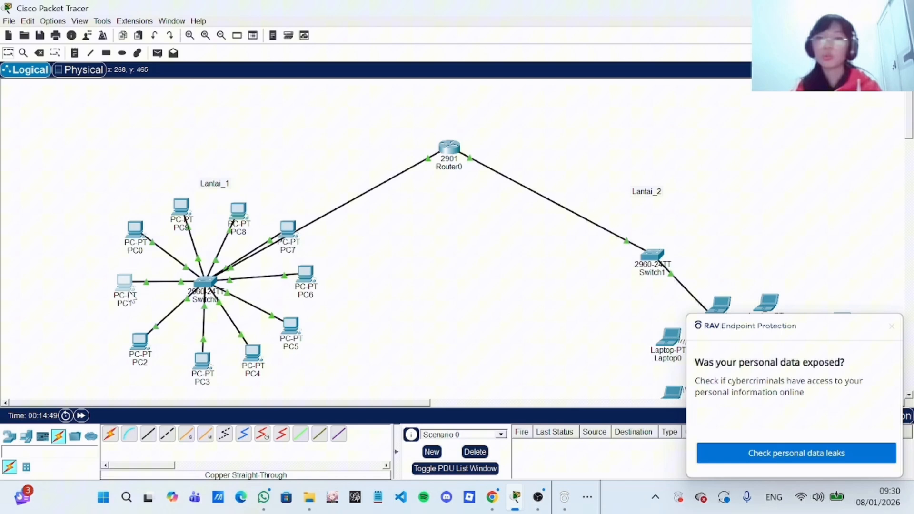
- Set PC1's IPv4 configuration to DHCP and its IPv6 configuration to Automatic, and close its window
click(129, 297)
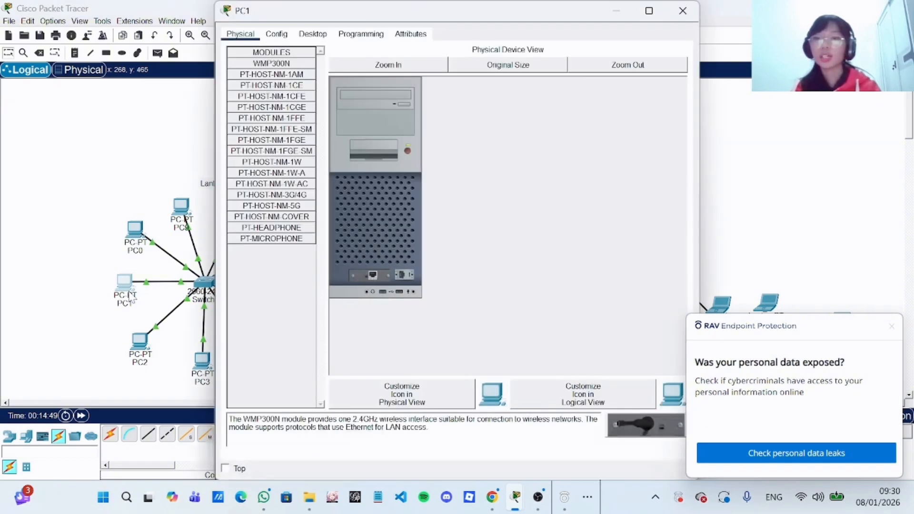
click(315, 34)
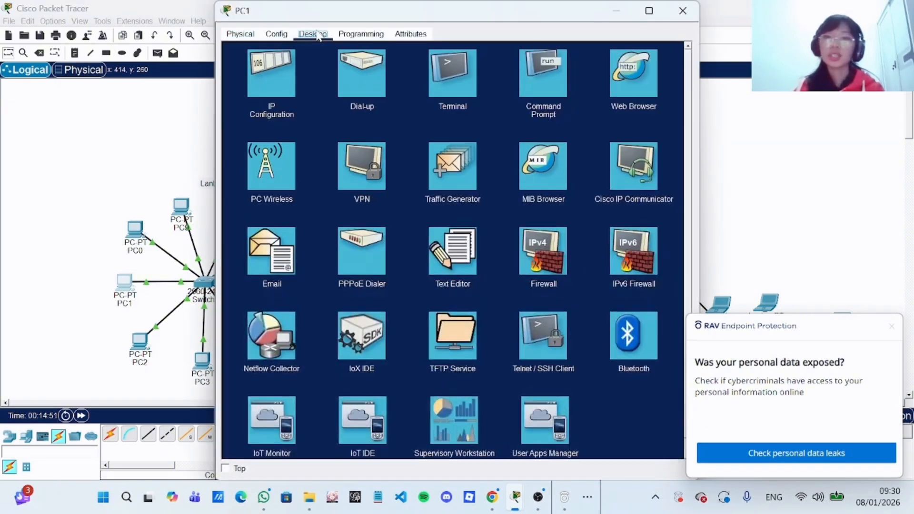
click(277, 82)
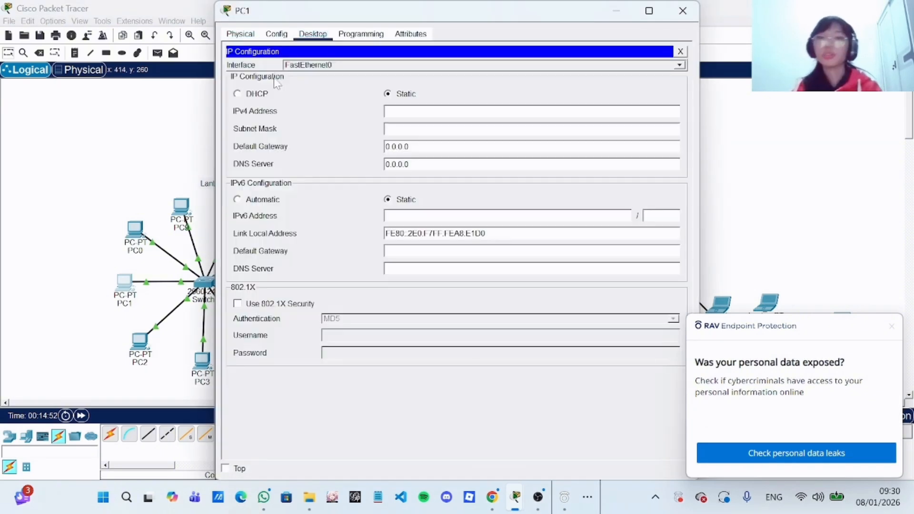
click(238, 94)
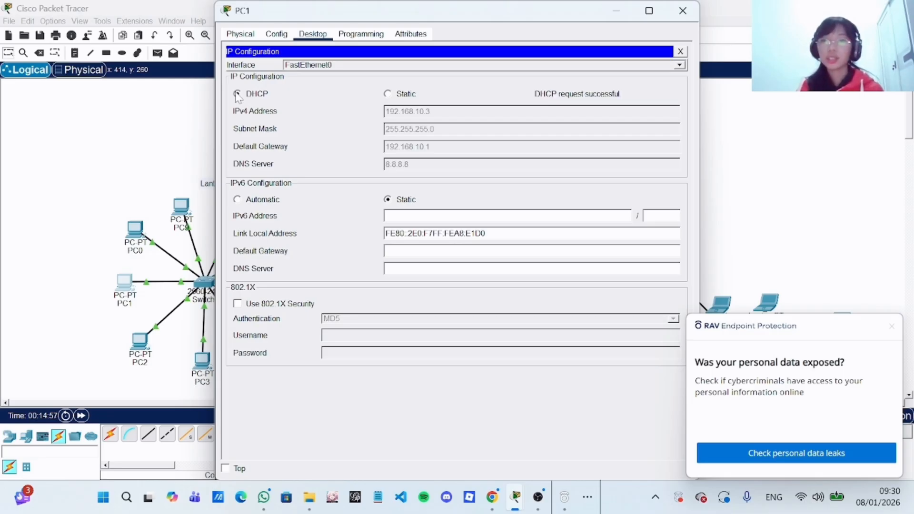
click(238, 201)
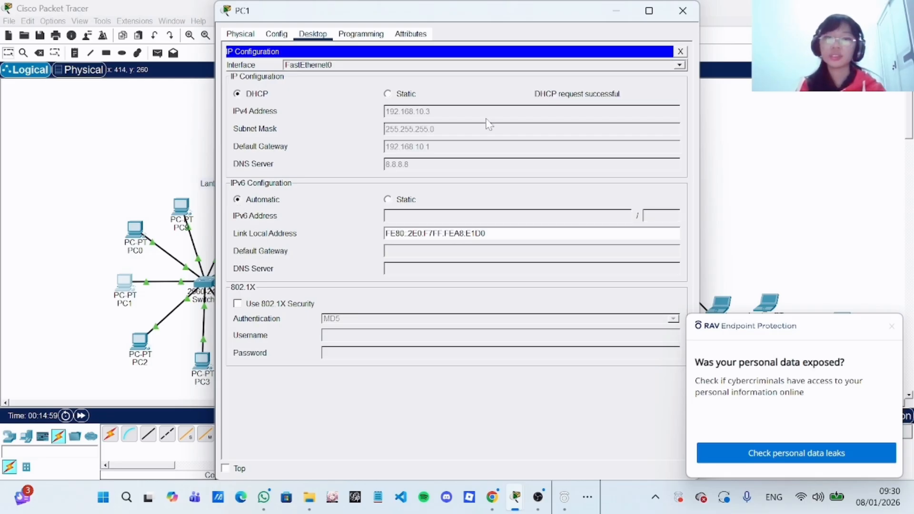
mouse_move(667, 16)
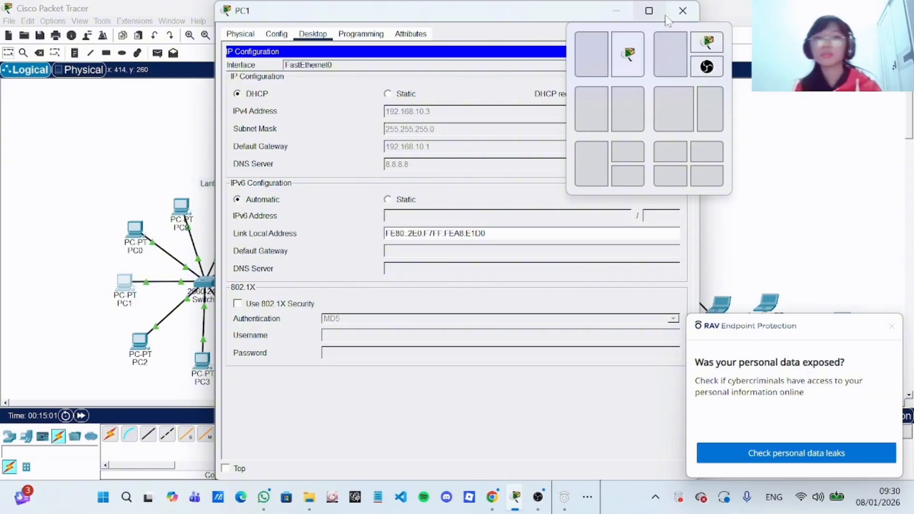
click(683, 10)
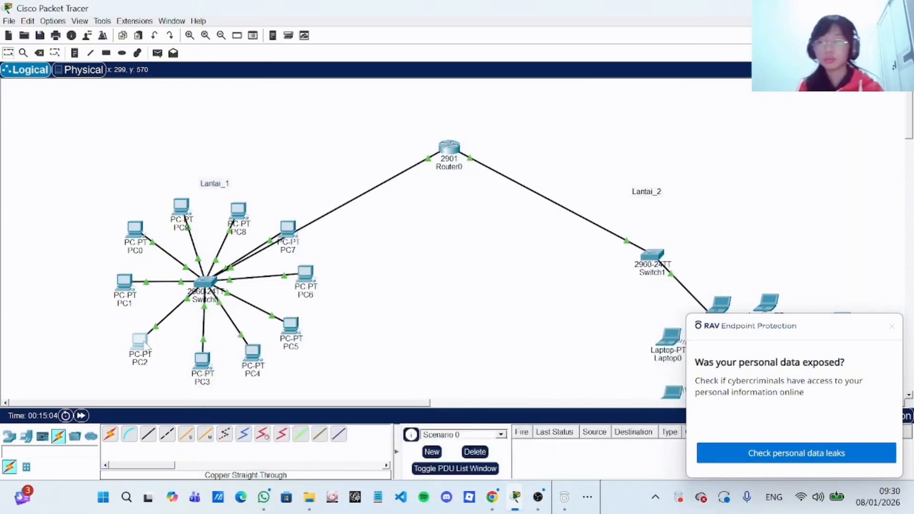
- Set PC2's IPv6 configuration to Automatic and its IPv4 configuration to DHCP, request the IPv6 address again, and close its window
click(144, 344)
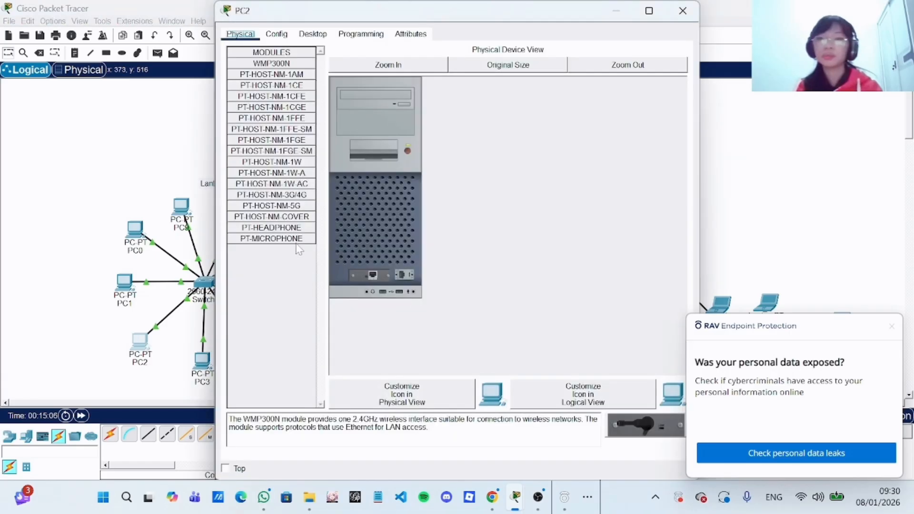
click(313, 34)
click(283, 87)
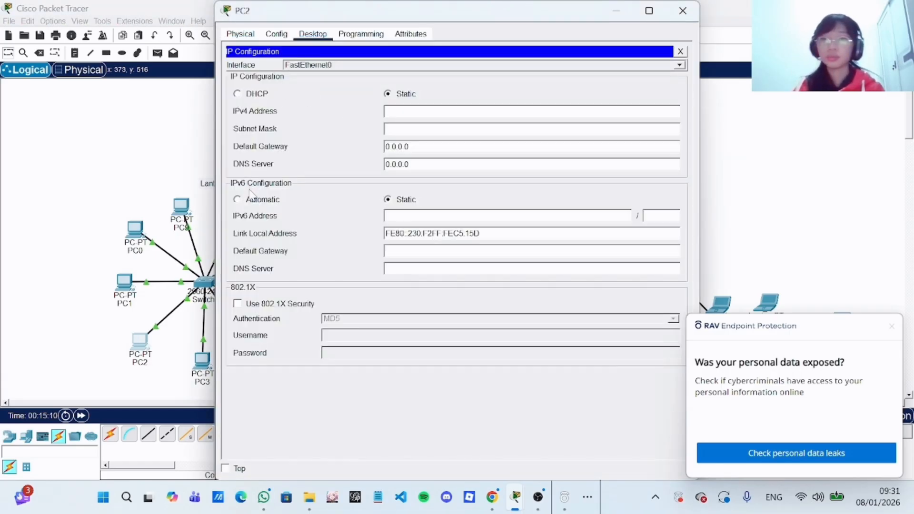
click(237, 200)
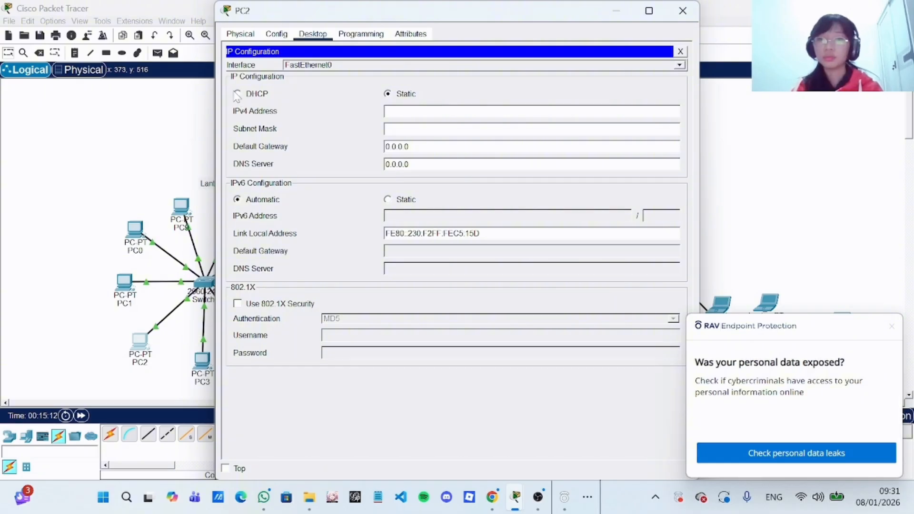
click(237, 94)
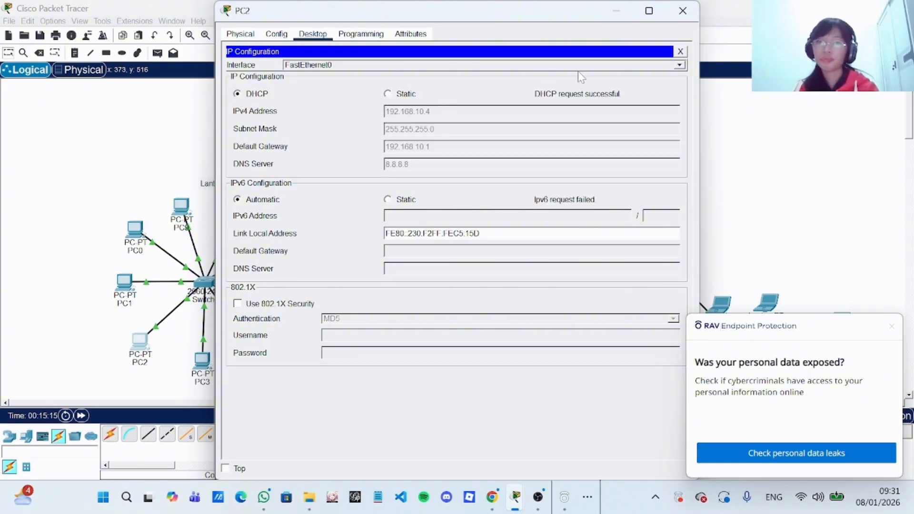
click(388, 201)
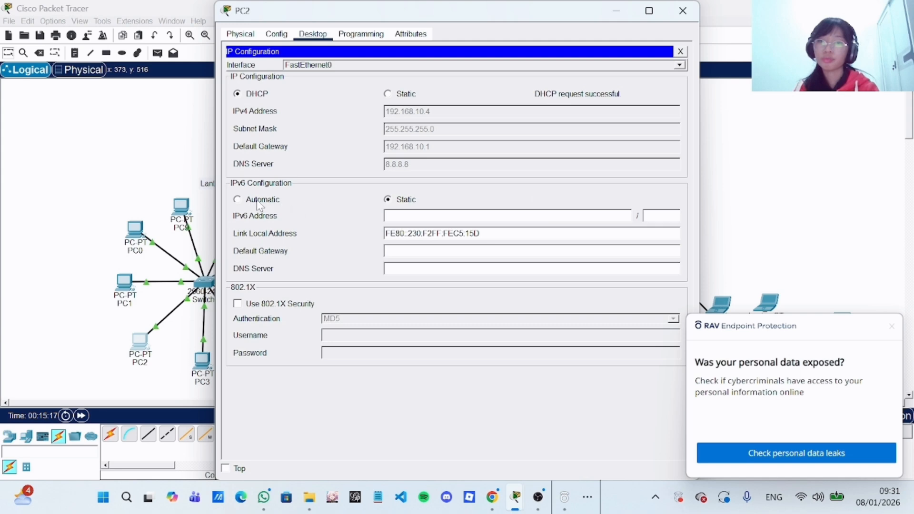
click(237, 200)
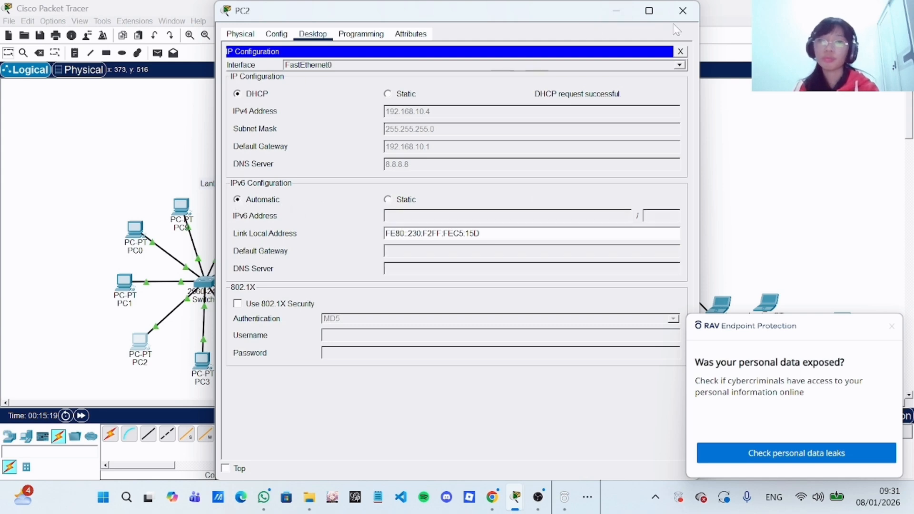
click(683, 10)
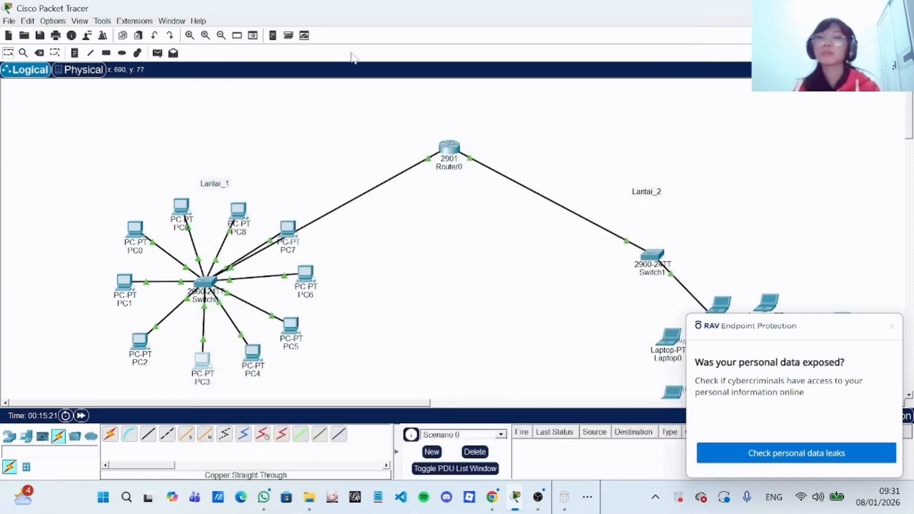
- Set PC3's IPv4 configuration to DHCP and its IPv6 configuration to Automatic, and close its window
click(205, 365)
click(304, 36)
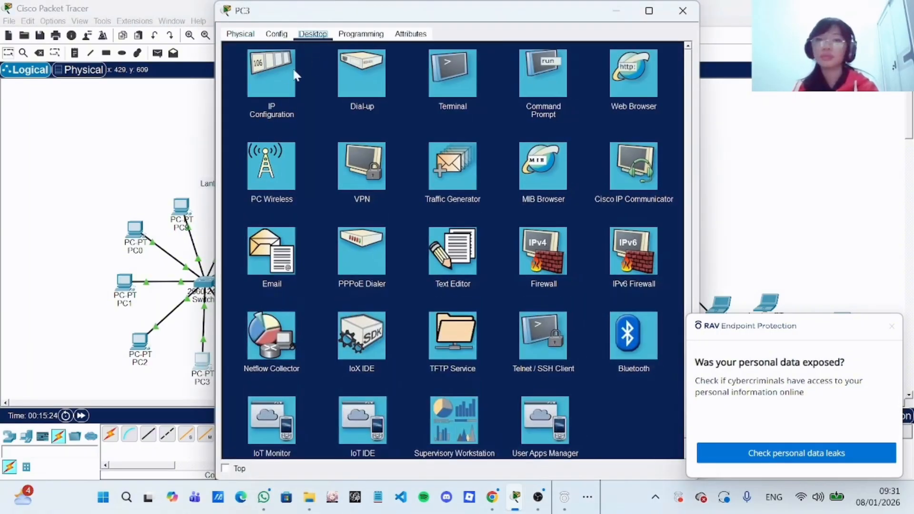
click(283, 73)
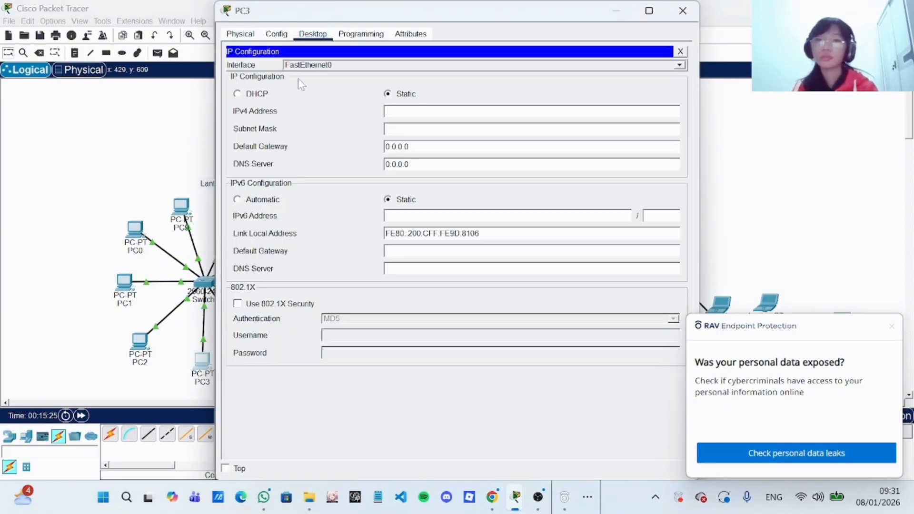
click(237, 94)
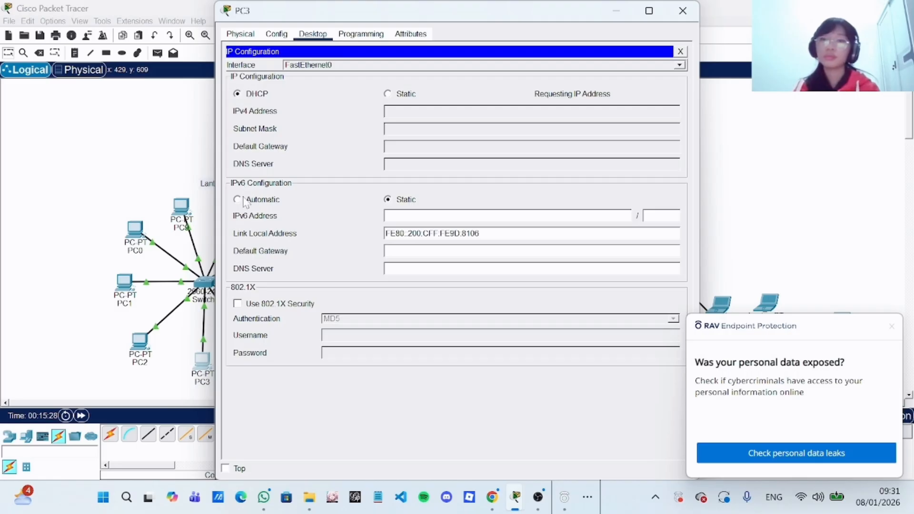
click(238, 200)
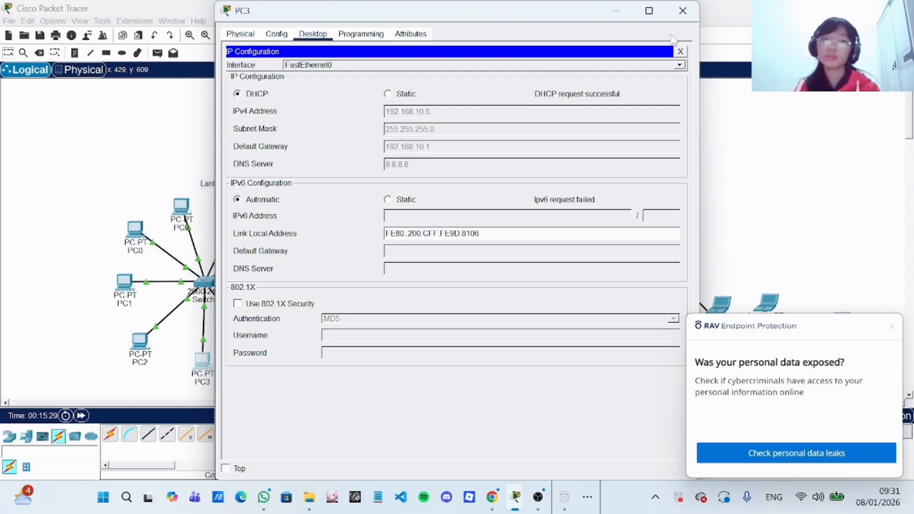
click(683, 11)
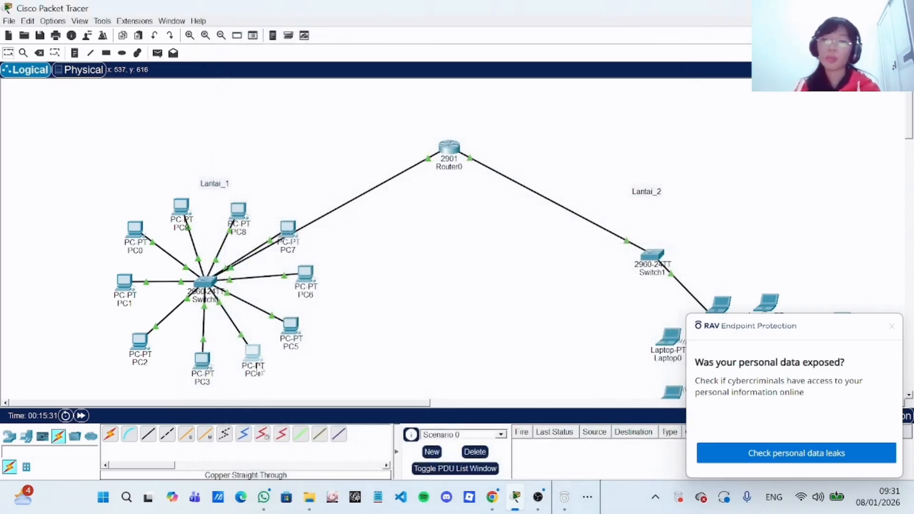
- Set PC4's IPv4 configuration to DHCP and its IPv6 configuration to Automatic, and close its window
click(259, 371)
click(313, 34)
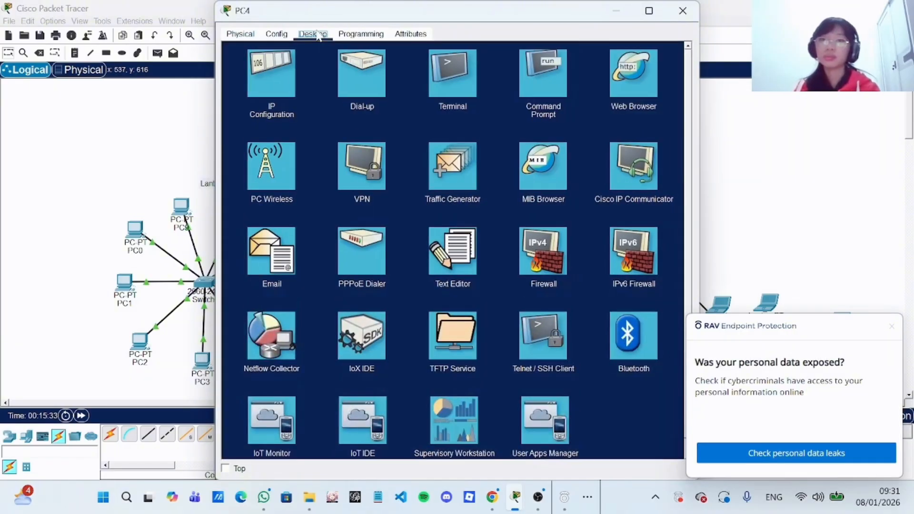
click(261, 70)
click(237, 94)
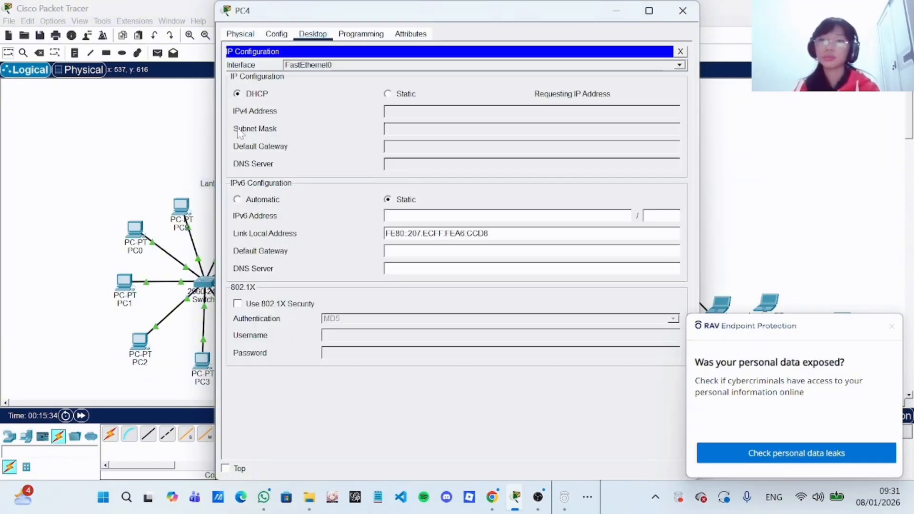
click(237, 200)
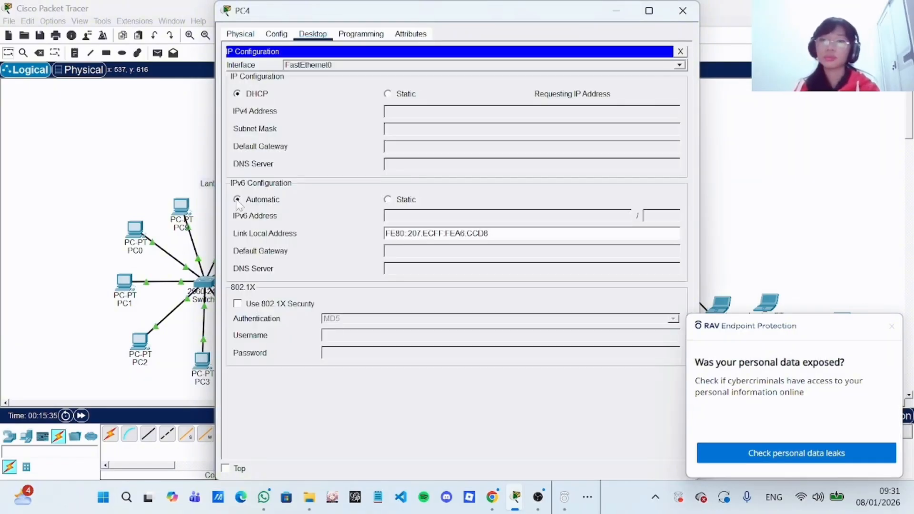
click(683, 10)
- Set PC5's IPv4 configuration to DHCP and its IPv6 configuration to Automatic, and close its window
click(300, 328)
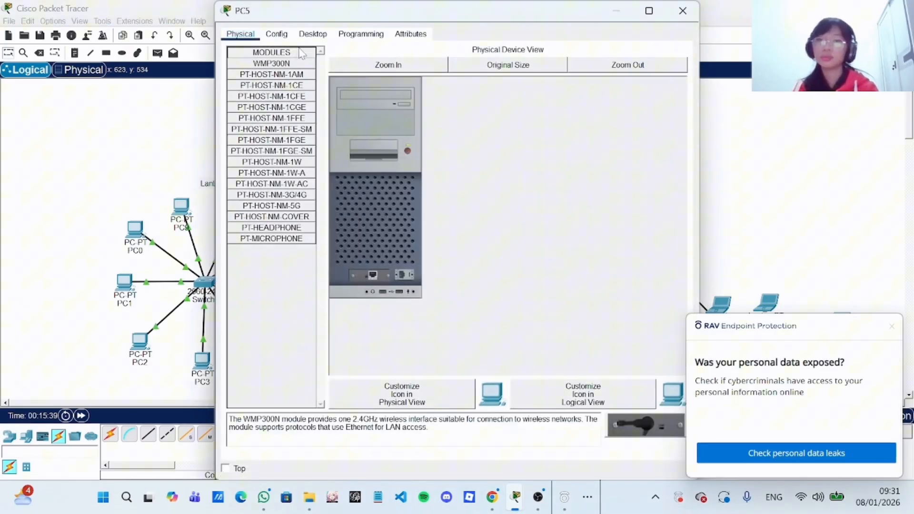
click(313, 34)
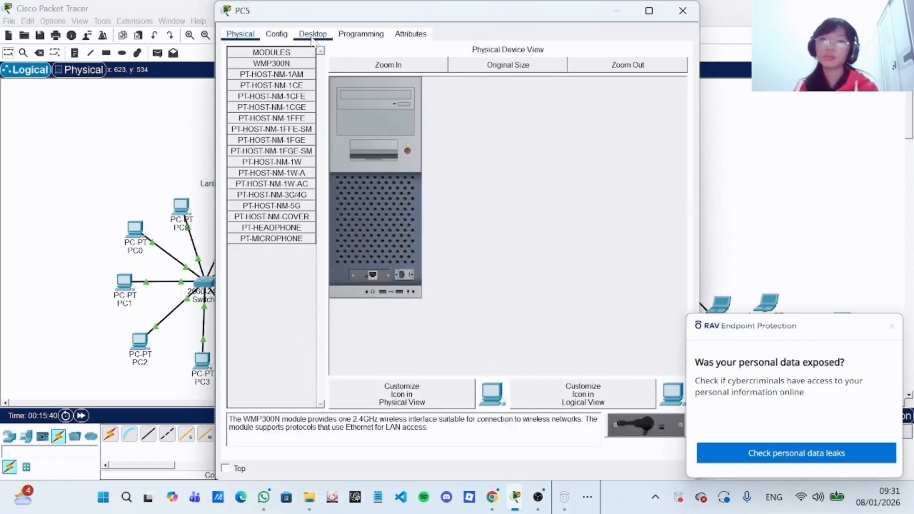
click(287, 64)
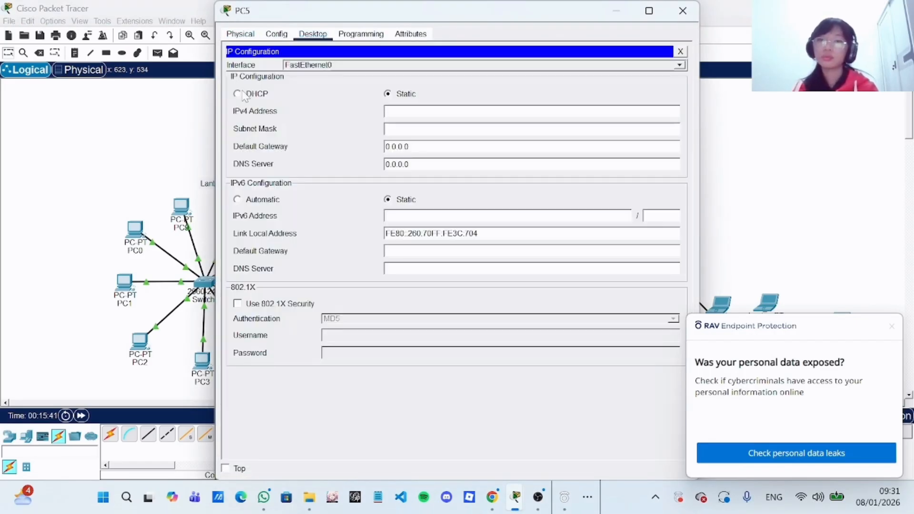
click(243, 95)
click(237, 200)
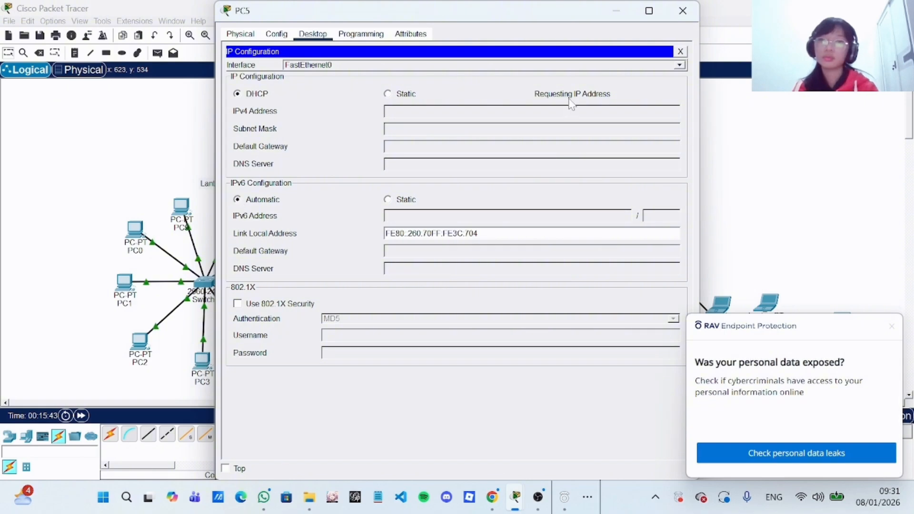
click(682, 11)
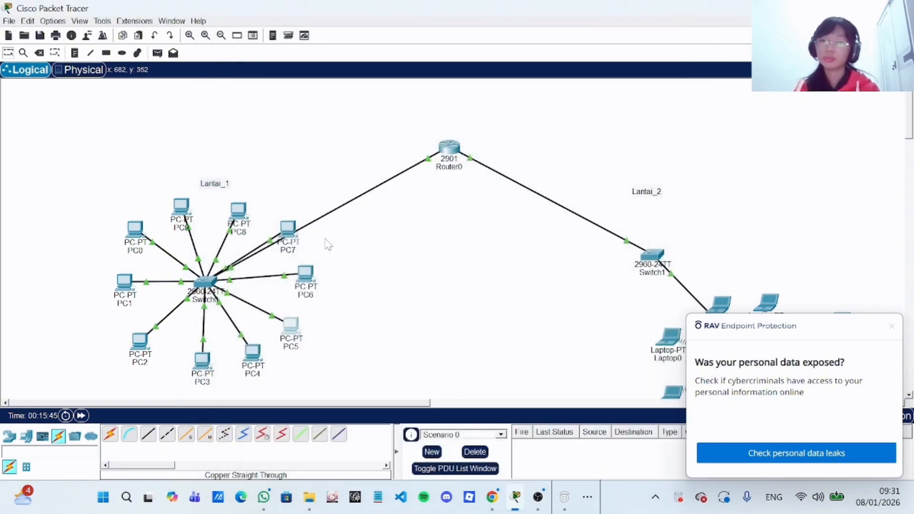
- Set PC6's IPv4 configuration to DHCP and its IPv6 configuration to Automatic, and close its window
click(313, 272)
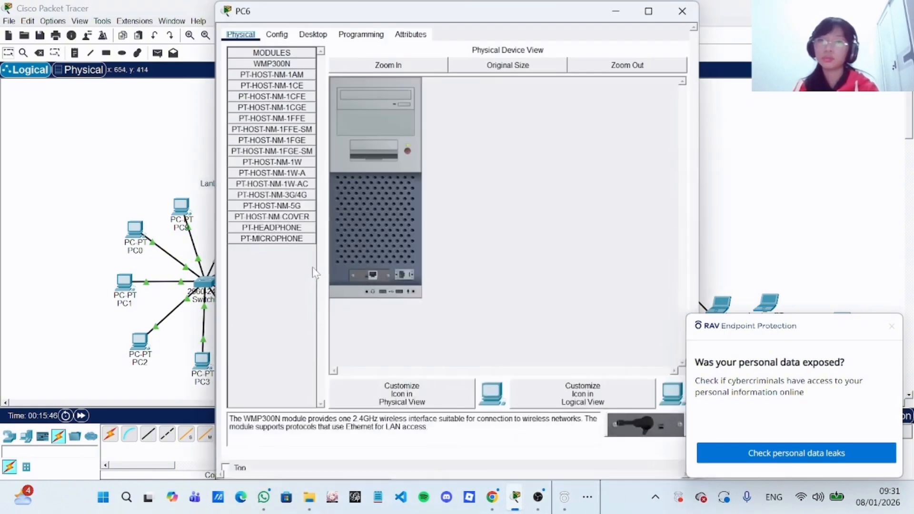
click(345, 38)
click(313, 35)
click(277, 79)
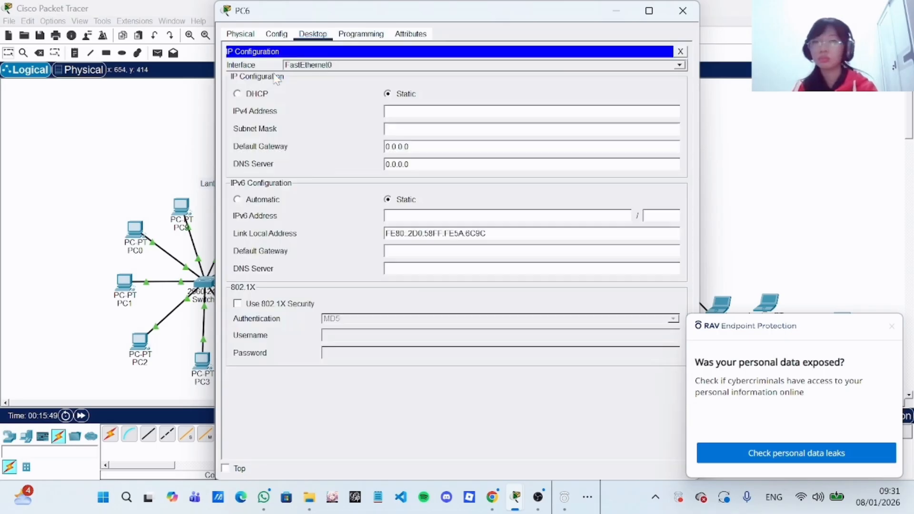
click(238, 95)
click(238, 200)
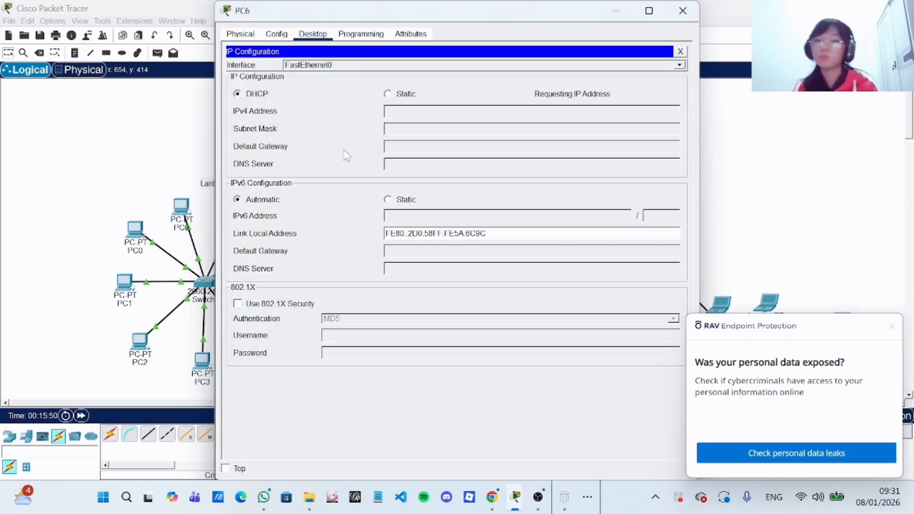
click(683, 11)
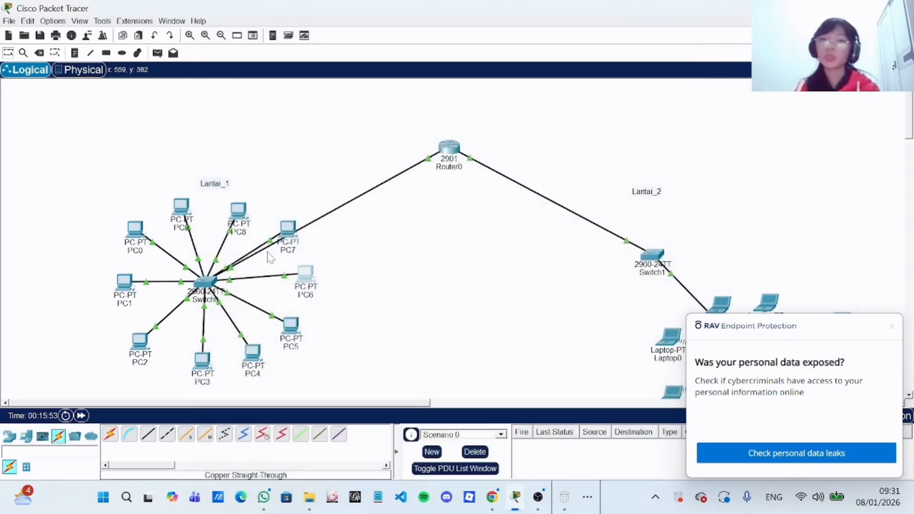
- Set PC7's IPv4 configuration to DHCP and its IPv6 configuration to Automatic, and close its window
click(298, 232)
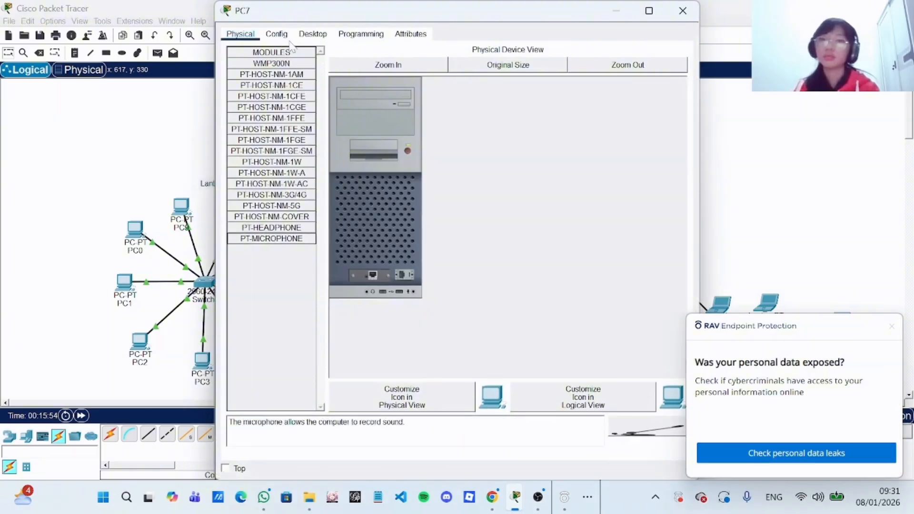
click(313, 34)
click(265, 91)
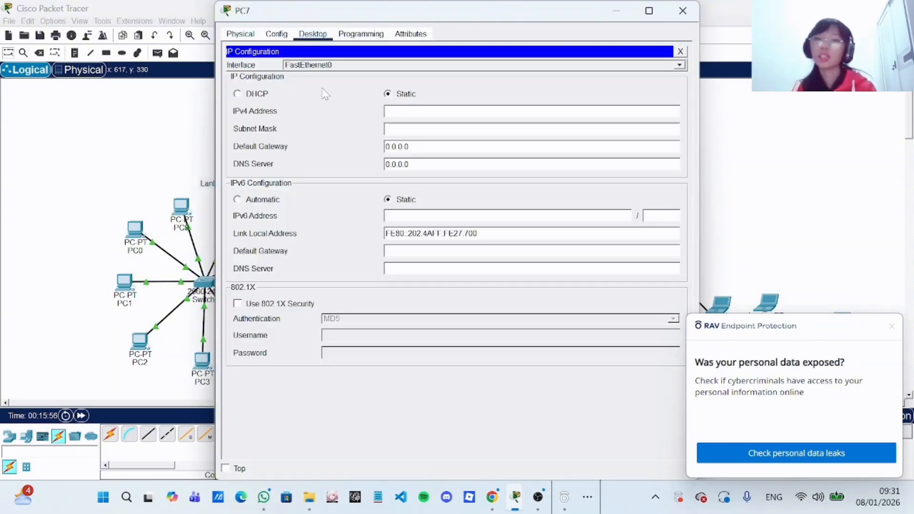
click(237, 95)
click(237, 199)
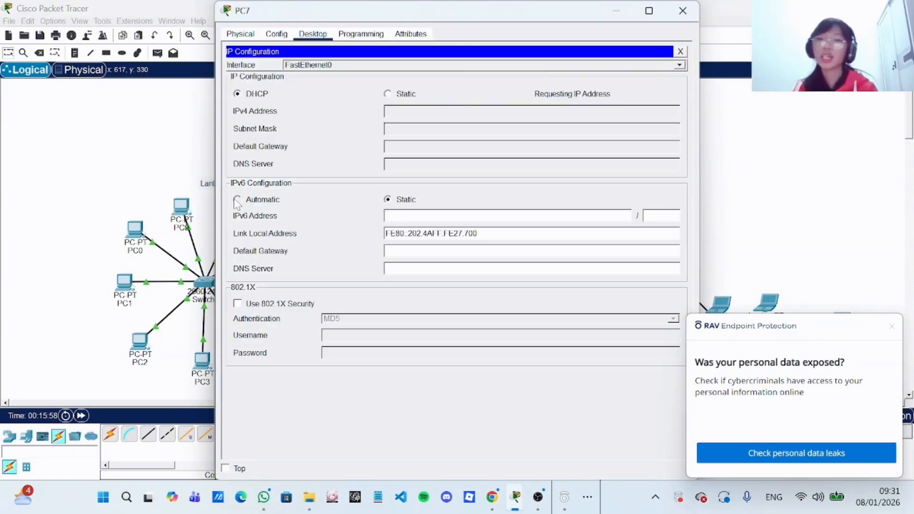
click(683, 11)
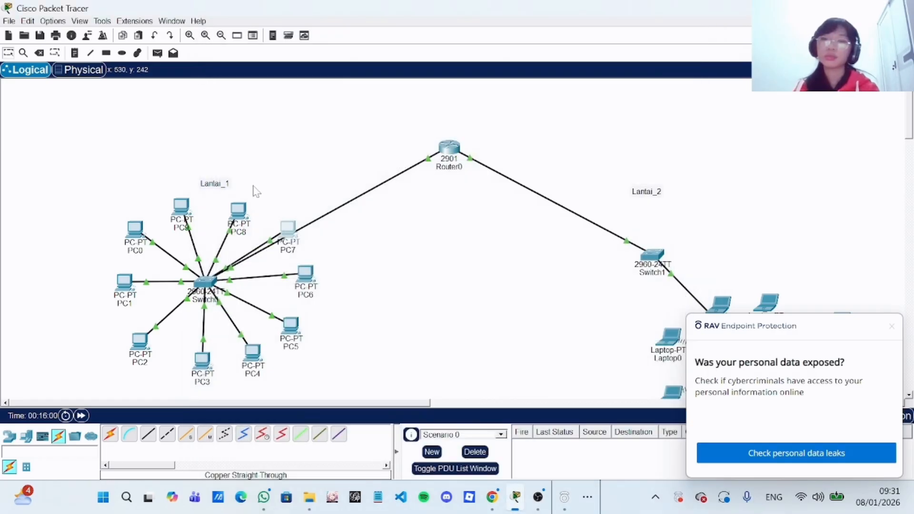
- Set PC8's IPv4 configuration to DHCP and its IPv6 configuration to Automatic, and close its window
click(241, 211)
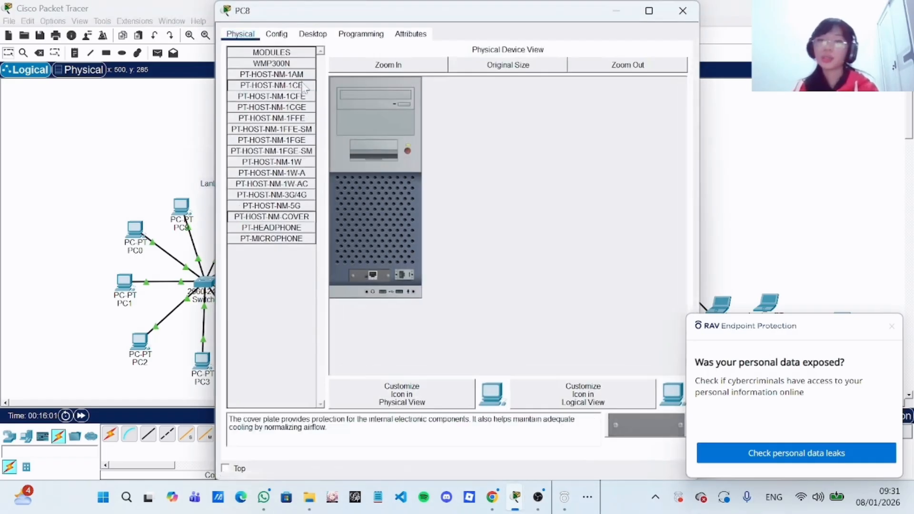
click(276, 34)
click(313, 34)
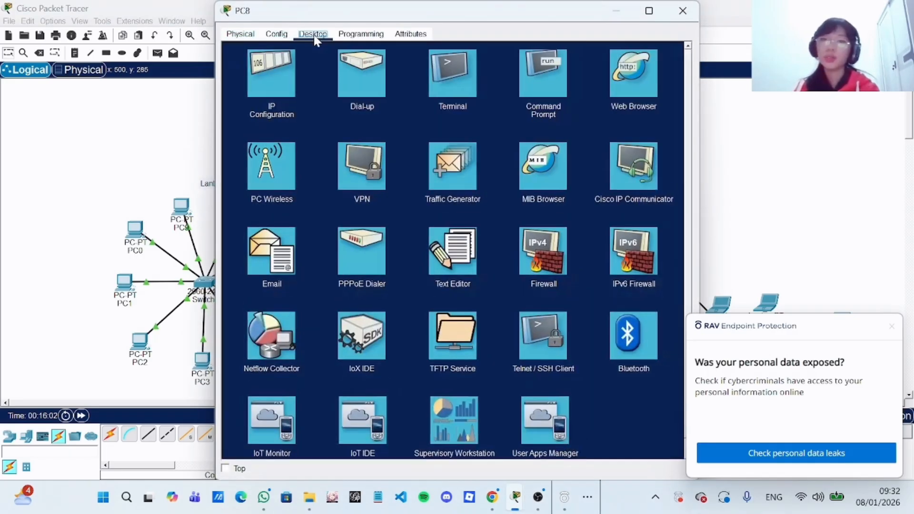
click(283, 78)
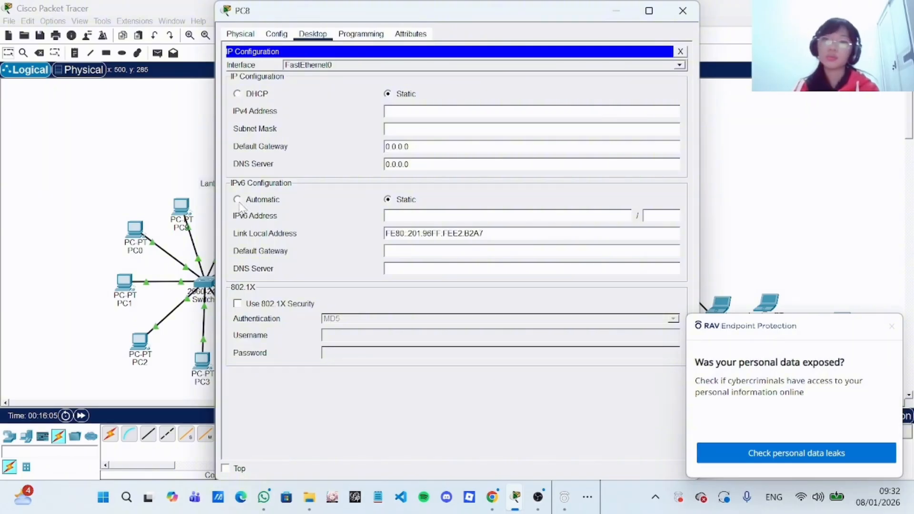
click(237, 94)
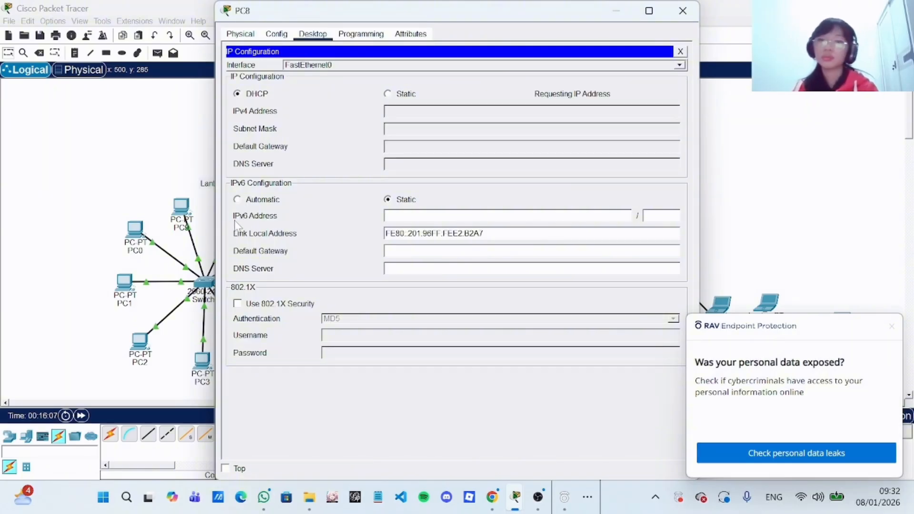
click(241, 203)
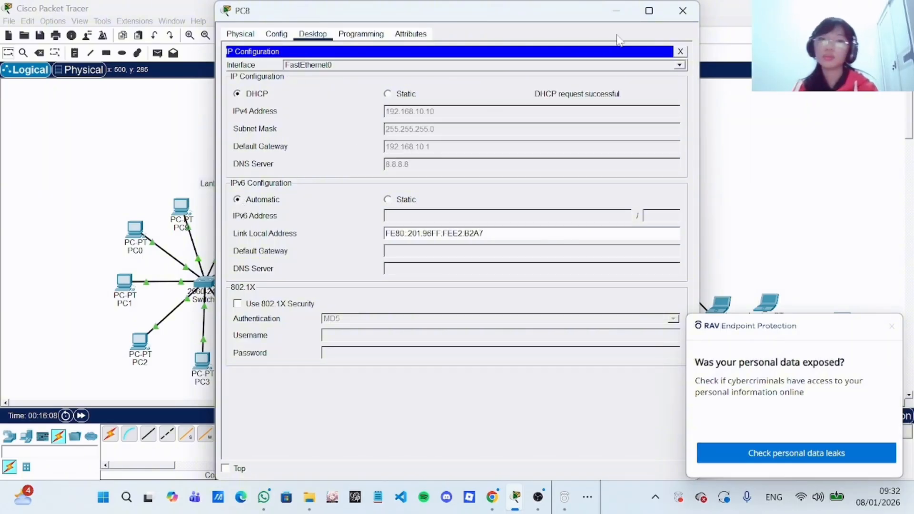
click(683, 10)
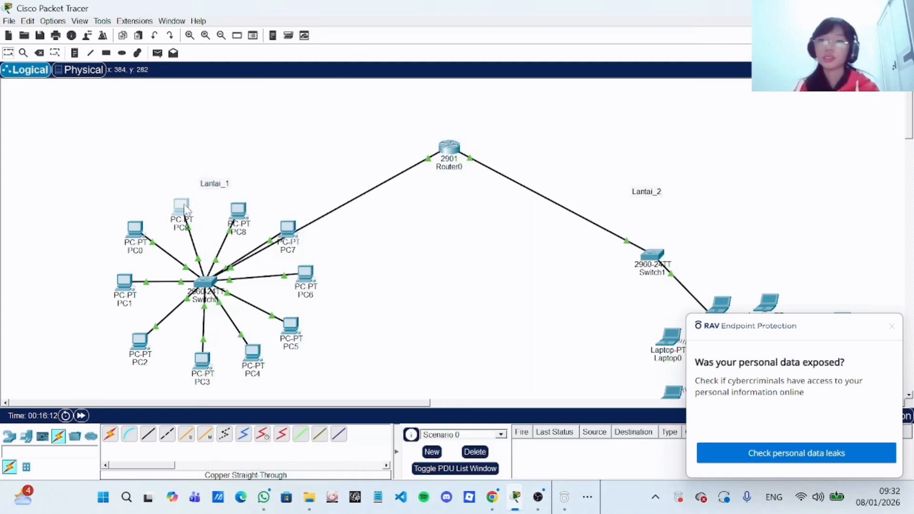
- Set PC9's IPv4 configuration to DHCP and its IPv6 configuration to Automatic, and close its window
click(184, 209)
click(313, 34)
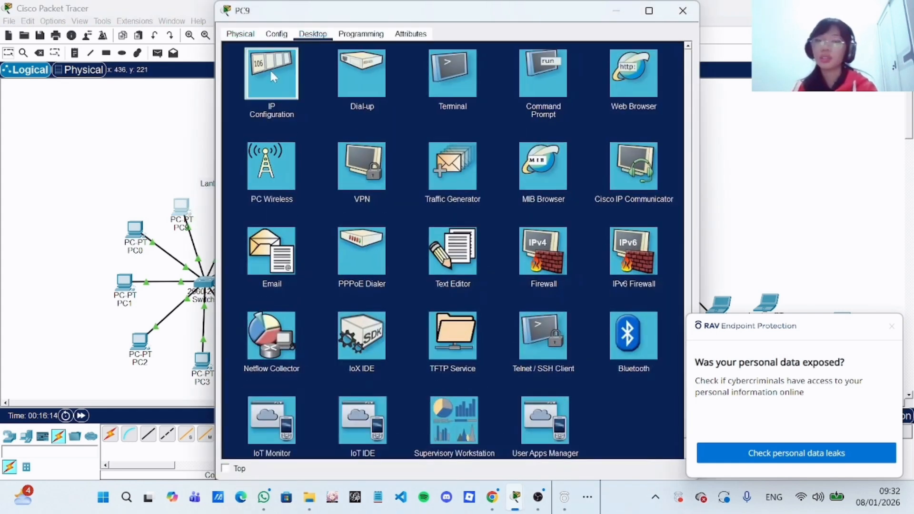
click(260, 97)
click(237, 94)
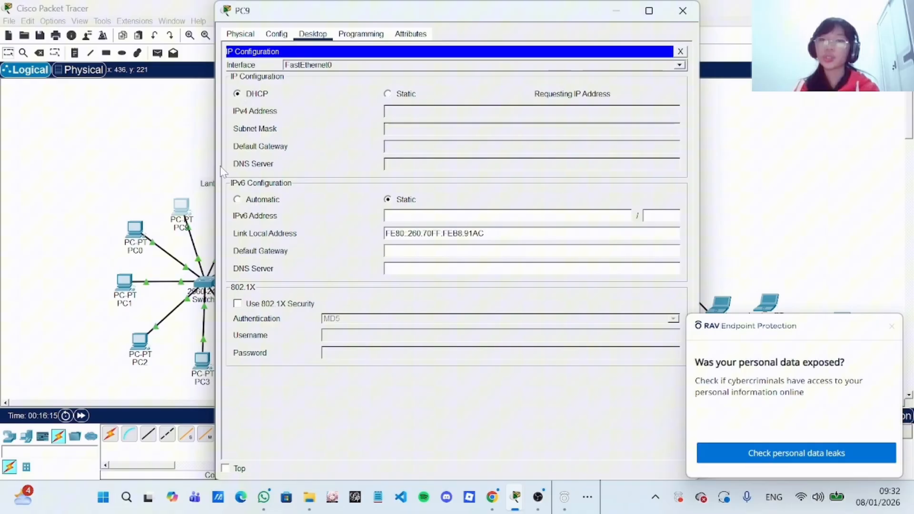
click(237, 200)
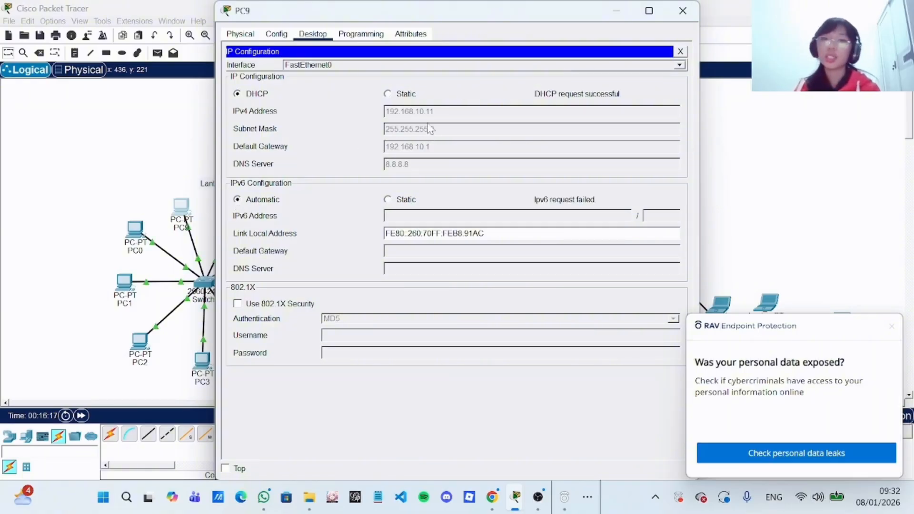
click(683, 10)
- Renew Laptop0's addresses by switching IPv4 and IPv6 to Static and back to DHCP and Automatic, and close its window
scroll(485, 224, right, 5)
scroll(485, 224, down, 5)
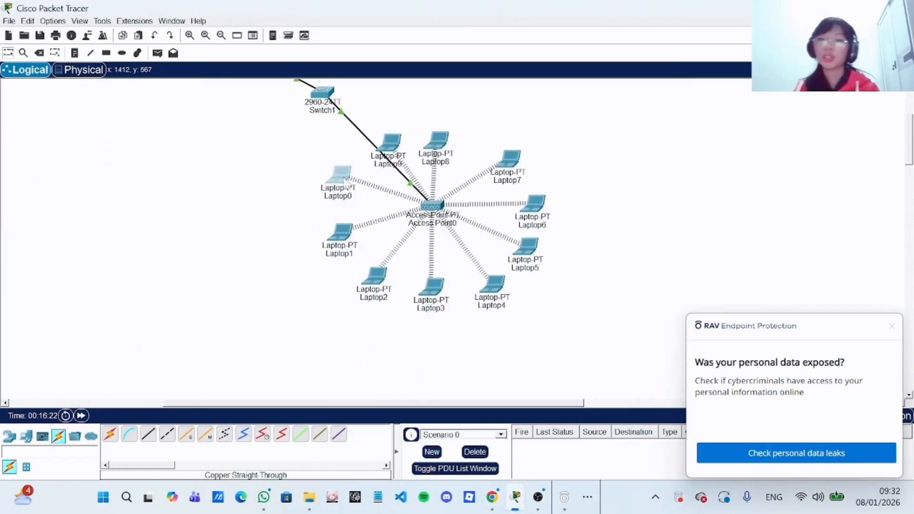
click(343, 180)
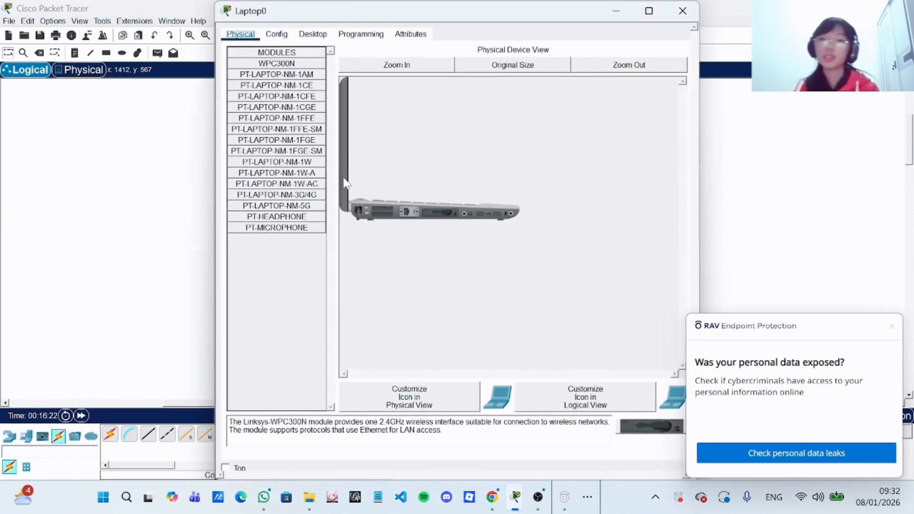
click(315, 38)
click(267, 69)
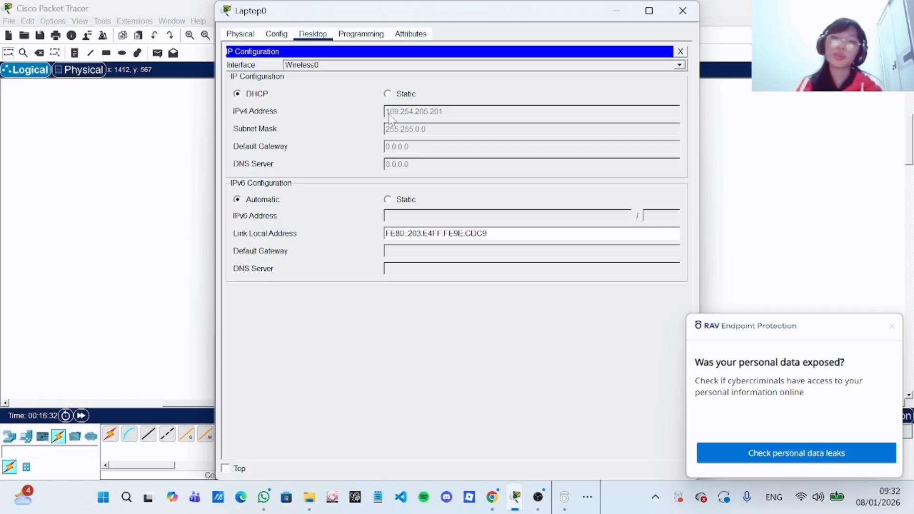
click(388, 94)
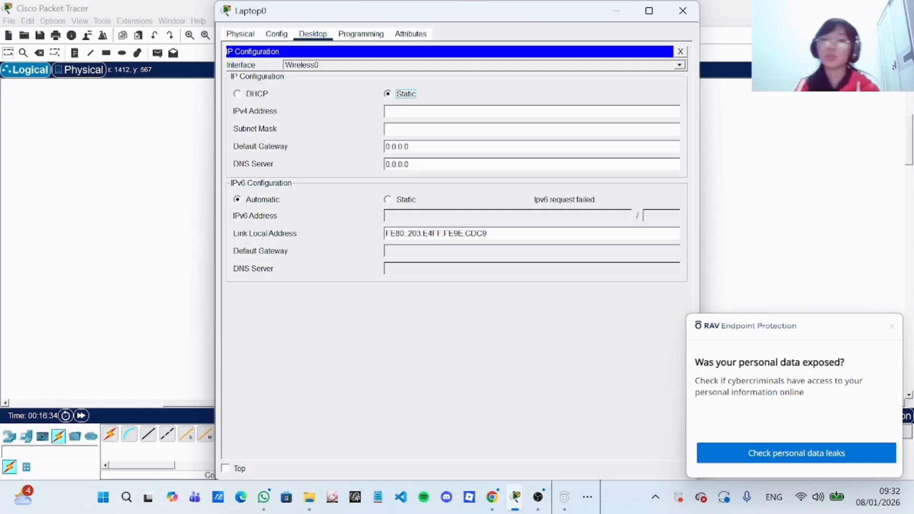
click(388, 200)
click(237, 94)
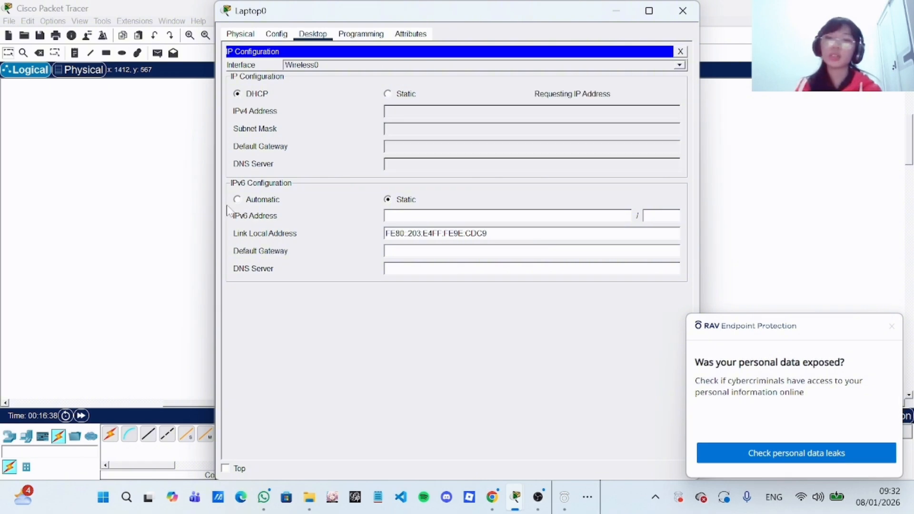
click(238, 200)
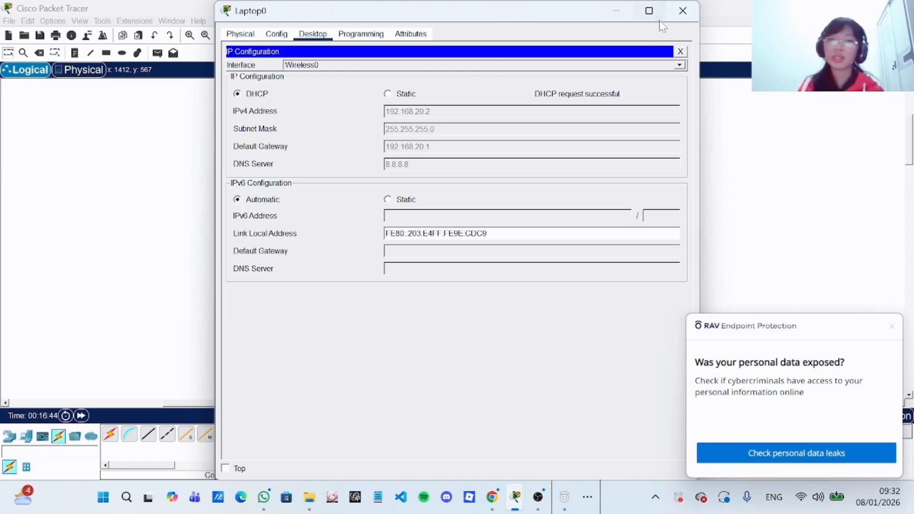
click(683, 11)
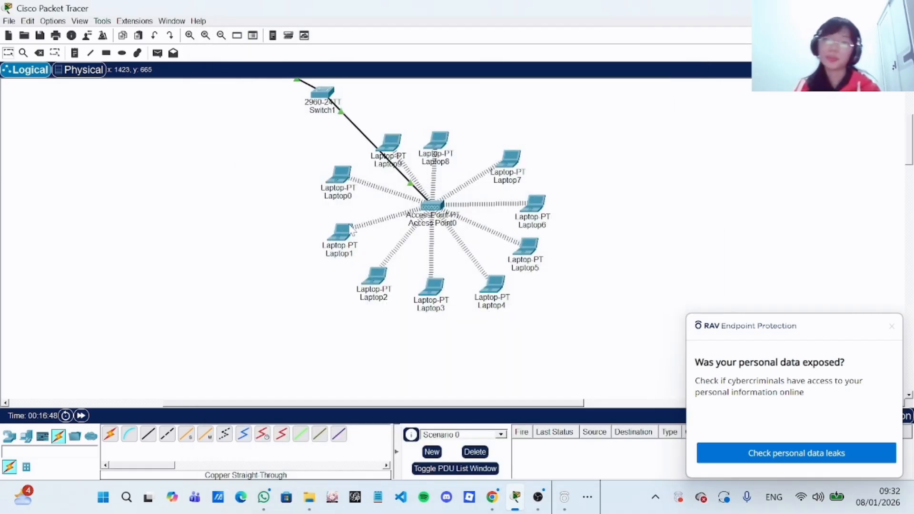
- Renew Laptop1's addresses by switching IPv4 and IPv6 to Static and back to DHCP and Automatic, and close its window
click(341, 246)
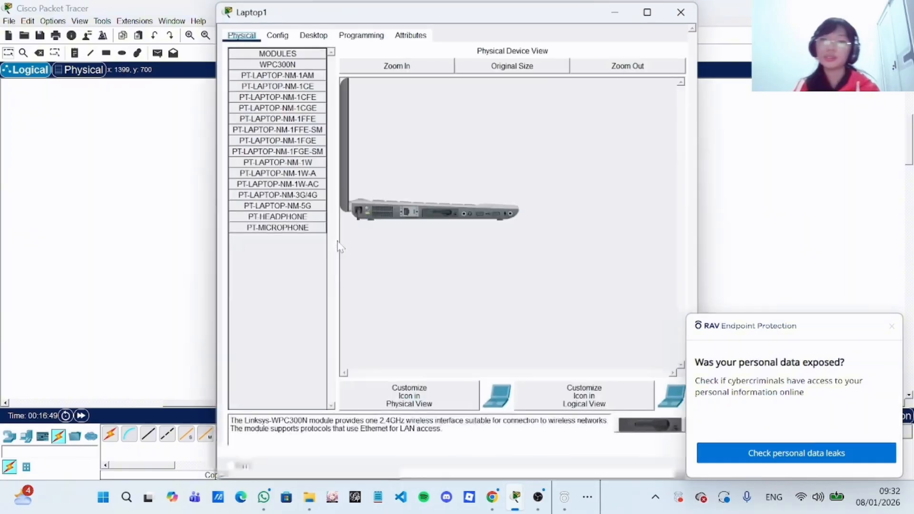
click(313, 35)
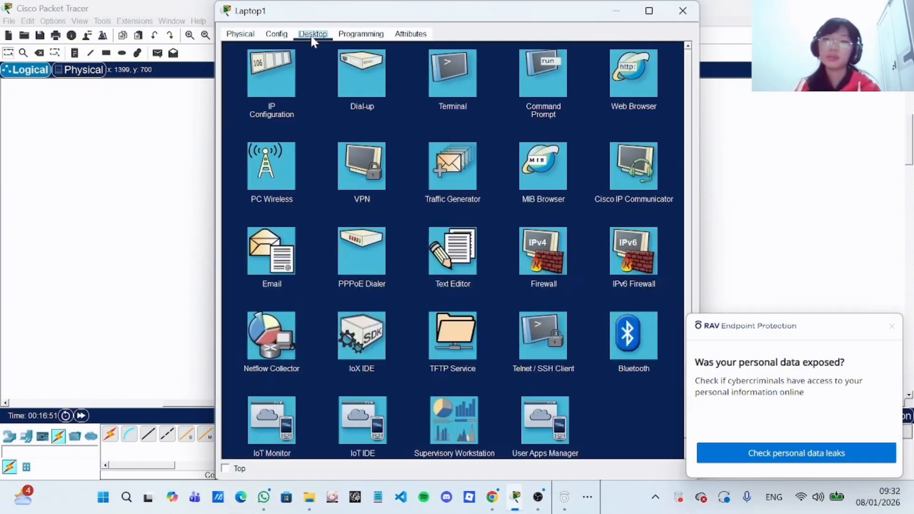
click(276, 79)
click(387, 95)
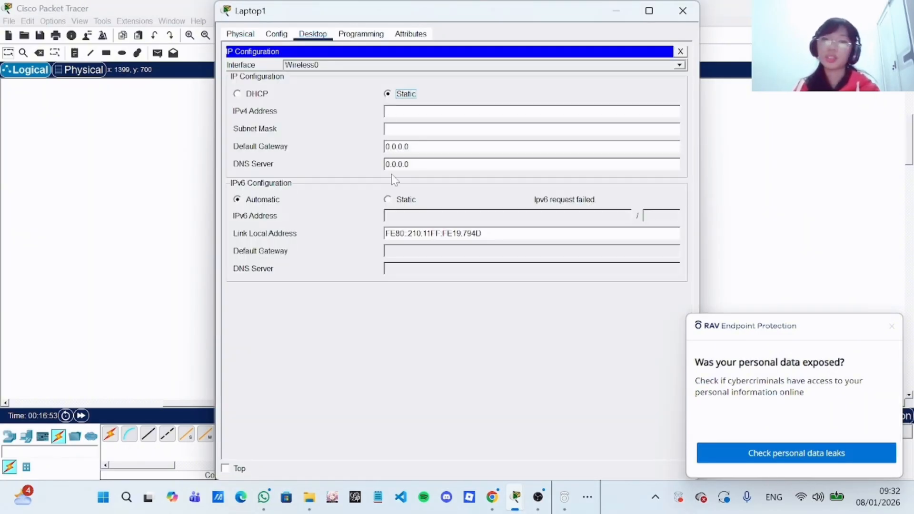
click(389, 200)
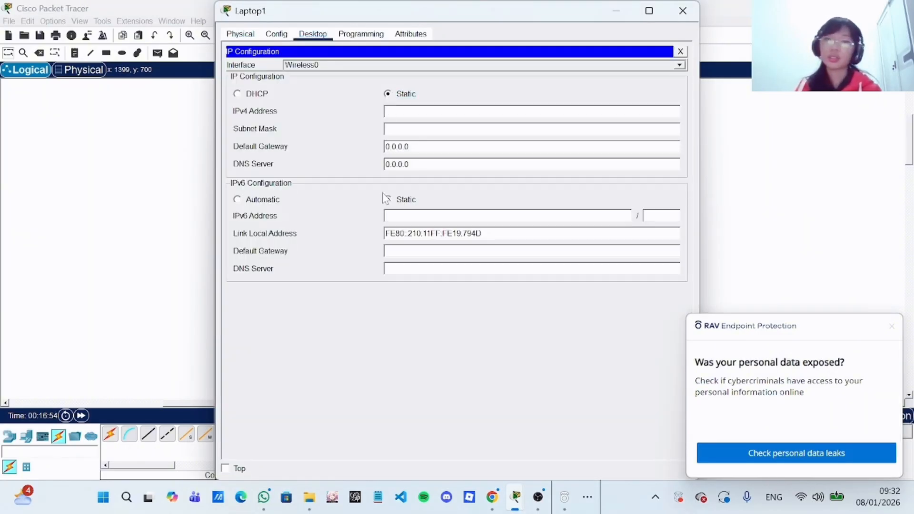
click(238, 95)
click(238, 200)
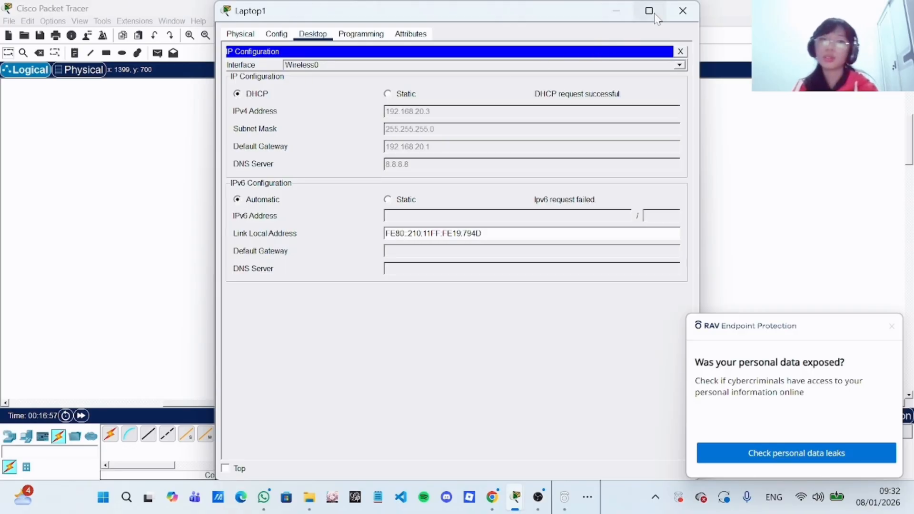
click(683, 10)
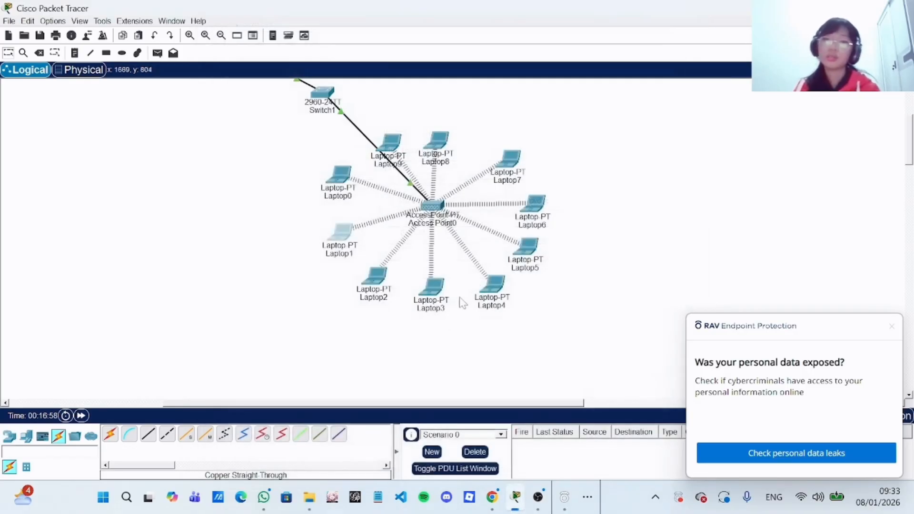
- Renew Laptop2's addresses by switching IPv4 and IPv6 to Static and back to DHCP and Automatic, and close its window
click(385, 286)
click(313, 34)
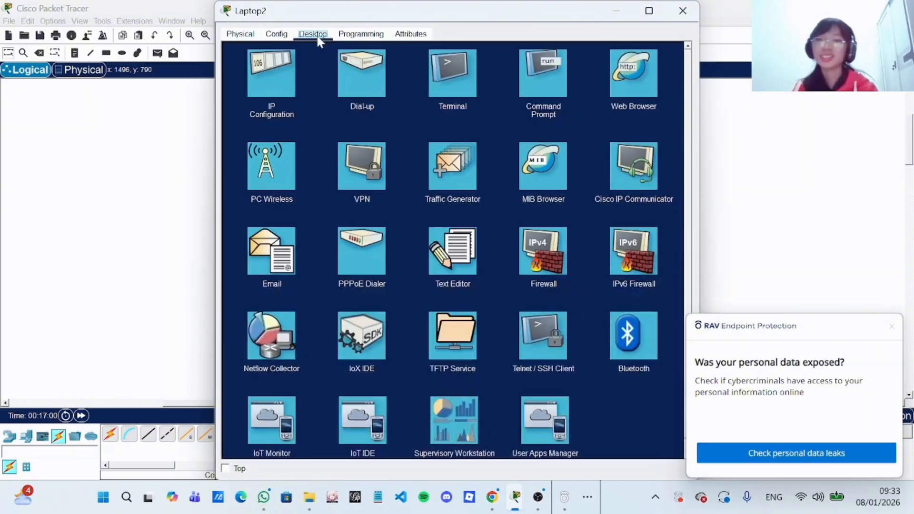
click(259, 88)
click(387, 94)
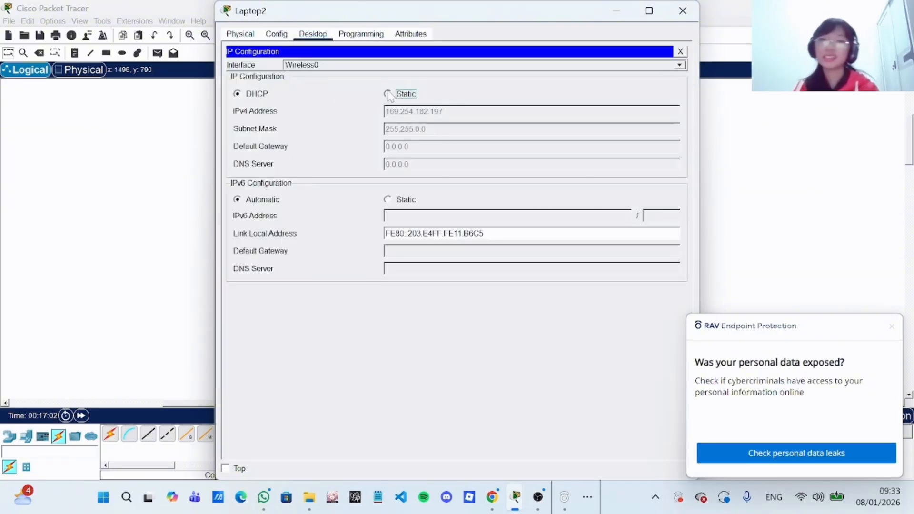
click(389, 199)
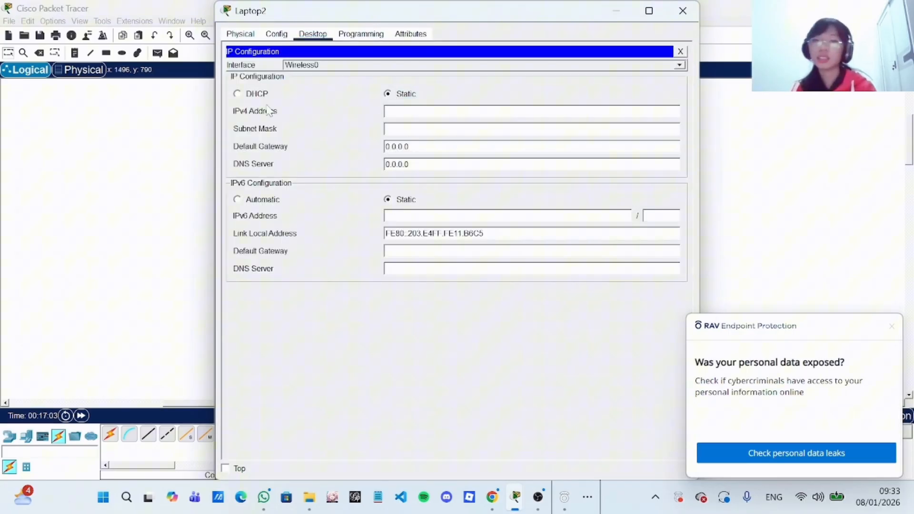
click(236, 94)
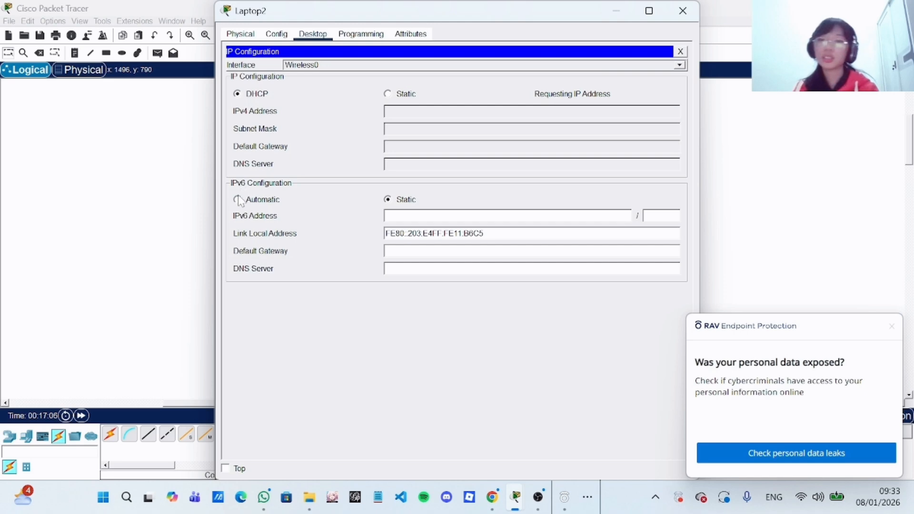
click(237, 200)
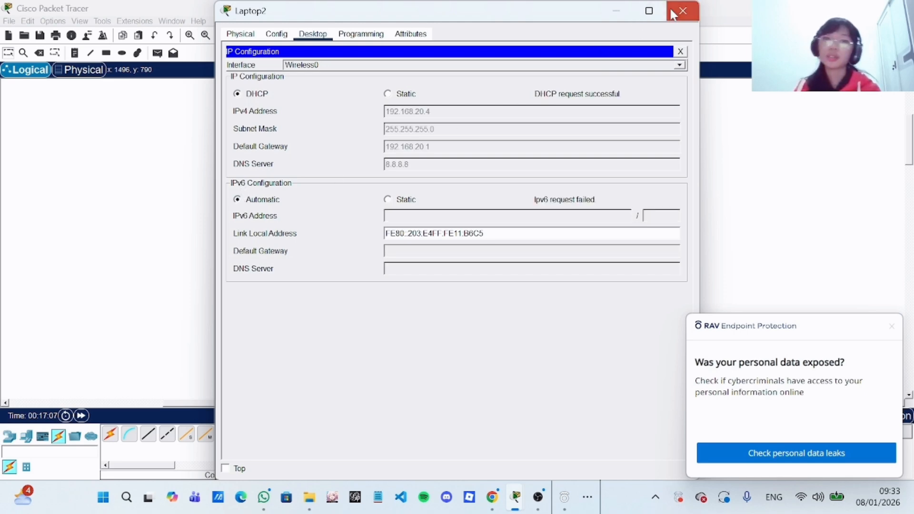
click(683, 10)
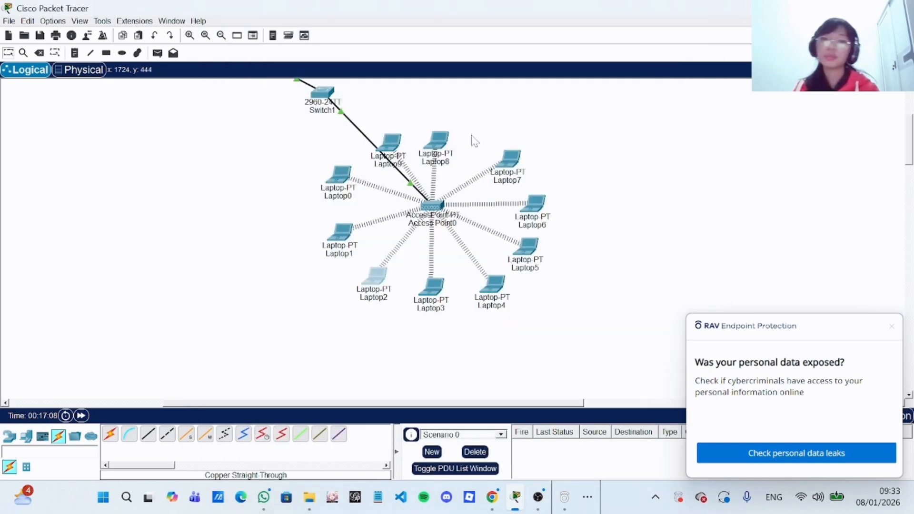
- Renew Laptop3's addresses by switching IPv4 and IPv6 to Static and back to DHCP and Automatic, and close its window
click(427, 282)
click(327, 34)
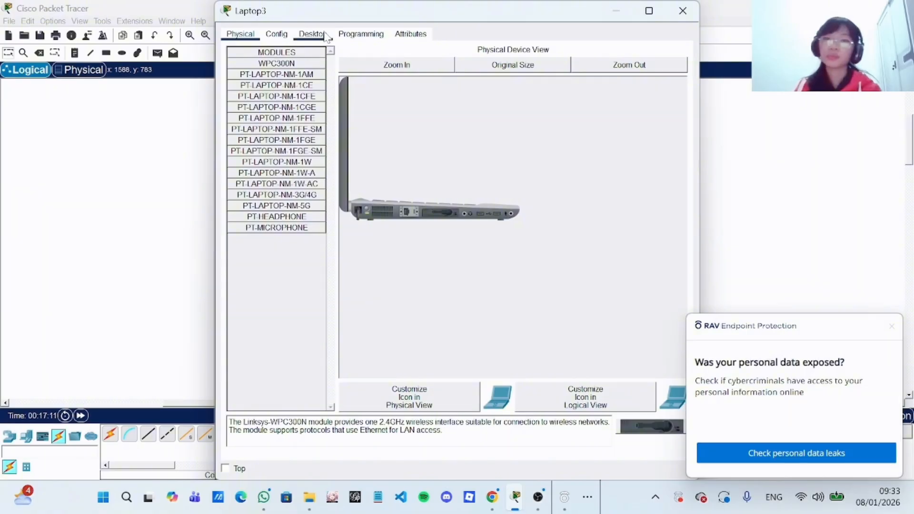
click(286, 93)
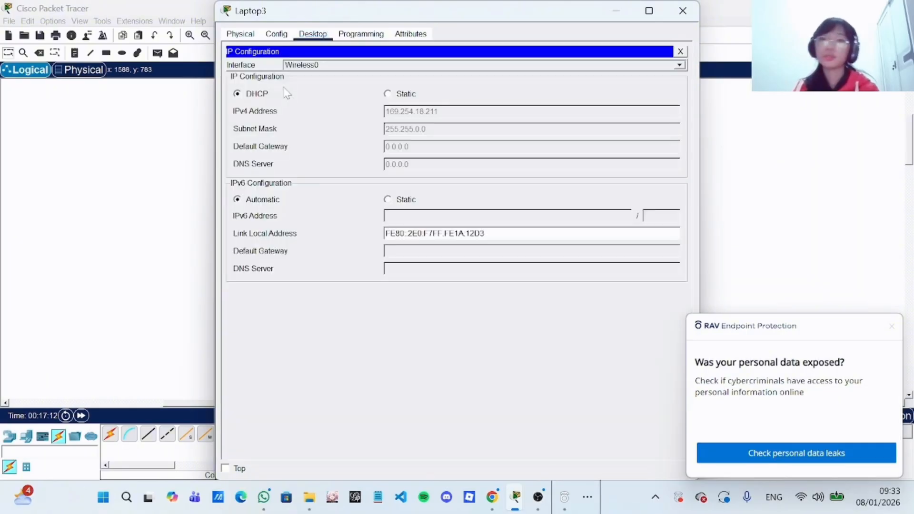
click(387, 94)
click(388, 200)
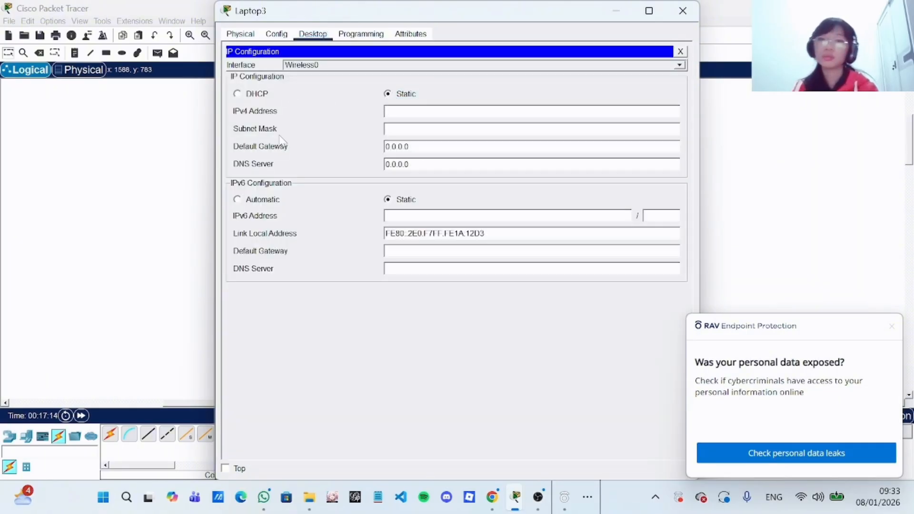
click(237, 94)
click(242, 201)
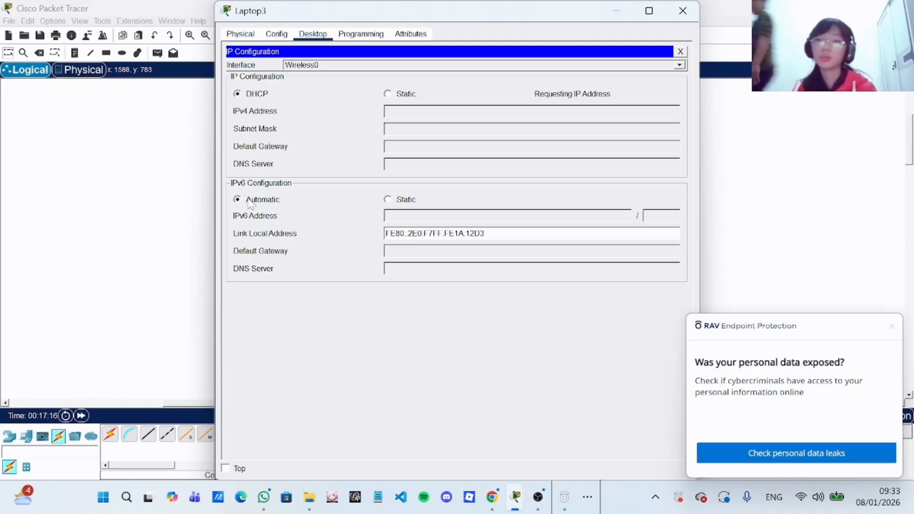
click(683, 11)
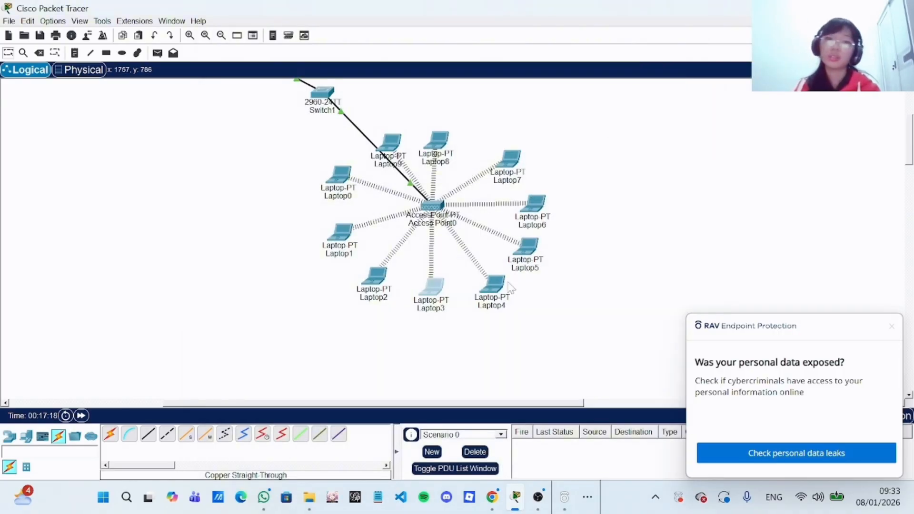
- Renew Laptop4's addresses by switching IPv4 and IPv6 to Static and back to DHCP and Automatic, and close its window
click(493, 284)
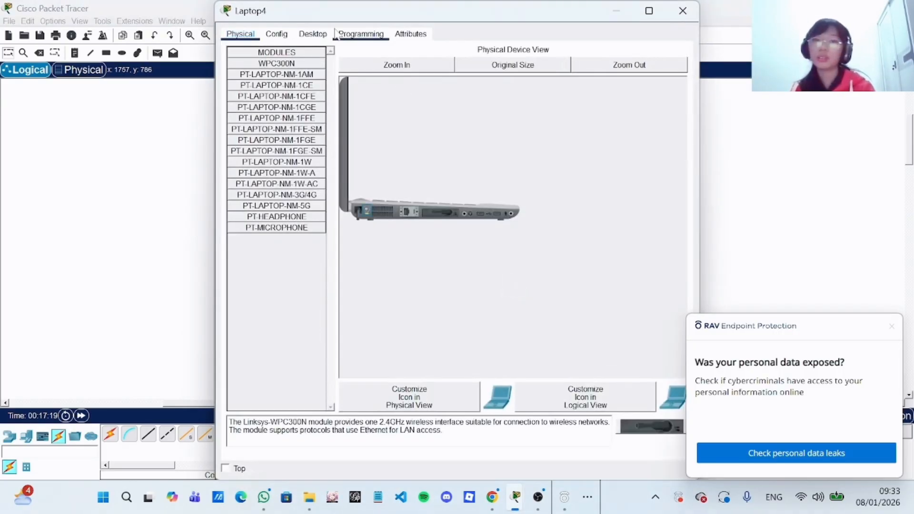
click(361, 34)
click(313, 33)
click(272, 93)
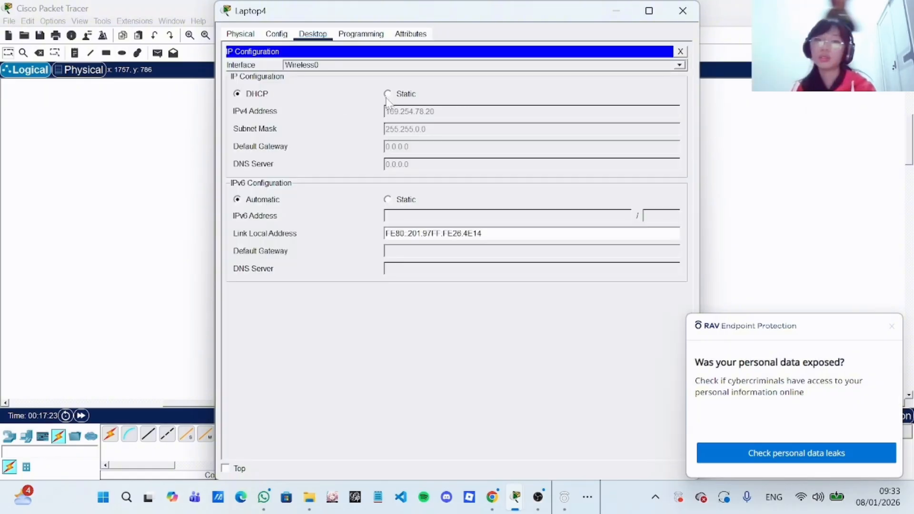
click(388, 94)
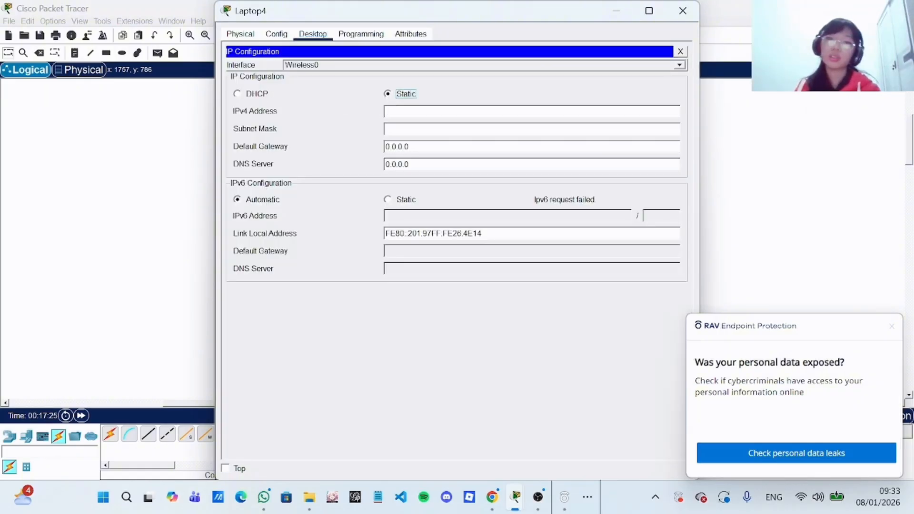
click(388, 200)
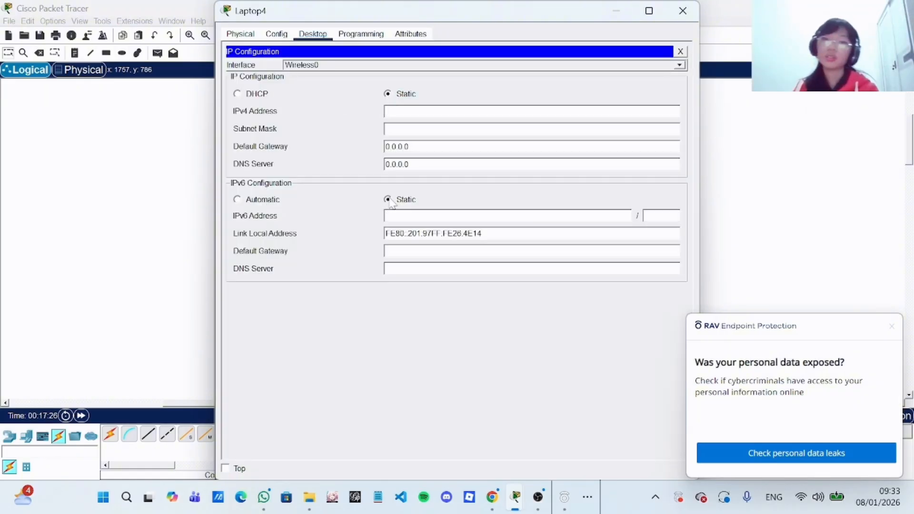
click(237, 95)
click(237, 199)
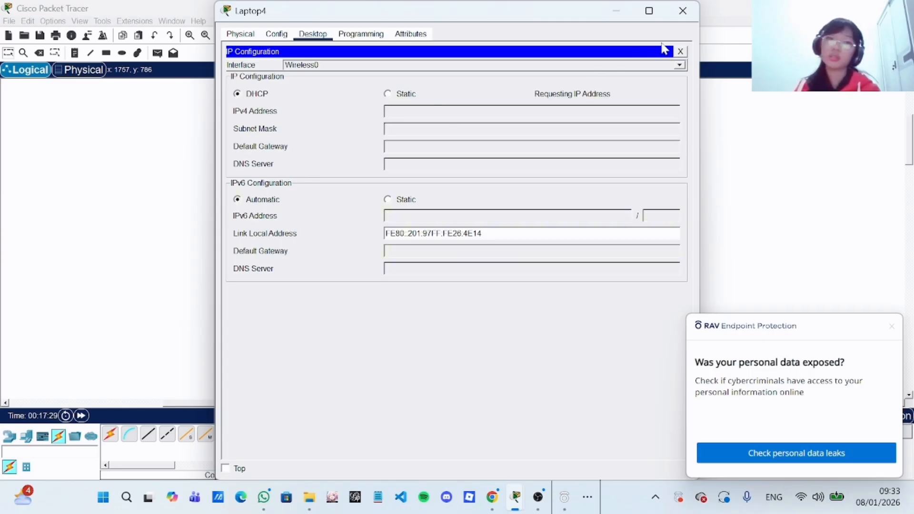
click(683, 10)
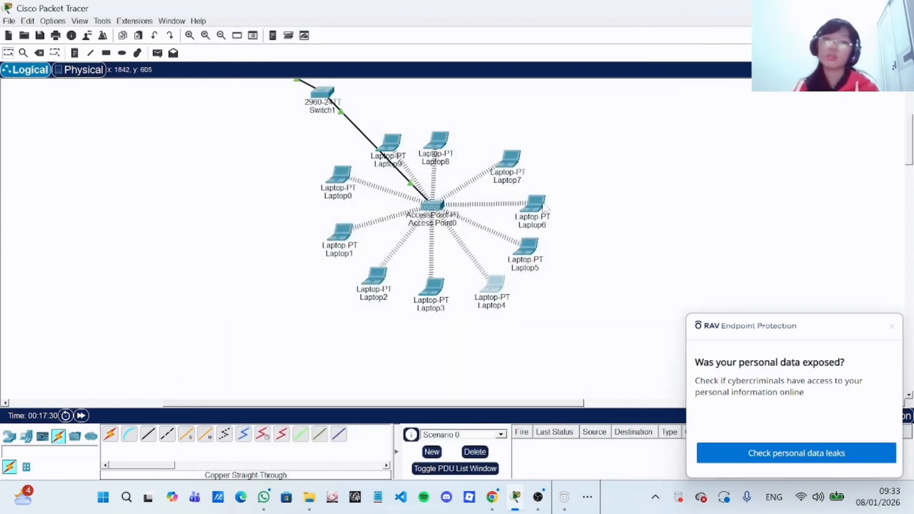
- Renew Laptop5's addresses by switching IPv4 and IPv6 to Static and back to DHCP and Automatic, and close its window
click(529, 248)
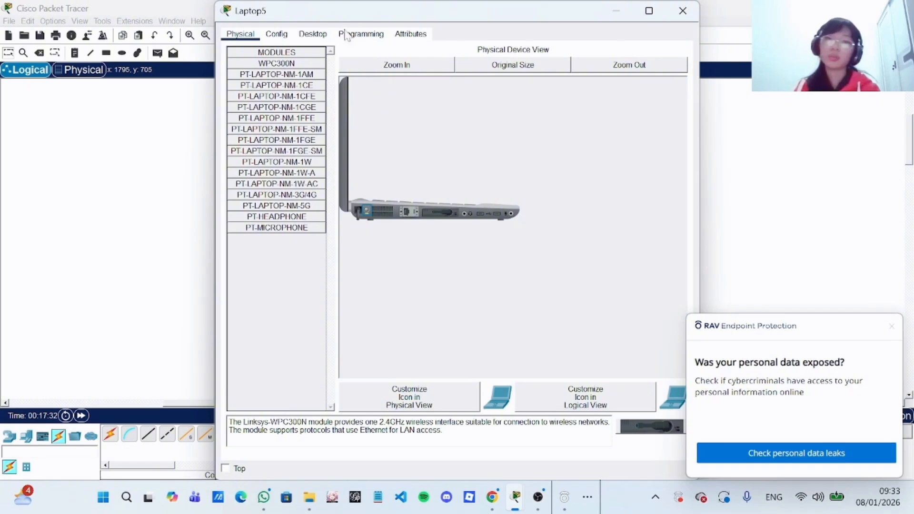
click(312, 34)
click(286, 78)
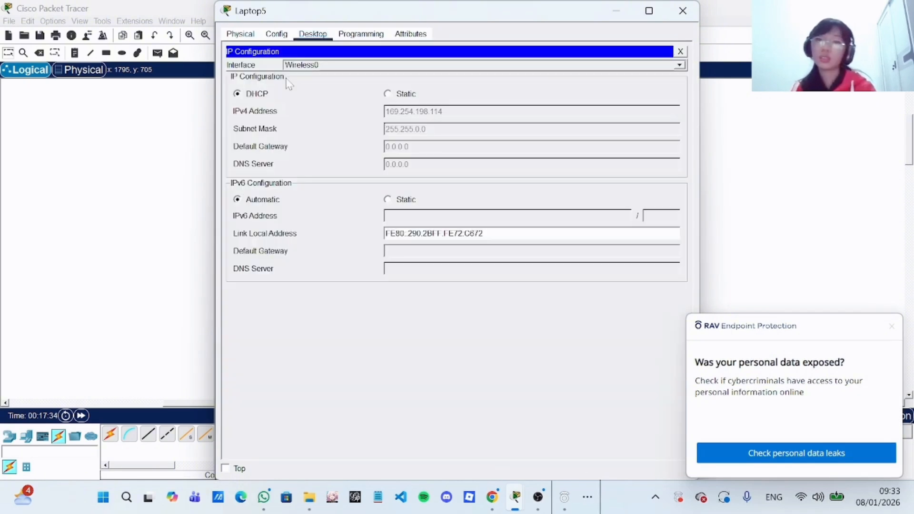
click(388, 93)
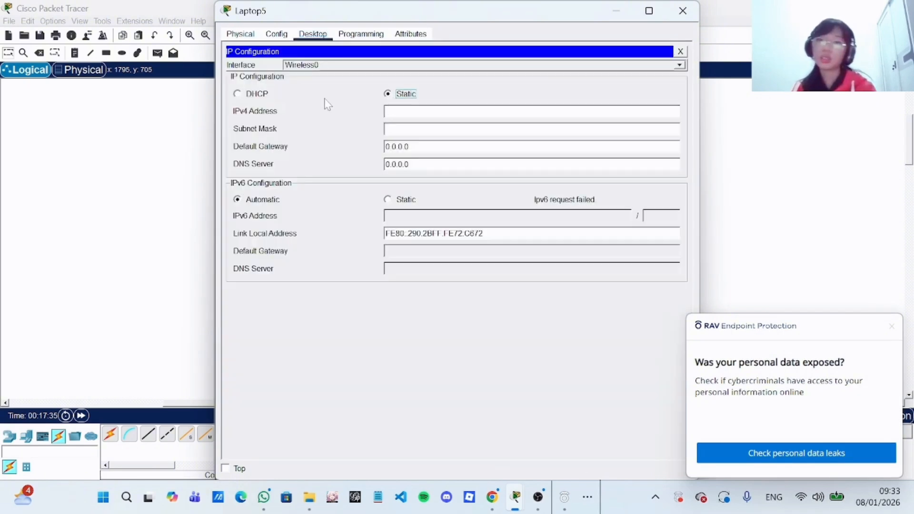
click(387, 200)
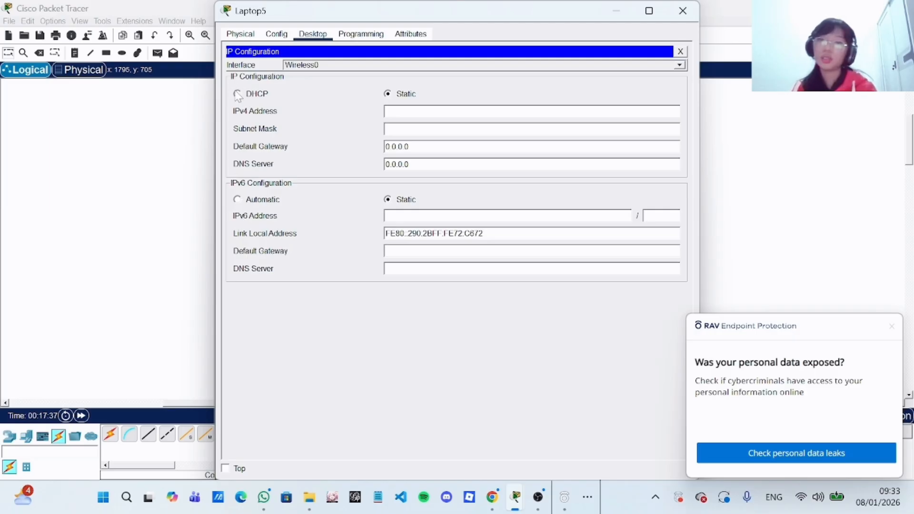
click(238, 94)
click(238, 199)
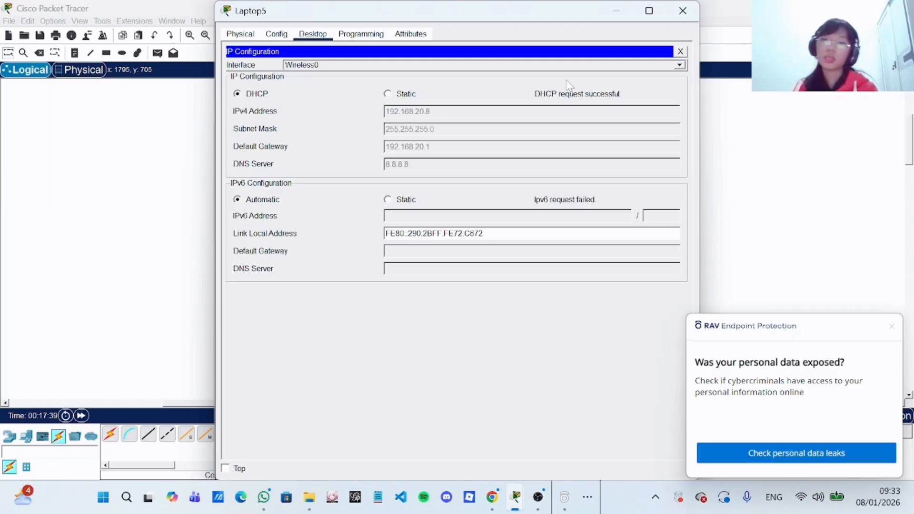
click(683, 11)
- Renew Laptop6's addresses by switching IPv4 and IPv6 to Static and back to DHCP and Automatic, and close its window
click(543, 205)
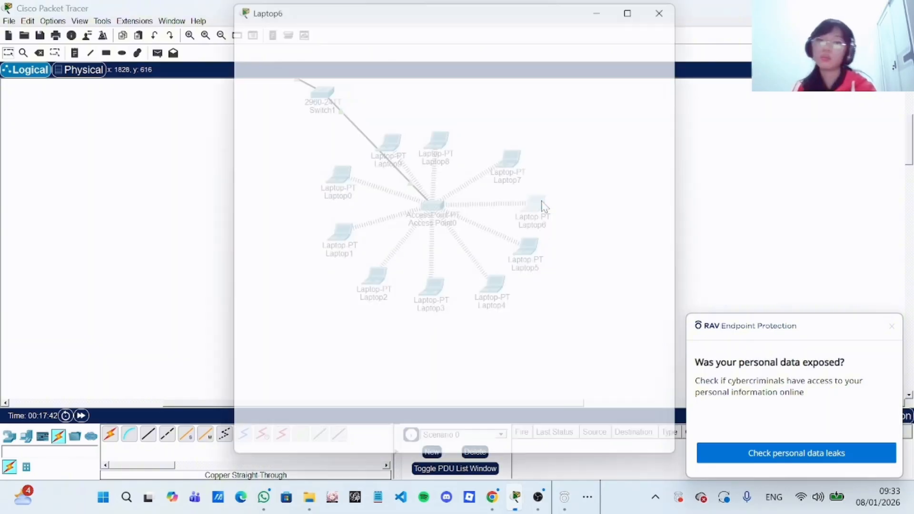
click(374, 36)
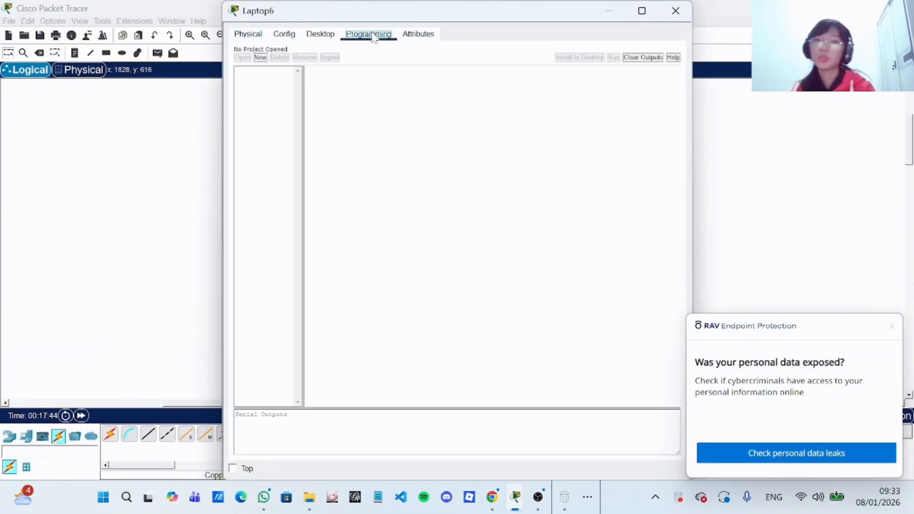
click(328, 38)
click(287, 68)
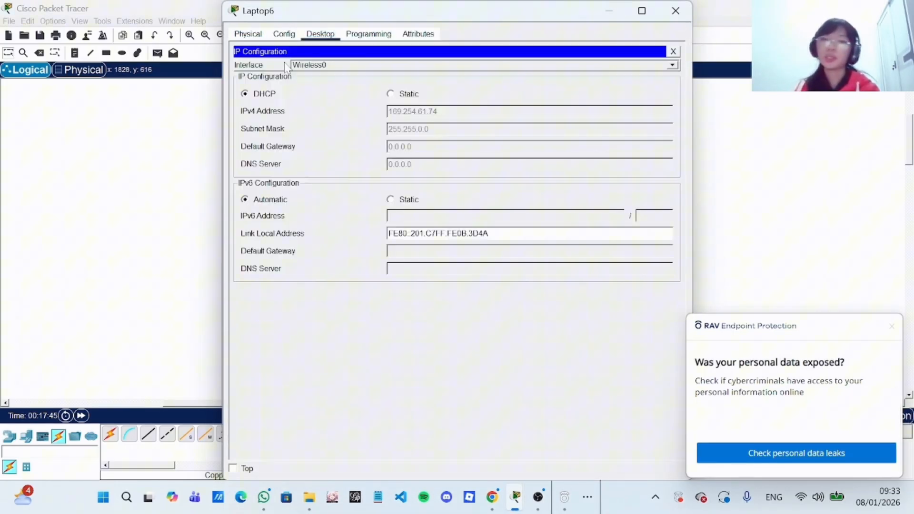
click(389, 93)
click(391, 200)
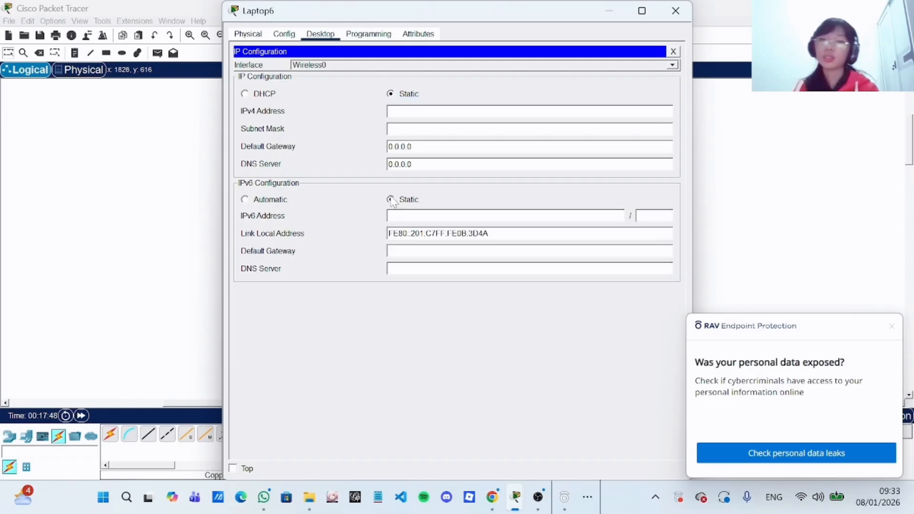
click(245, 95)
click(245, 200)
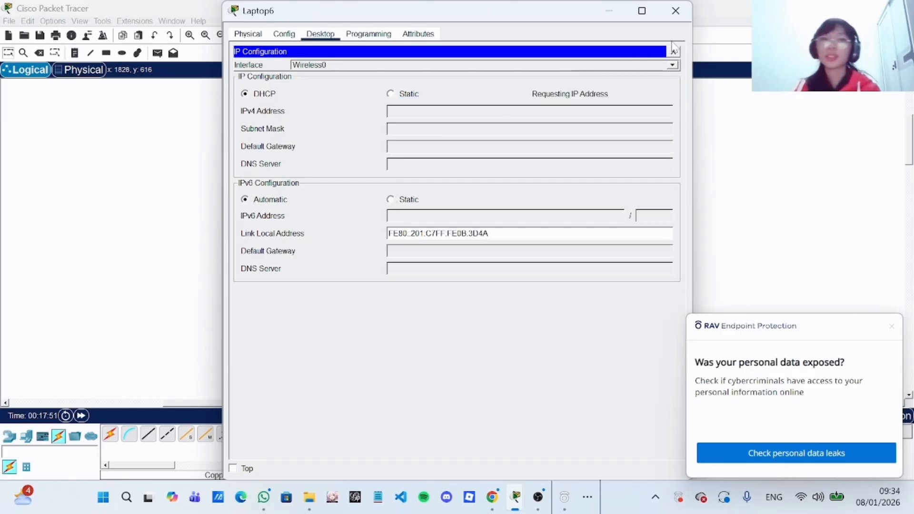
click(676, 10)
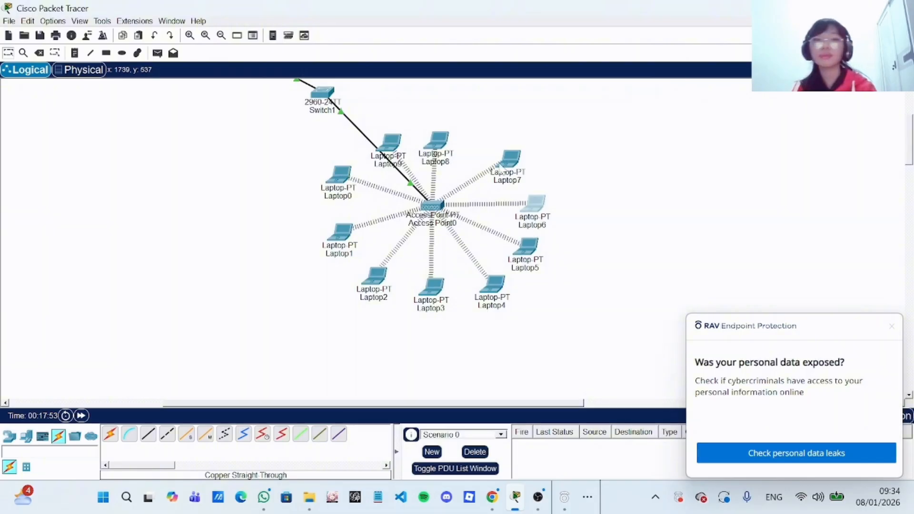
- Renew Laptop7's addresses by switching IPv4 and IPv6 to Static and back to DHCP and Automatic, and close its window
click(500, 169)
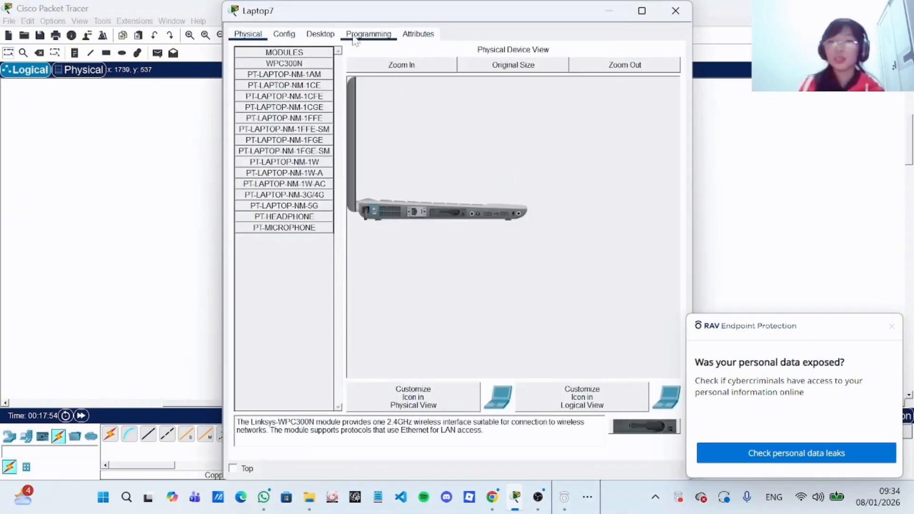
click(366, 34)
click(319, 34)
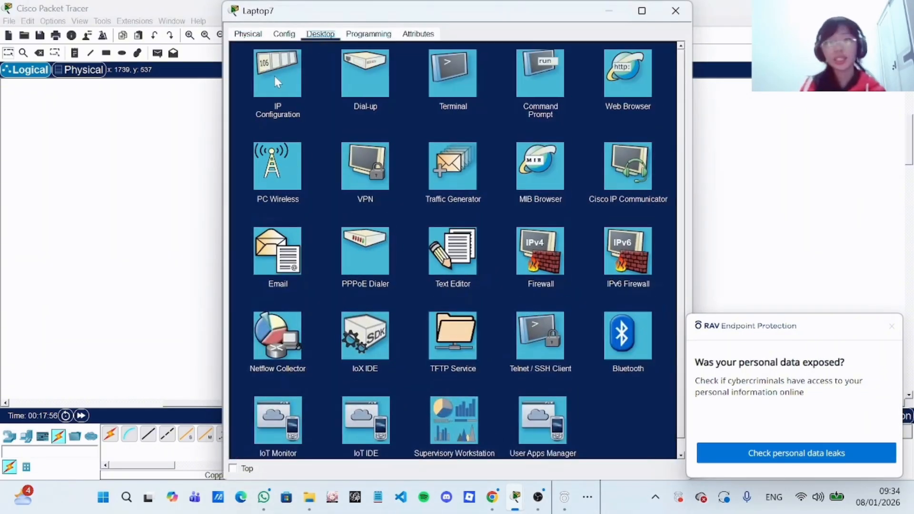
click(274, 75)
click(390, 93)
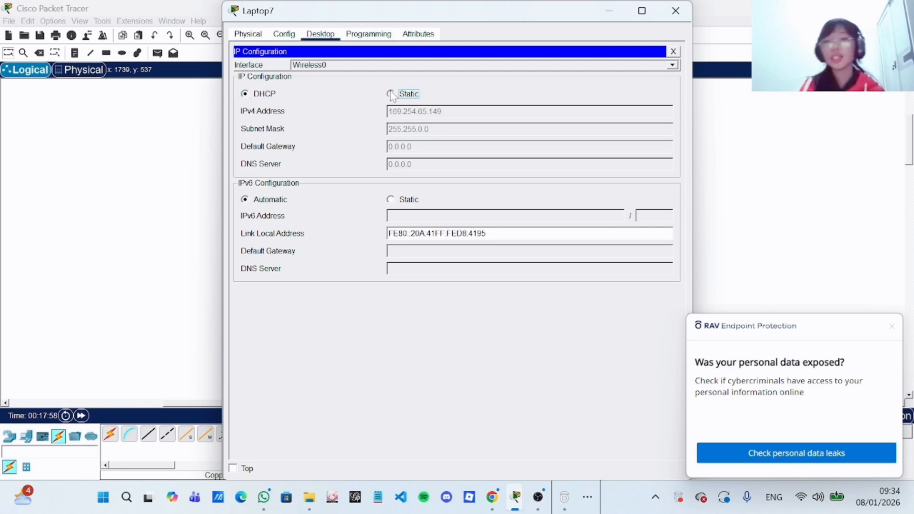
click(390, 199)
click(245, 93)
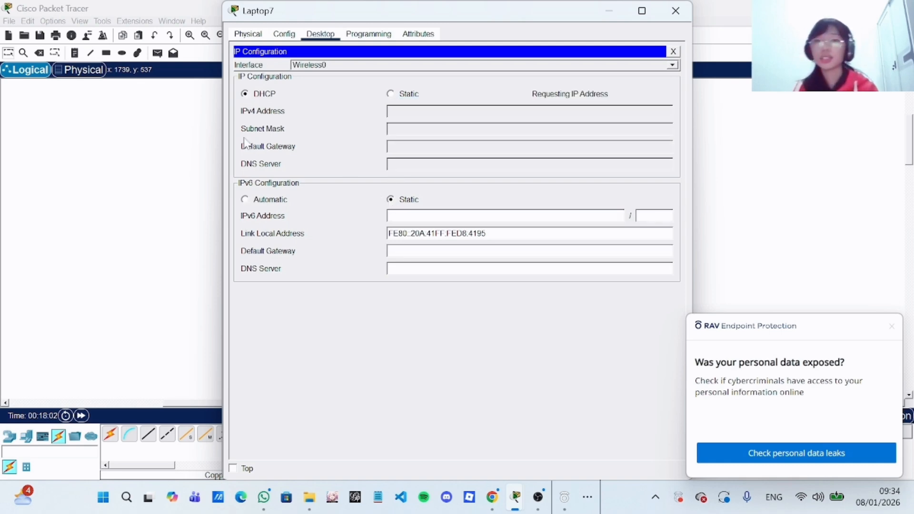
click(245, 199)
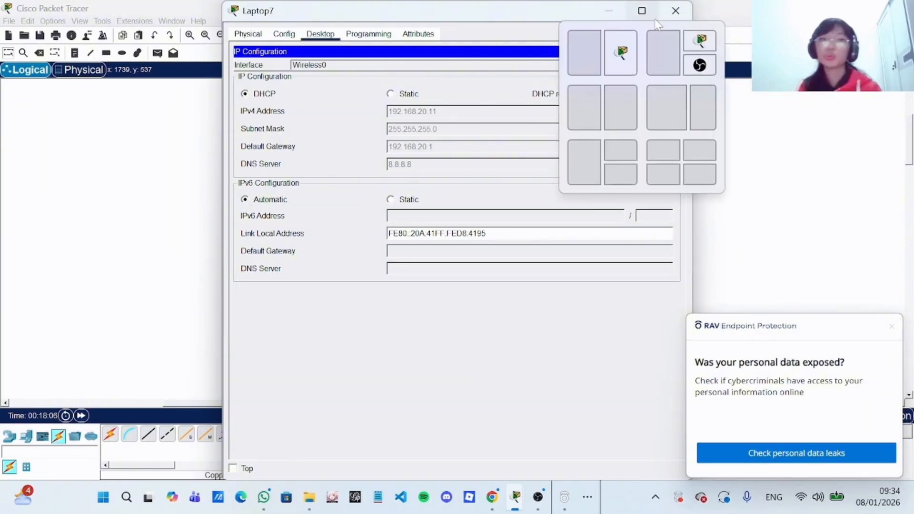
click(675, 10)
- Renew Laptop8's addresses by switching IPv4 and IPv6 to Static and back to DHCP and Automatic, and close its window
click(432, 159)
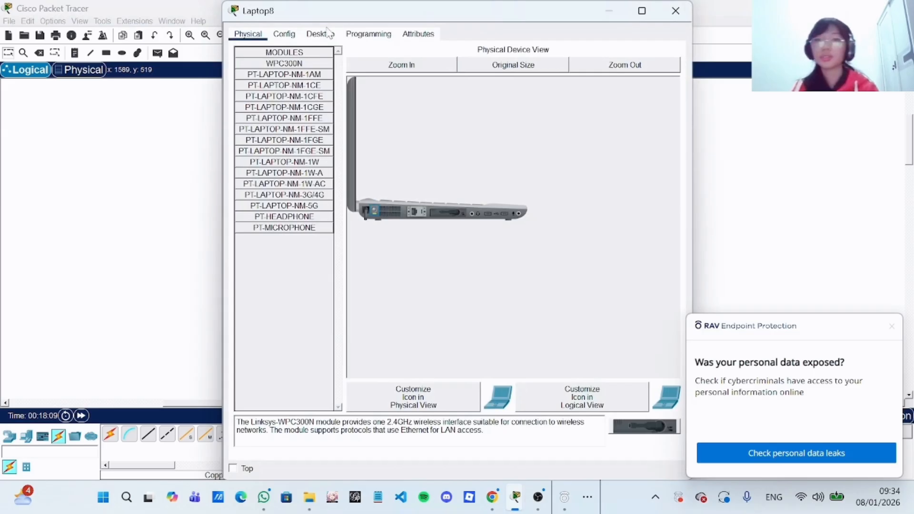
click(326, 35)
click(286, 81)
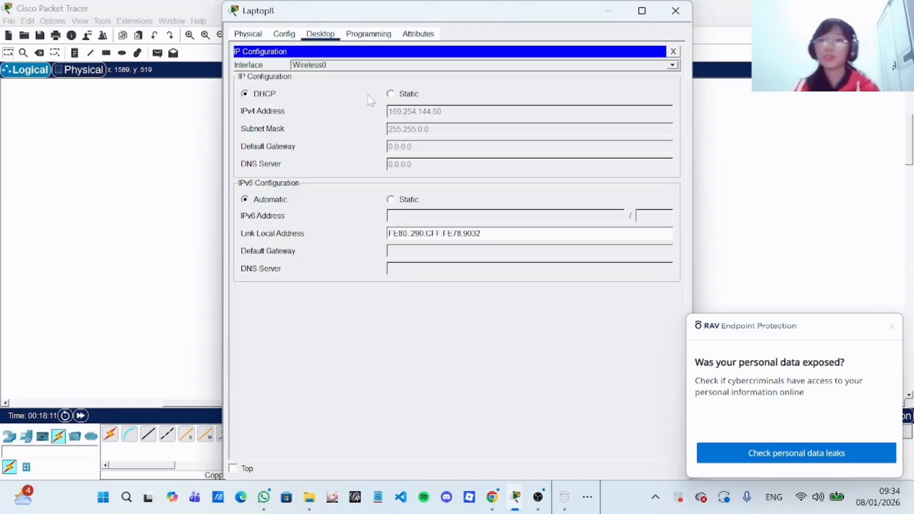
click(393, 95)
click(392, 200)
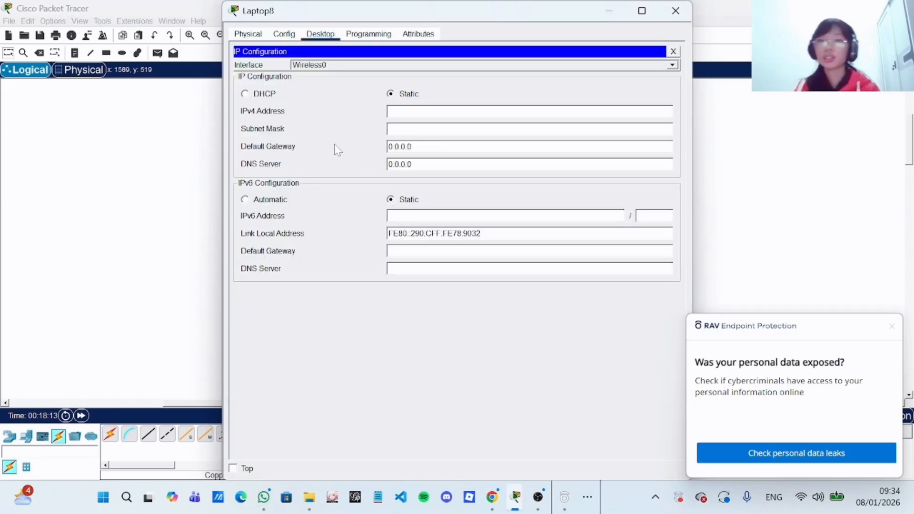
click(246, 95)
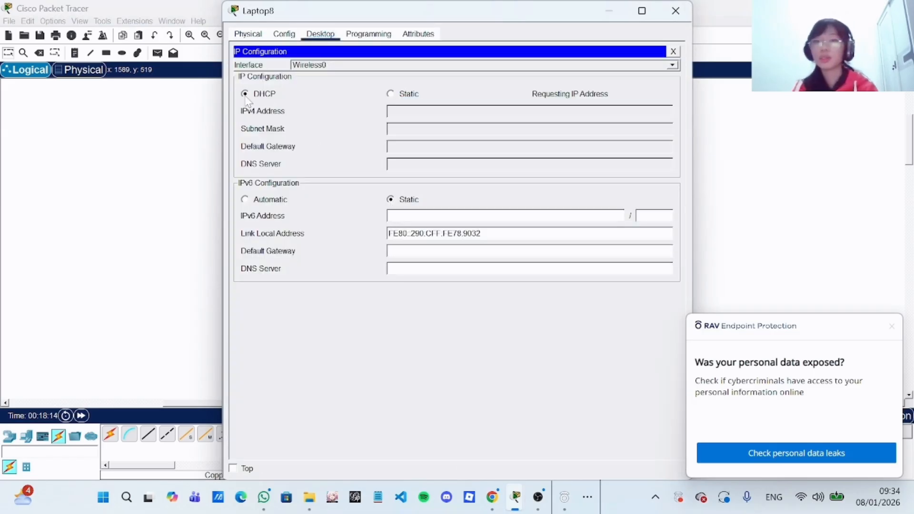
click(246, 200)
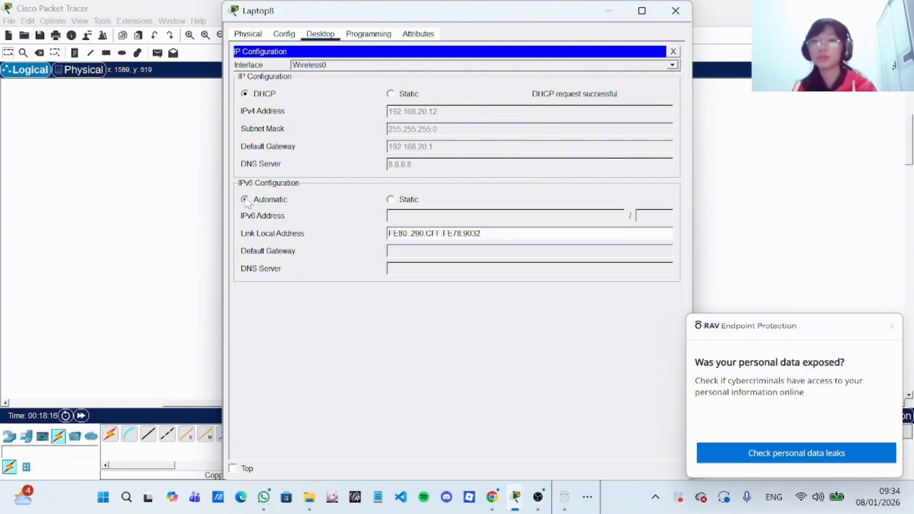
click(677, 10)
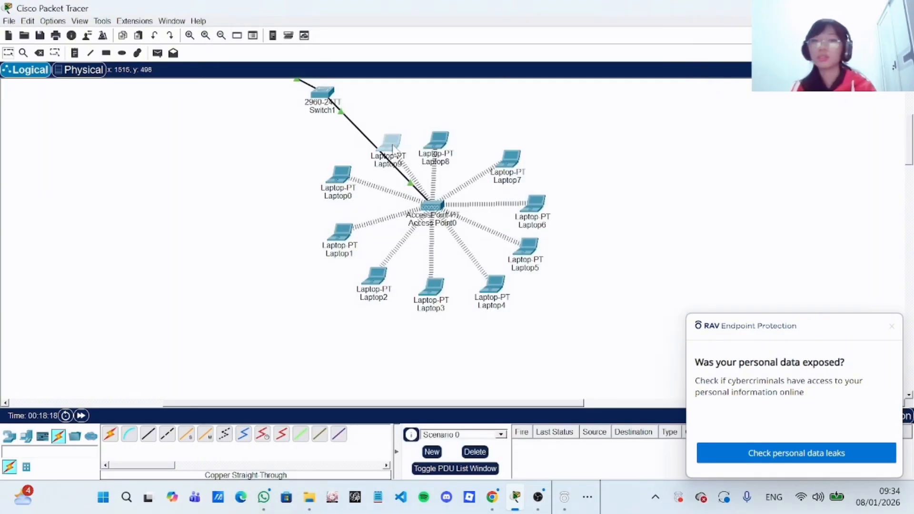
- Renew Laptop9's addresses by switching IPv4 and IPv6 to Static and back to DHCP and Automatic, and close its window
click(392, 147)
click(321, 34)
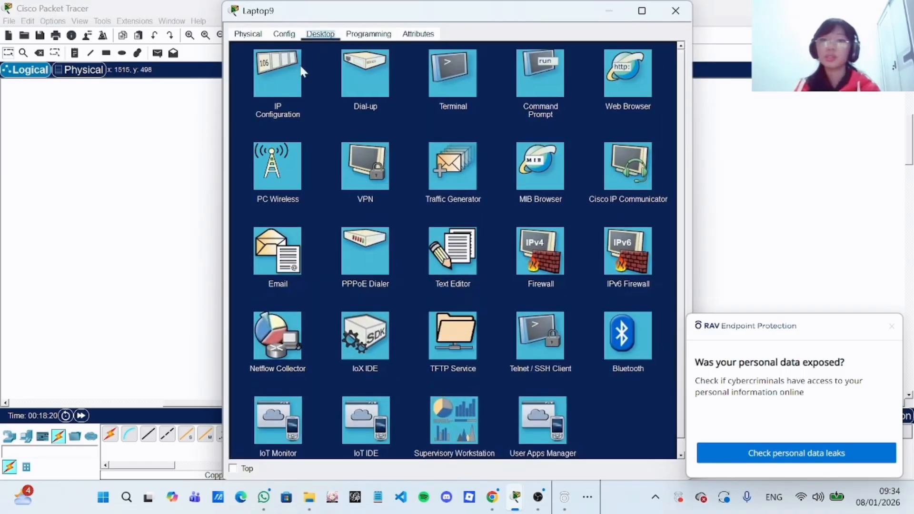
click(279, 71)
click(391, 94)
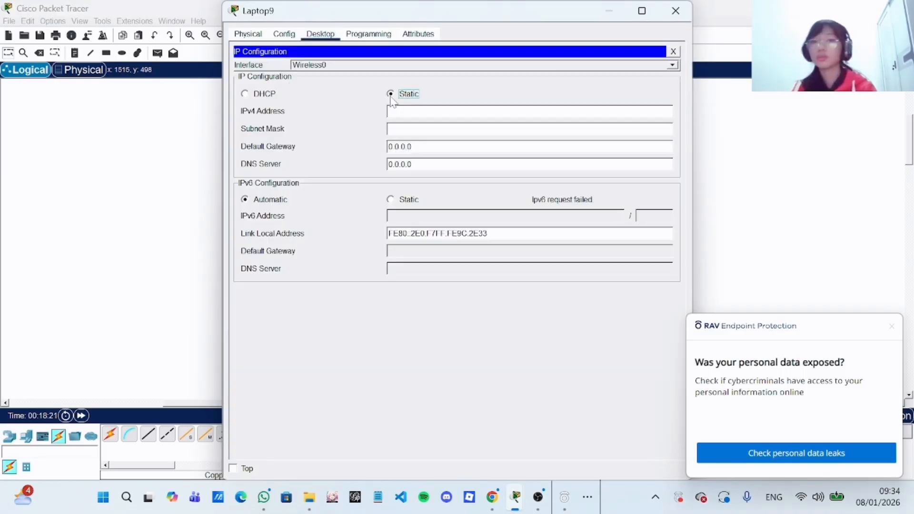
click(390, 200)
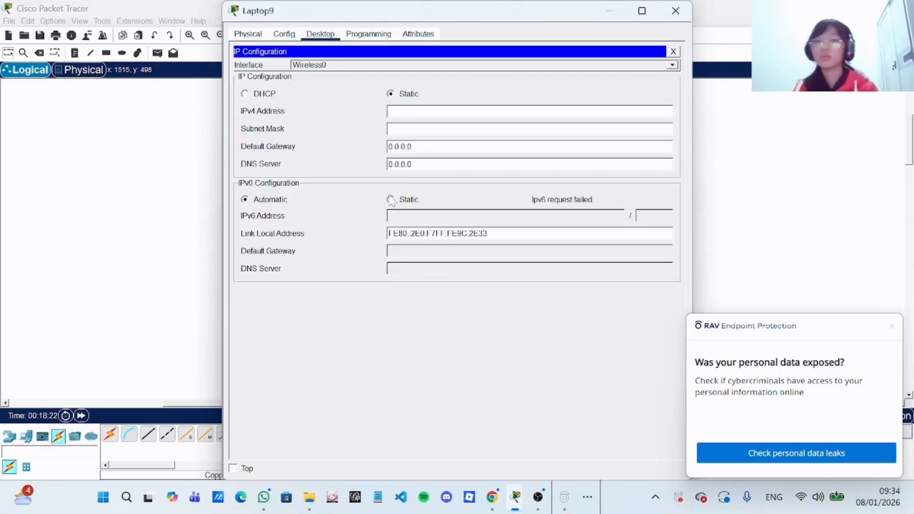
click(247, 94)
click(245, 200)
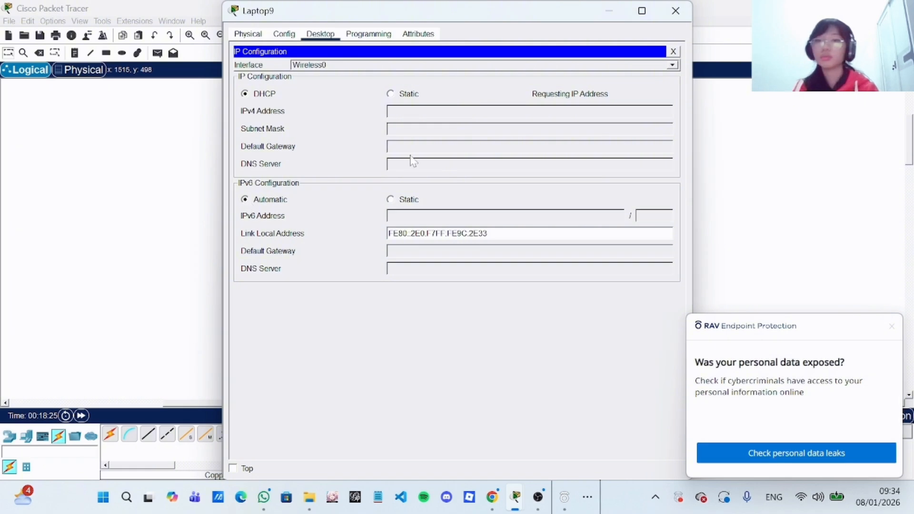
click(675, 19)
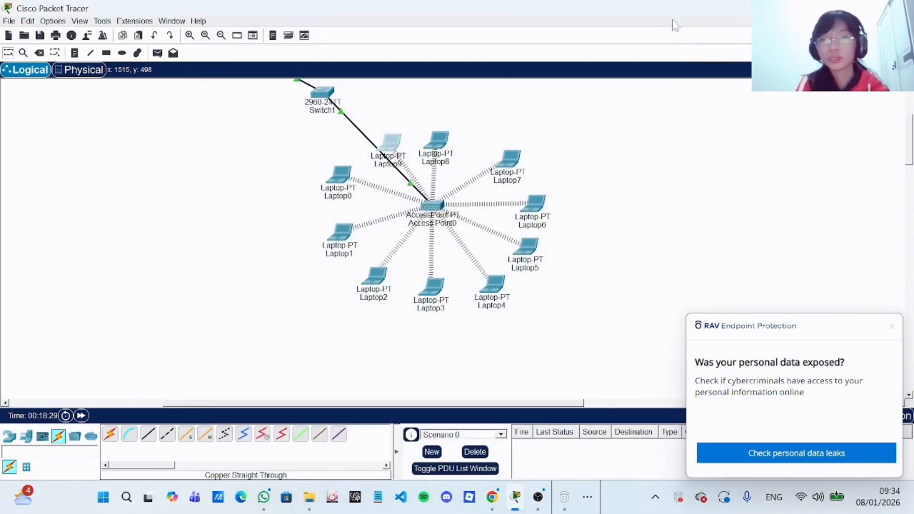
- Open the Command Prompt on PC0 in Lantai_1 and begin a ping command without a target address
mouse_move(546, 214)
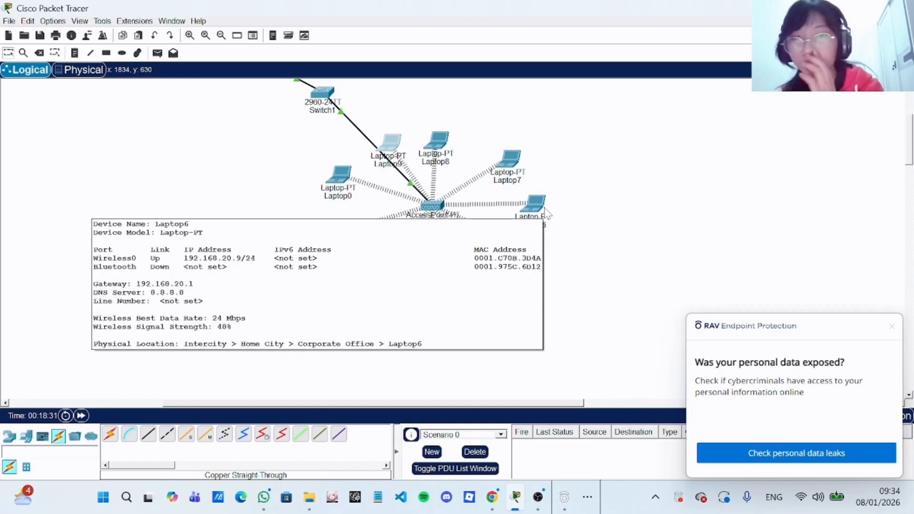
scroll(399, 177, left, 5)
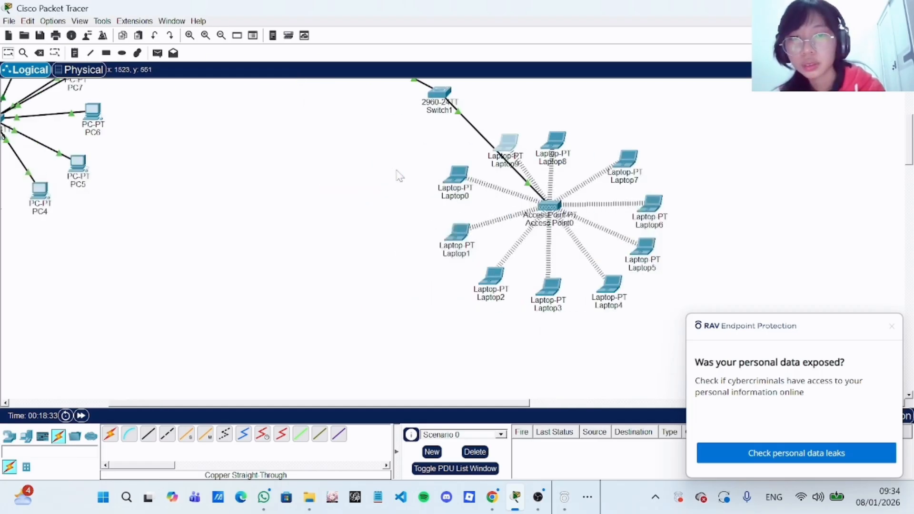
scroll(451, 170, up, 2)
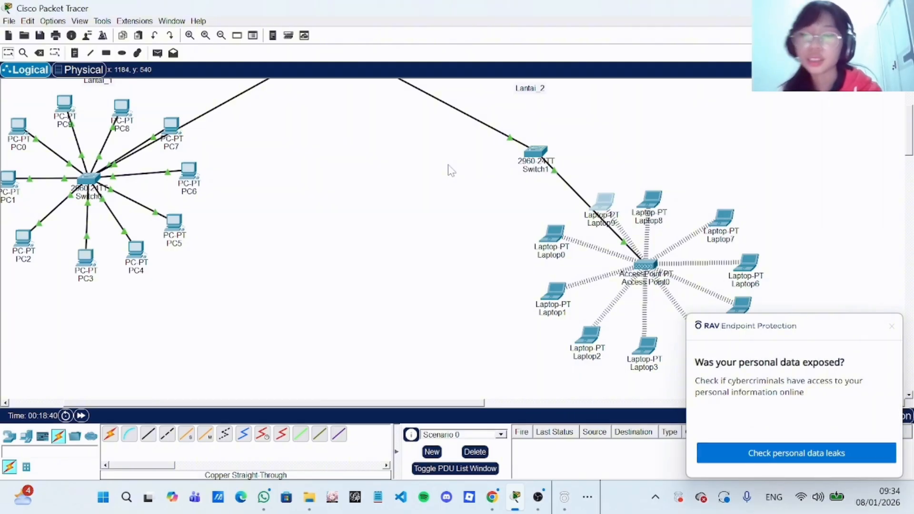
scroll(451, 169, up, 3)
scroll(449, 168, left, 3)
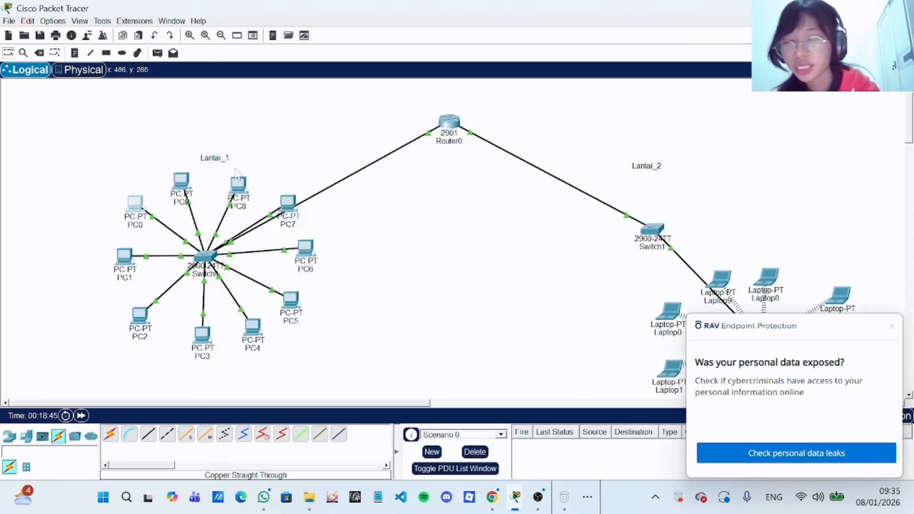
double_click(140, 207)
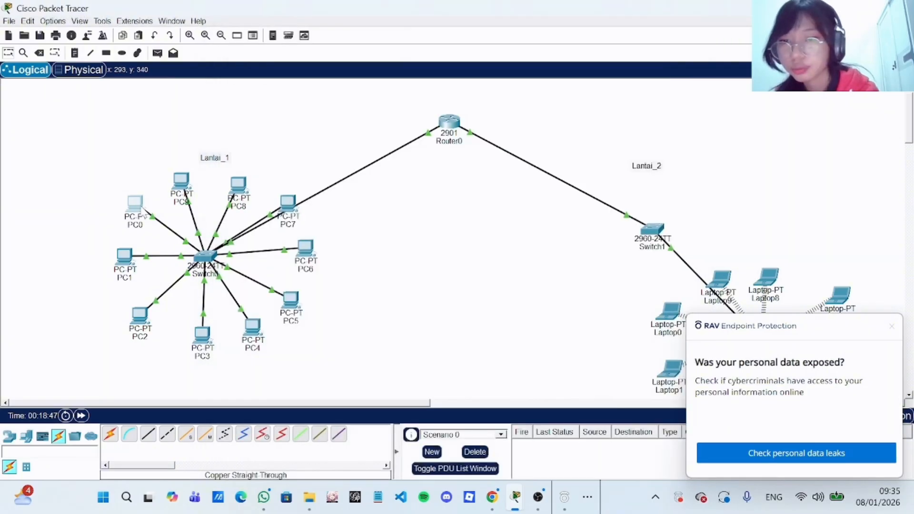
click(140, 209)
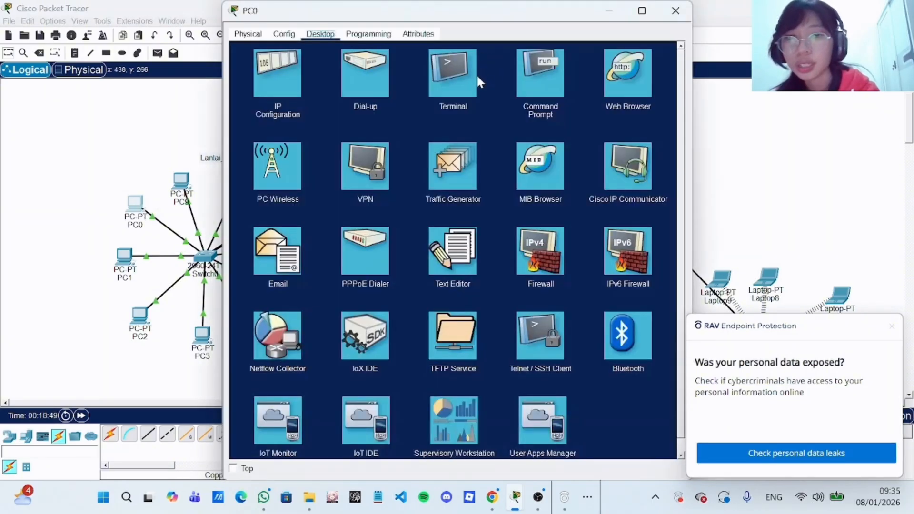
click(540, 79)
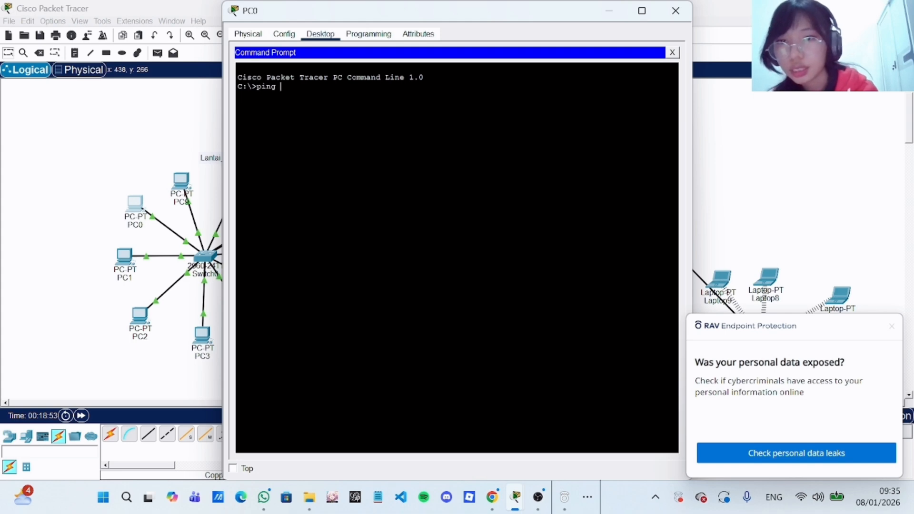
text(ping)
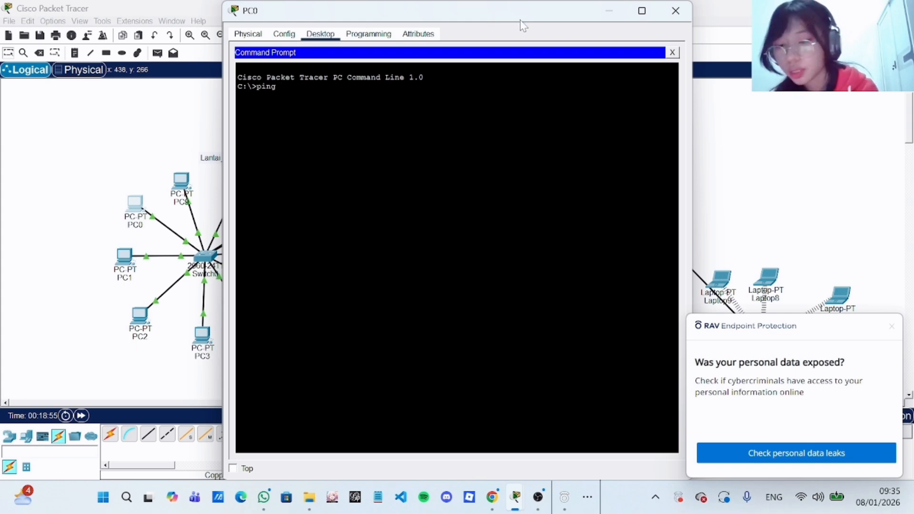
- Set PC0's window aside, look up Laptop0's IPv4 address in its IP Configuration, and minimize that window
click(614, 10)
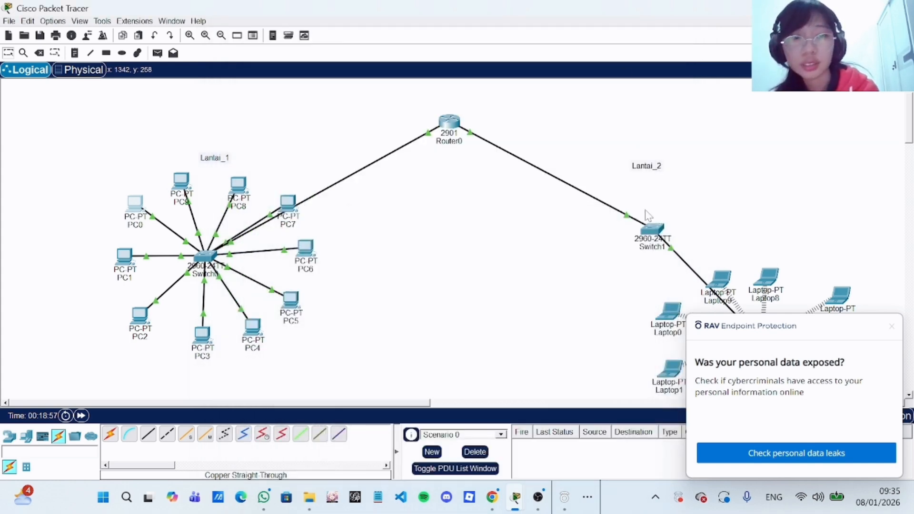
click(672, 310)
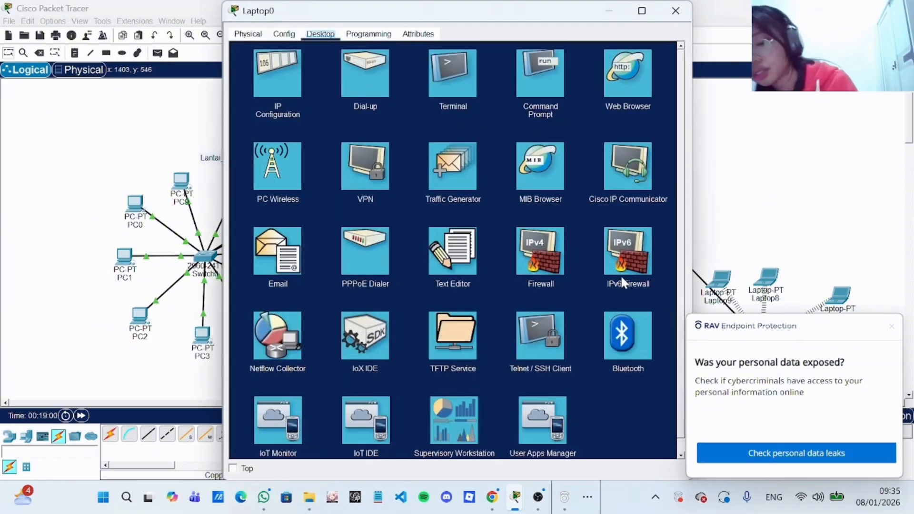
click(286, 70)
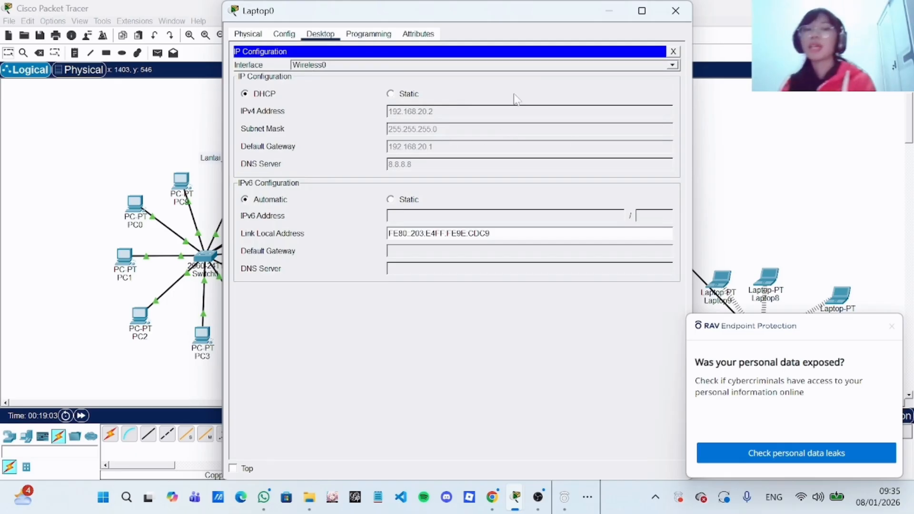
click(610, 11)
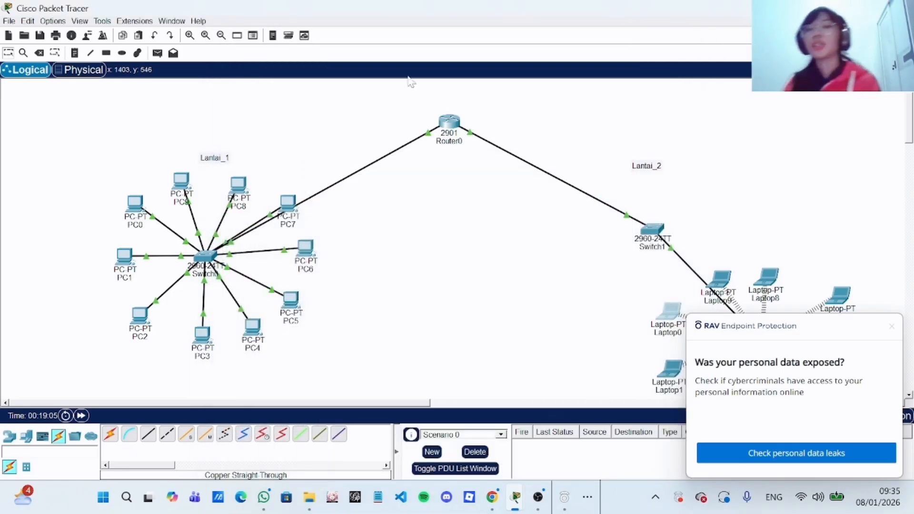
- Ping Laptop0 at 192.168.20.2 twice from PC0's Command Prompt and minimize the window
click(130, 212)
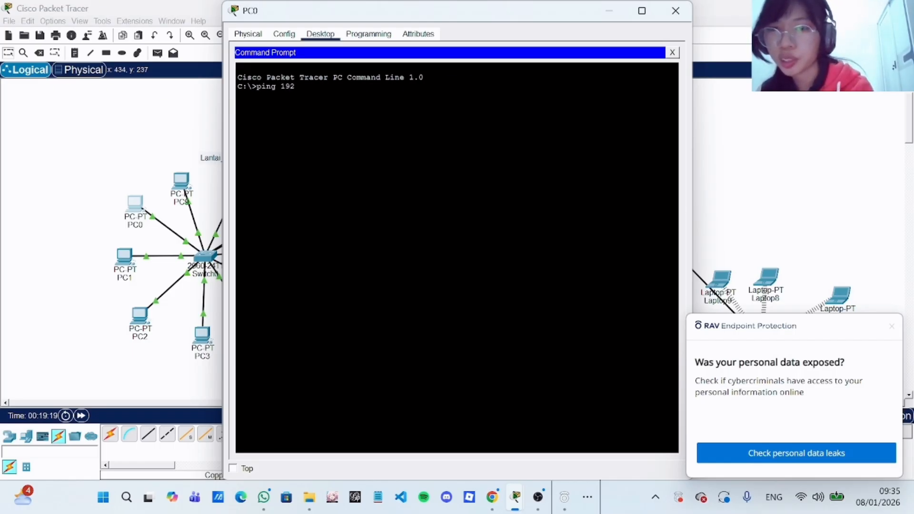
text(68.20.2)
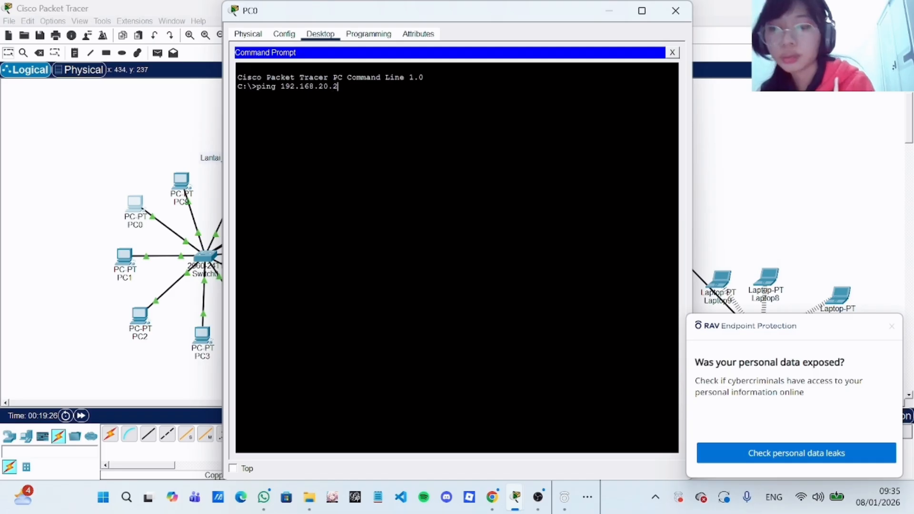
key(Return)
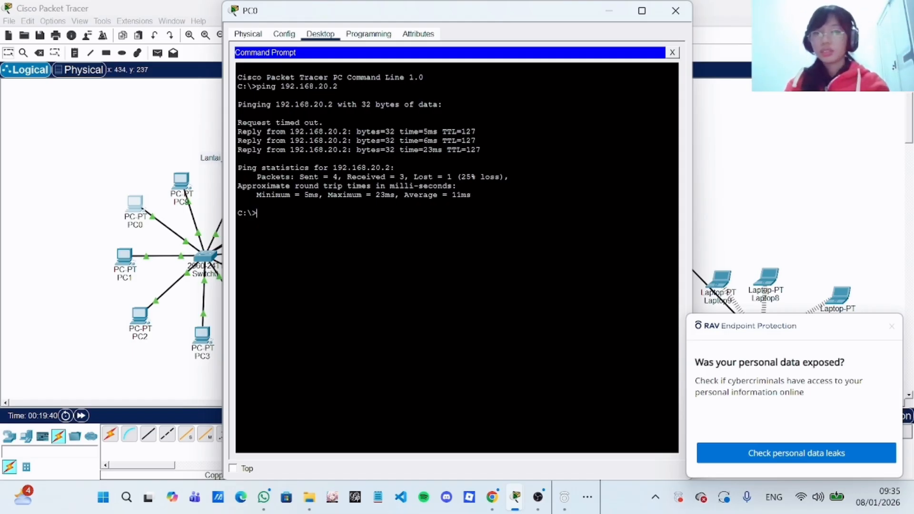
text(ping)
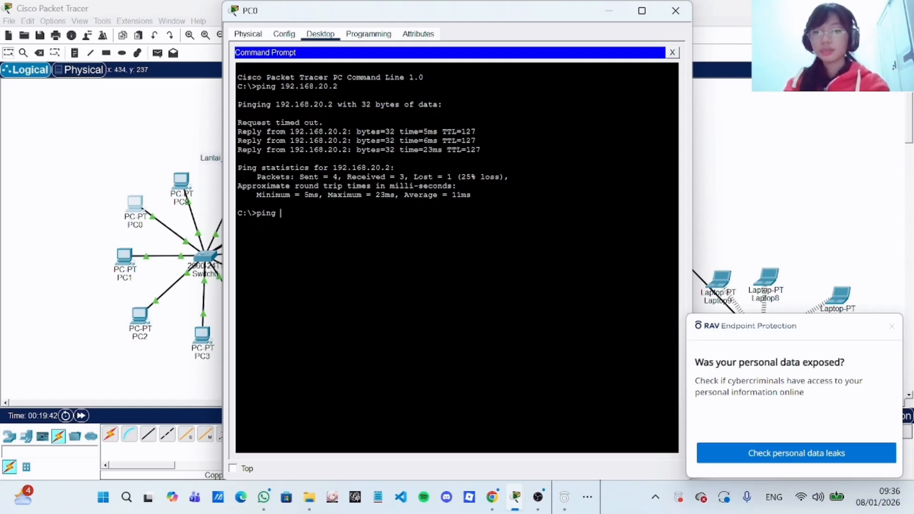
text( 192.168.20.2)
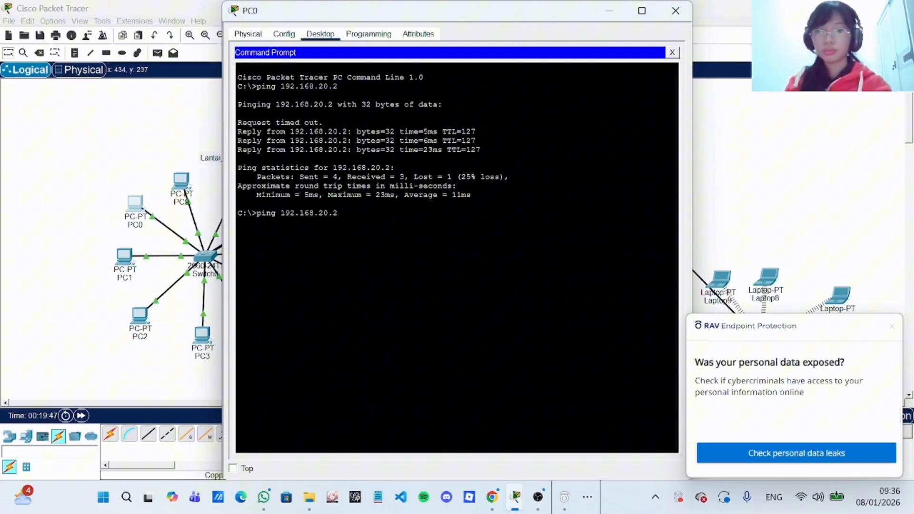
key(Return)
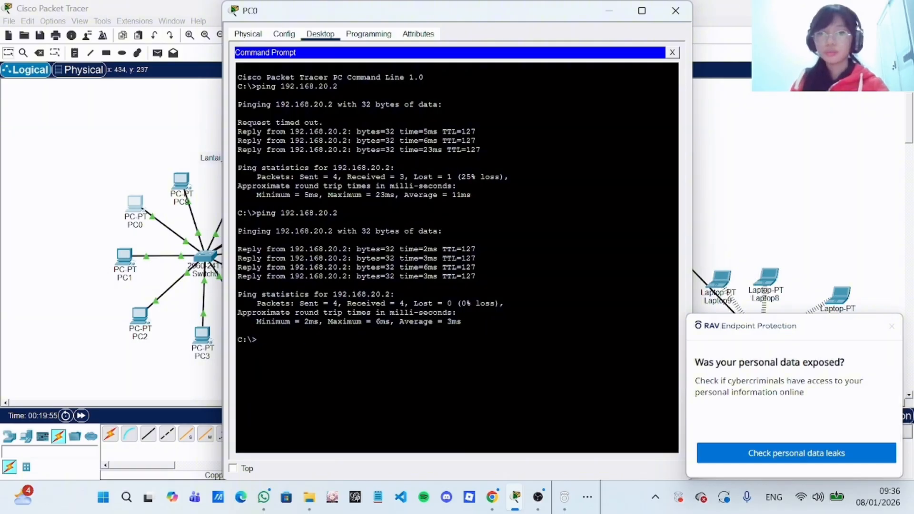
click(609, 10)
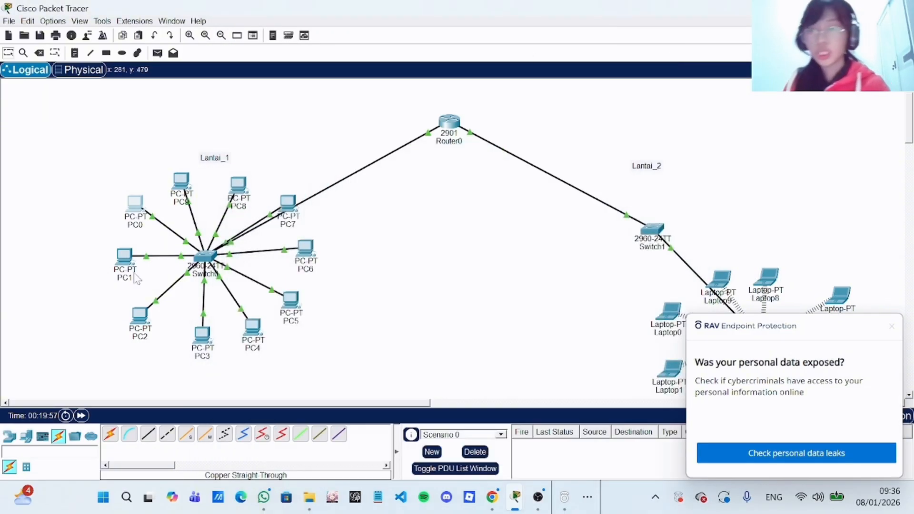
click(125, 258)
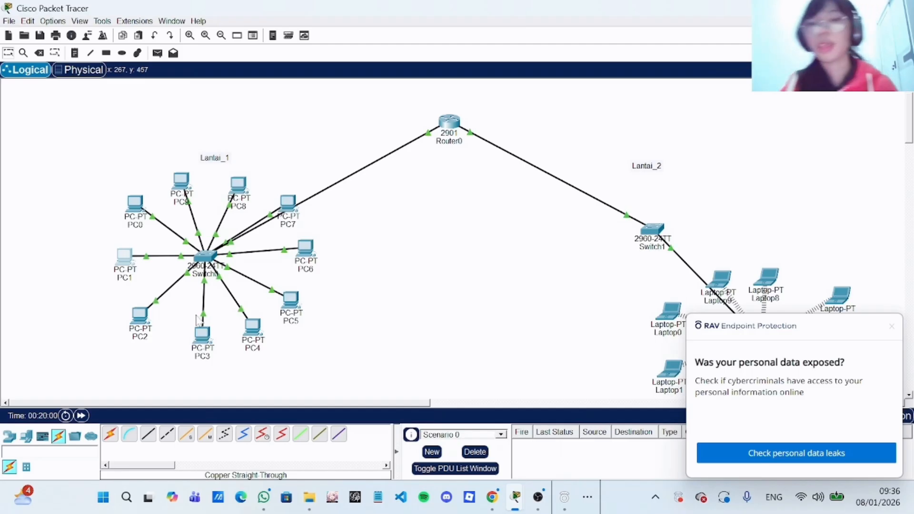
click(538, 497)
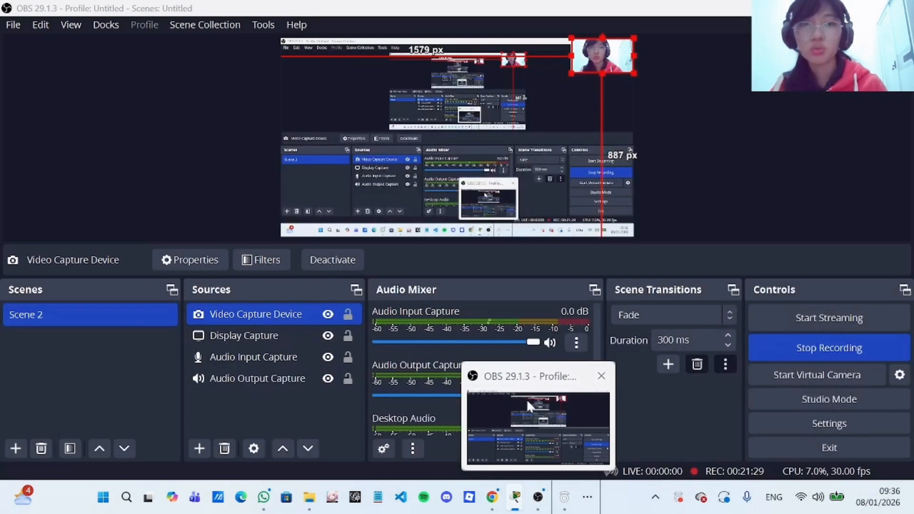
click(527, 398)
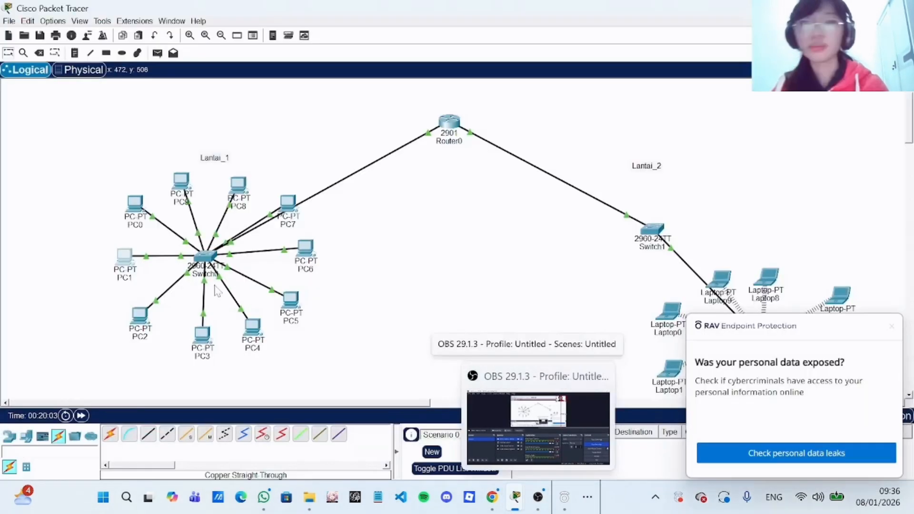
- Open the Command Prompt on PC1 in Lantai_1 and begin the command "ping 192"
click(129, 265)
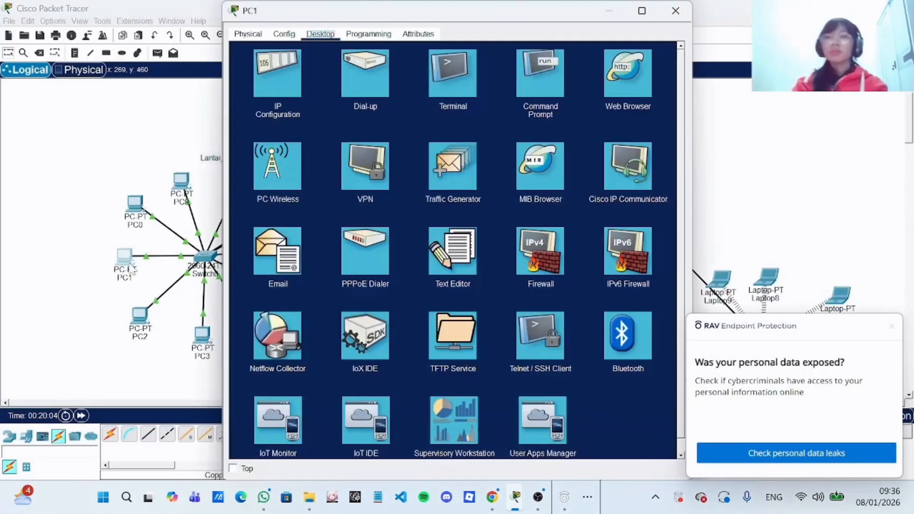
click(524, 78)
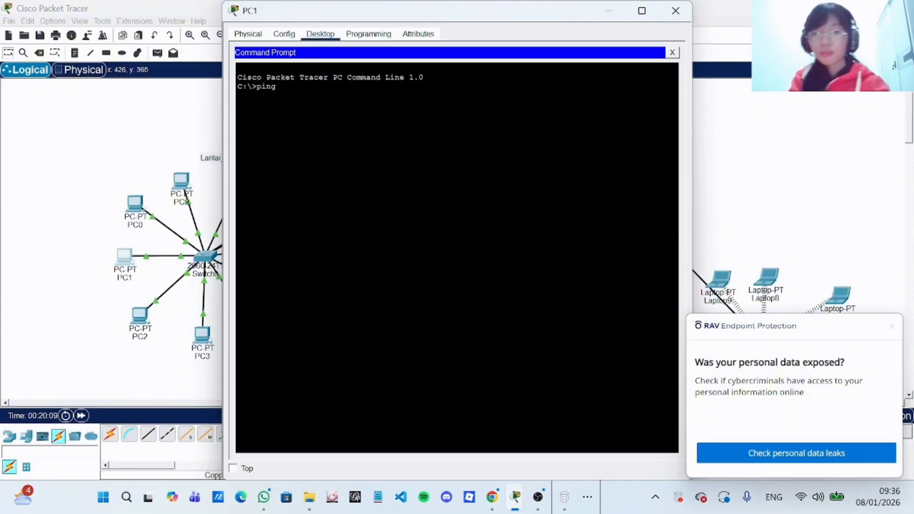
text(92)
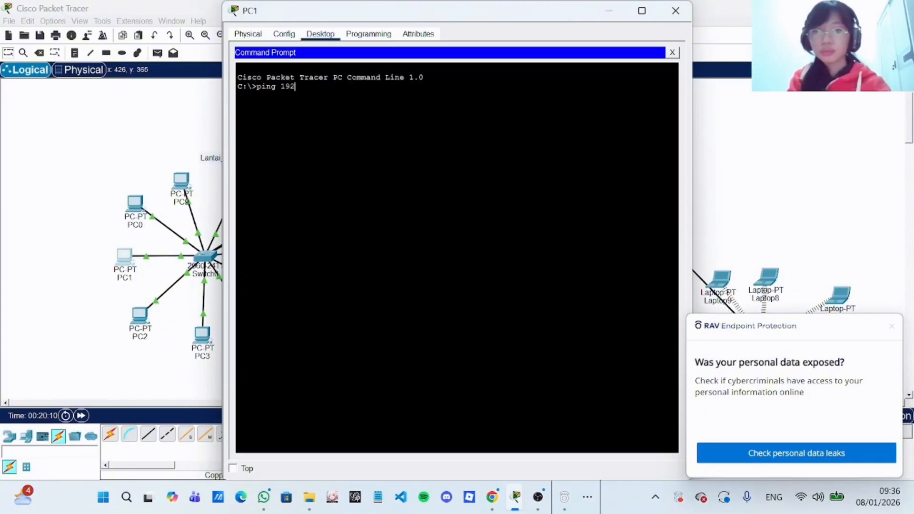
- Set PC1's window aside, look up Laptop1's IPv4 address in its IP Configuration, and minimize that window
click(612, 7)
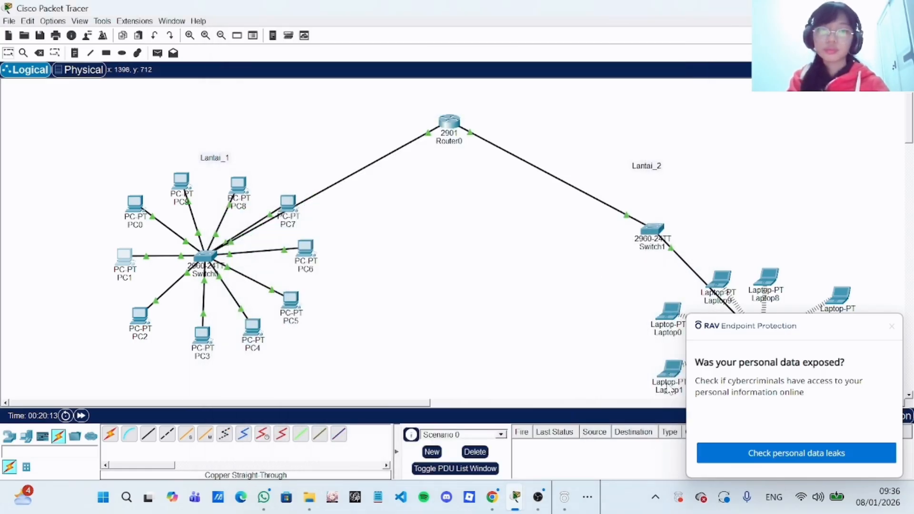
click(669, 390)
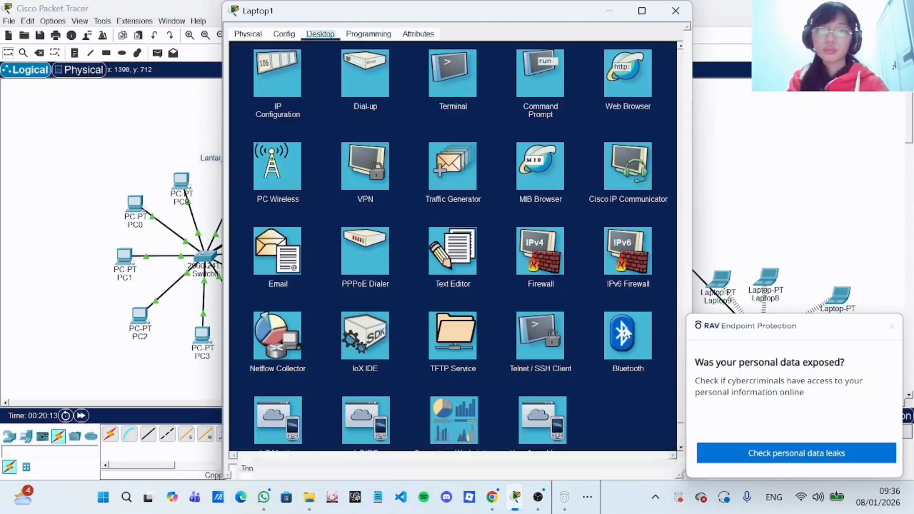
click(290, 78)
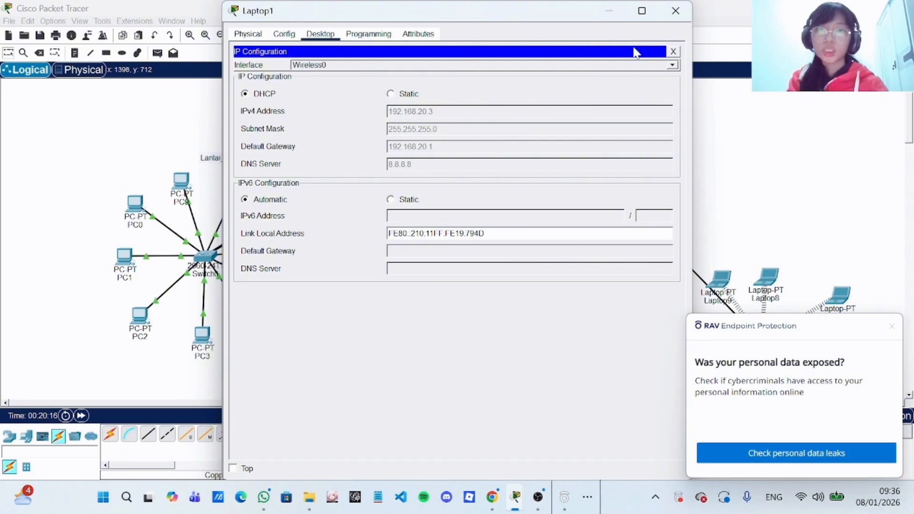
click(610, 11)
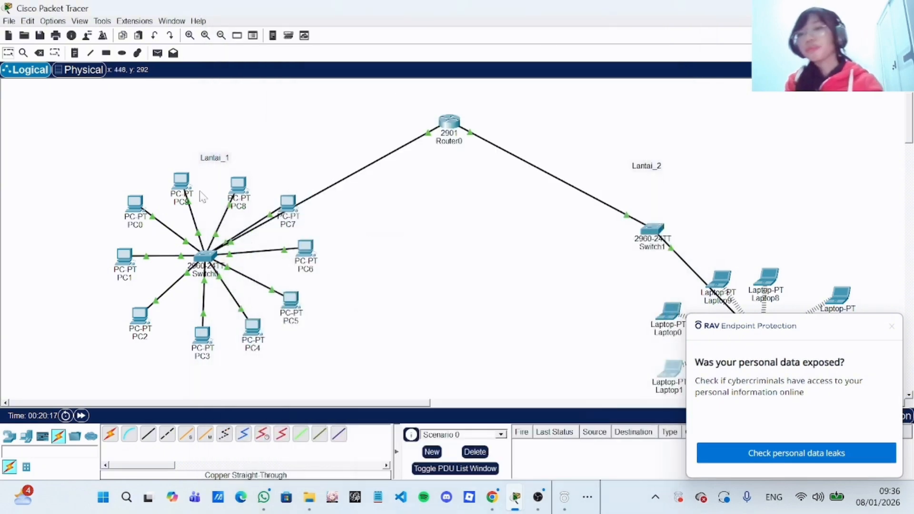
- Return to PC1's Command Prompt and complete the ping to Laptop1 at 192.168.20.3
click(124, 257)
text(.)
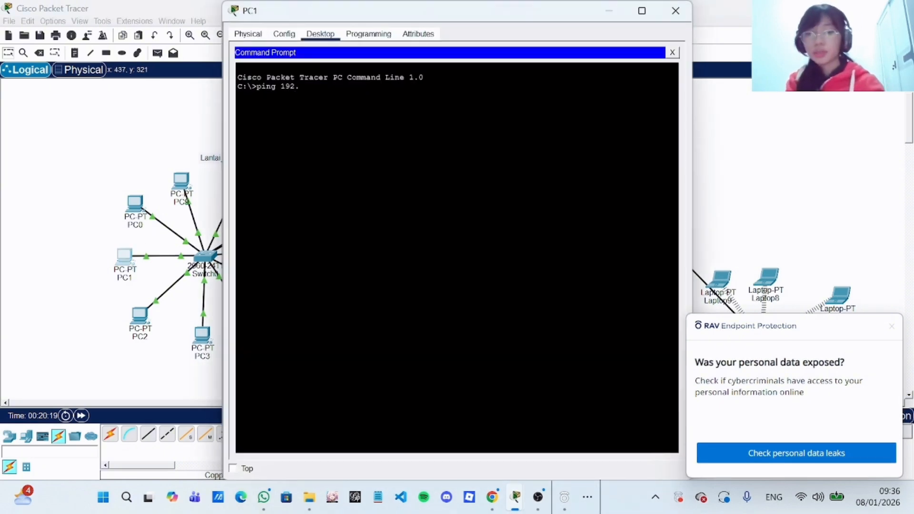
text(168.20)
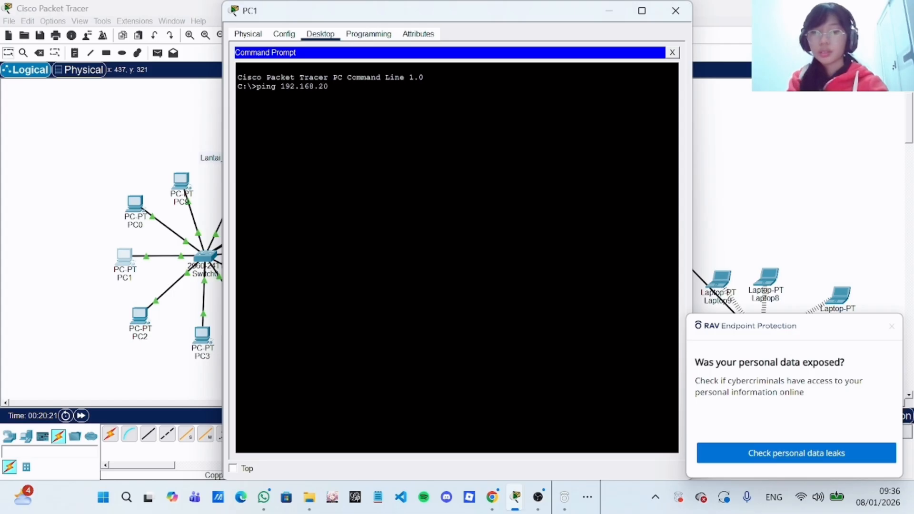
text(.3)
key(Return)
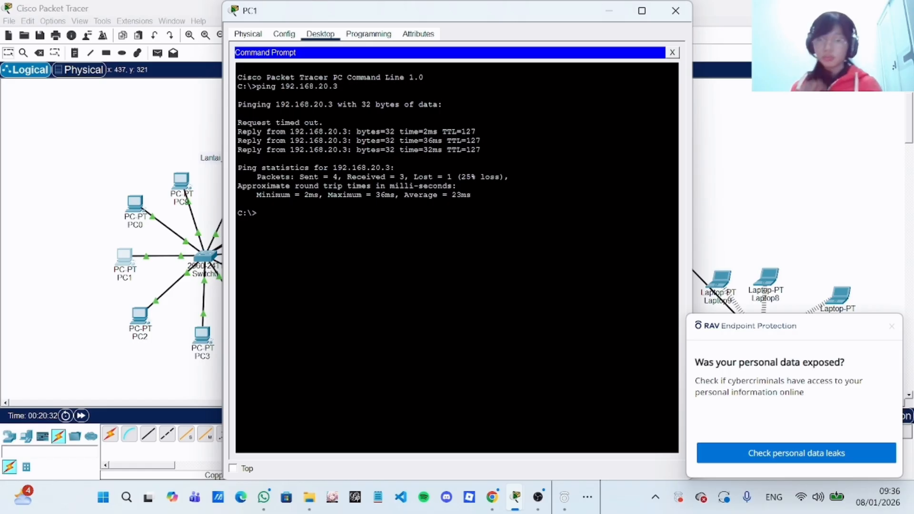
- Ping 192.168.20.3 a second time from PC1's Command Prompt and minimize the window
text(ping)
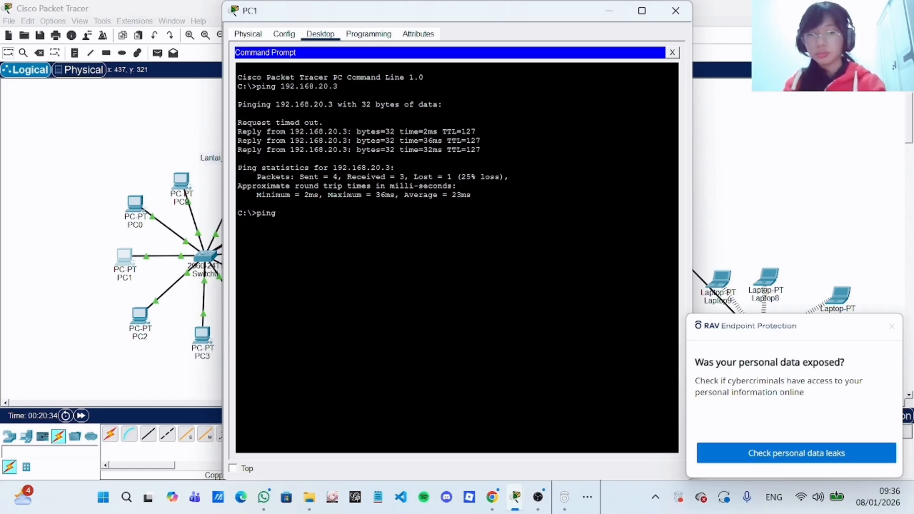
text( 192.)
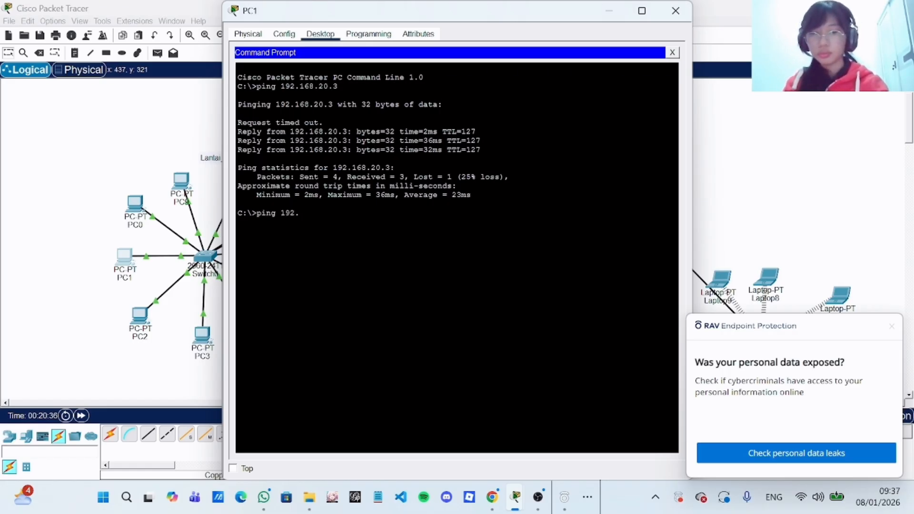
text(168)
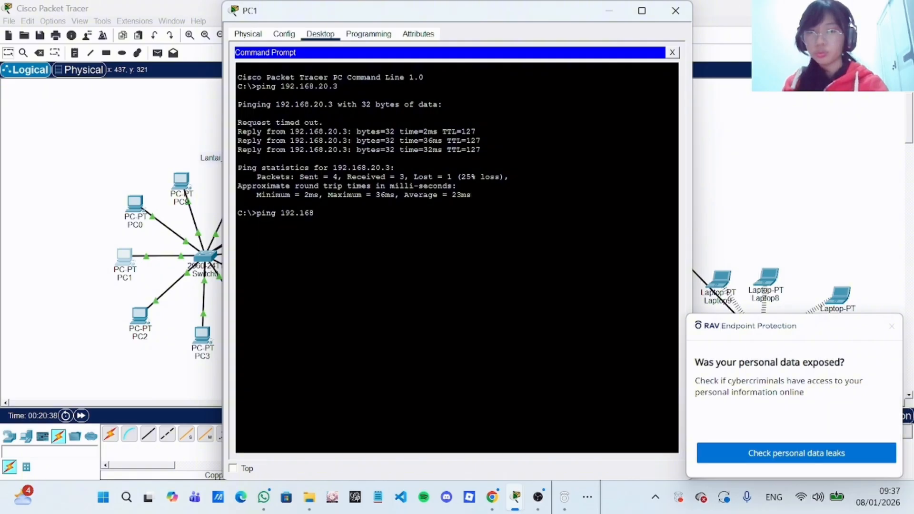
text(.20.)
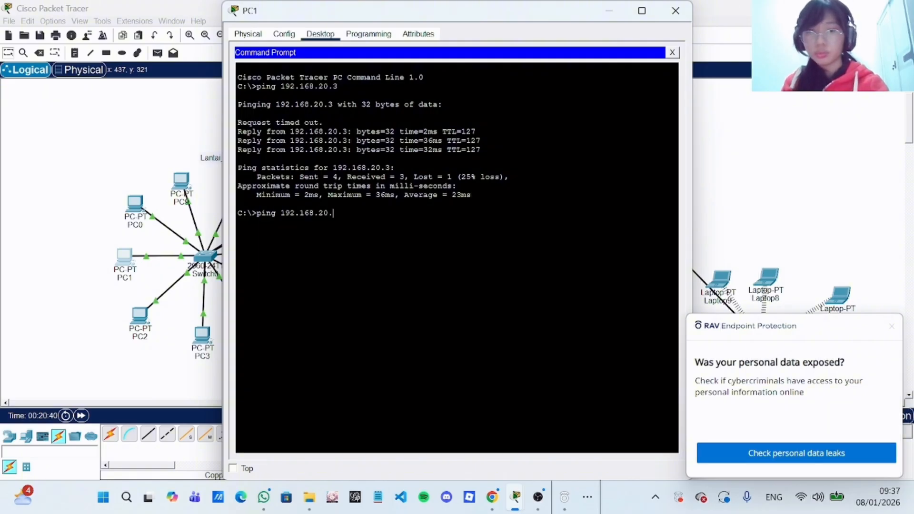
text(3)
key(Return)
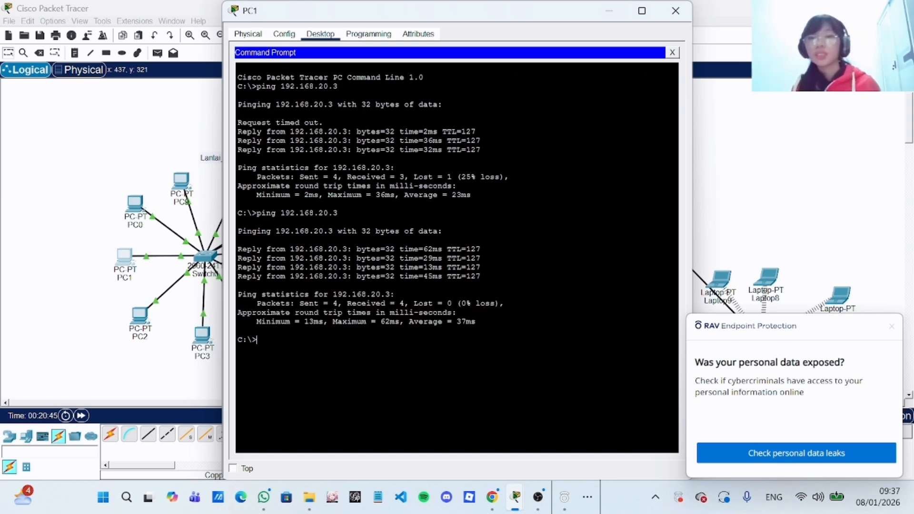
click(610, 12)
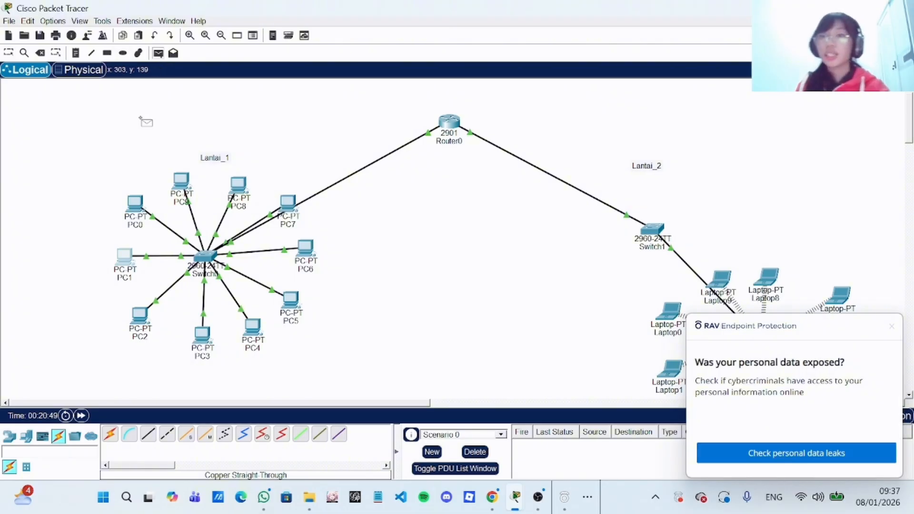
- Send a simple PDU from PC0 to Laptop0 and dismiss the antivirus pop-up covering the PDU list
mouse_move(134, 203)
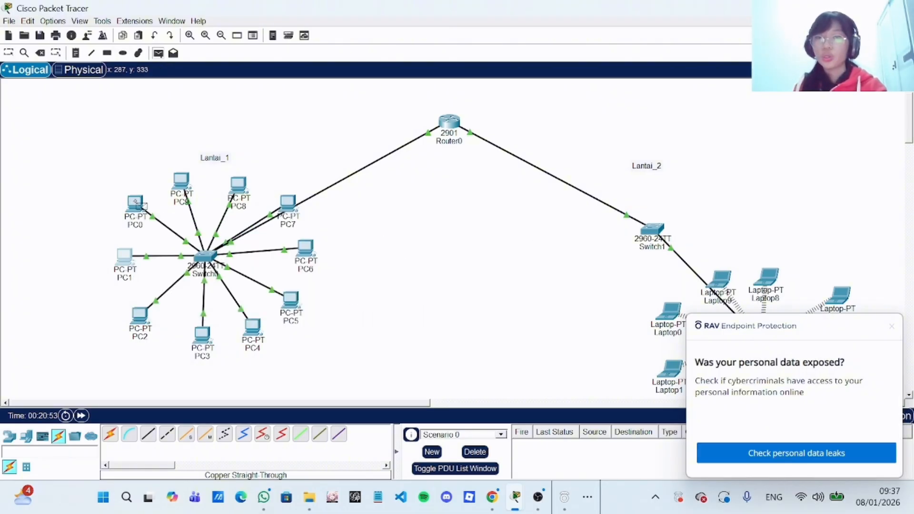
scroll(135, 202, right, 5)
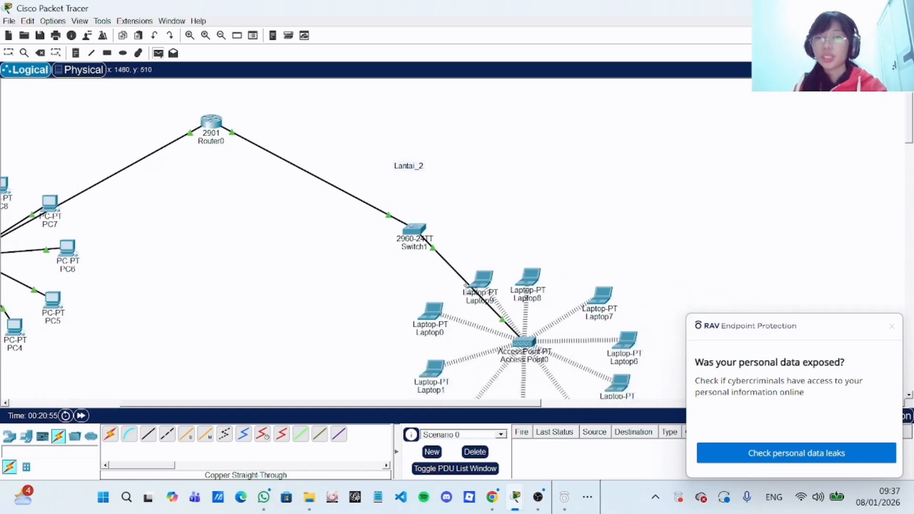
click(444, 307)
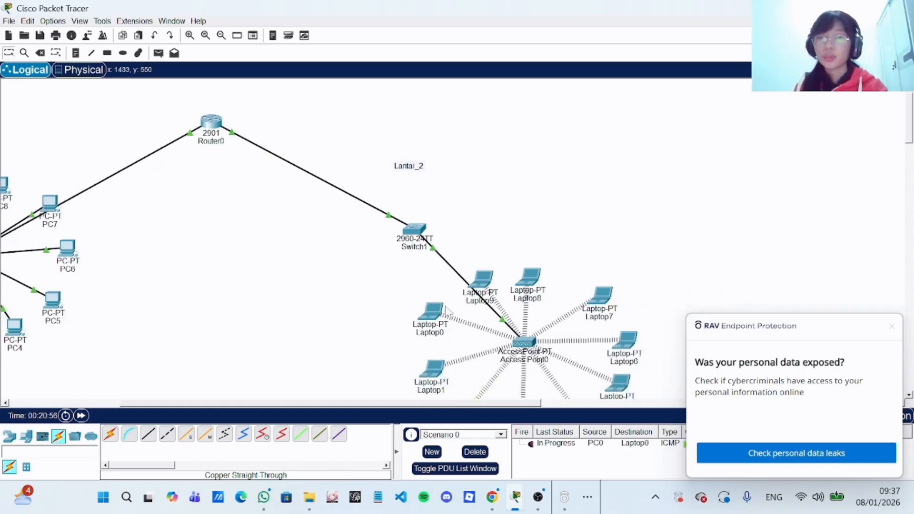
click(892, 331)
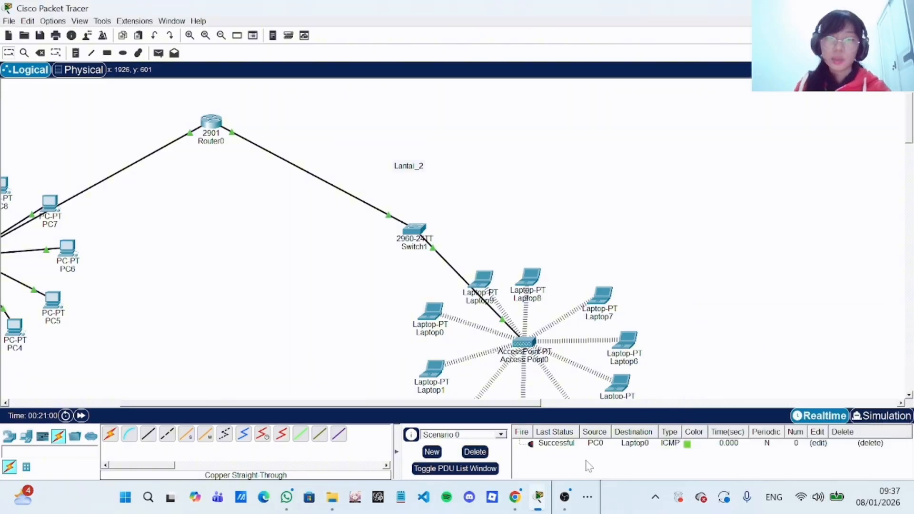
- Send a simple PDU from PC1 in Lantai_1 to Laptop1 in Lantai_2
scroll(437, 320, left, 5)
scroll(436, 320, right, 3)
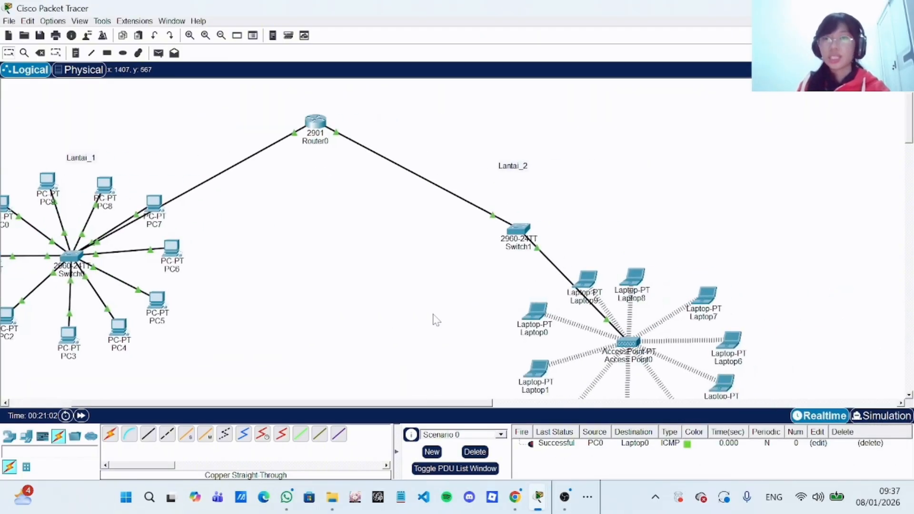
scroll(434, 318, left, 3)
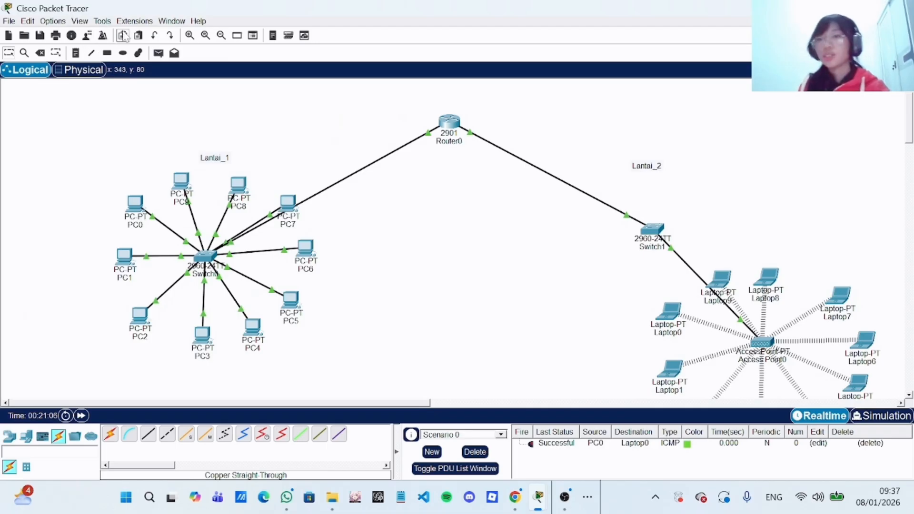
click(158, 53)
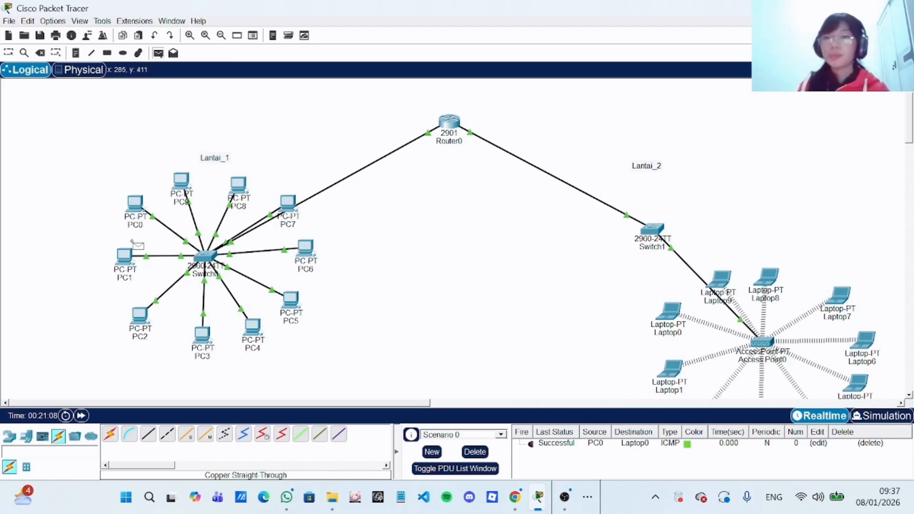
click(125, 257)
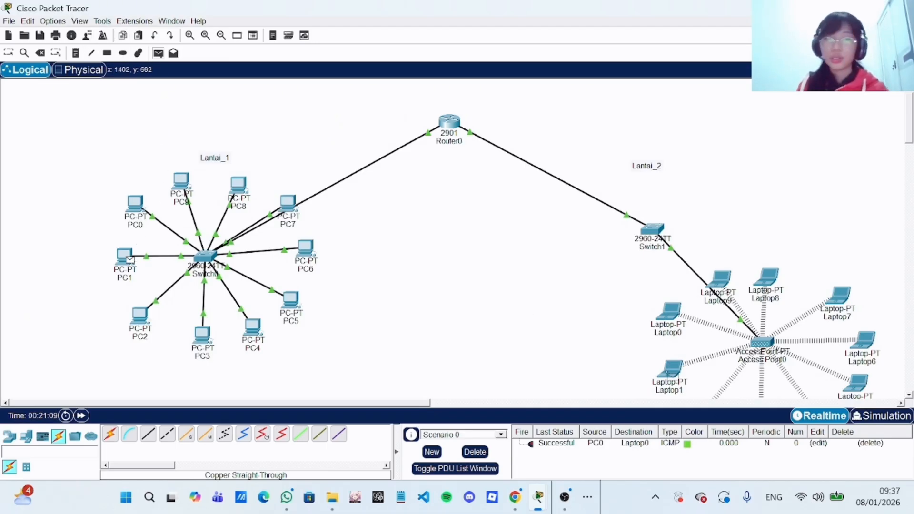
click(672, 374)
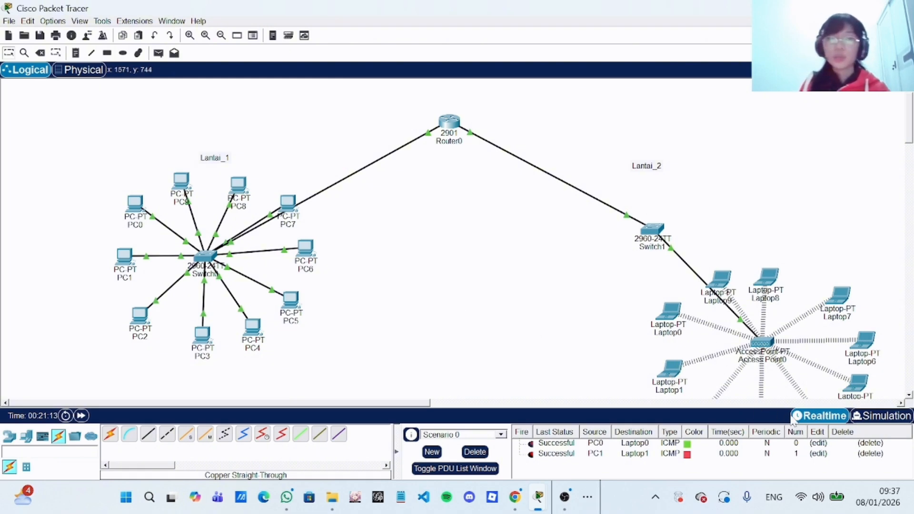
- Delete the PDUs of Scenario 0 and switch the network to Simulation mode
click(475, 452)
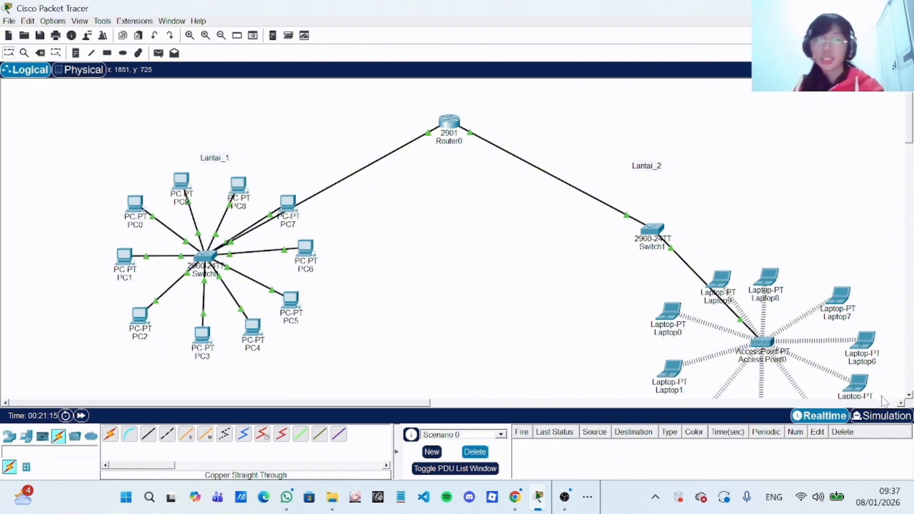
click(882, 418)
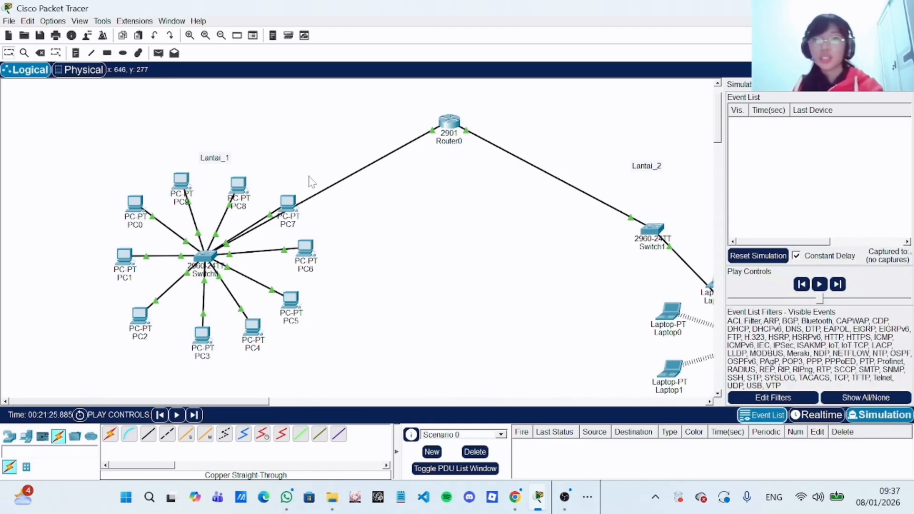
- Add a simple PDU from PC0 to Laptop0 and start playing the simulation
click(158, 53)
click(137, 204)
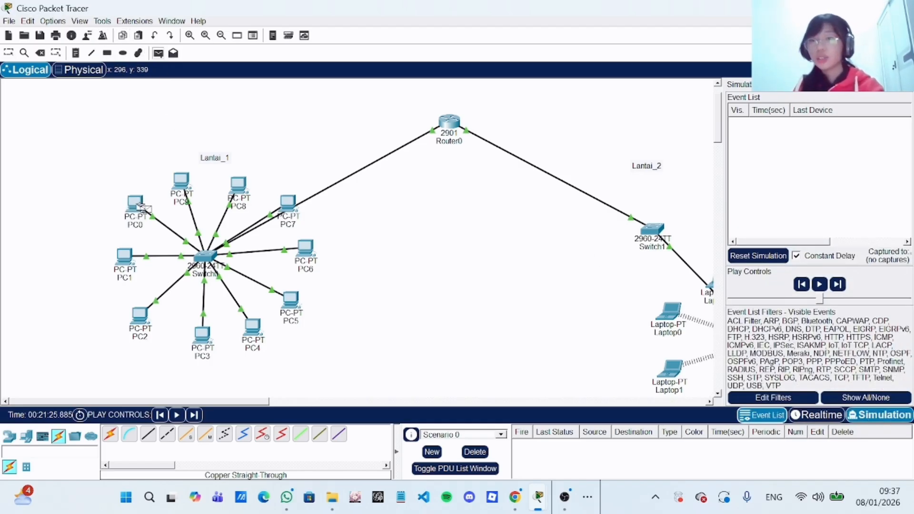
scroll(366, 261, right, 5)
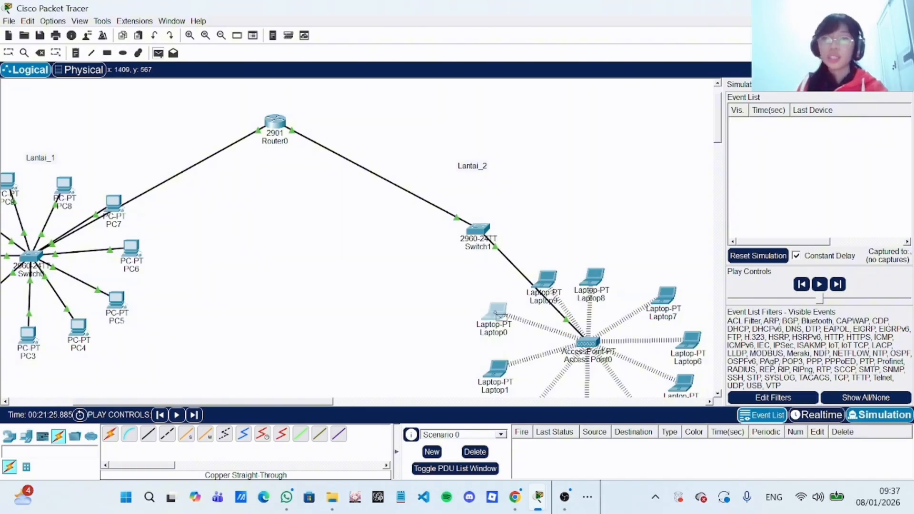
click(495, 312)
scroll(538, 314, left, 5)
click(823, 285)
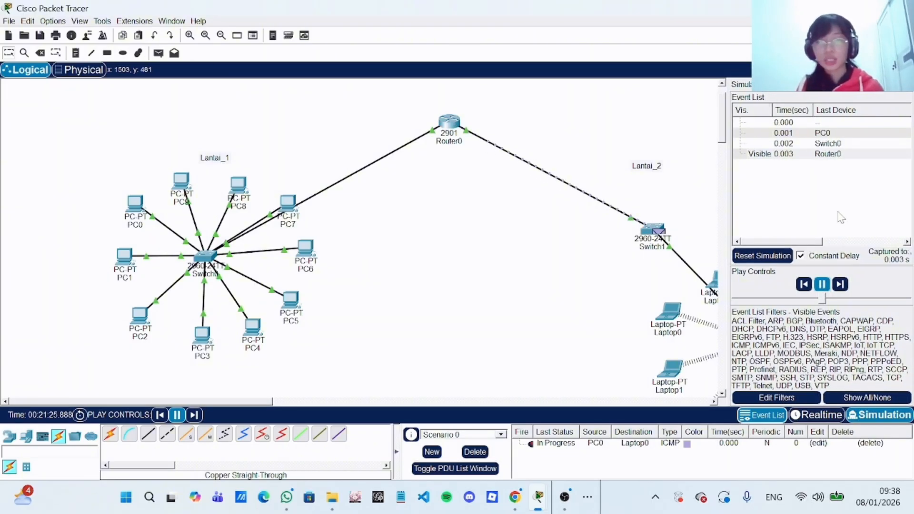
- Follow the simulated packet's path between PC0, Router0, the Lantai_2 access point and the laptops
scroll(649, 165, right, 5)
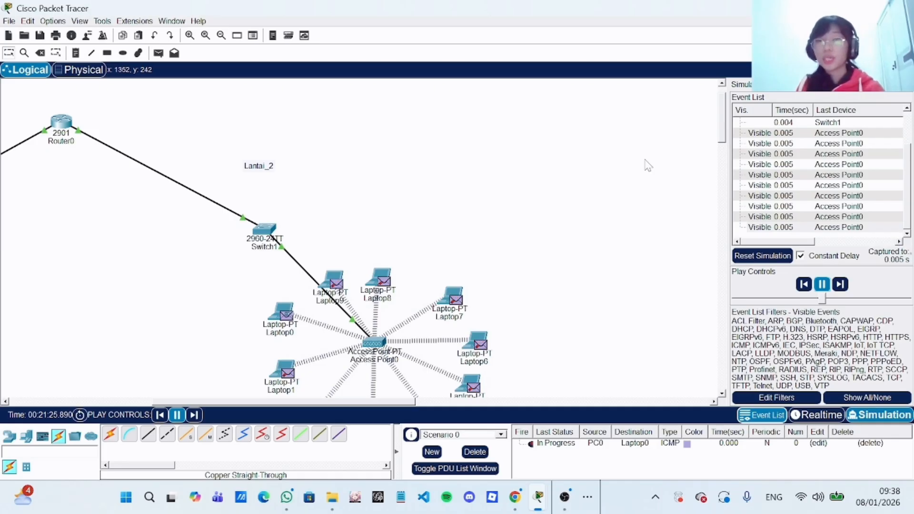
scroll(307, 319, left, 5)
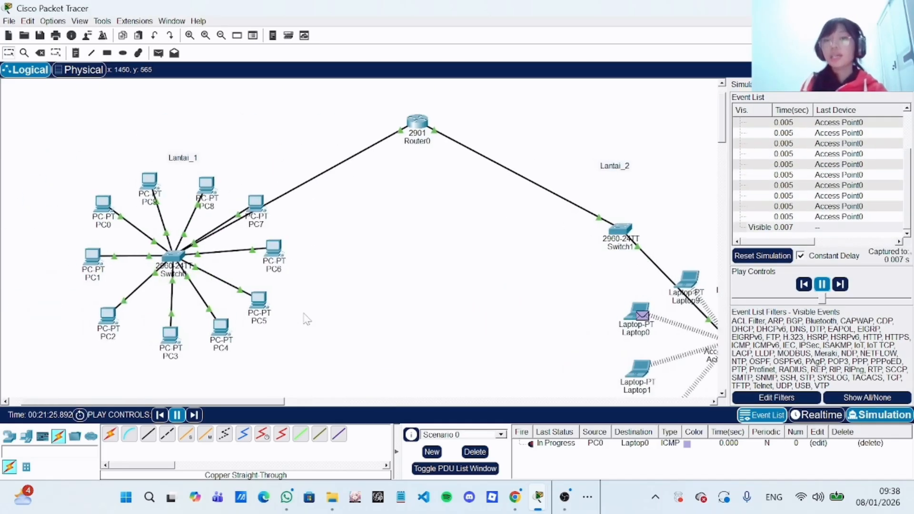
scroll(306, 319, down, 2)
scroll(306, 319, right, 5)
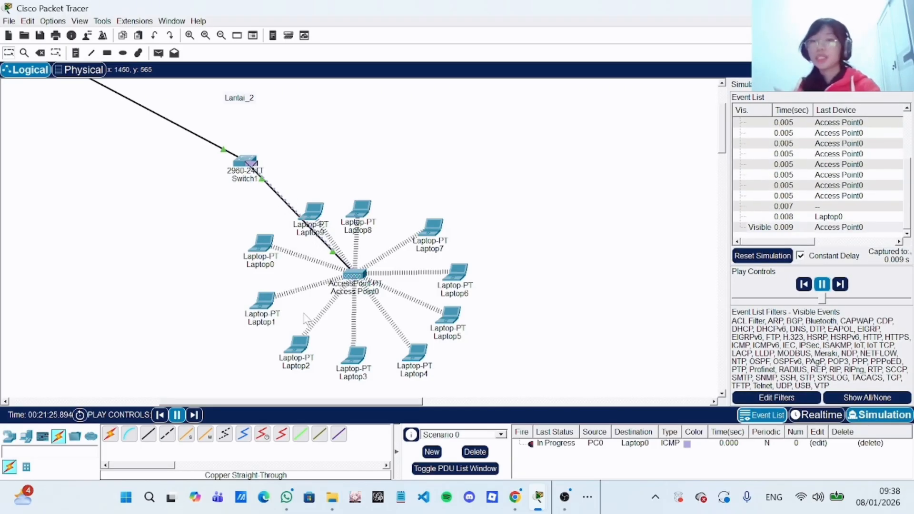
scroll(292, 212, left, 6)
scroll(294, 214, up, 3)
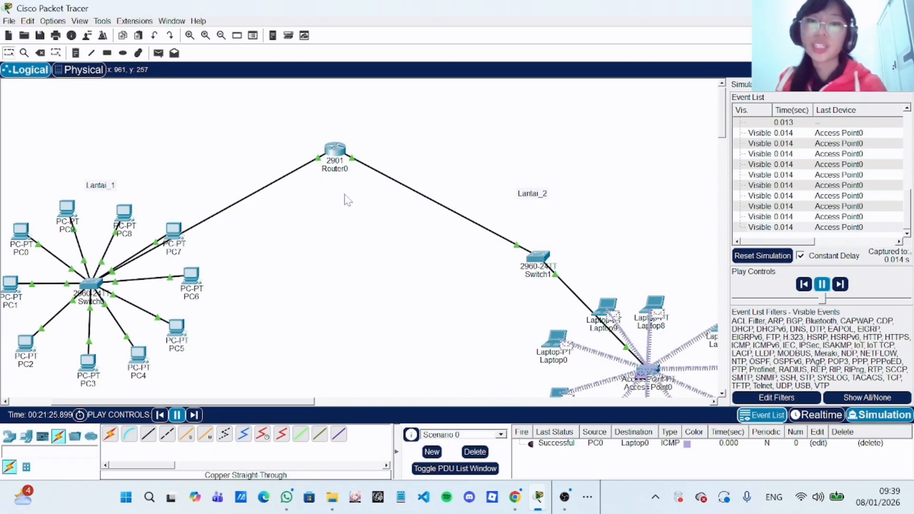
scroll(348, 200, down, 1)
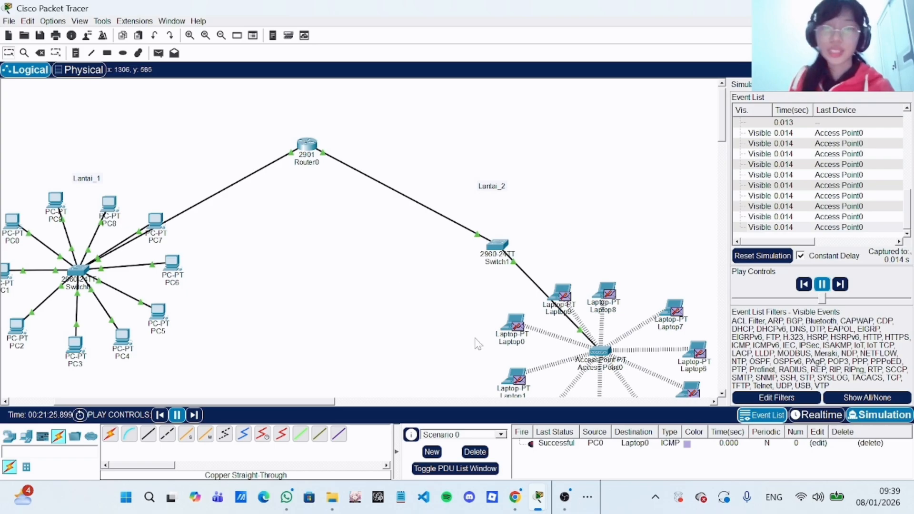